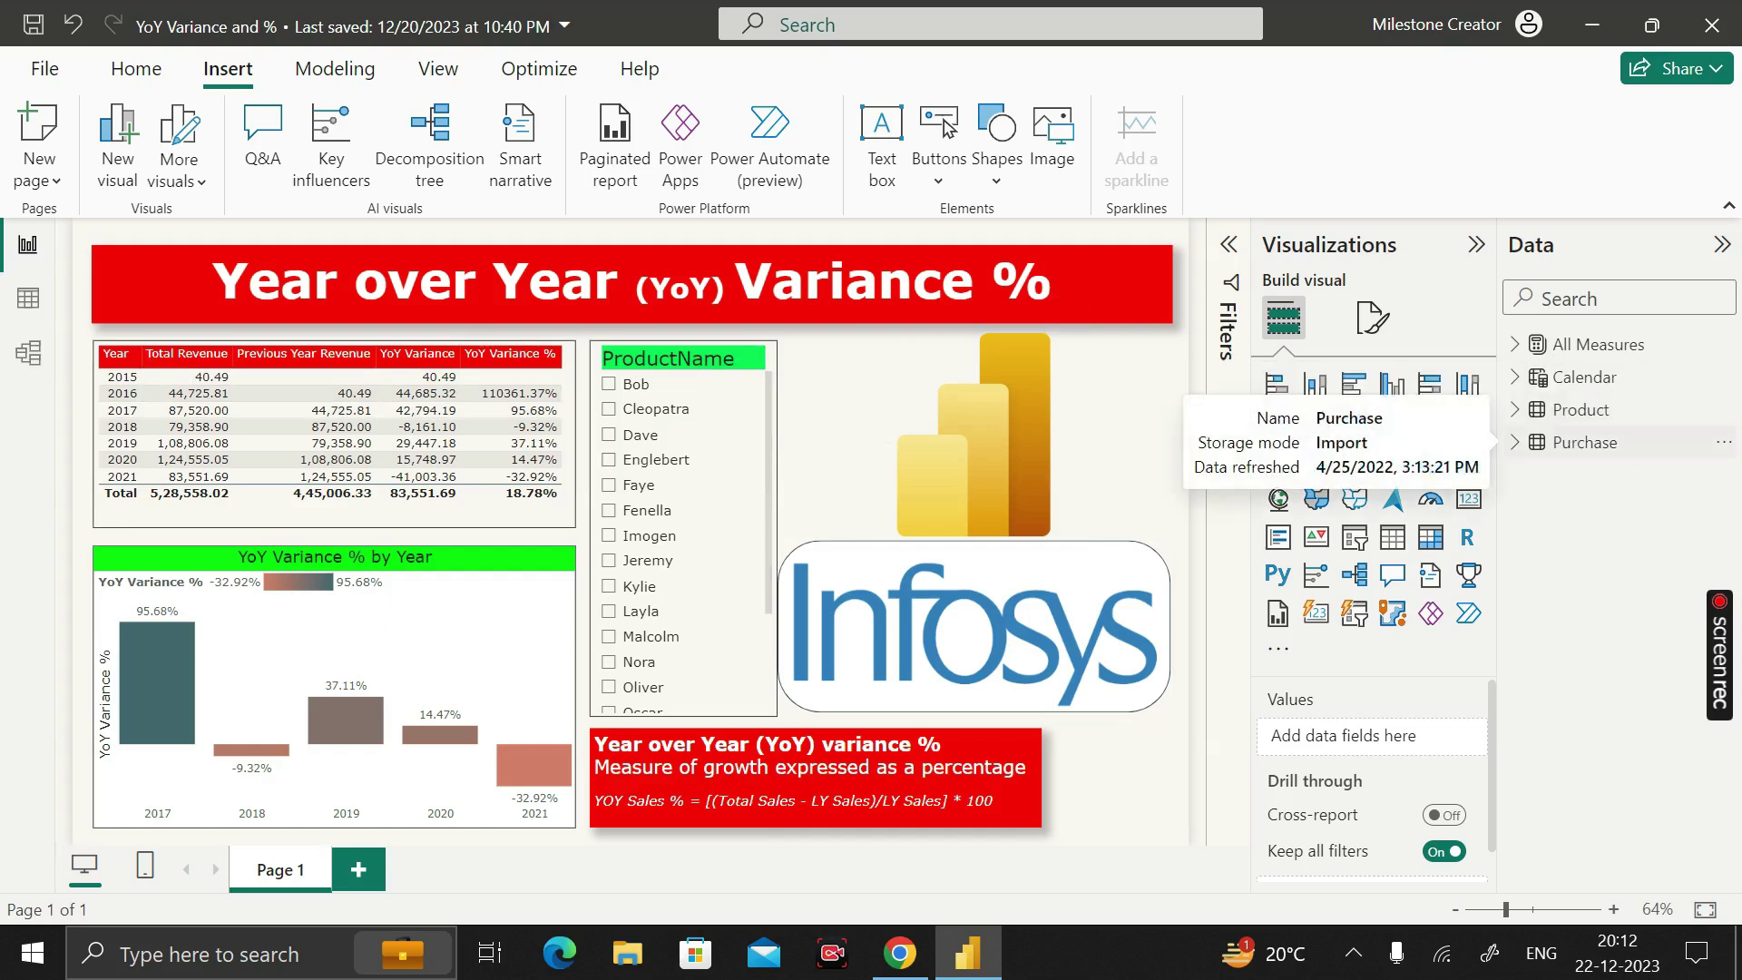
Examine the rows and columns of the Product and Purchase tables, and return to the report page
click(28, 299)
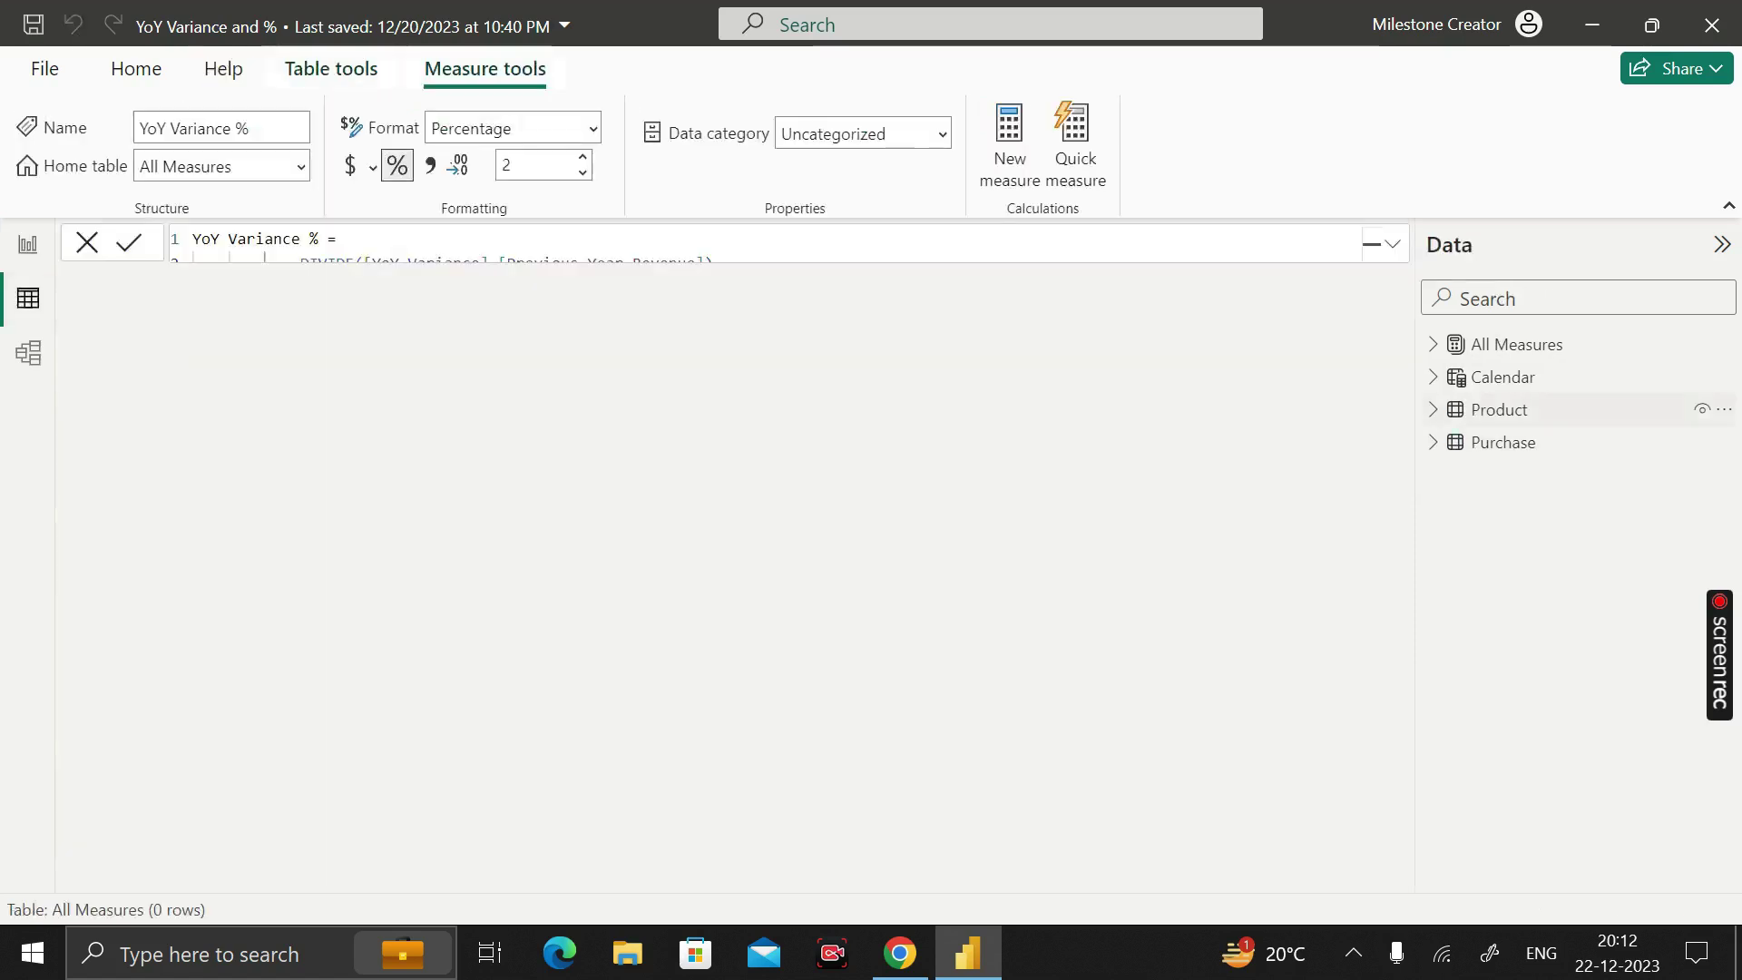
click(1499, 409)
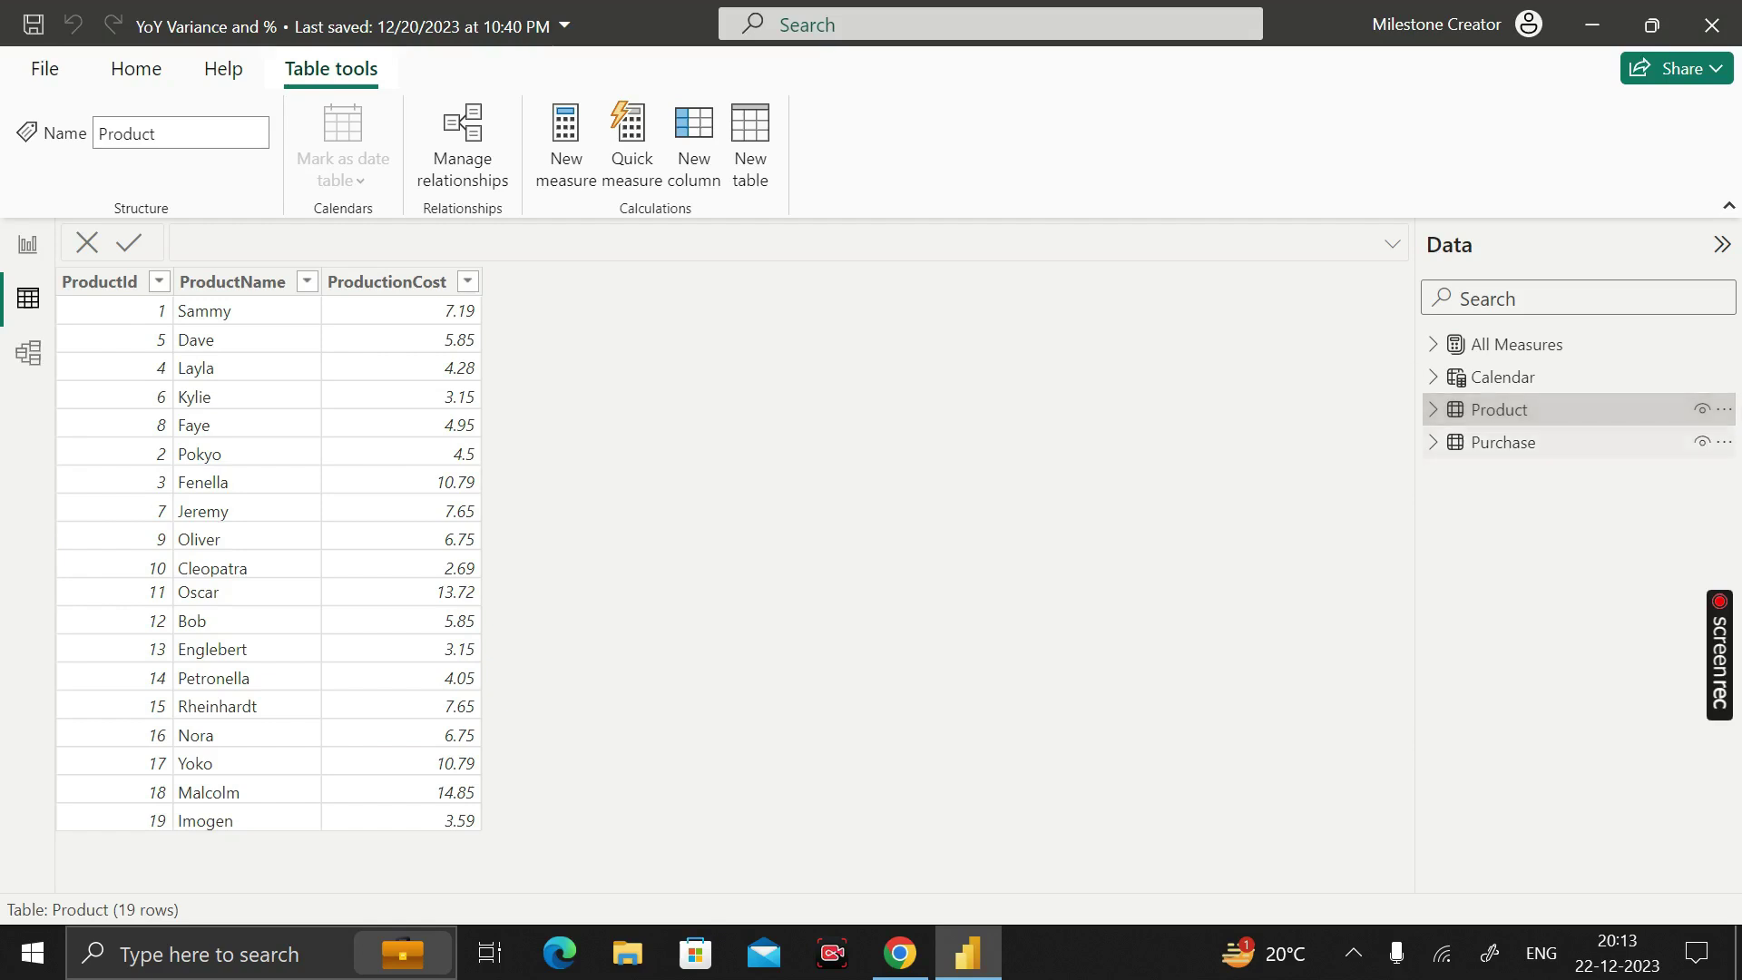
click(1503, 442)
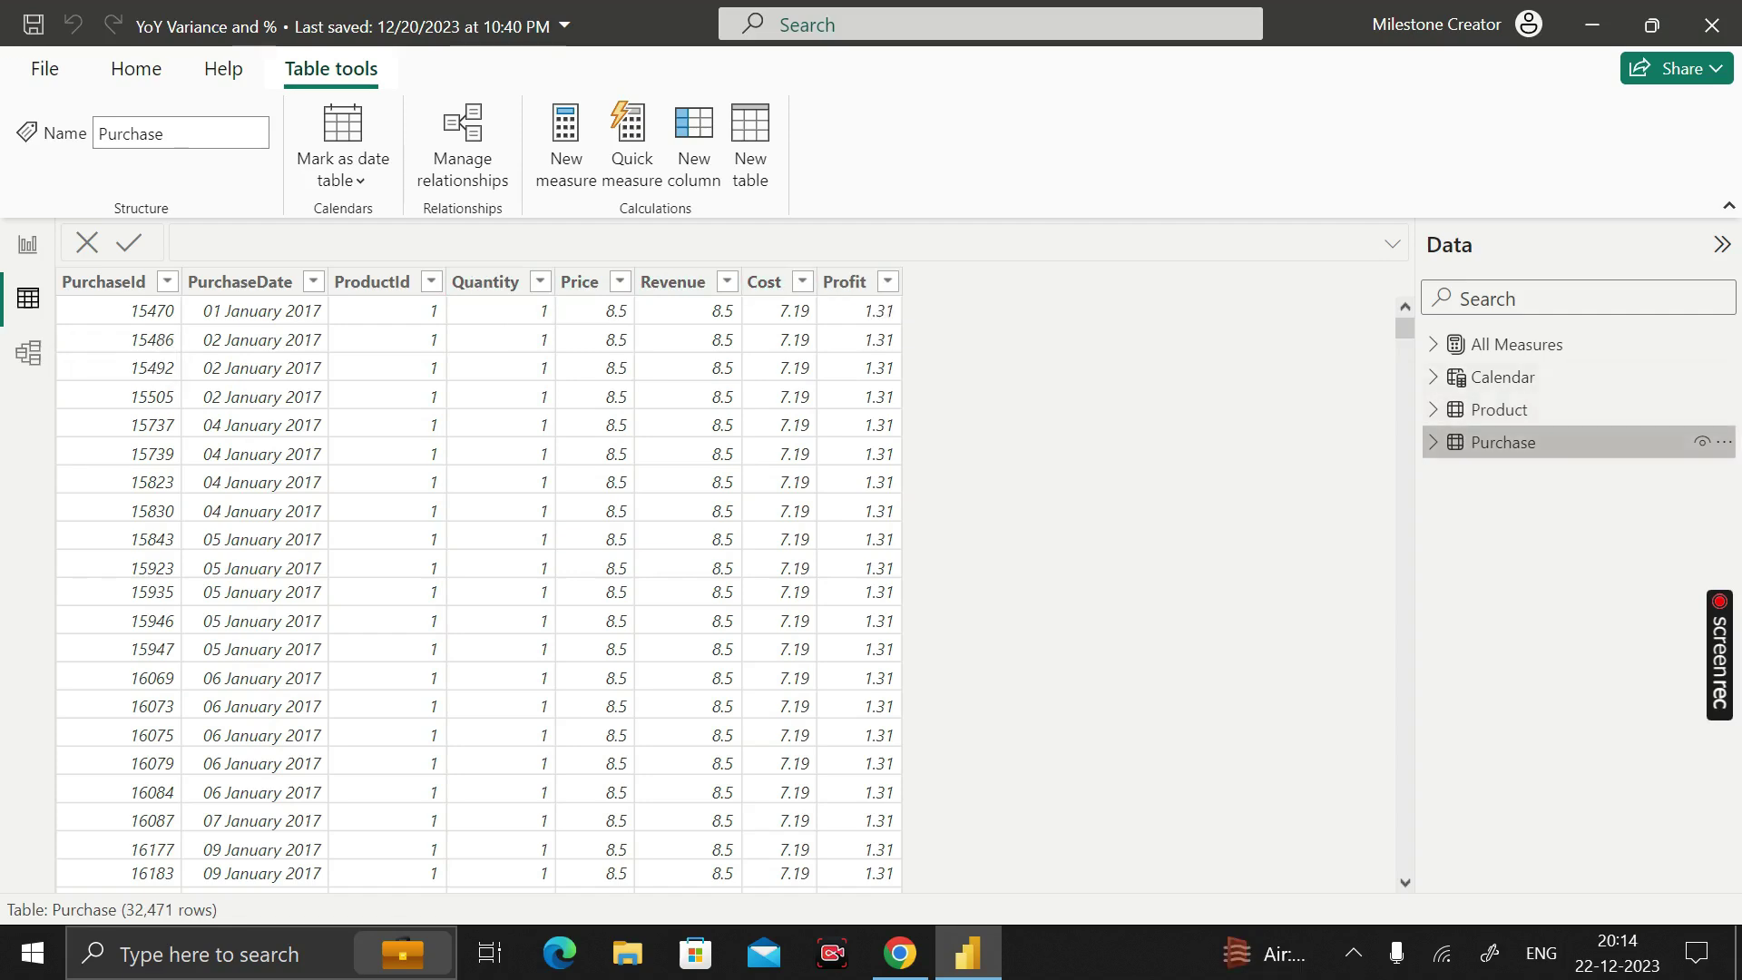
click(28, 244)
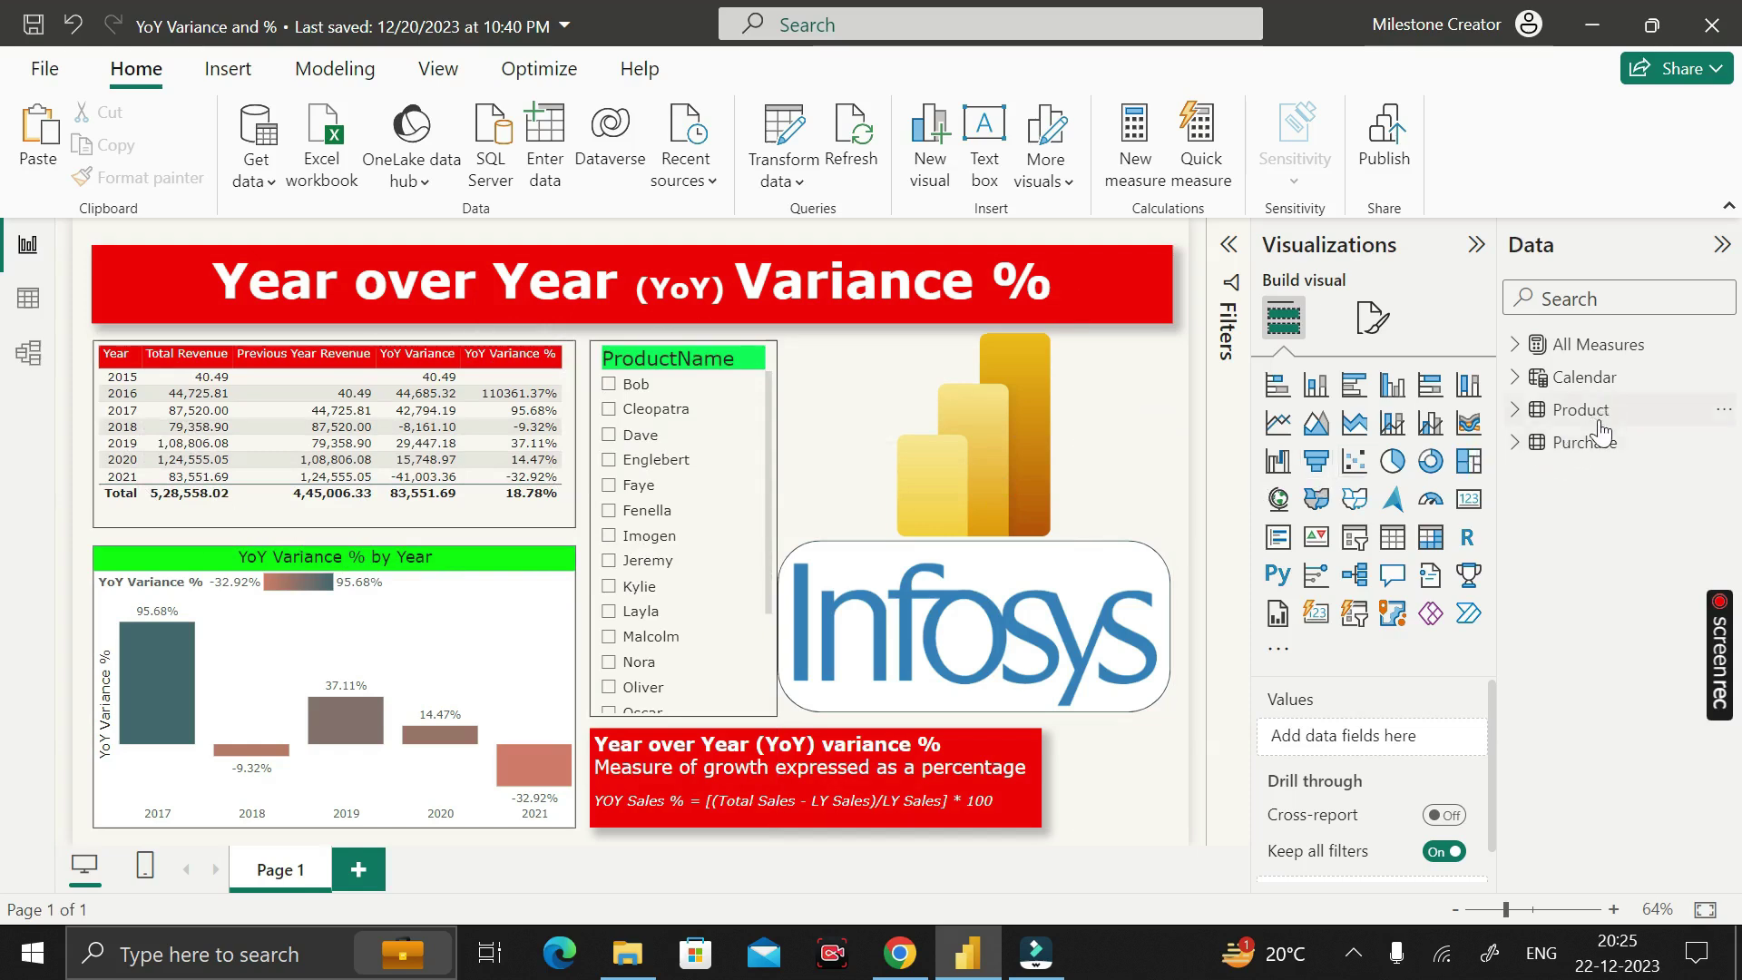
click(330, 519)
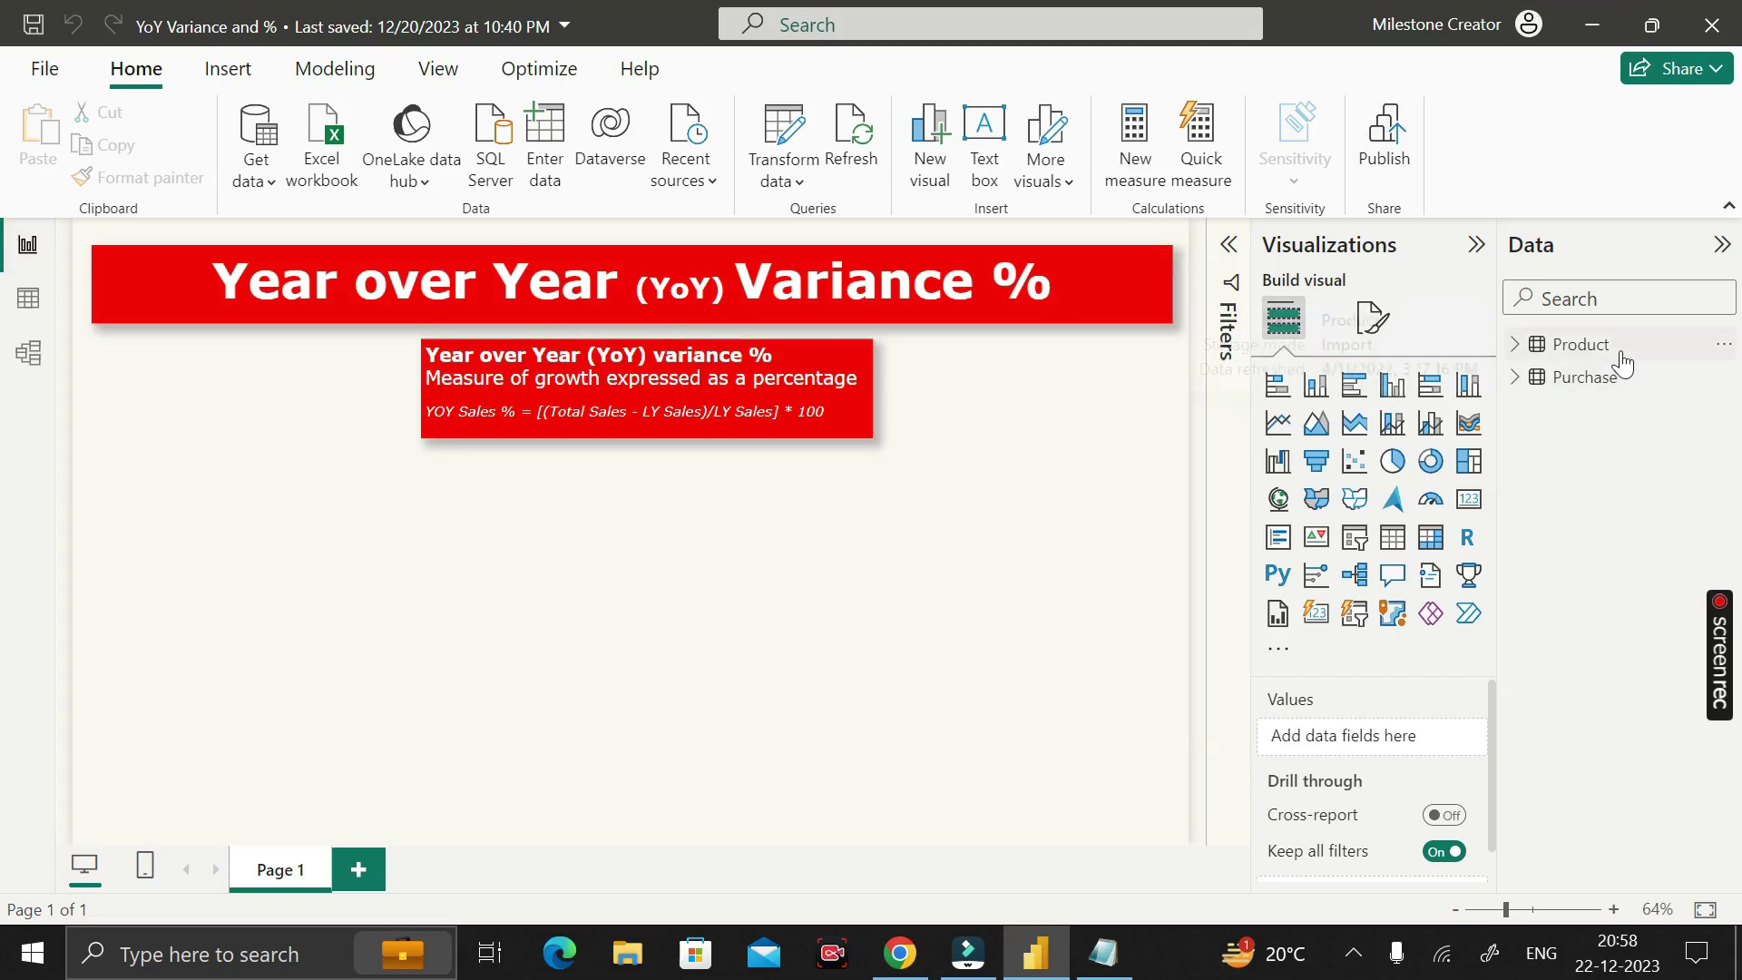
Review the fields contained in the Product and Purchase tables
click(1514, 345)
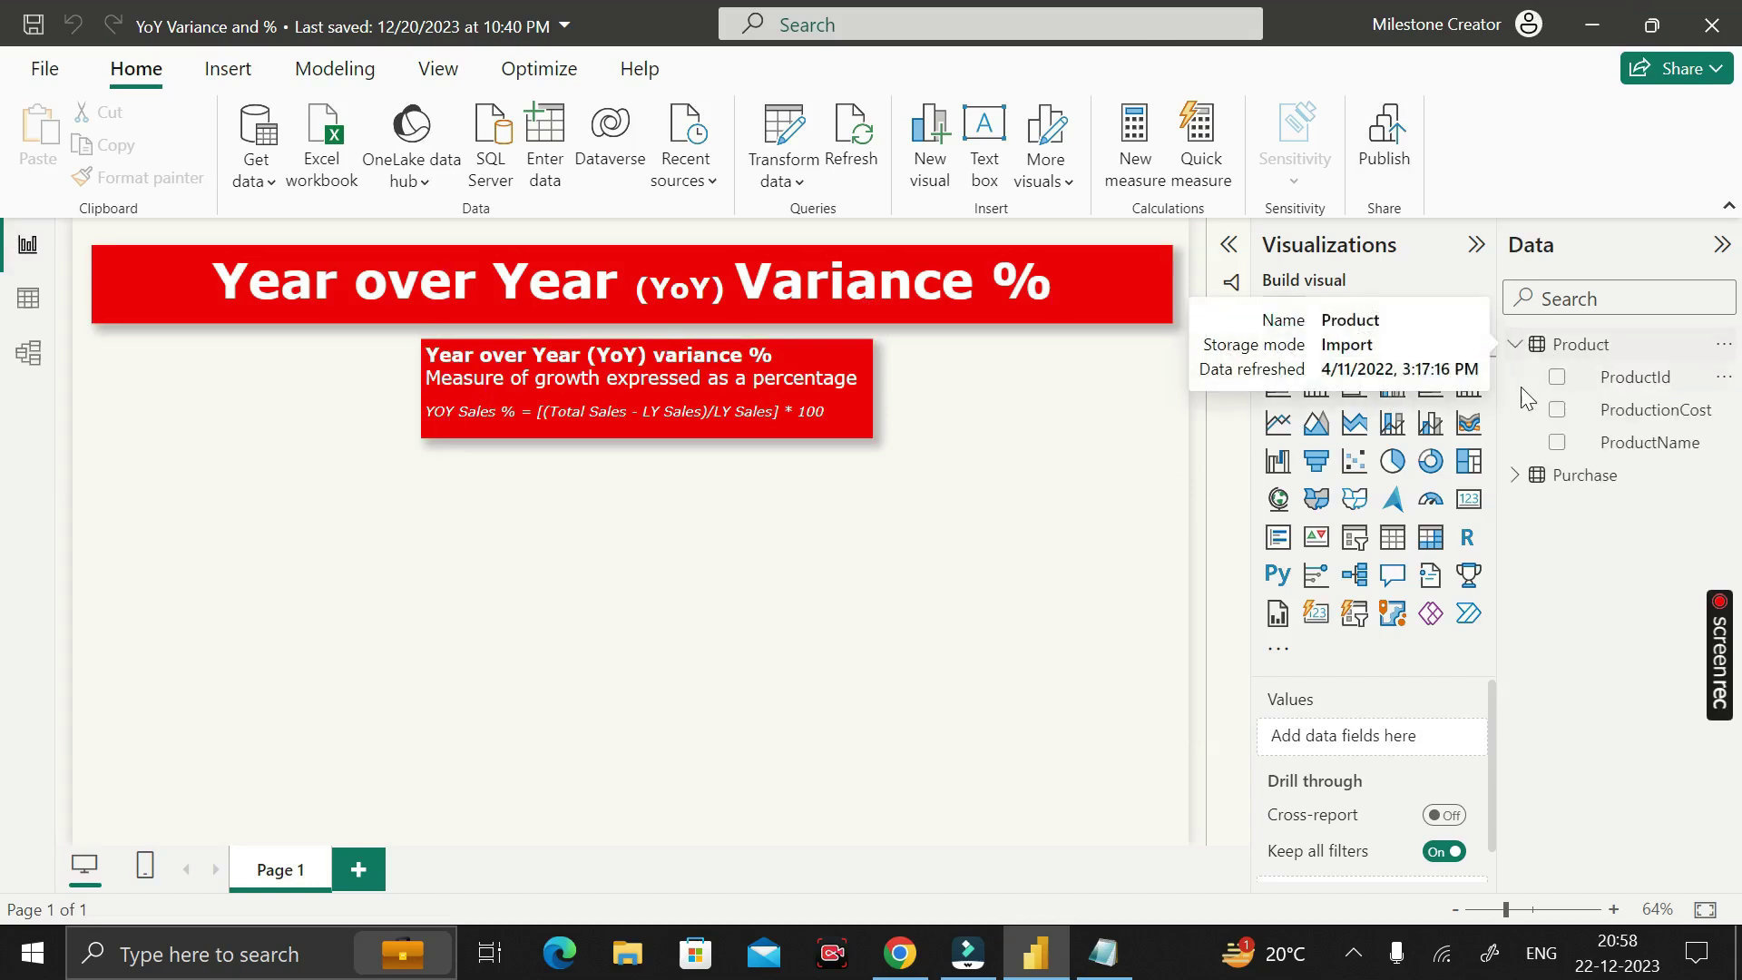
click(1514, 344)
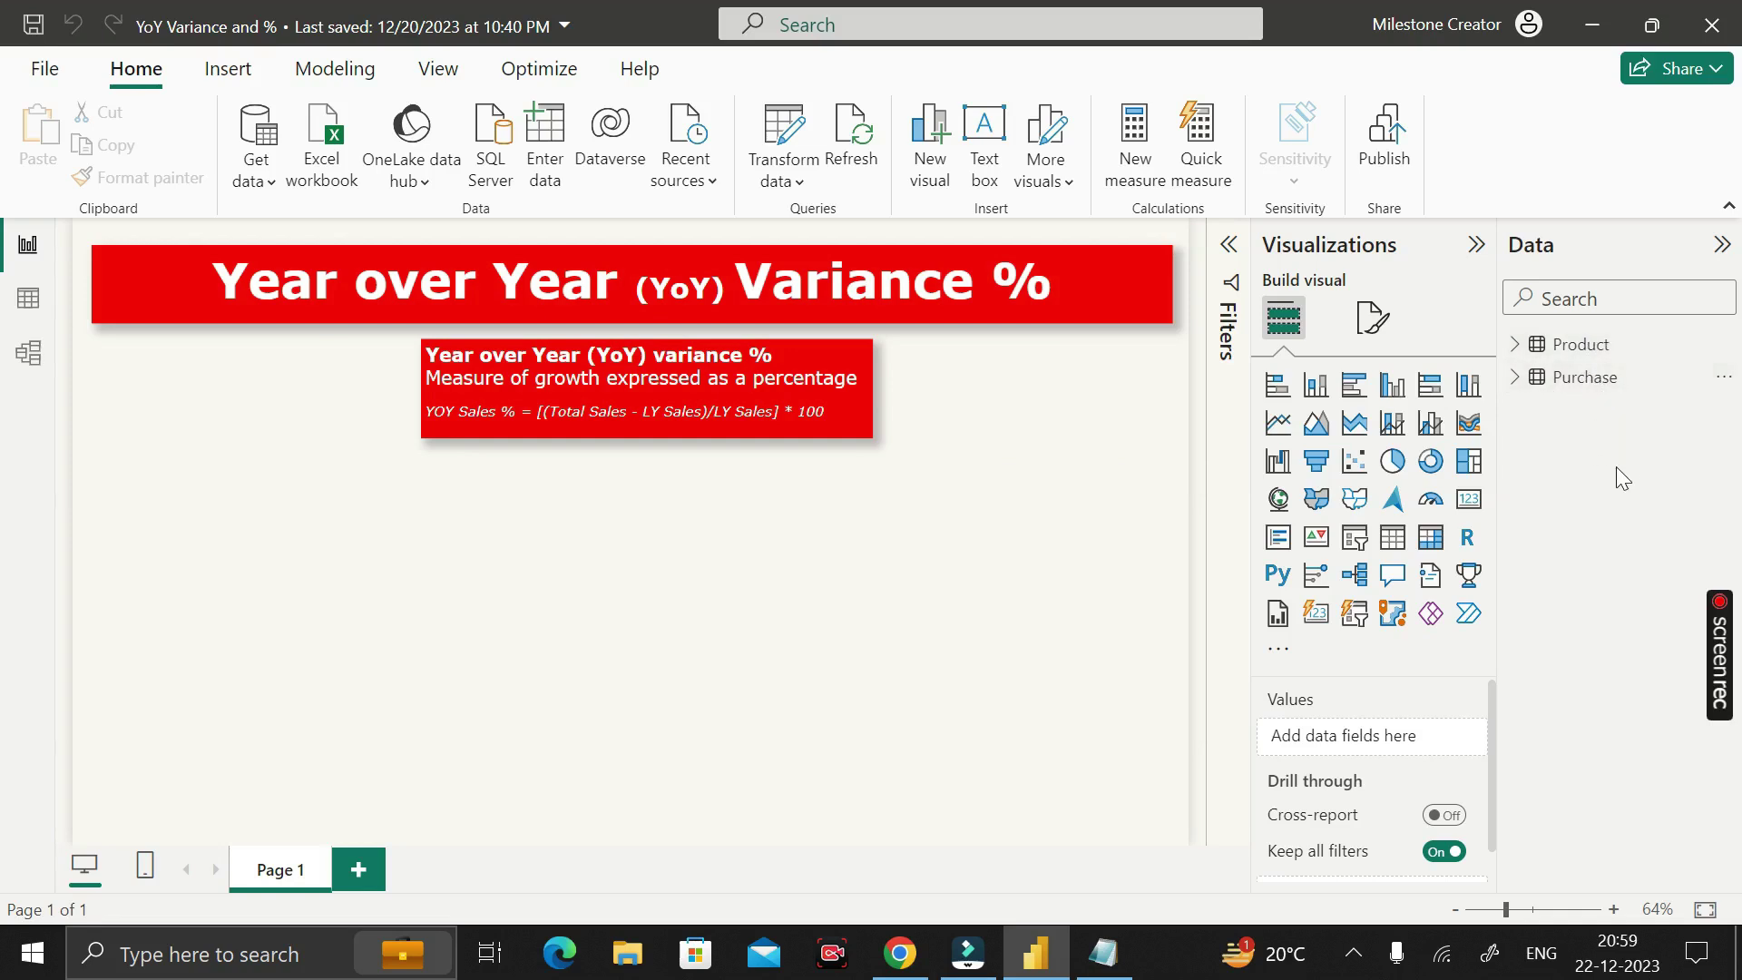
click(1564, 382)
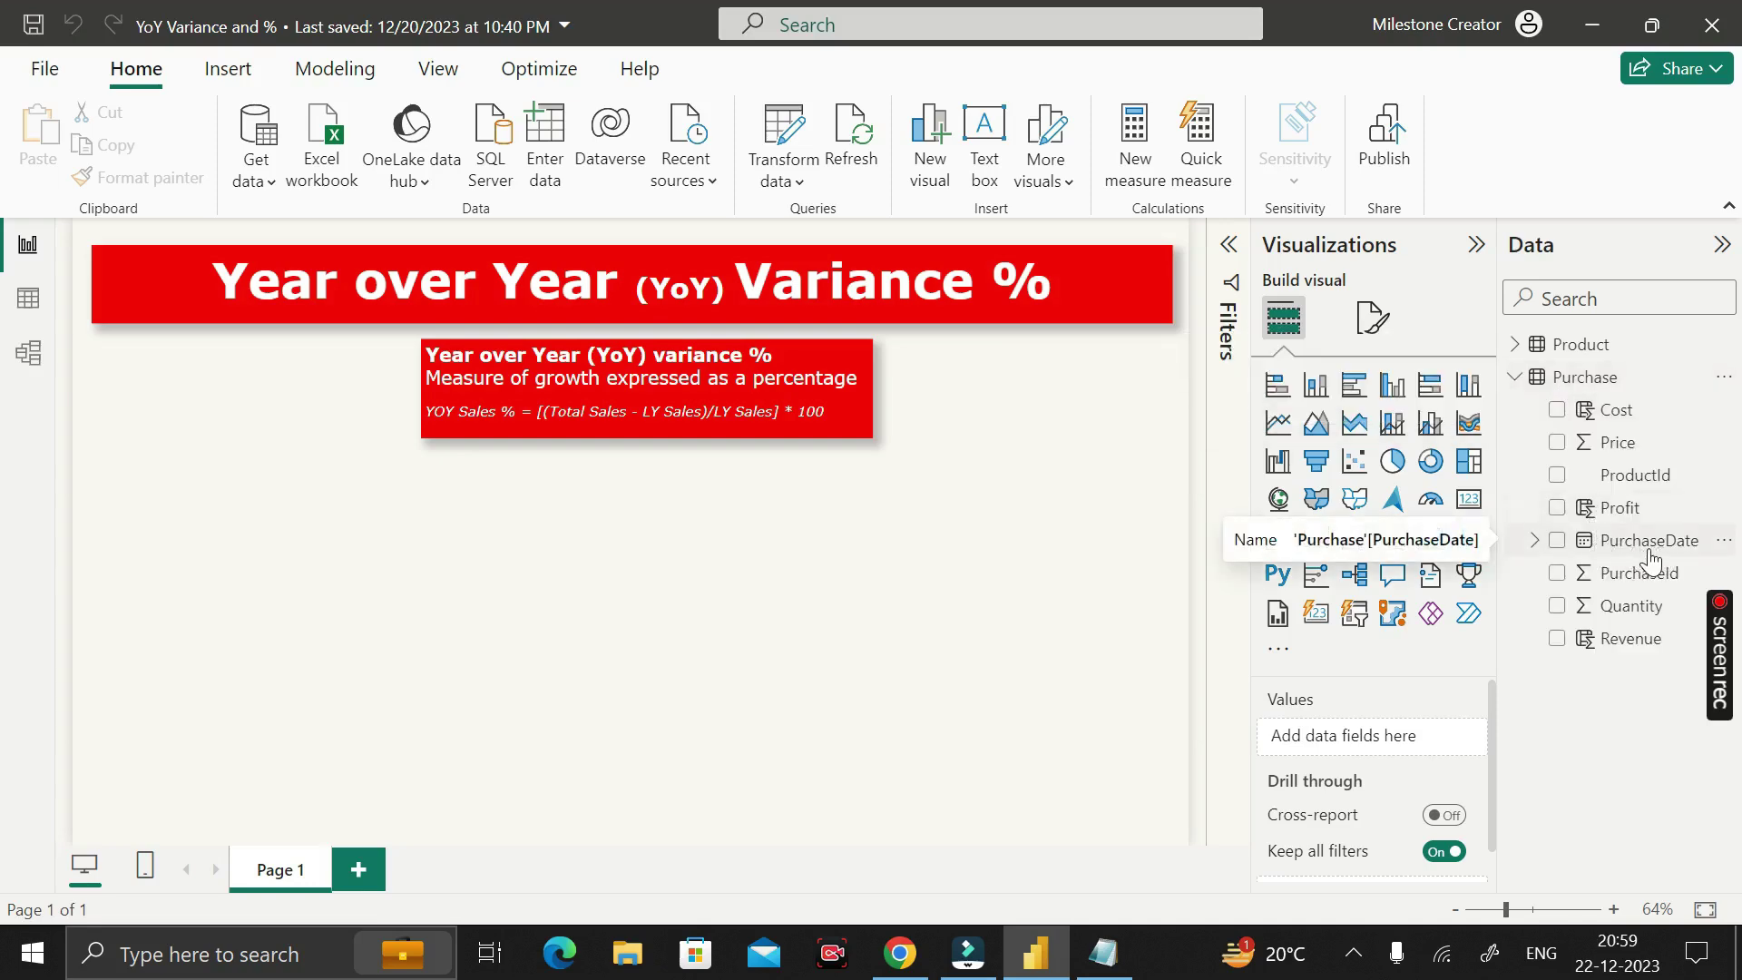
click(1542, 379)
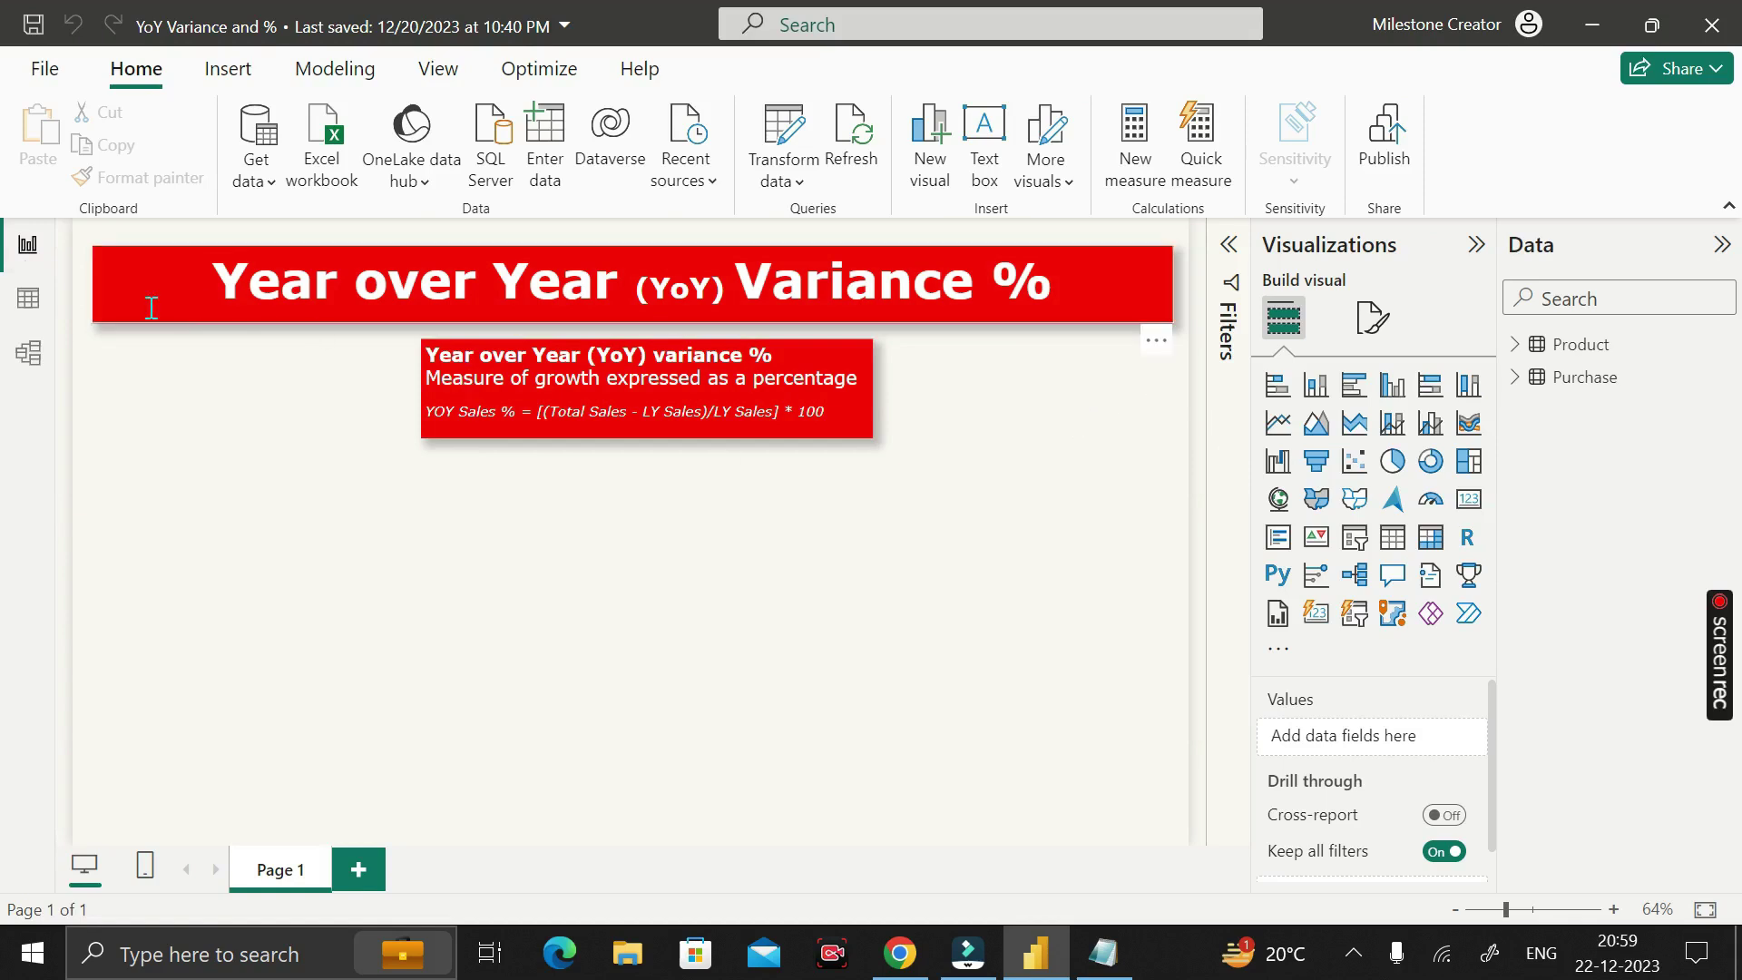
Create a calculated table named Calendar with the formula Calendar = CALENDARAUTO()
click(26, 313)
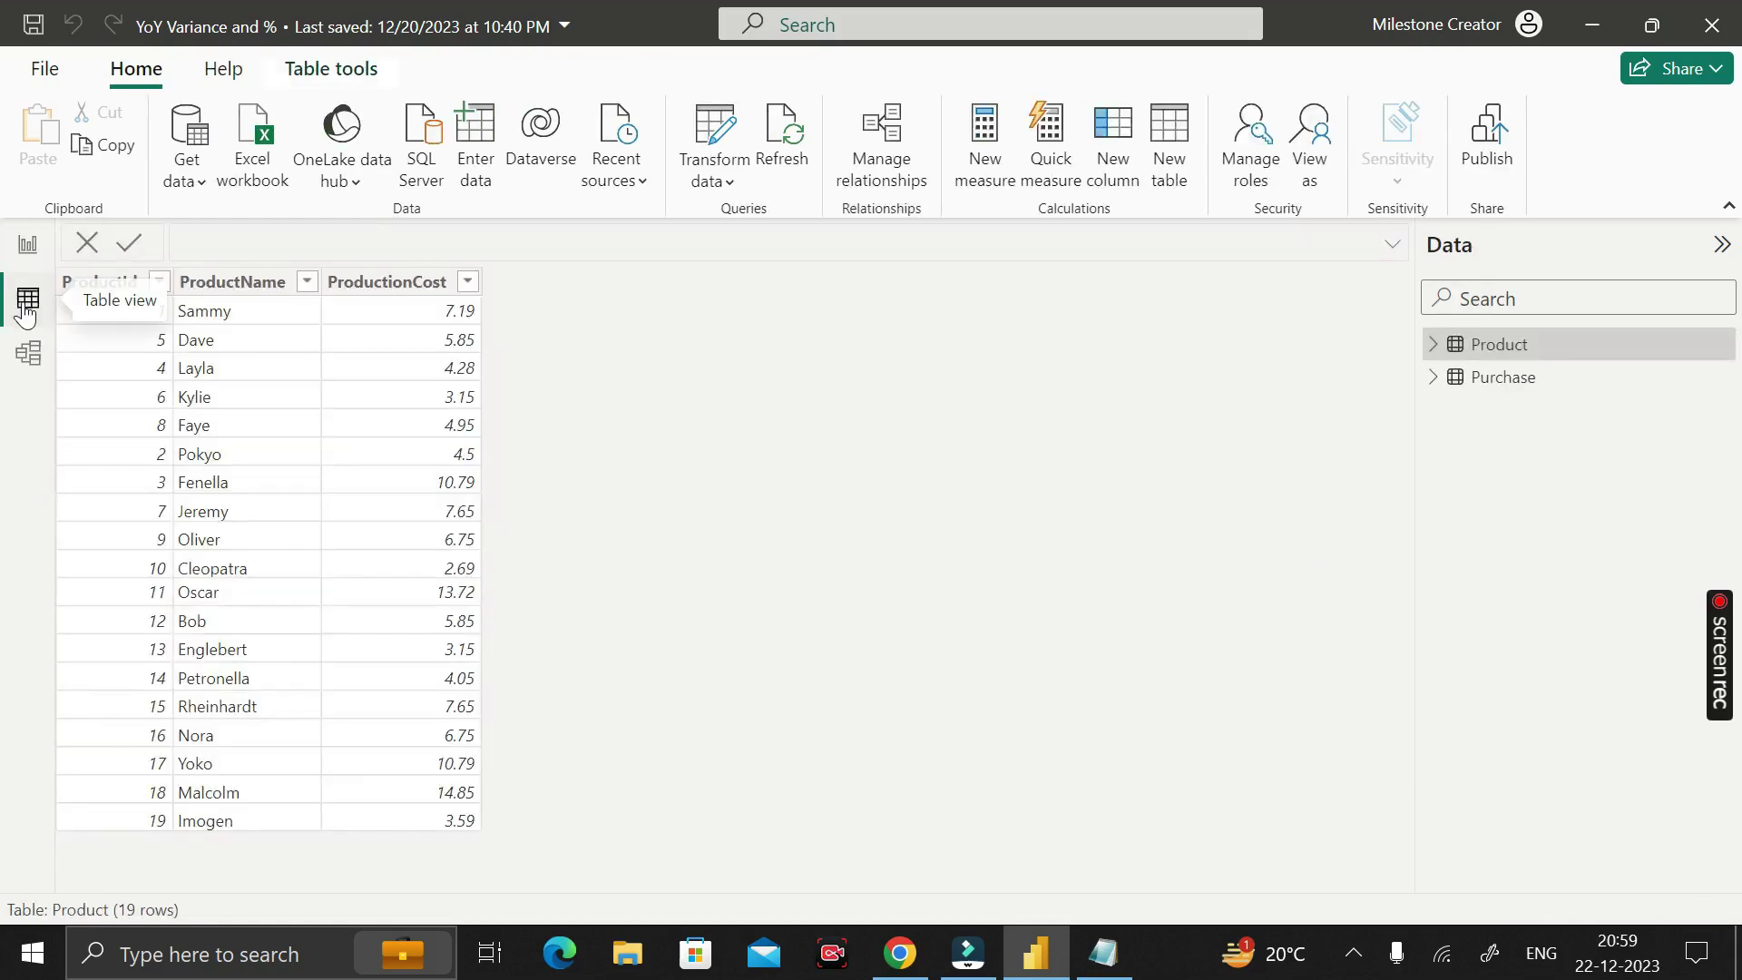
click(1179, 145)
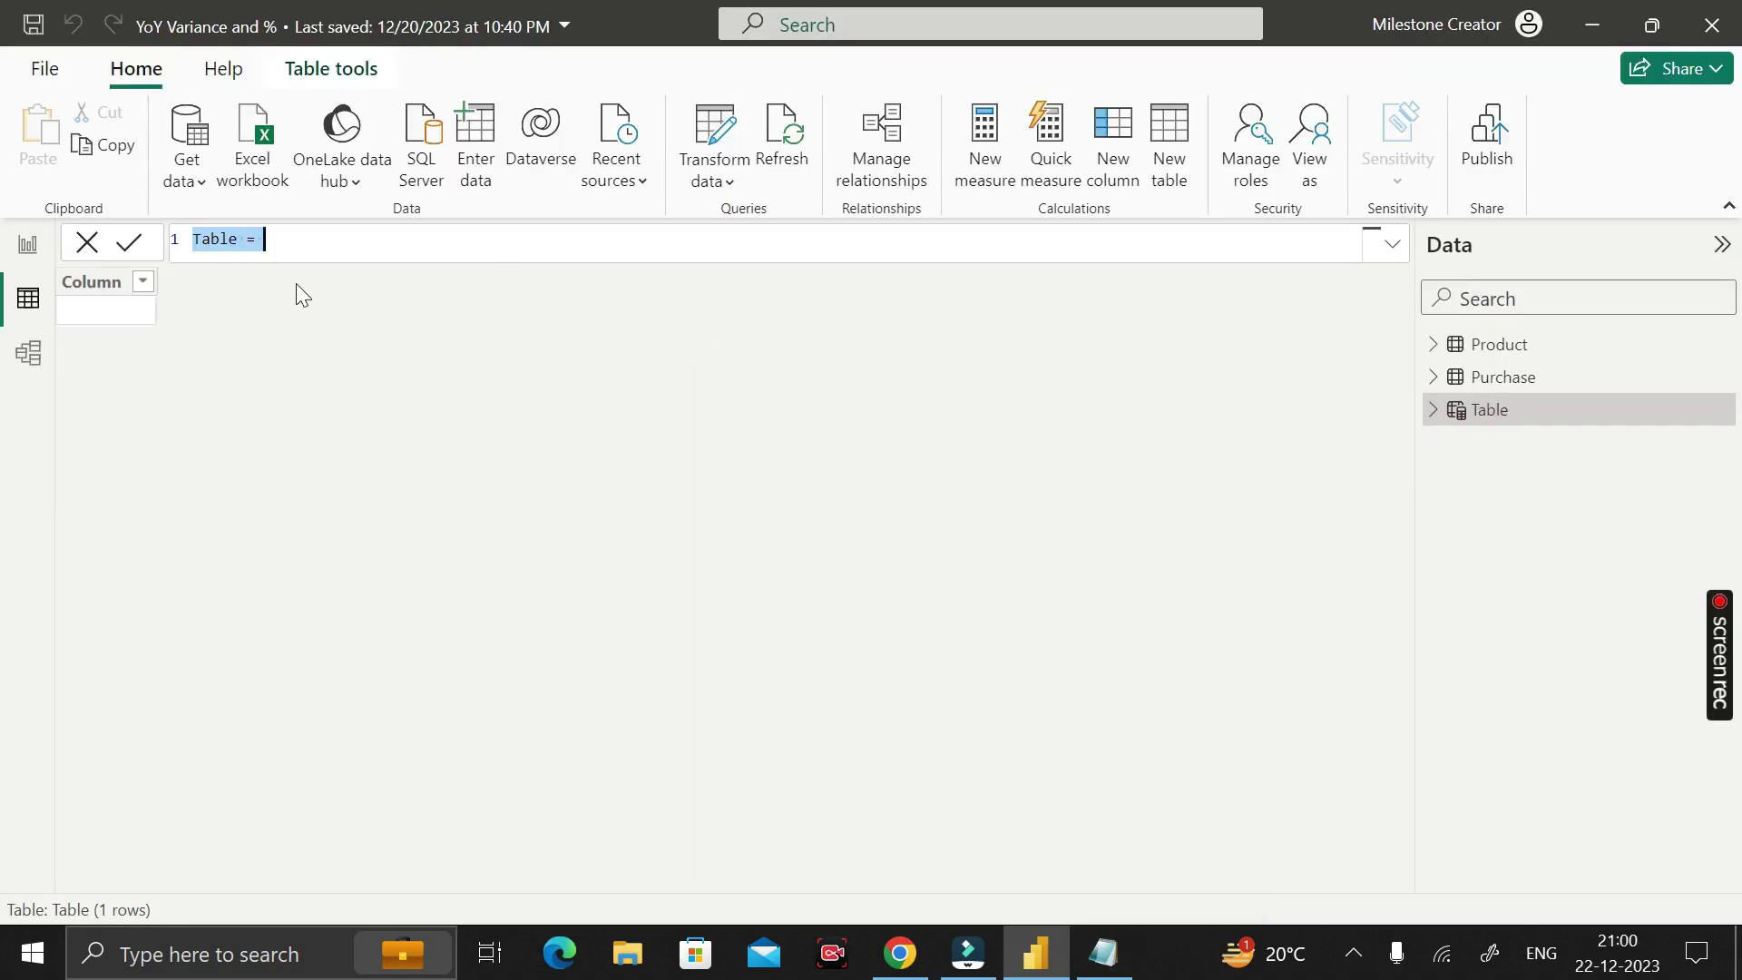
key(BackSpace)
text(Calendar = )
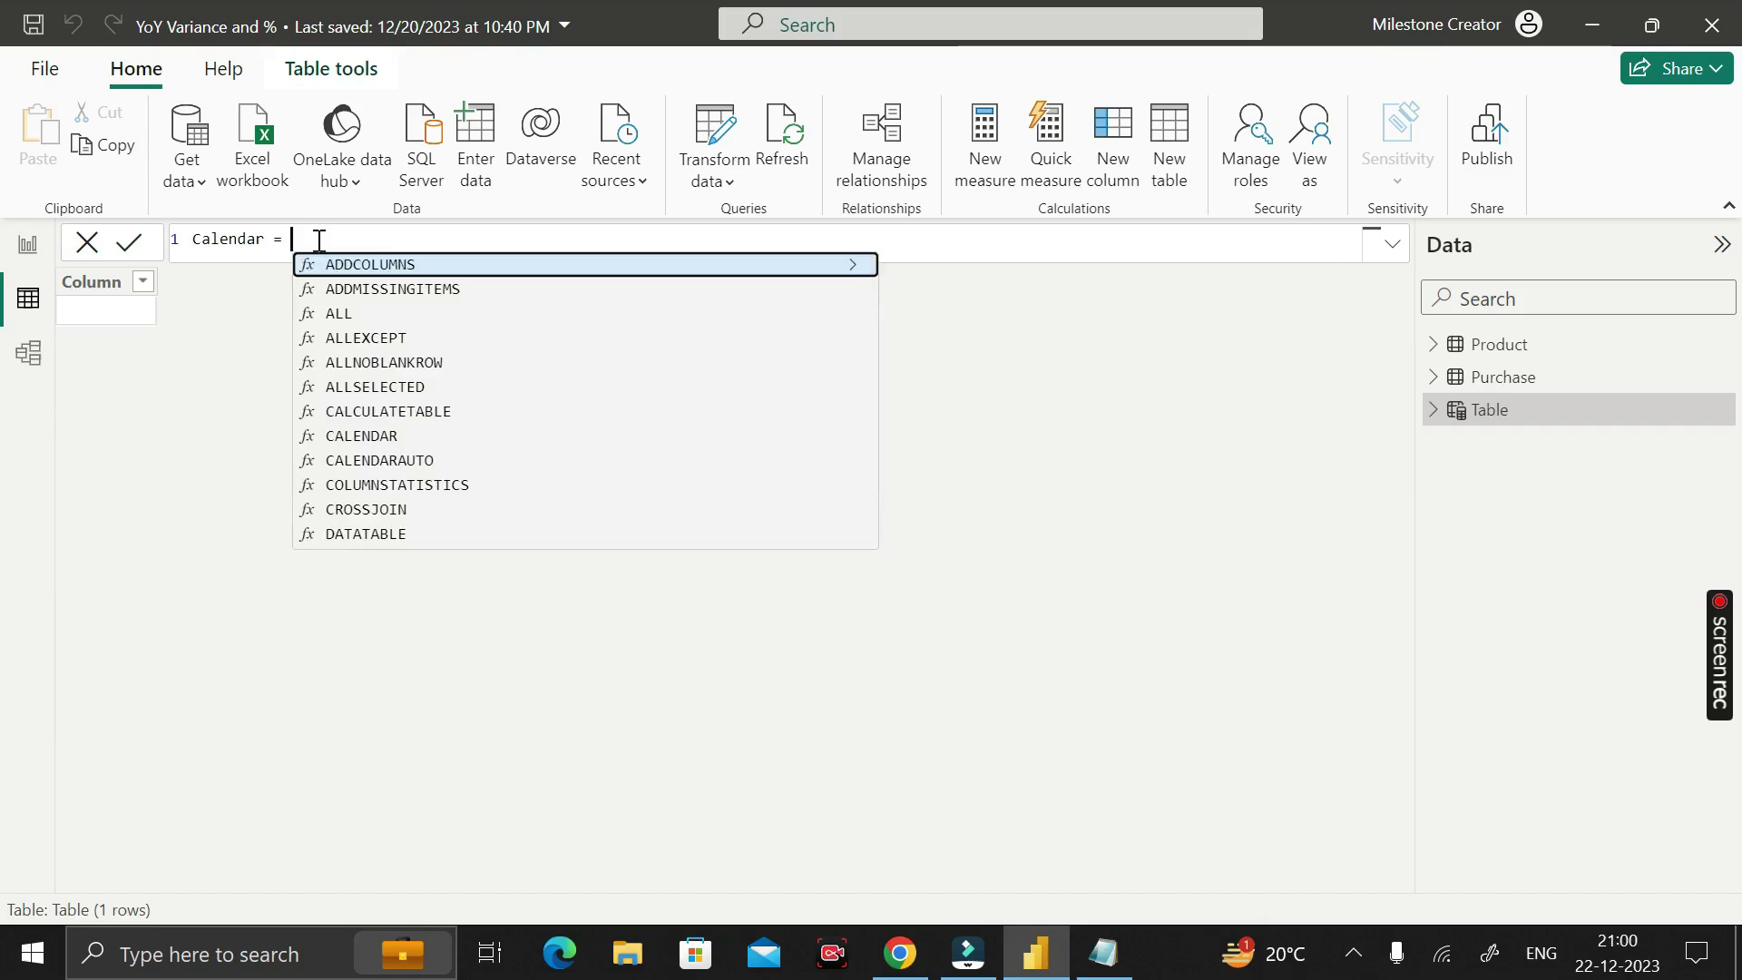
text(cal)
key(Down)
key(Down)
key(Tab)
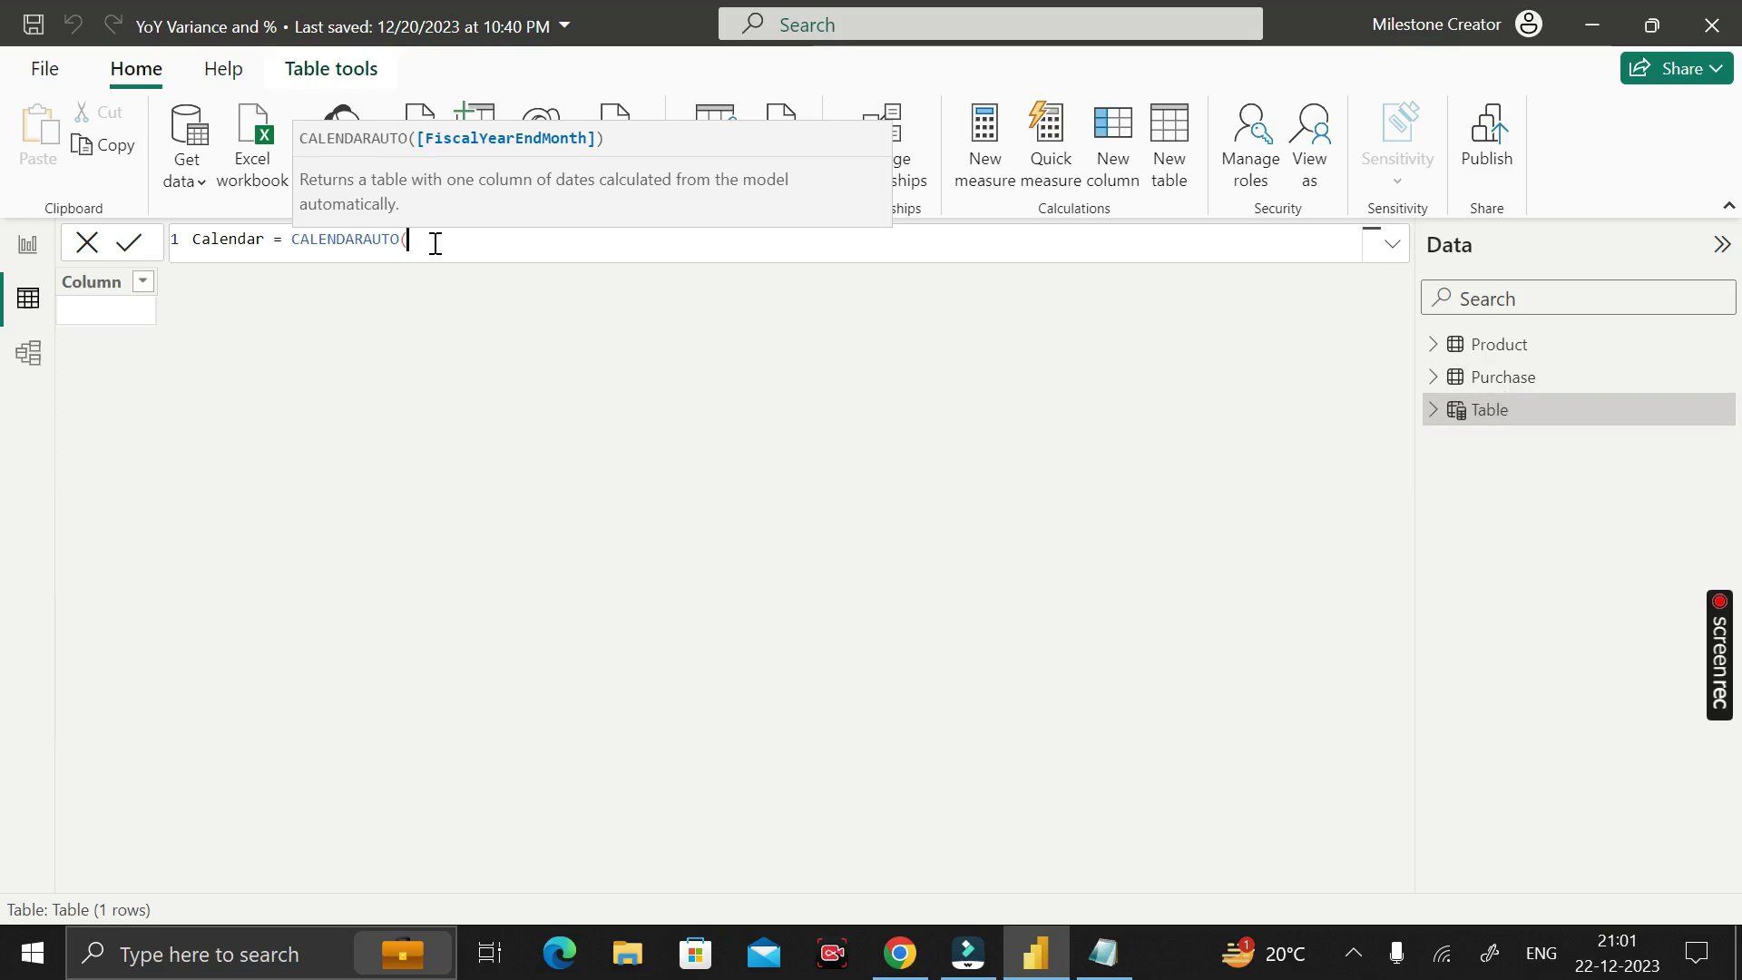
text())
key(Return)
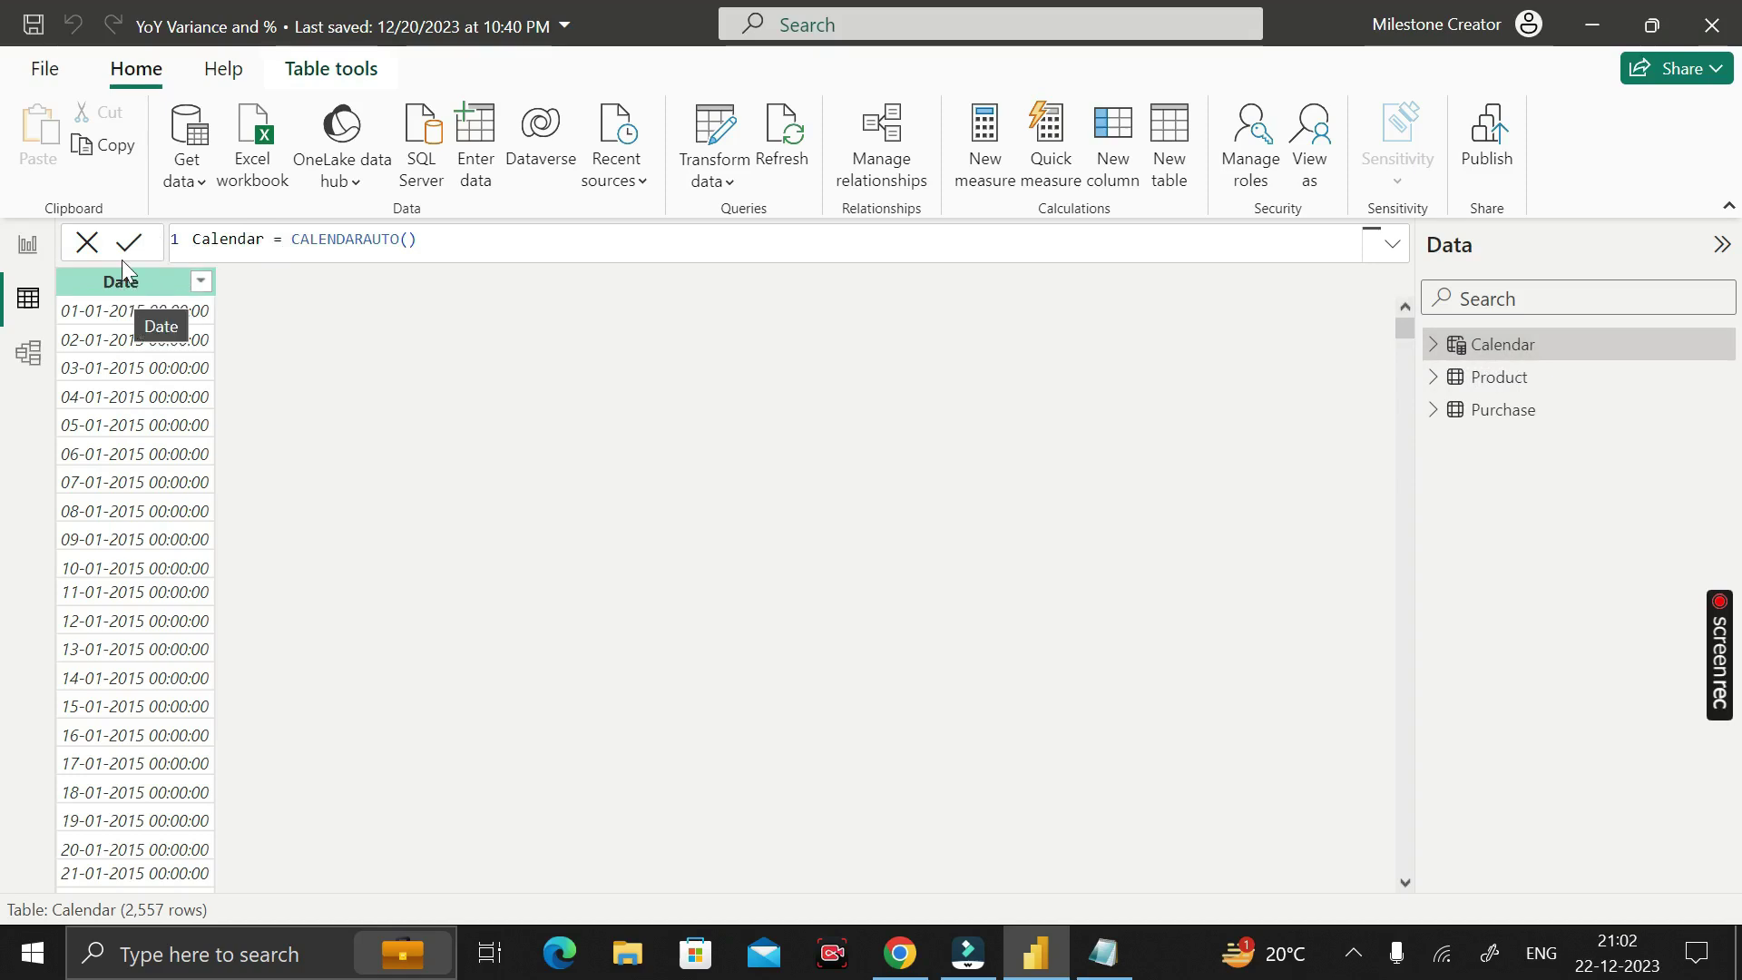
Format the Calendar table's Date column as dd-mm-yyyy (14-03-2001)
click(1443, 410)
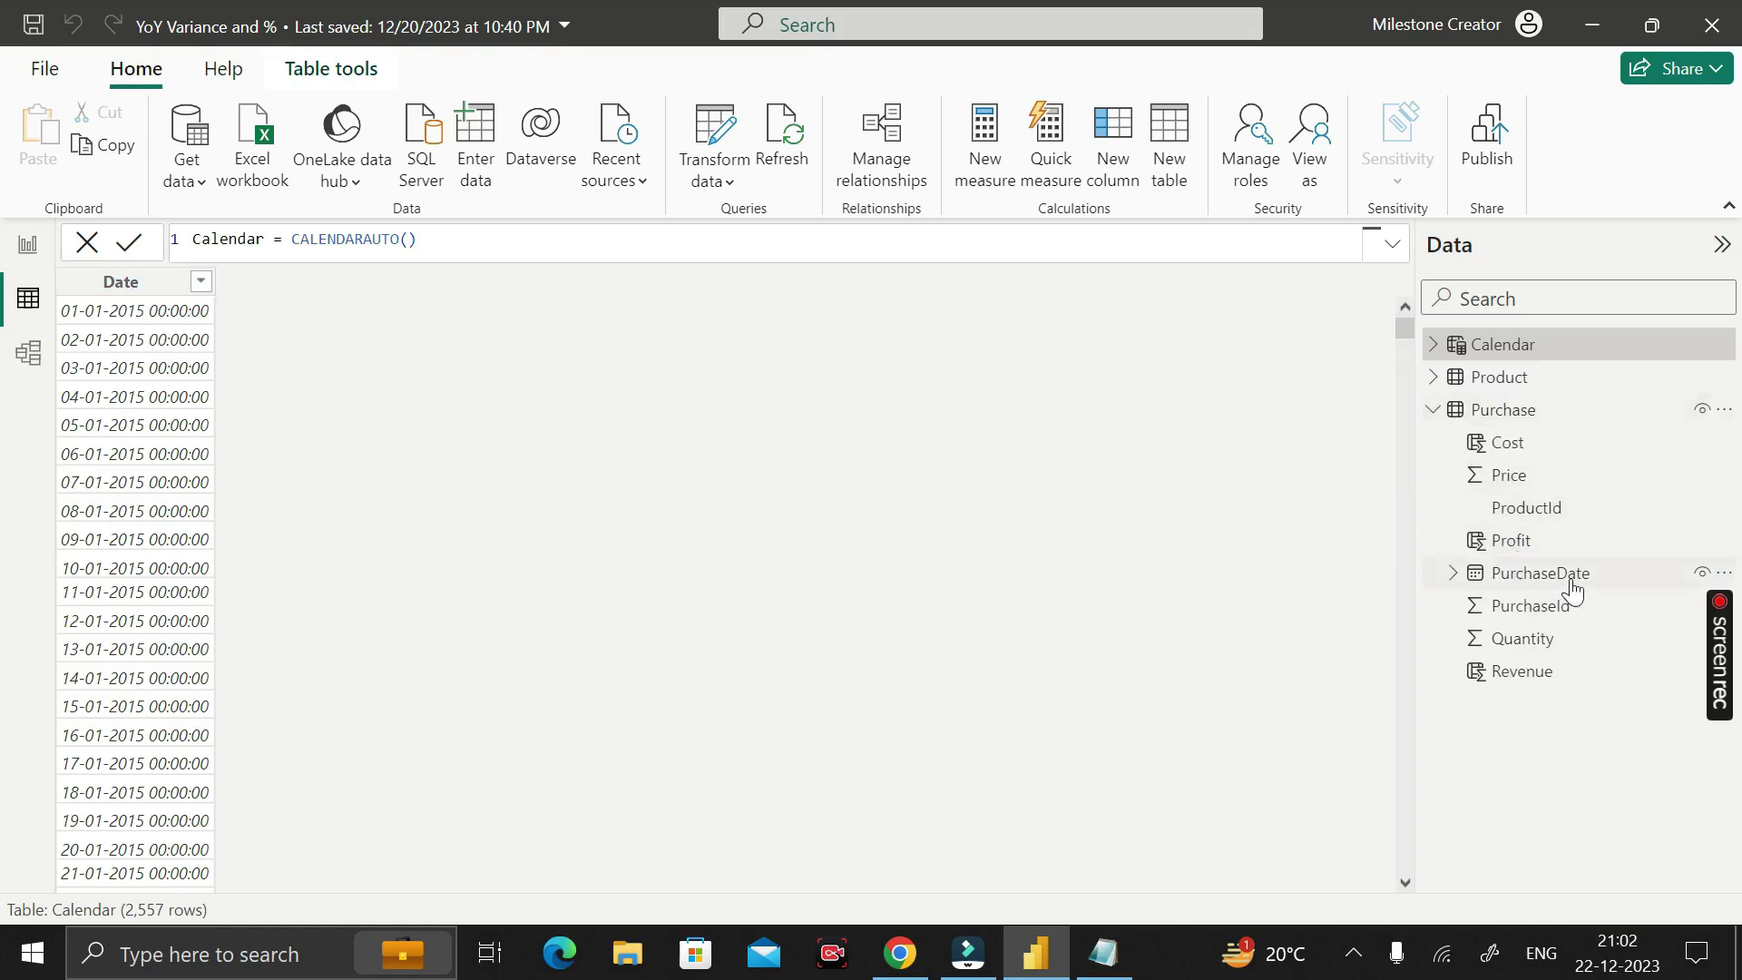
mouse_move(1512, 425)
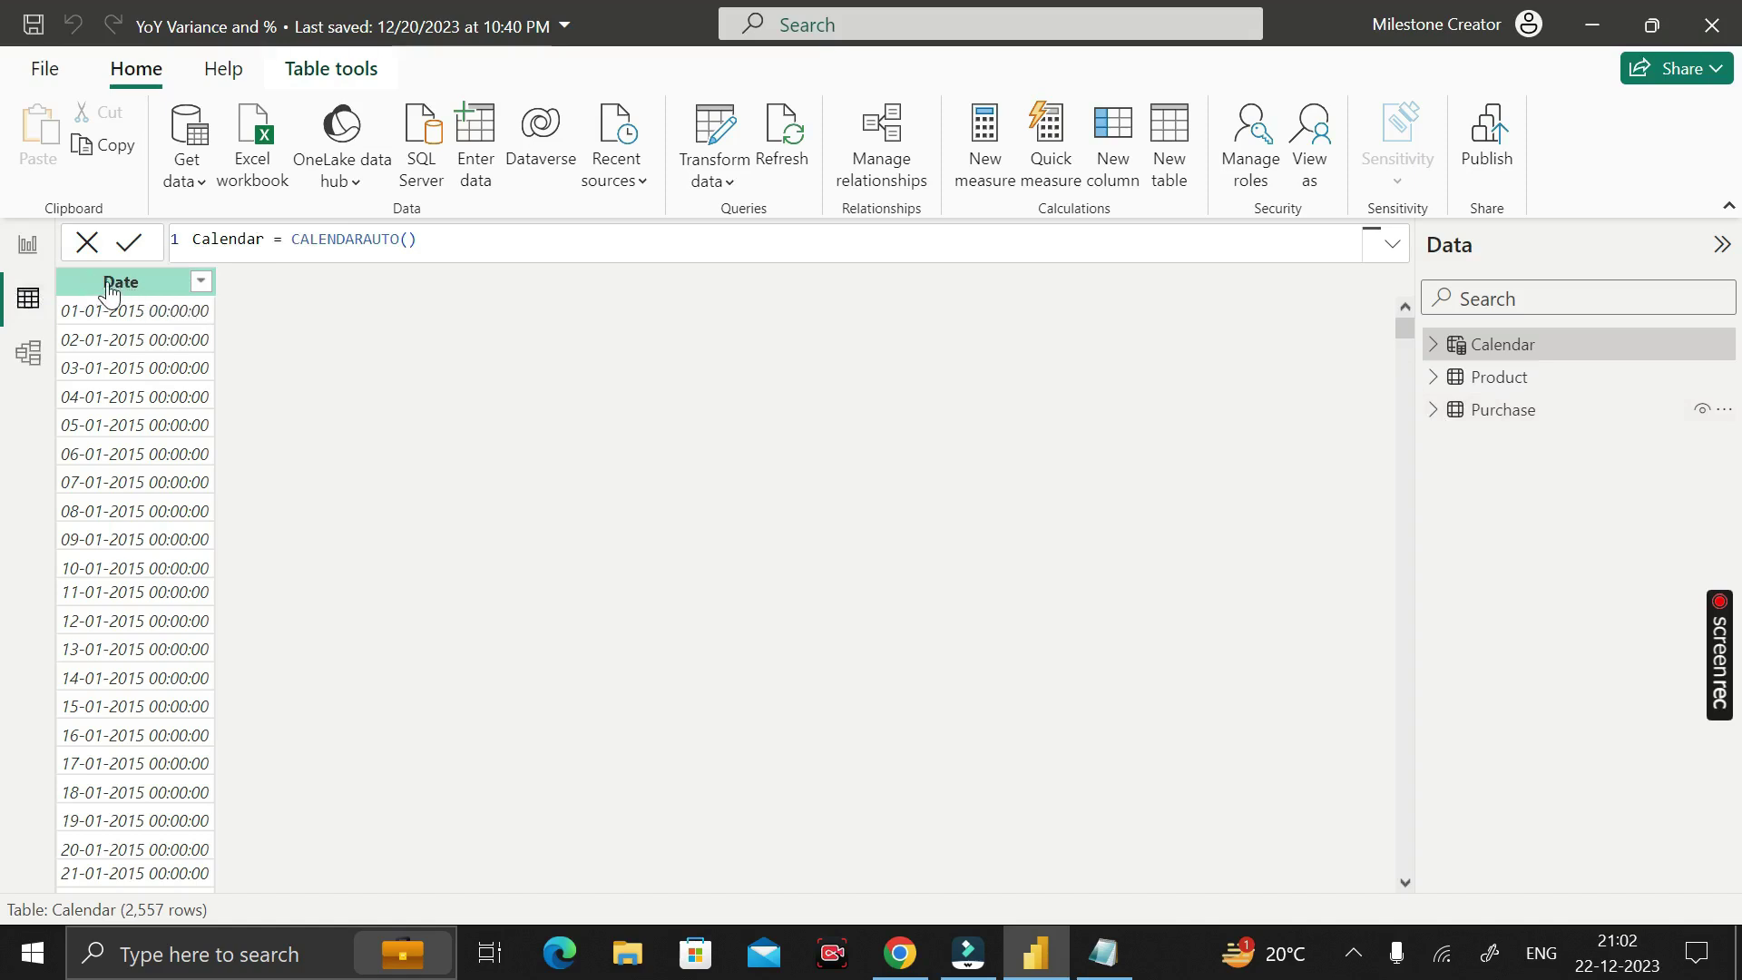
click(1432, 344)
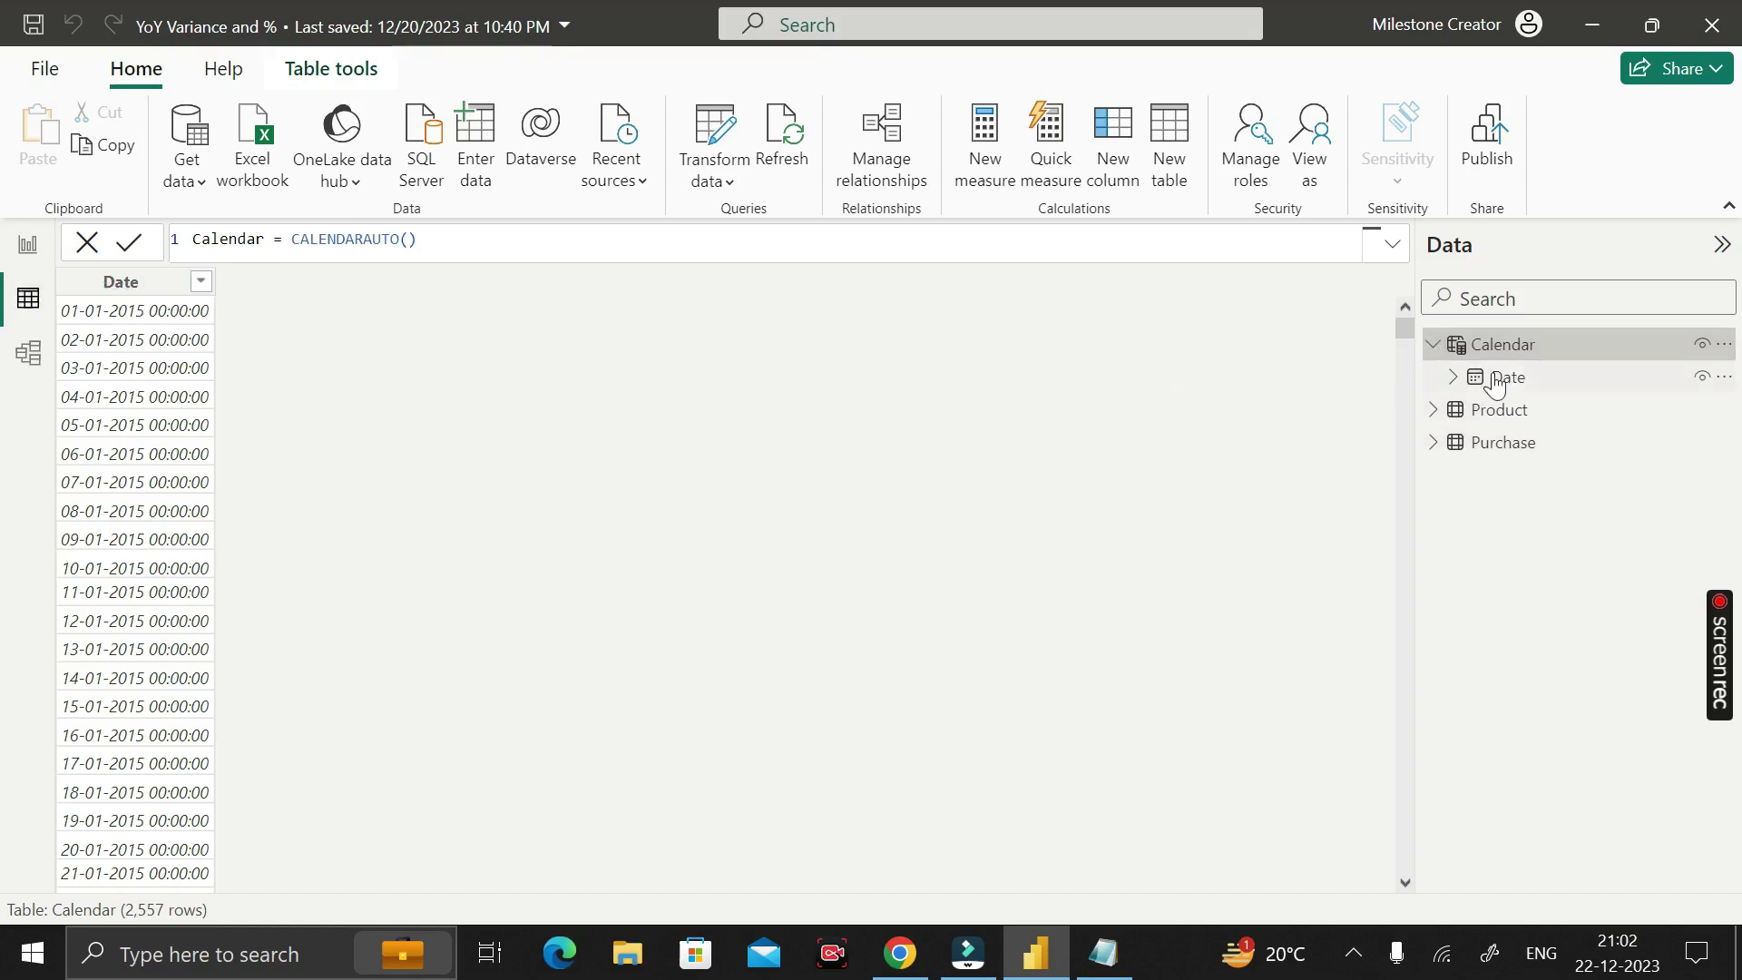
click(1510, 379)
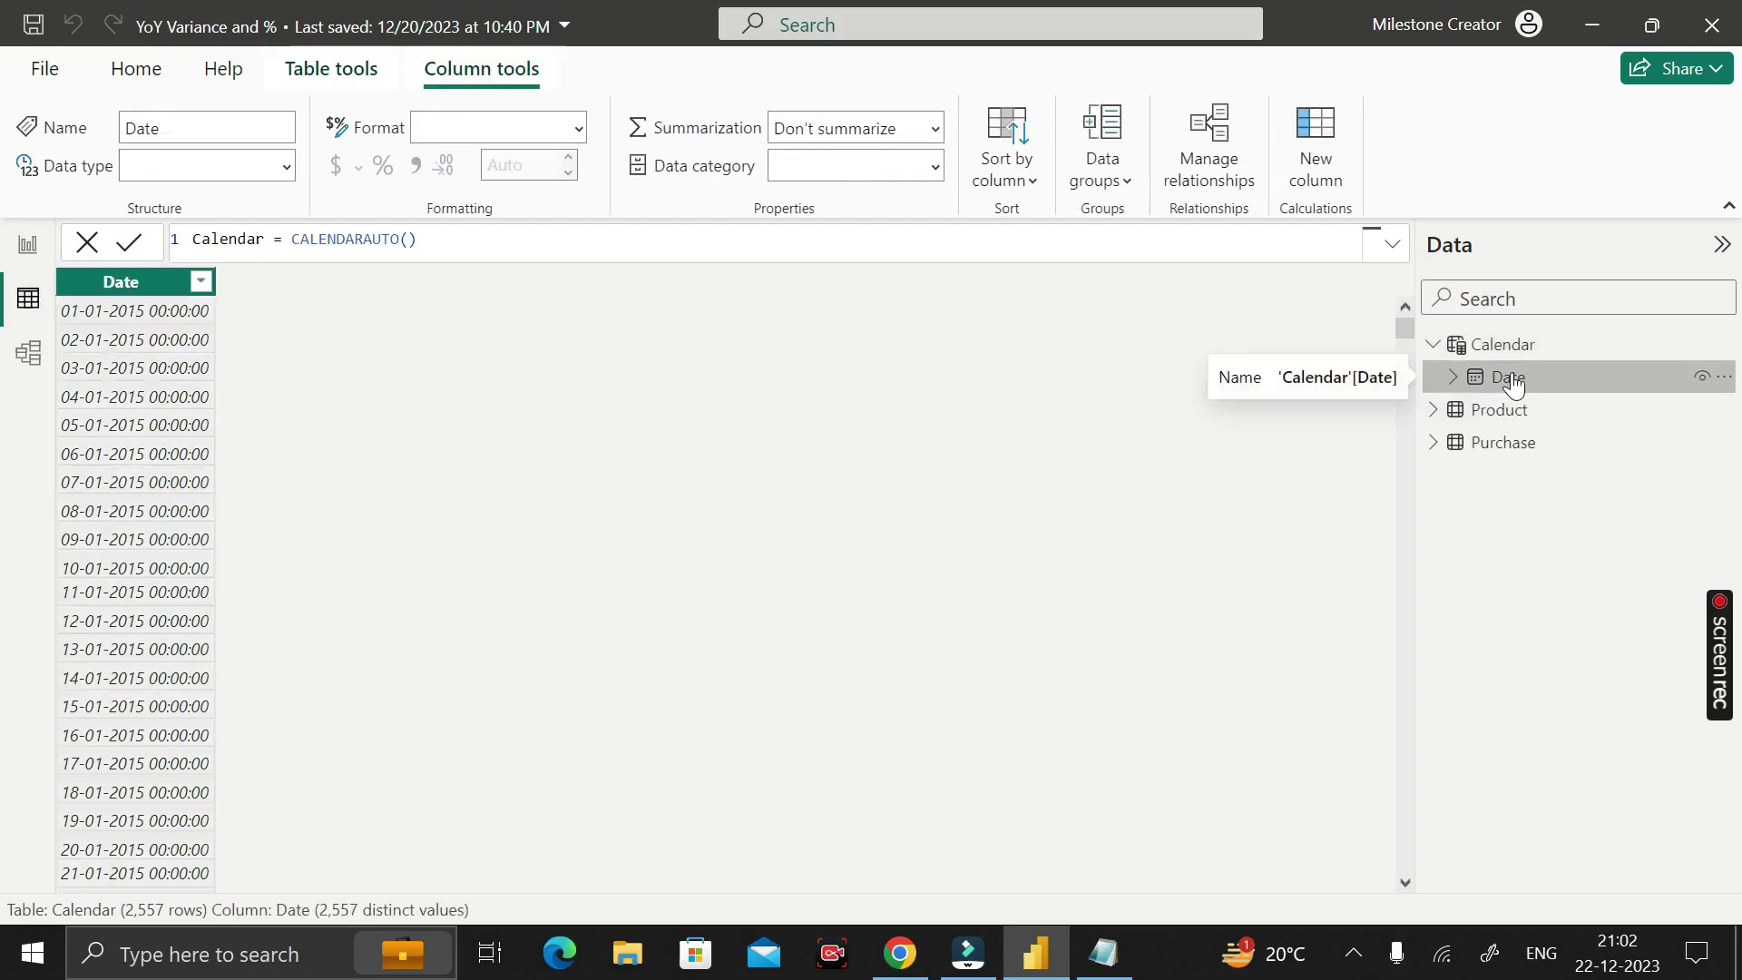
click(579, 128)
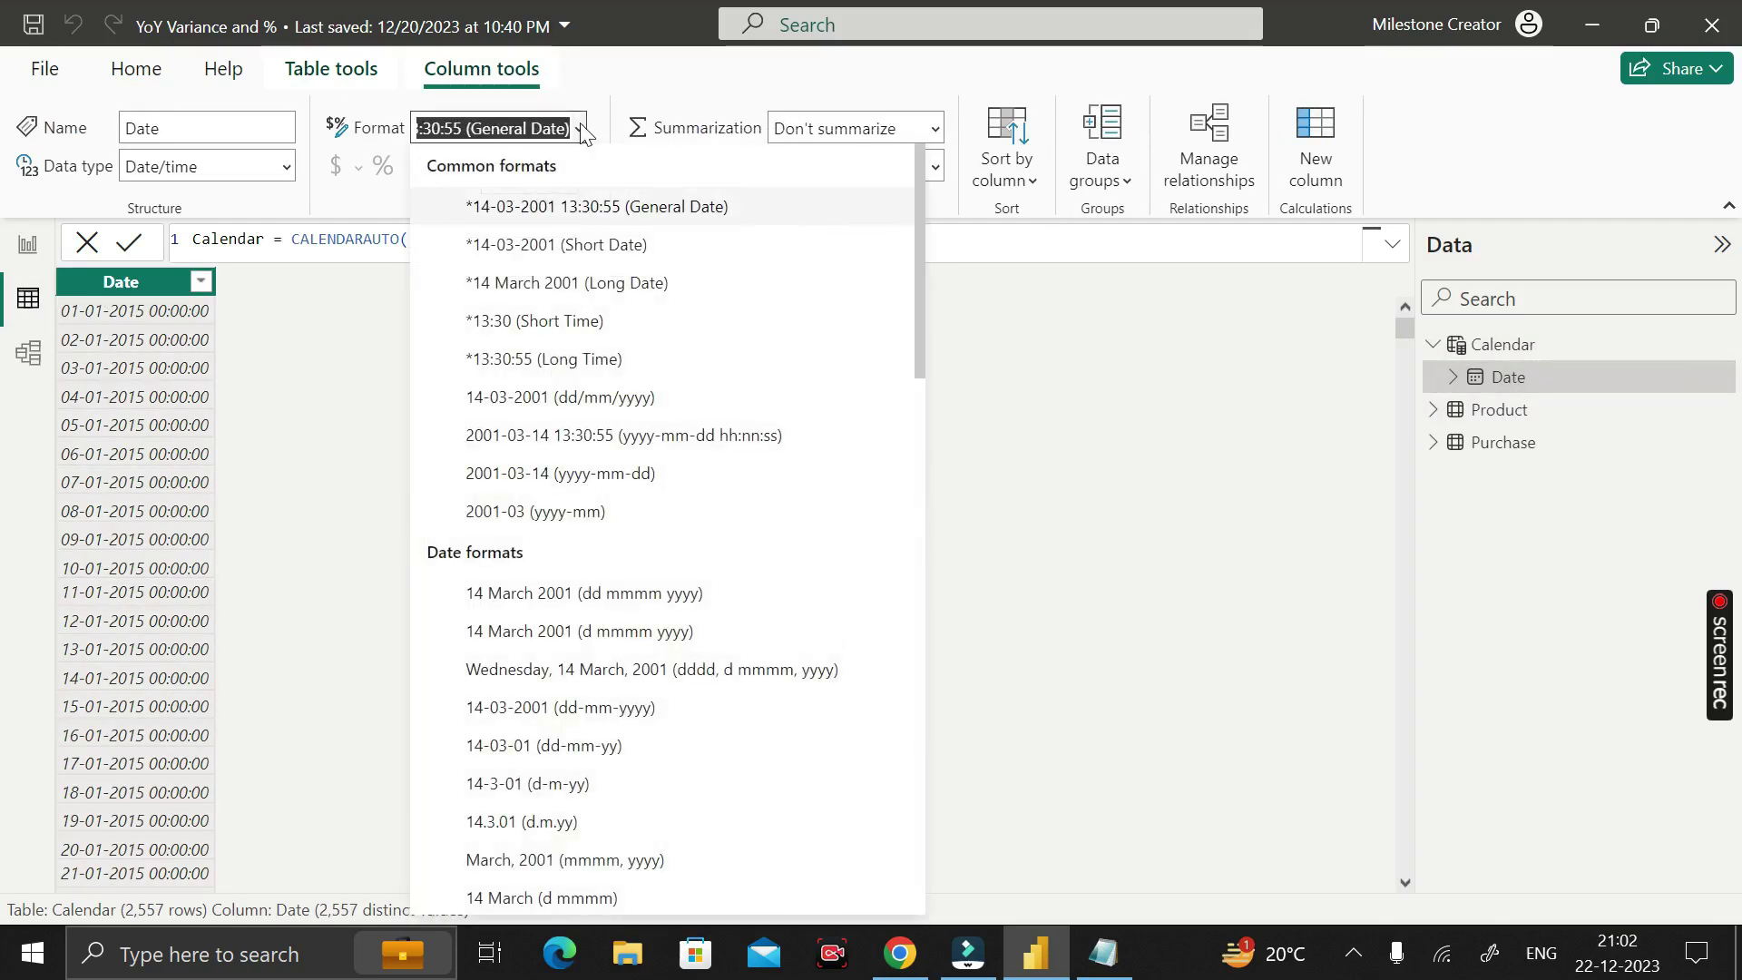
click(620, 713)
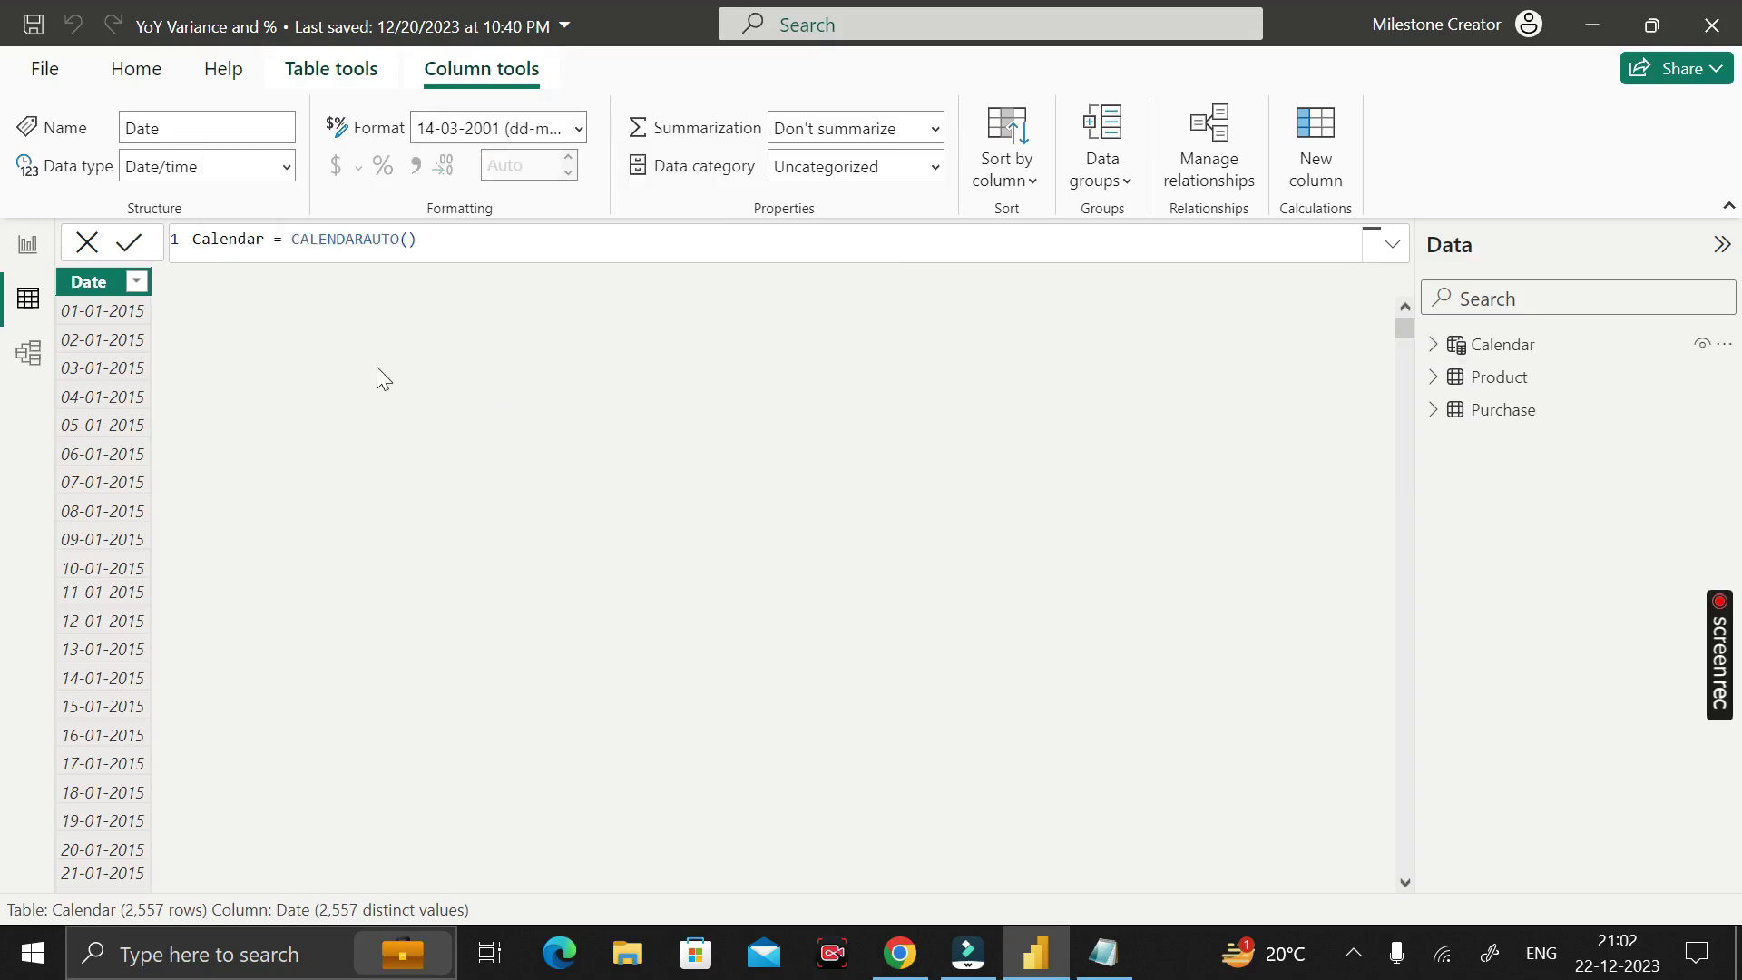
Add an empty table visual to the report page below the formula text box and make it taller
click(27, 247)
click(944, 520)
key(Delete)
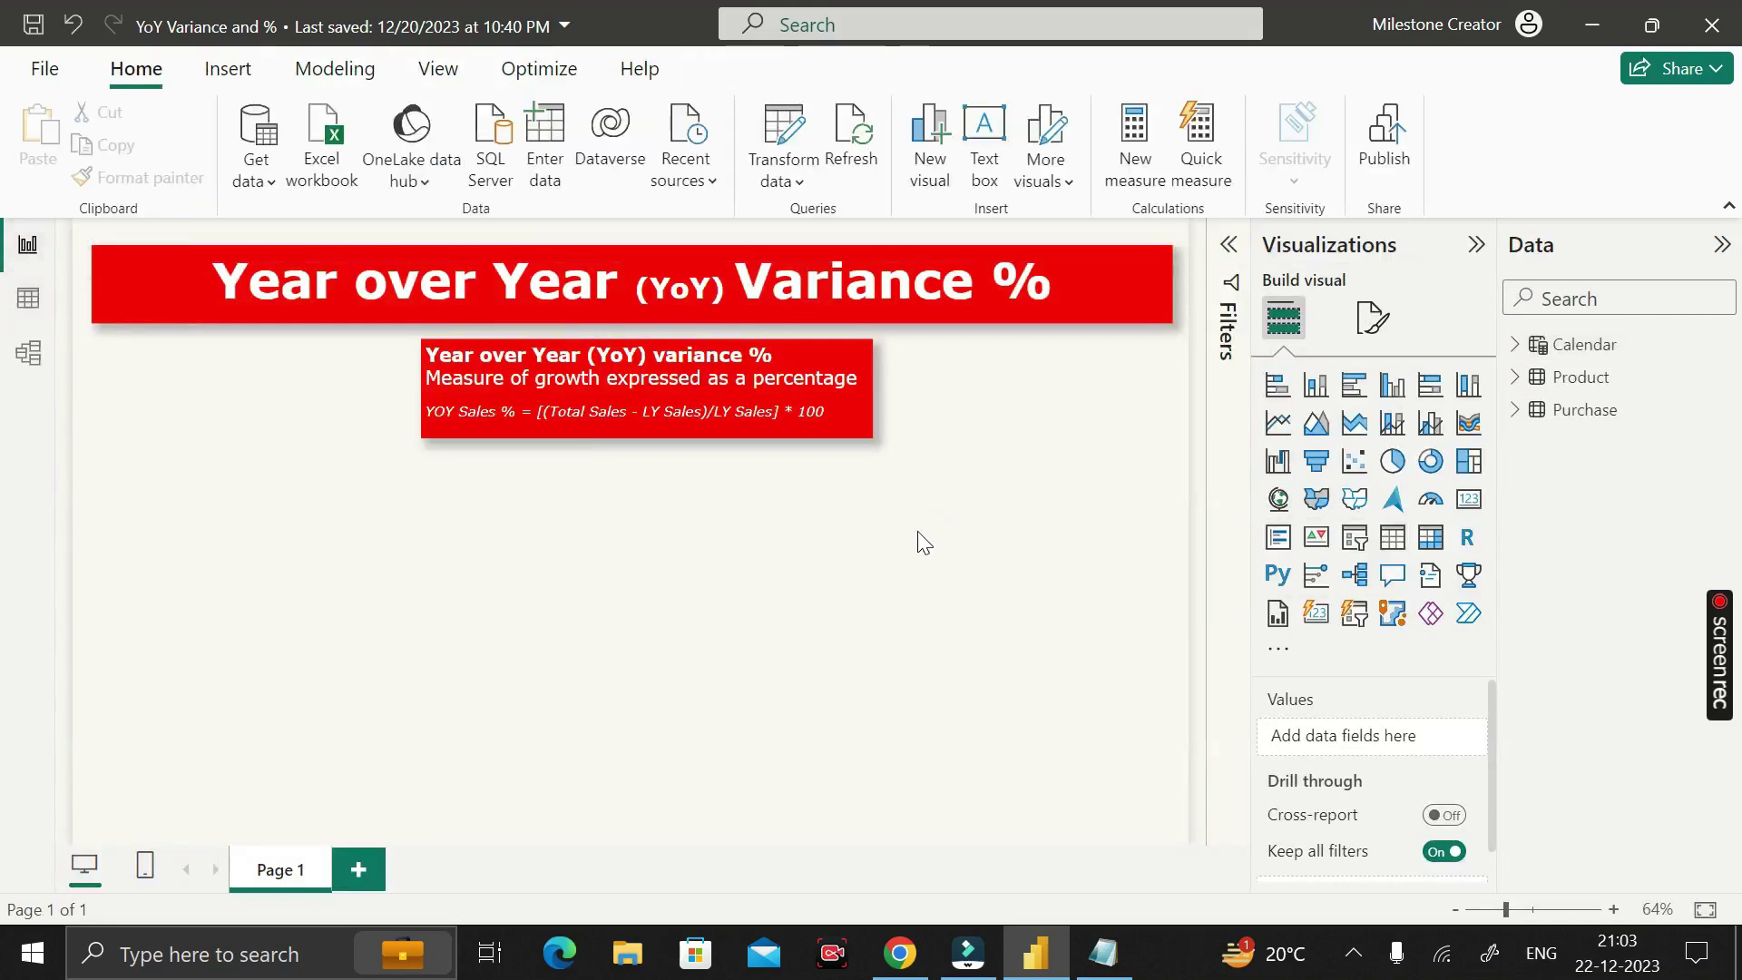
click(1392, 538)
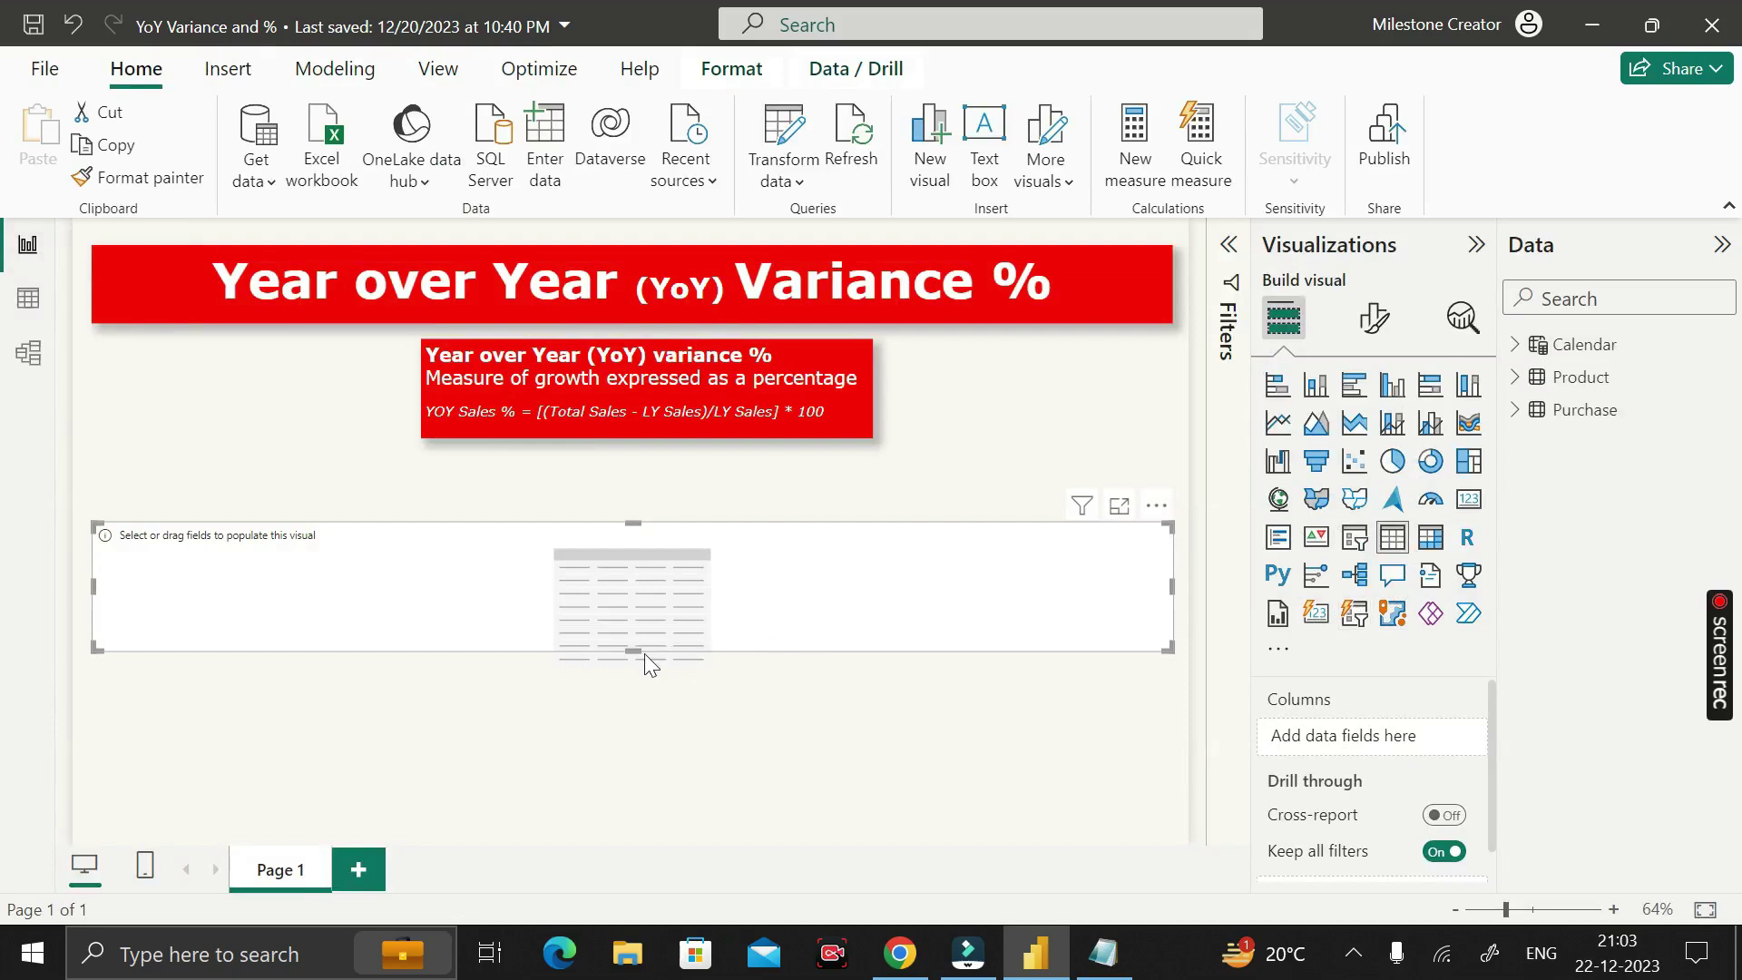
drag(633, 650, 633, 735)
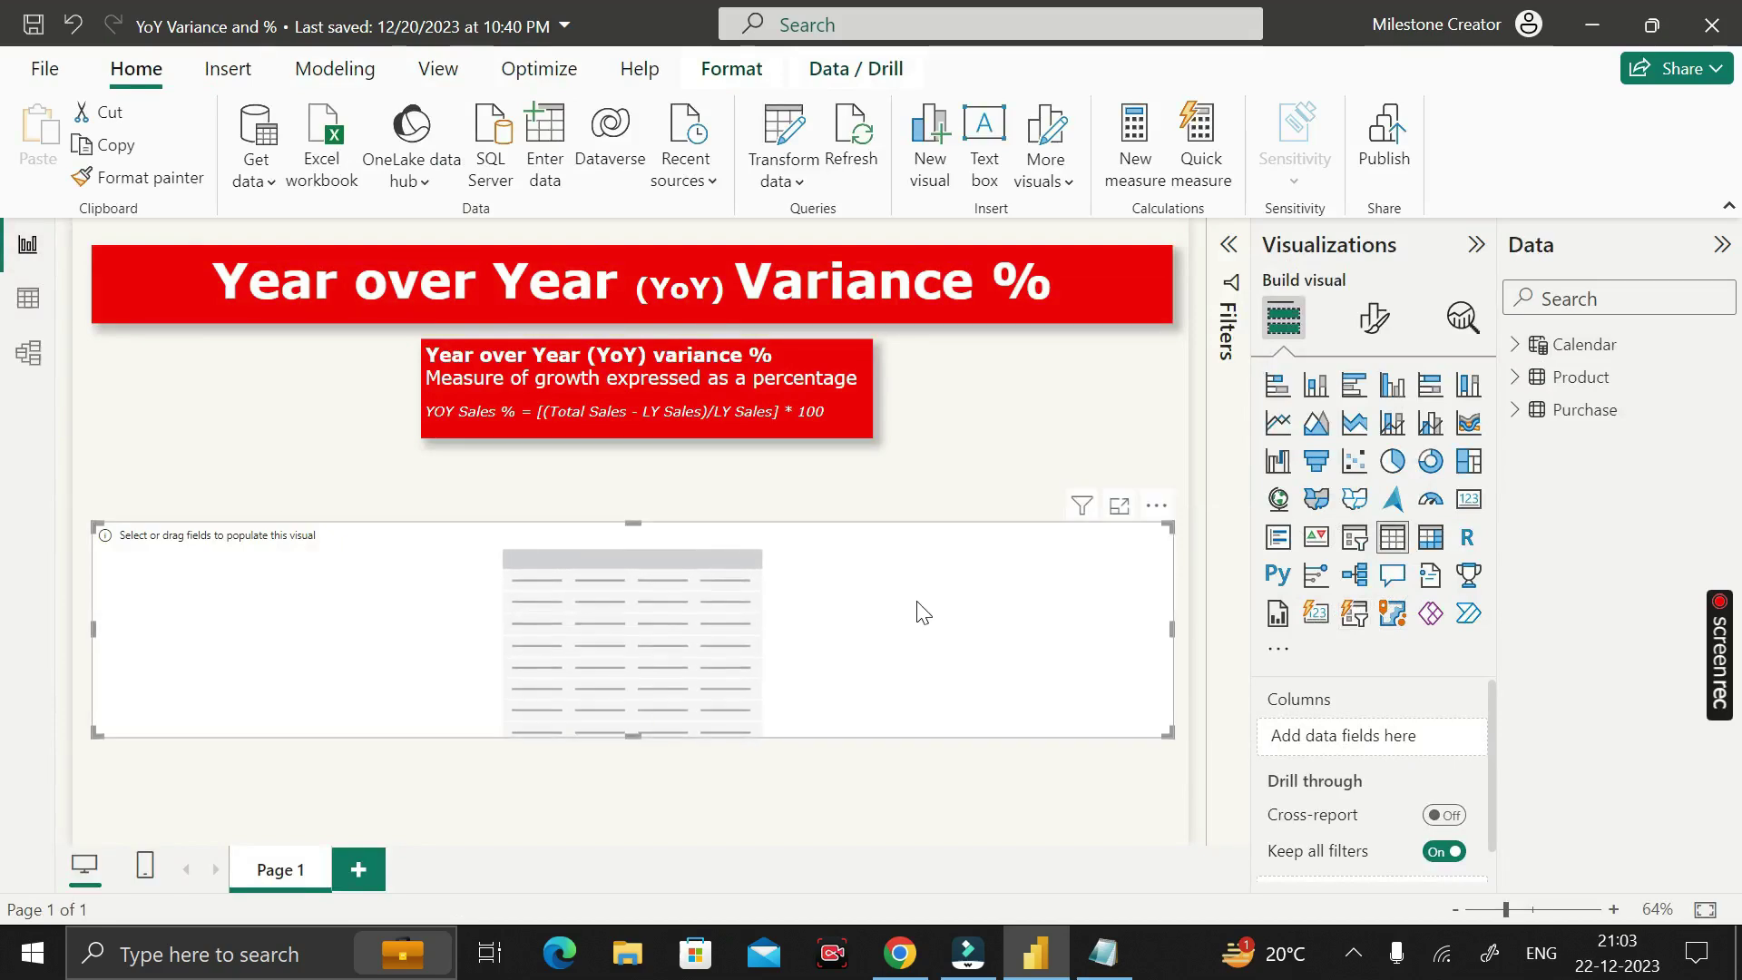
Add Year from the Calendar table's Date Hierarchy as a column of the table visual
click(1515, 344)
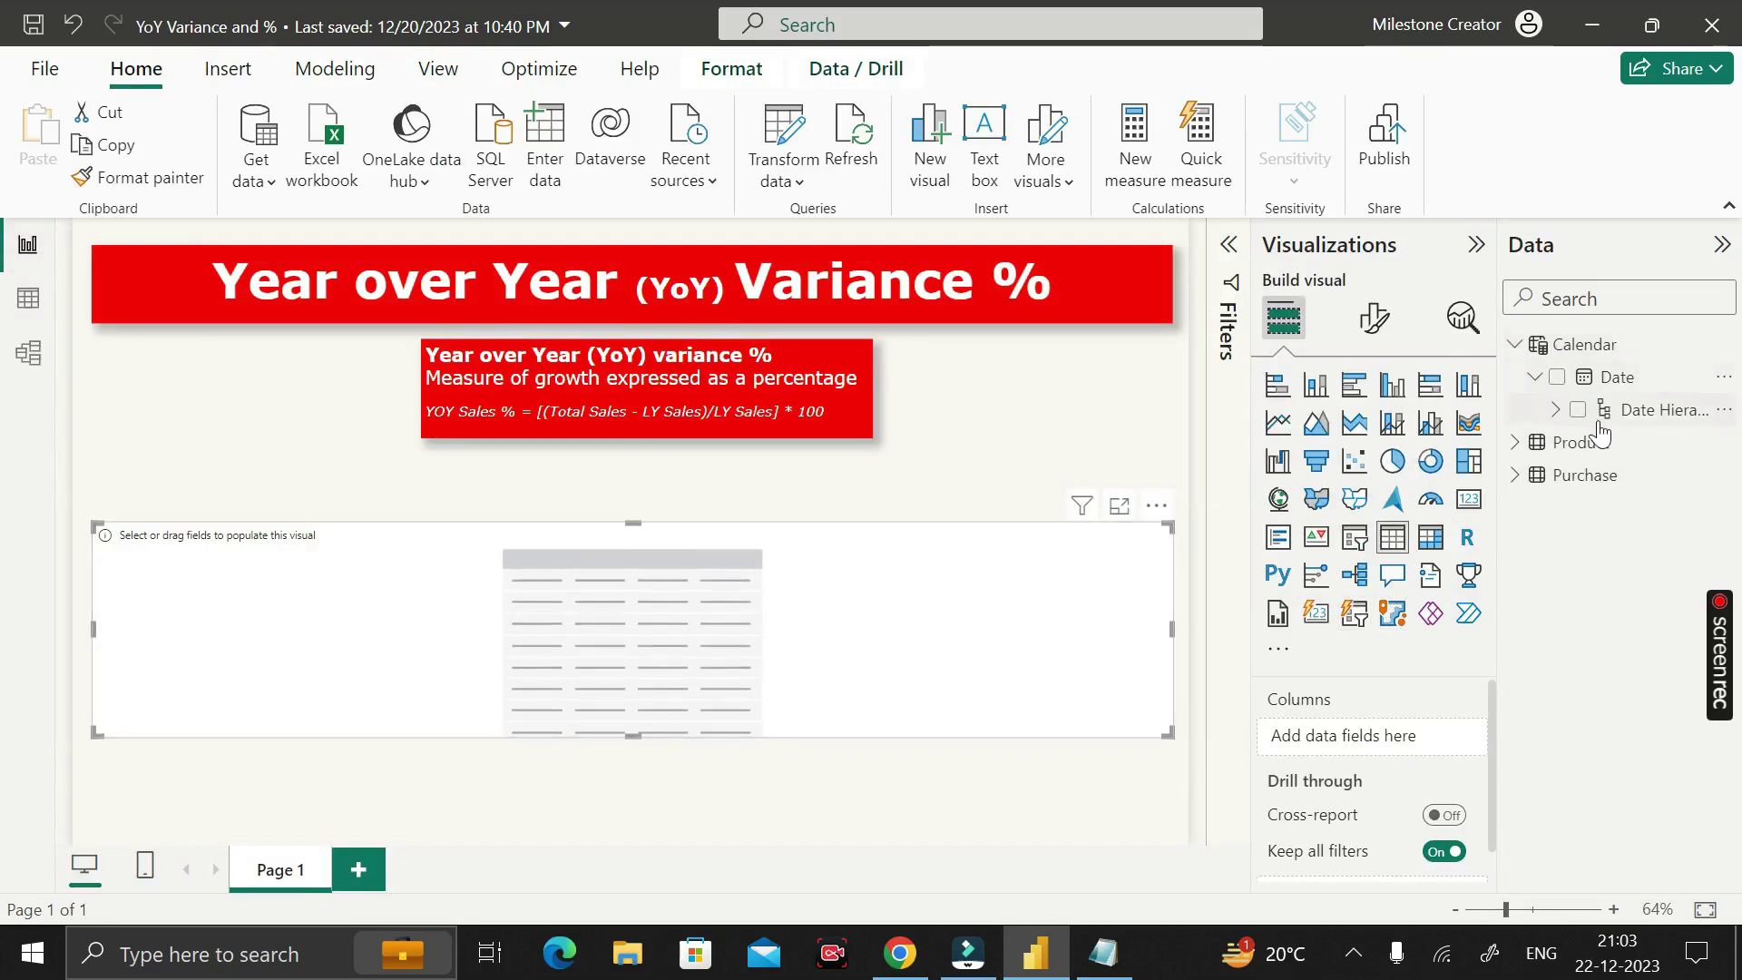
click(1535, 378)
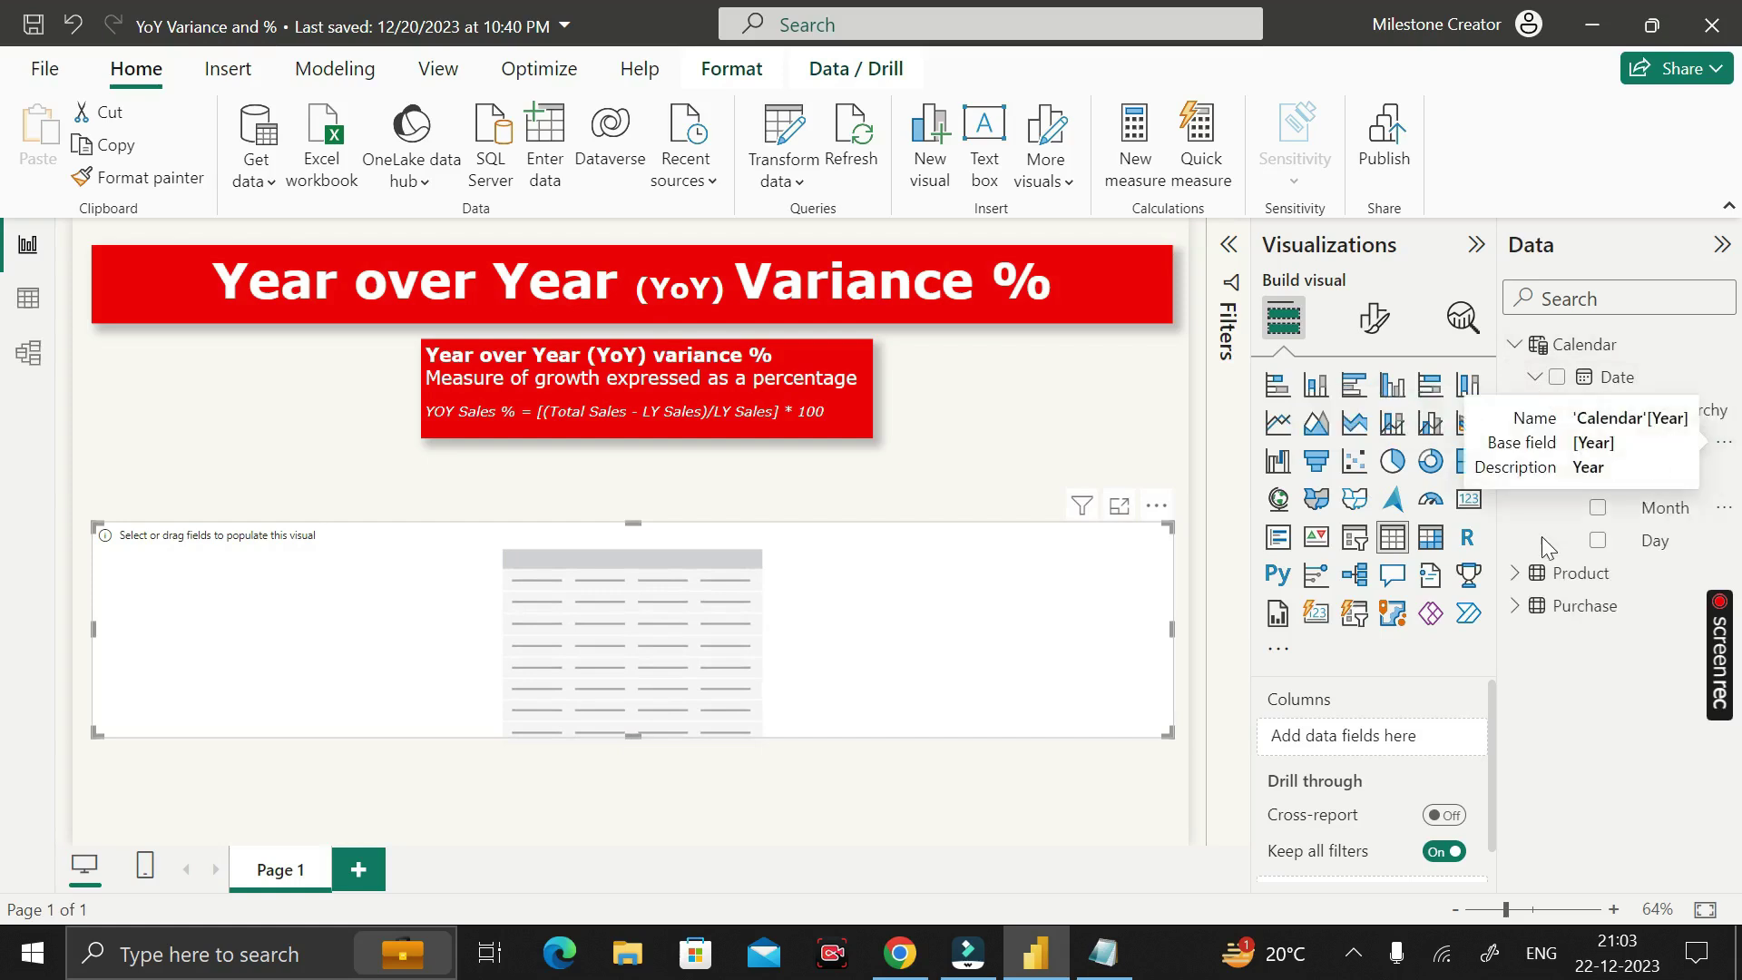
drag(1660, 444, 1430, 742)
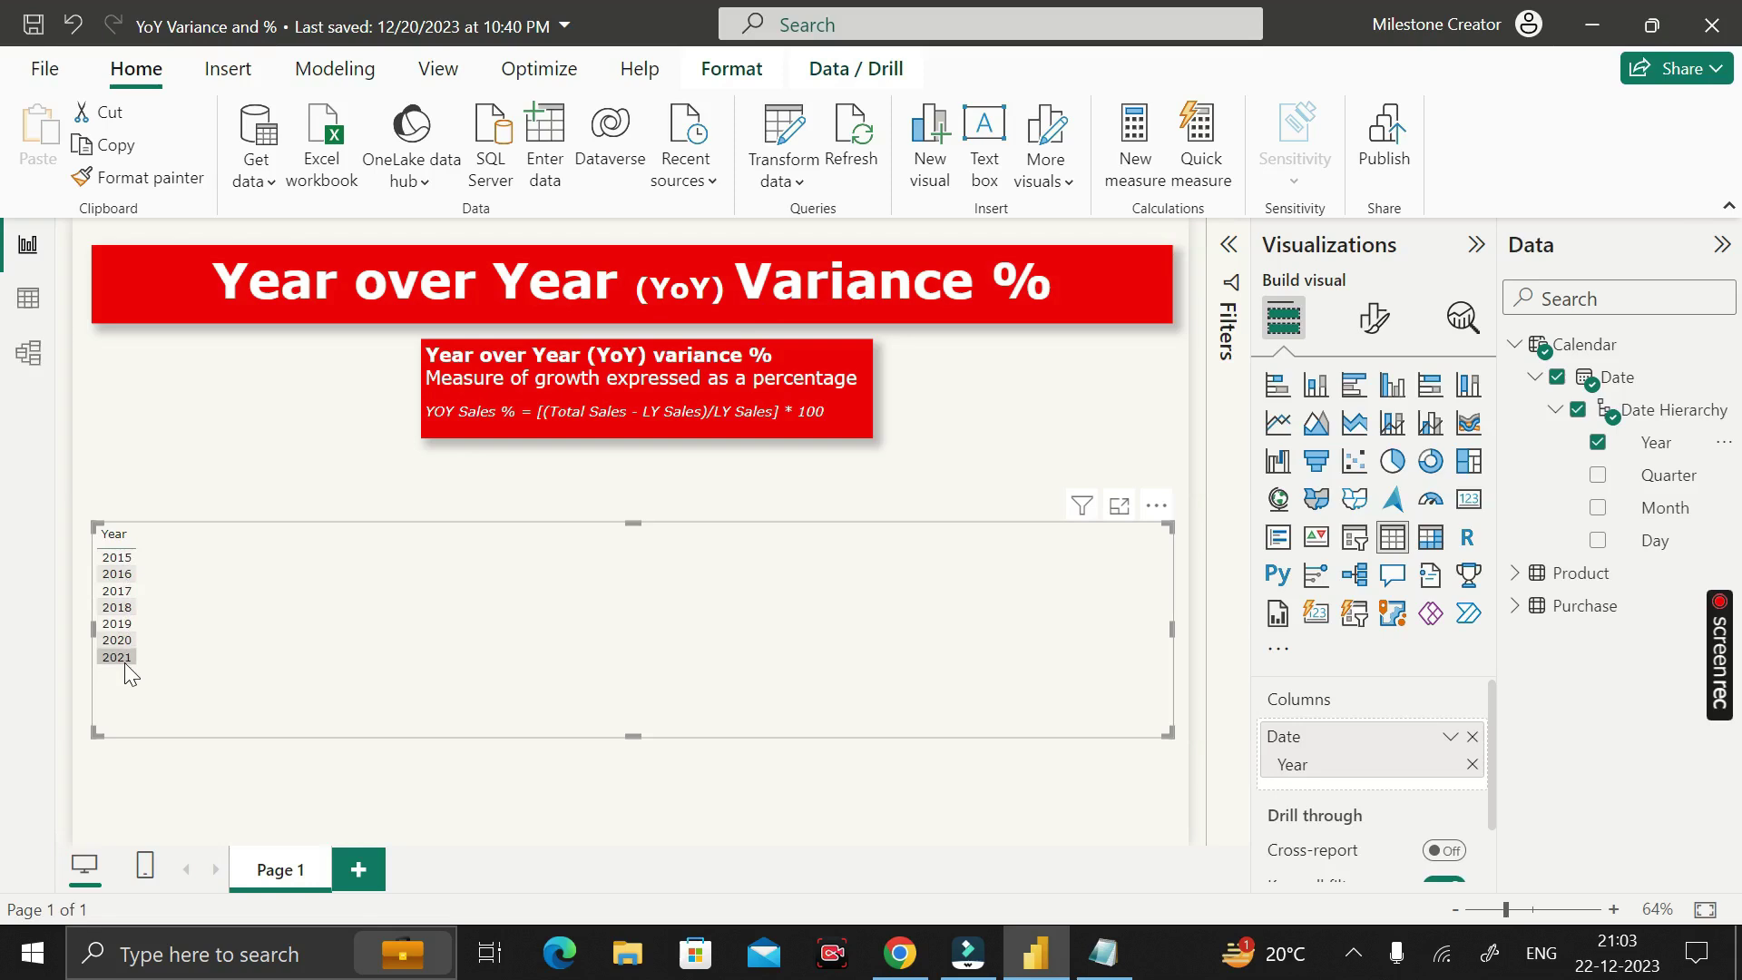
click(1087, 401)
click(1515, 346)
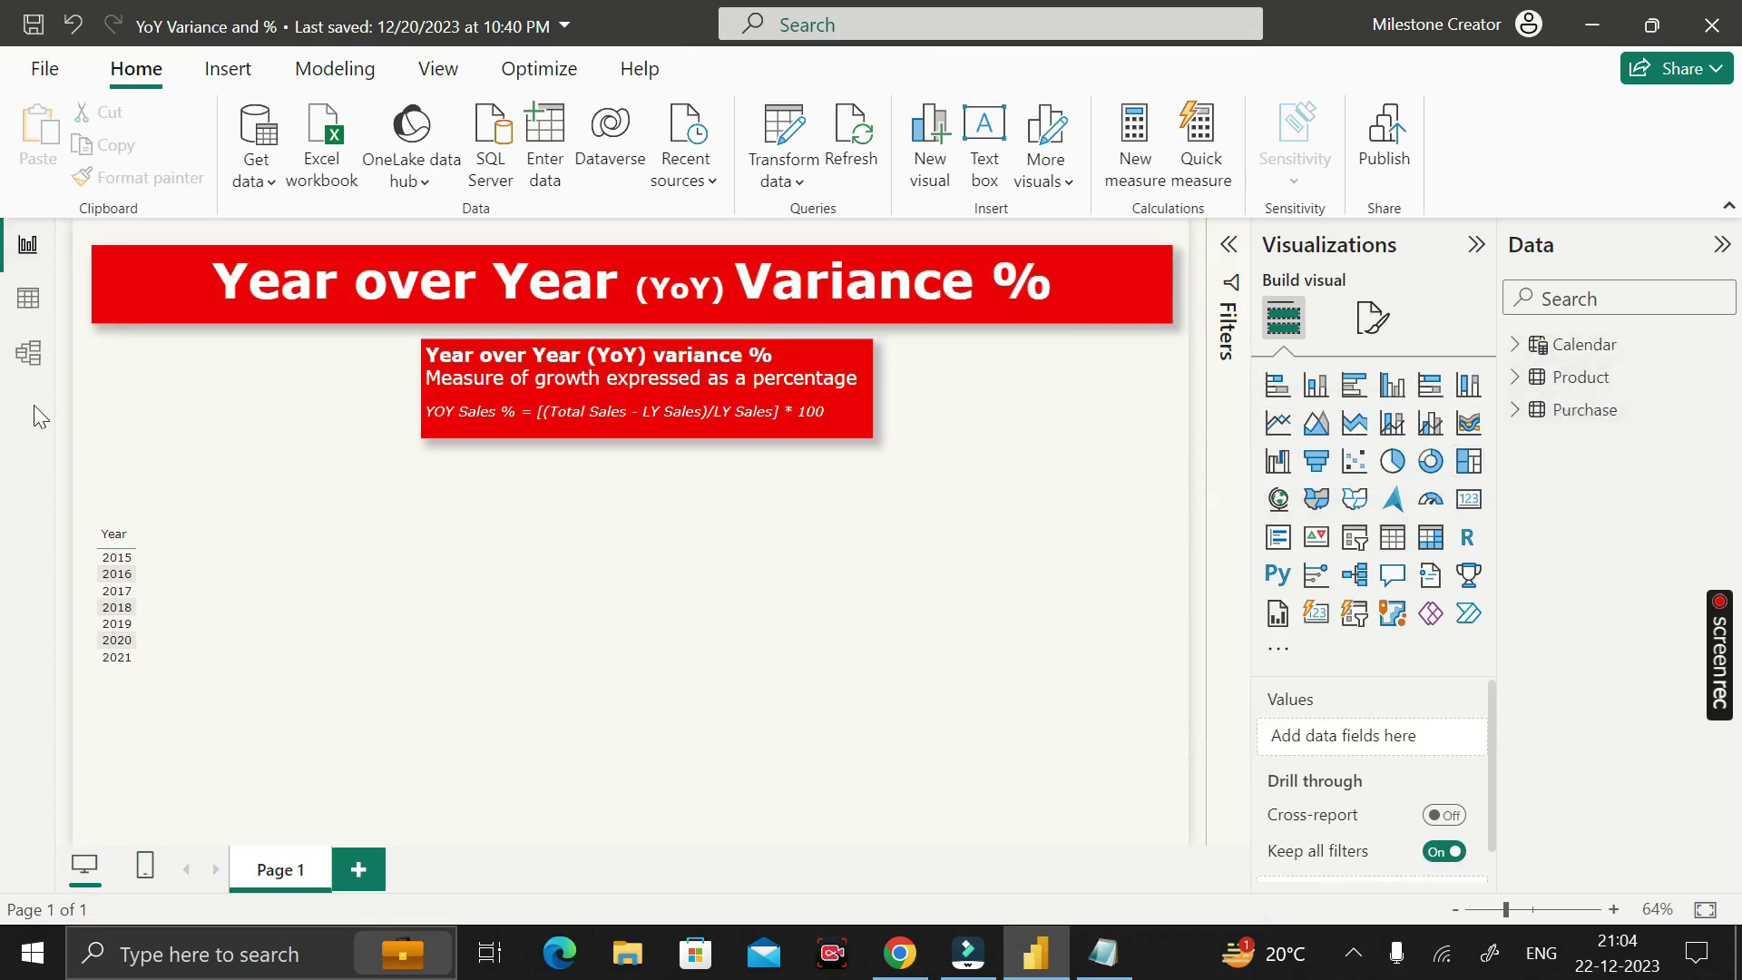
Create a blank calculated table named All_Measure, leaving its formula empty after the equals sign
click(28, 308)
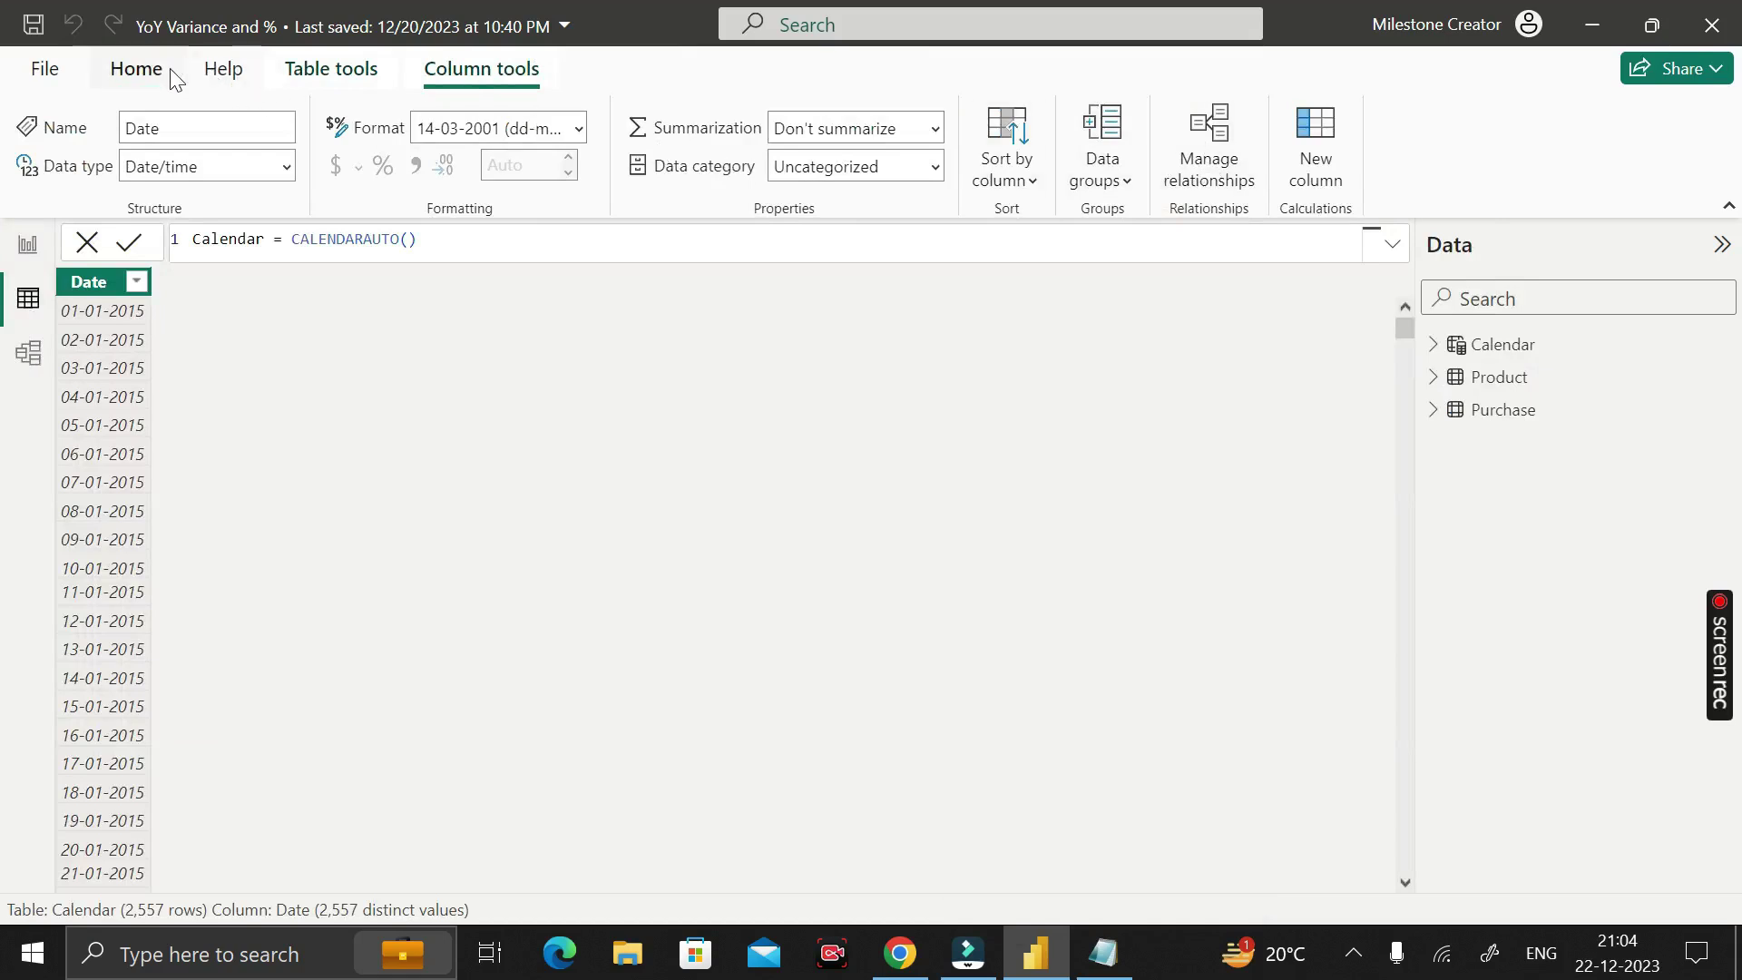
click(136, 69)
click(1169, 155)
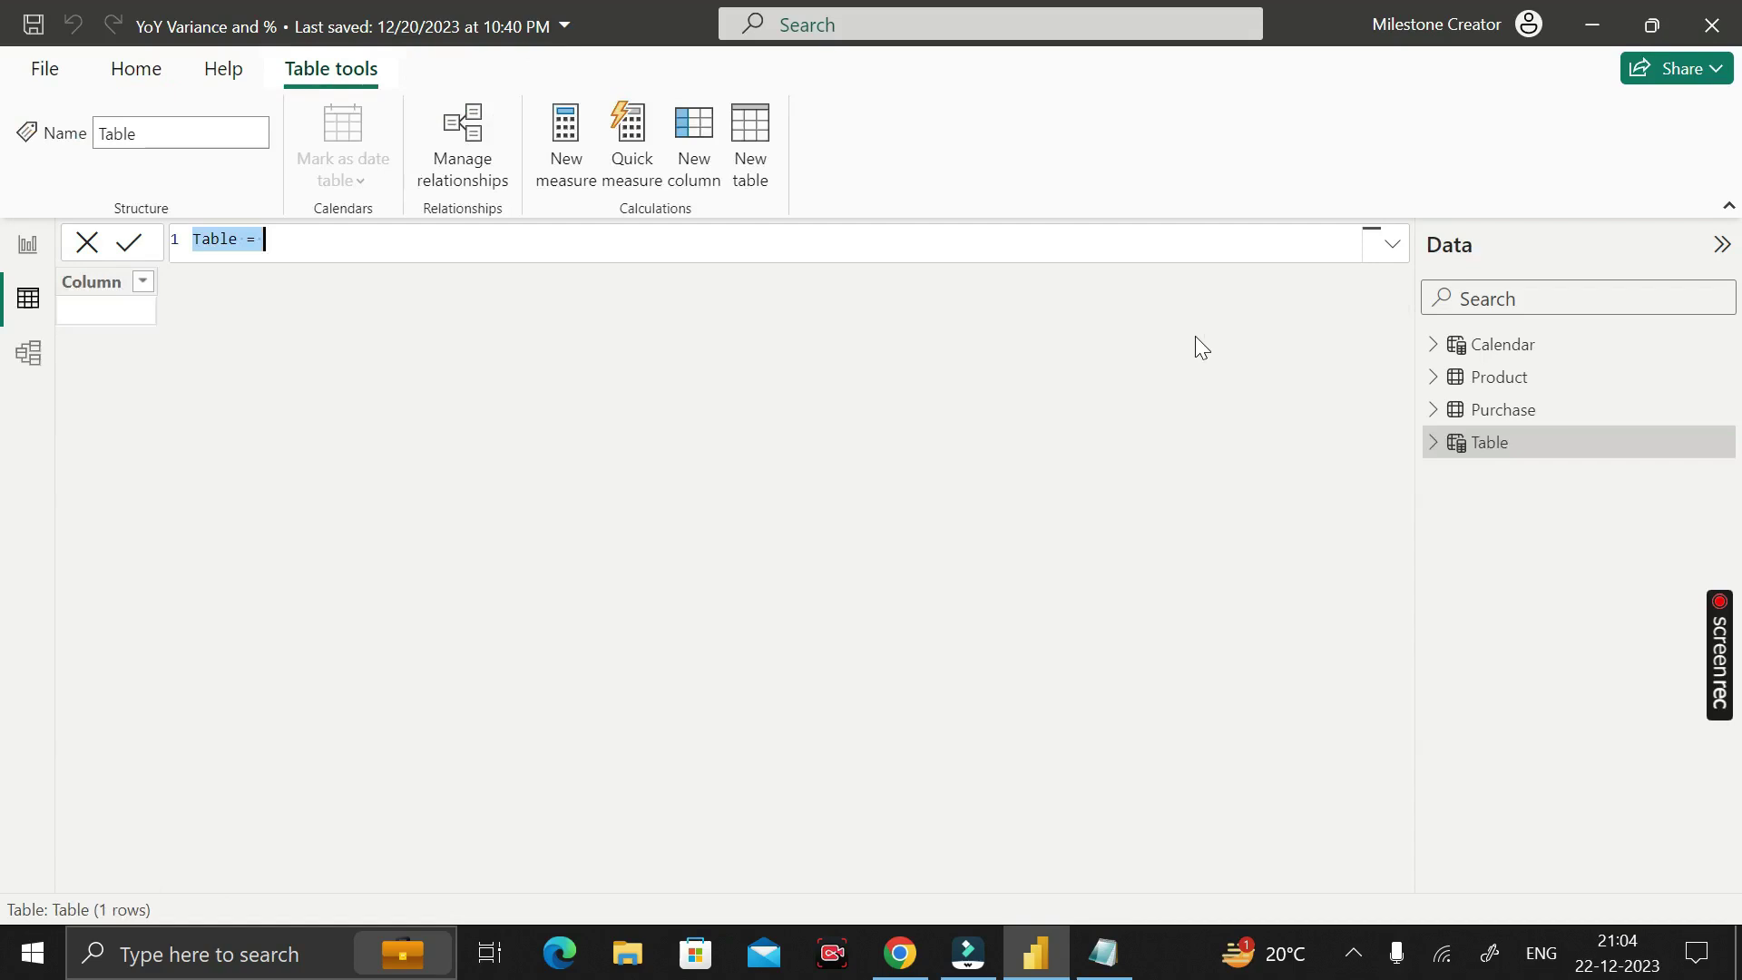
text(All_M)
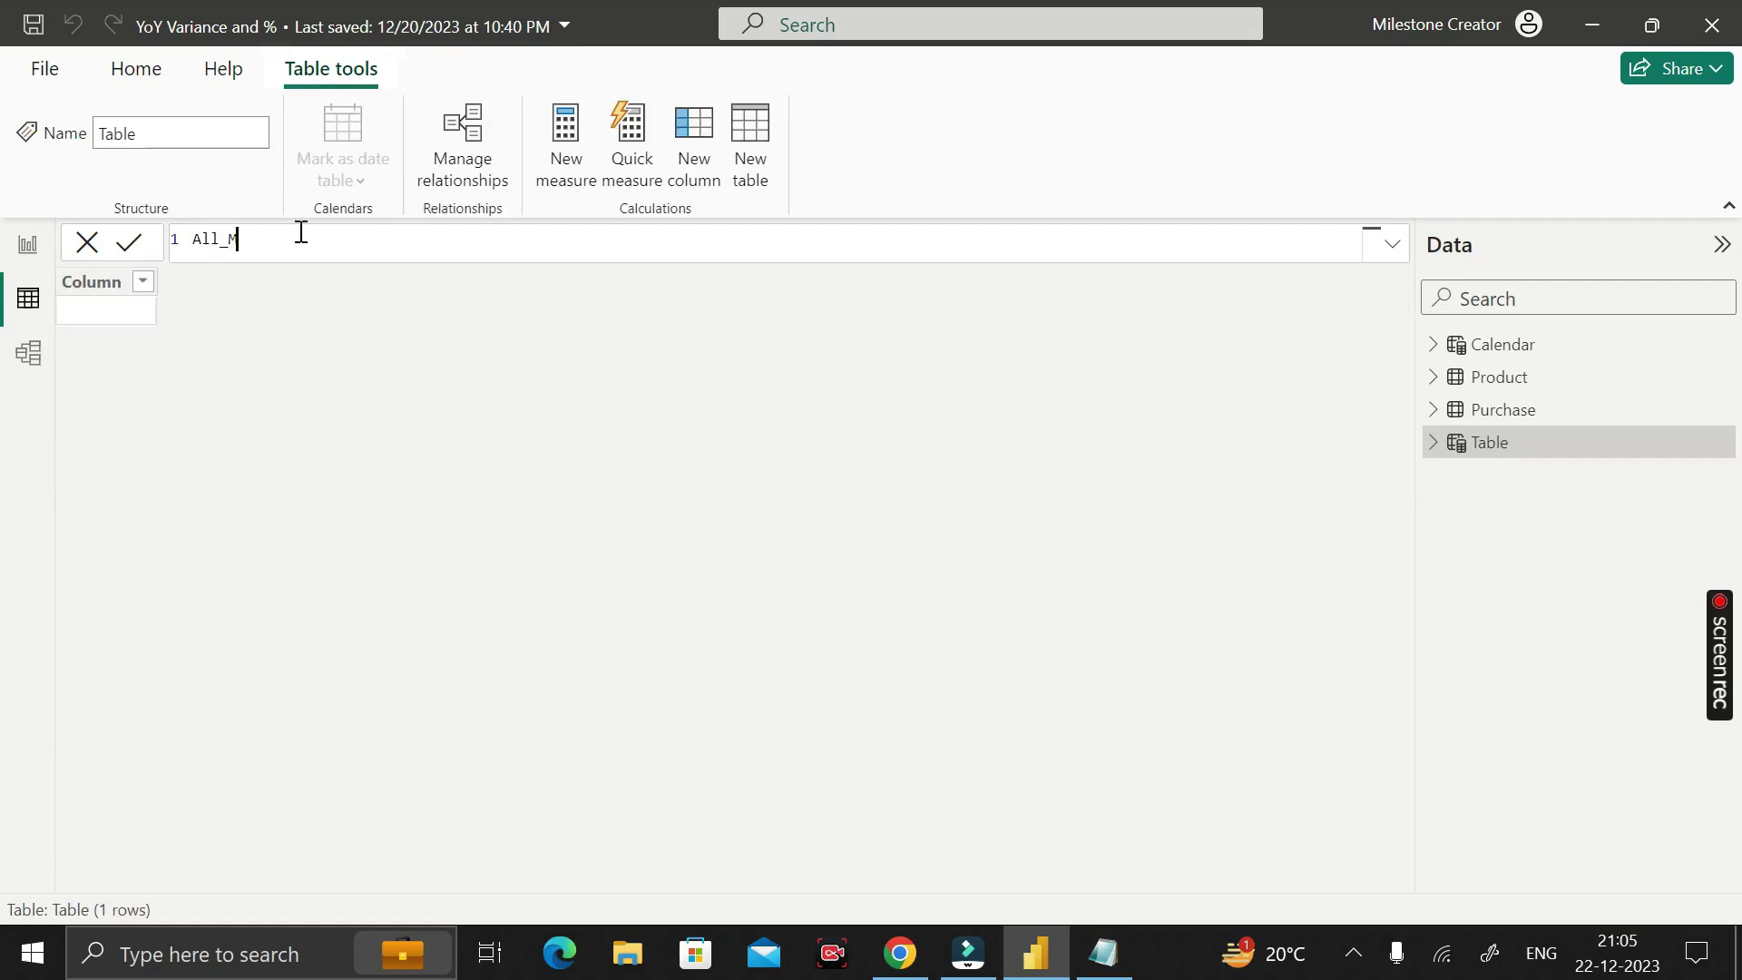
text(easure =)
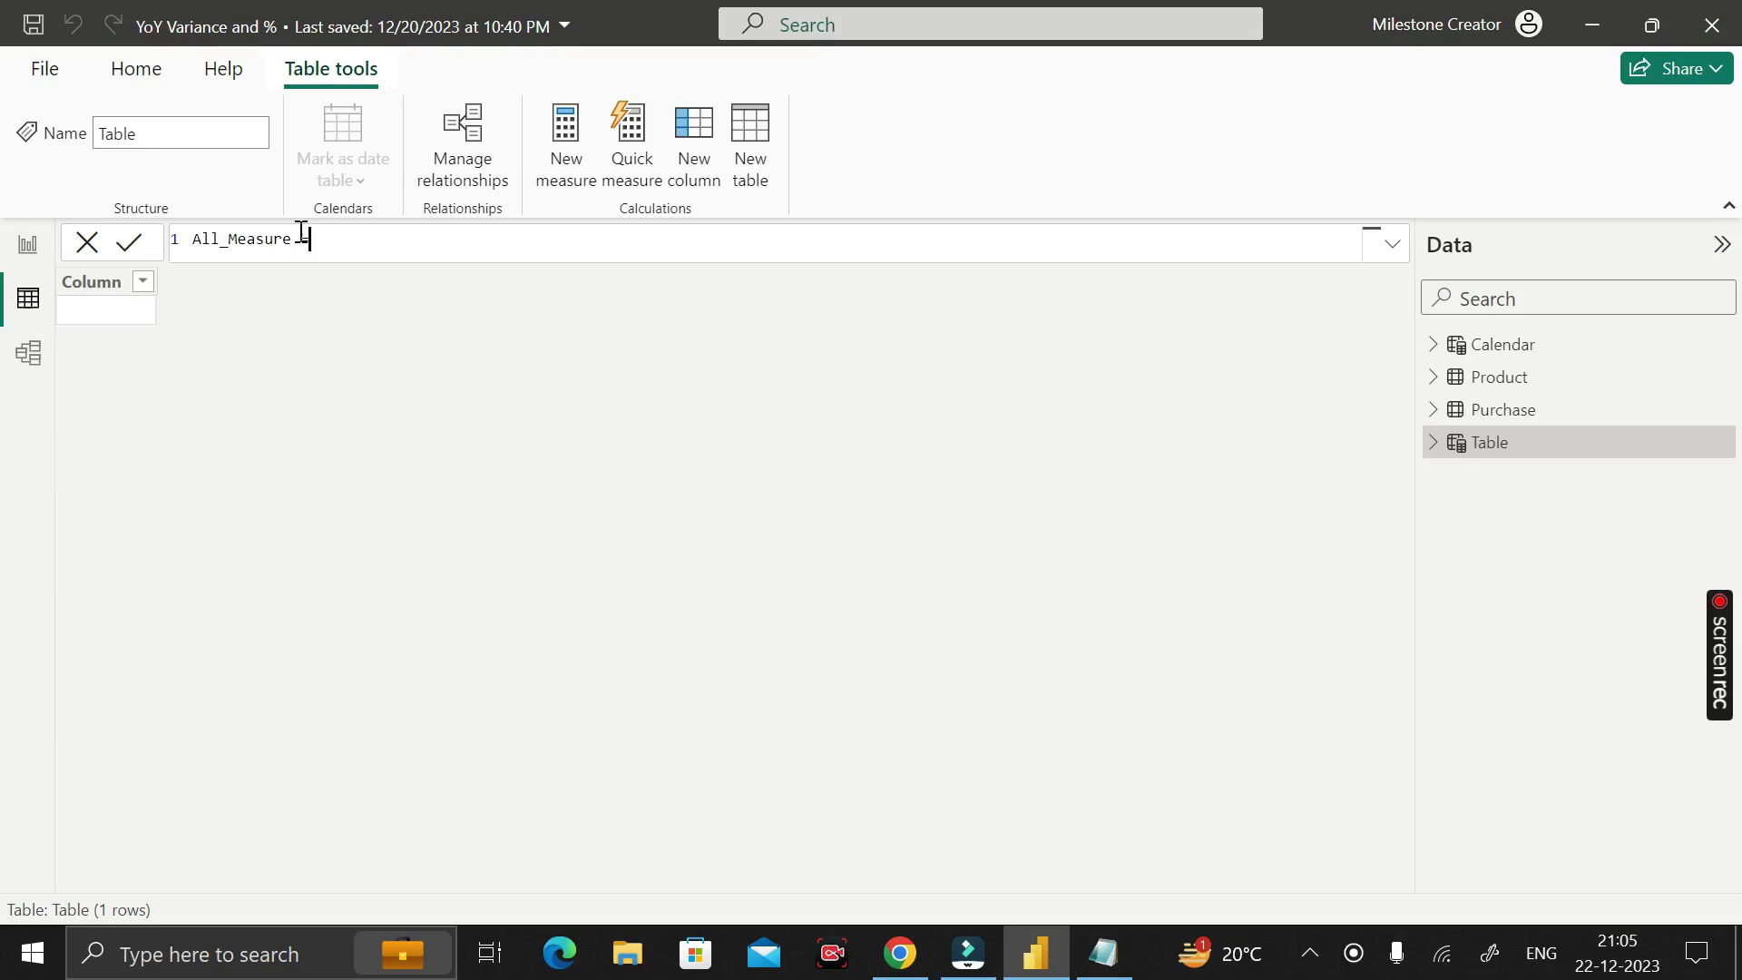
key(Return)
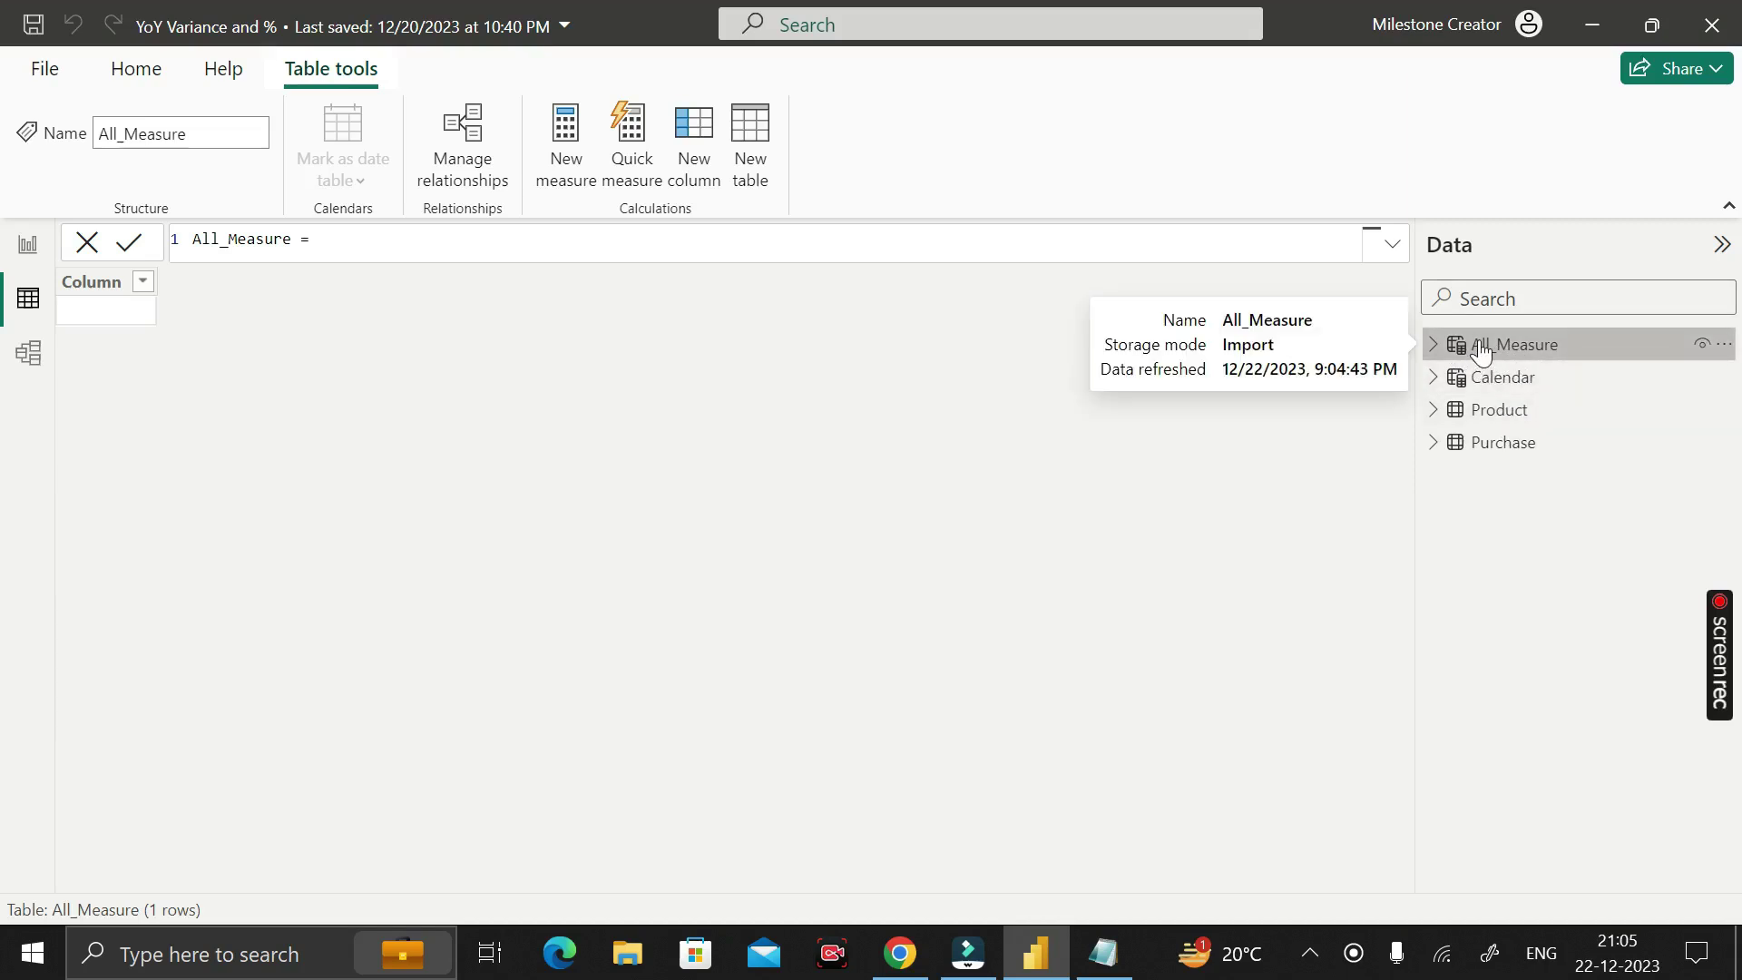
Return to the report page and check the Purchase table's fields, including Revenue
click(21, 254)
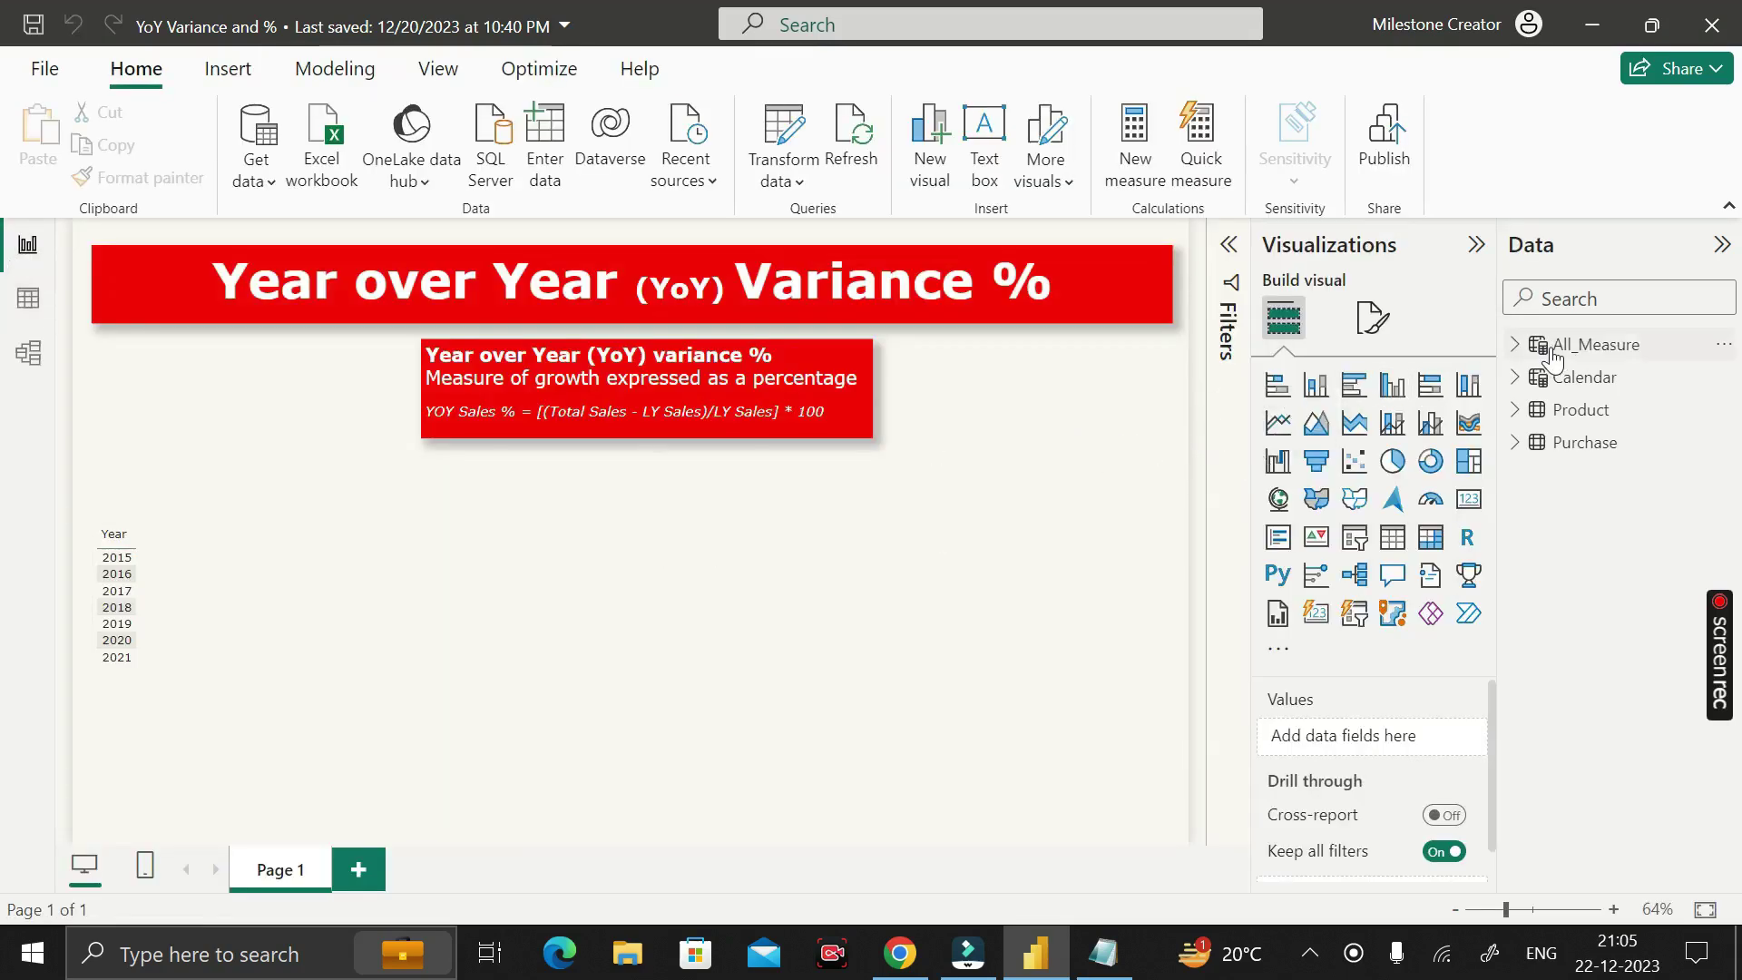
click(1515, 443)
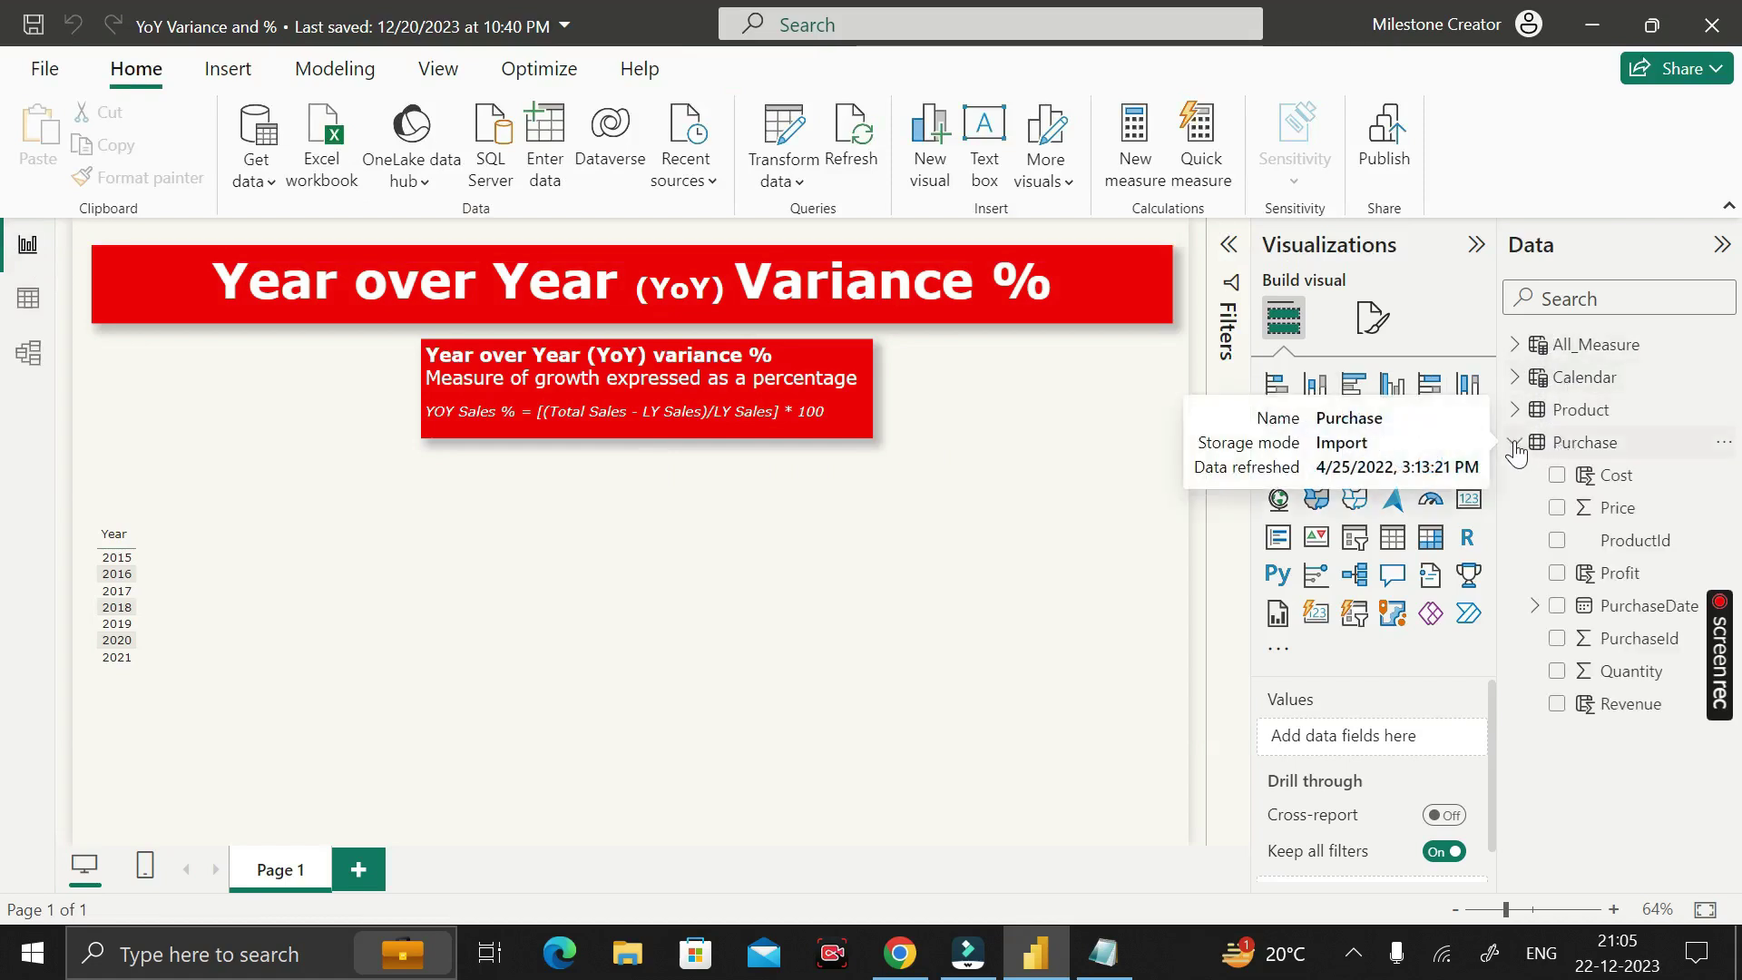
drag(1630, 710, 1623, 714)
click(1545, 451)
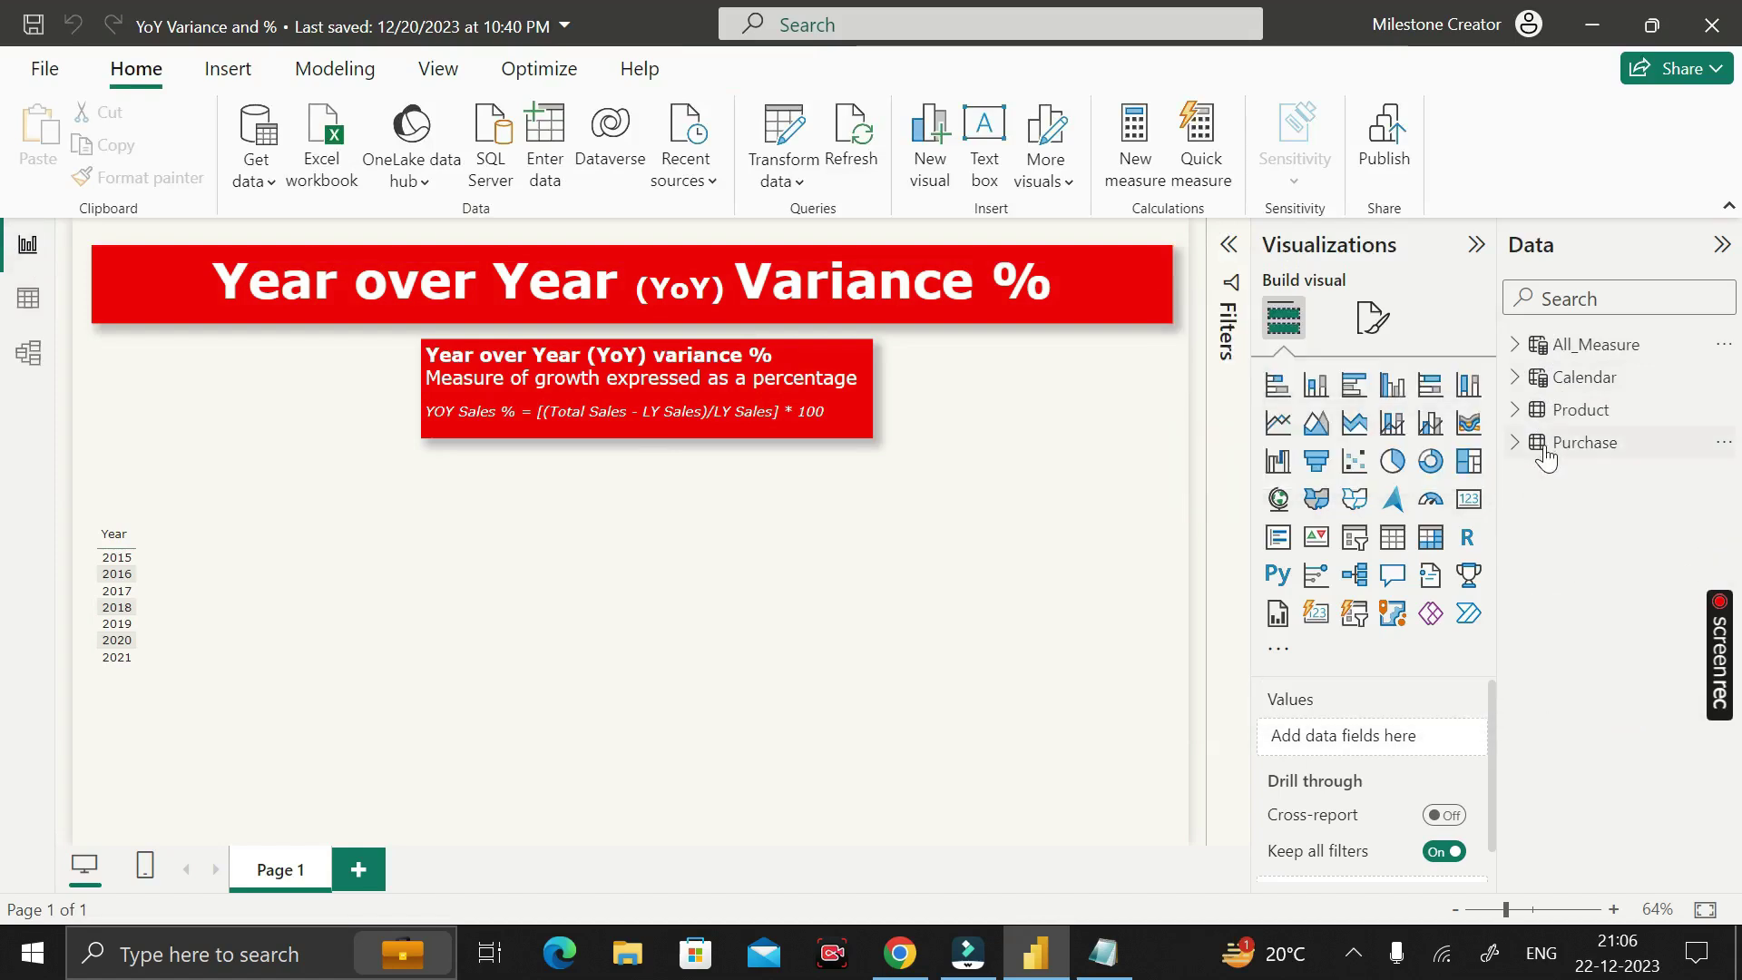
Start a new measure named Total Revenue in the All_Measure table
right_click(1577, 346)
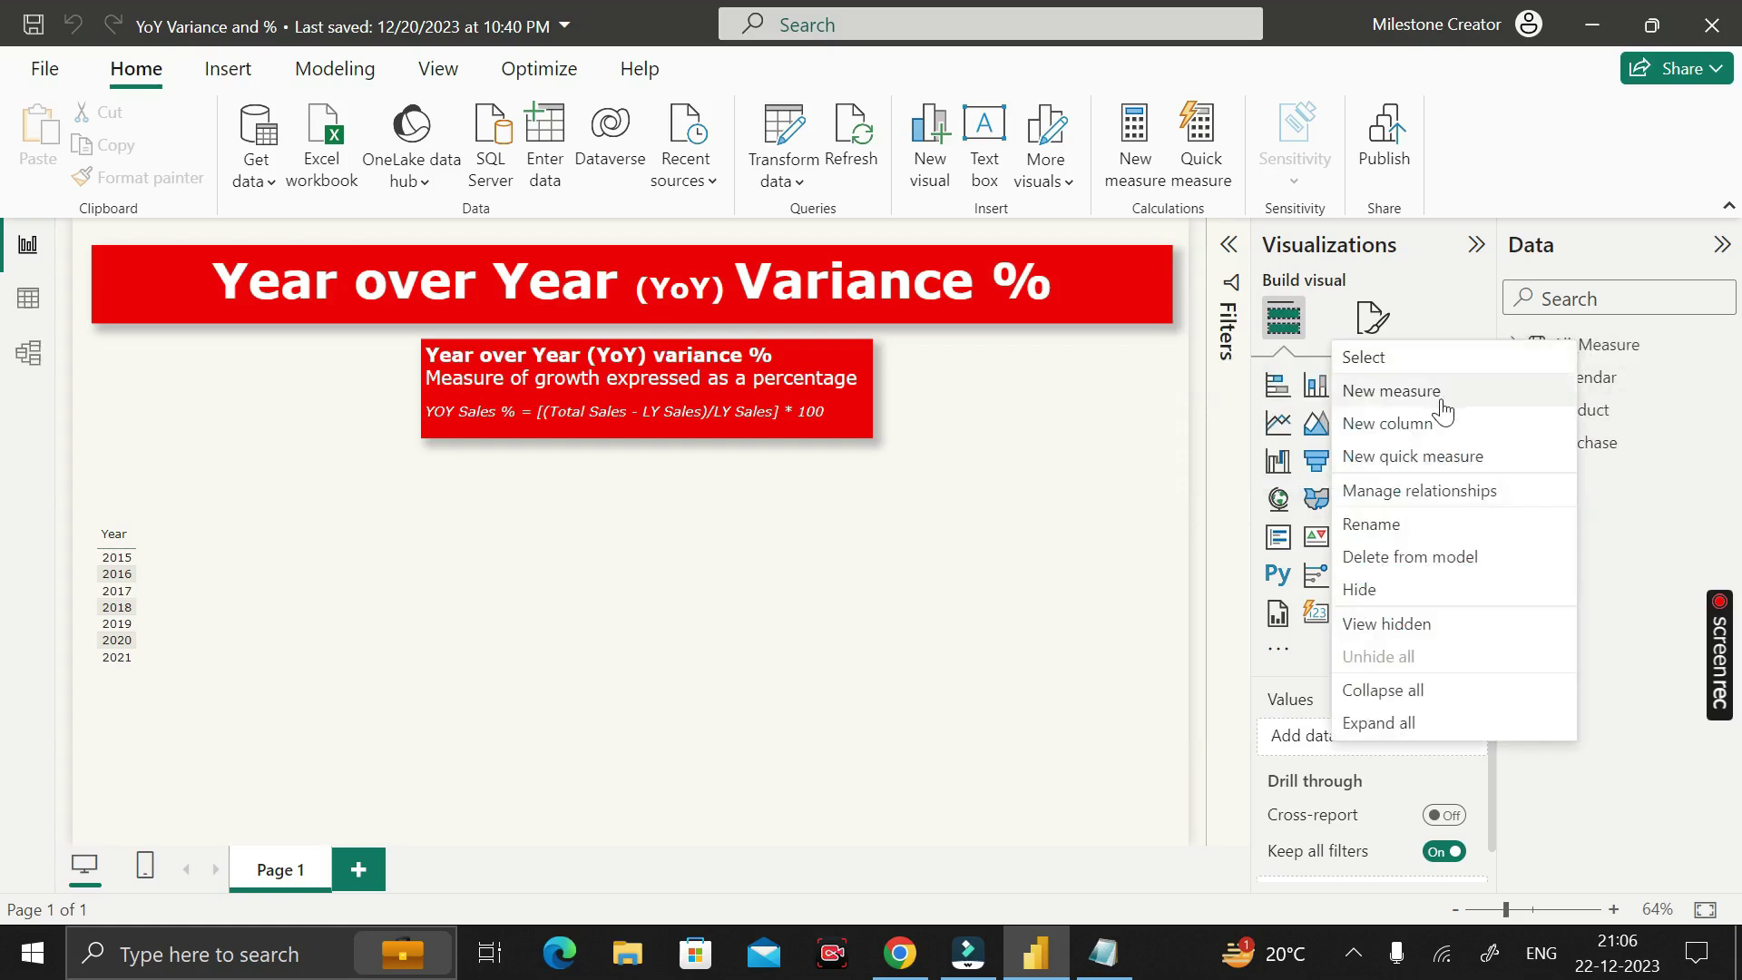
click(1402, 394)
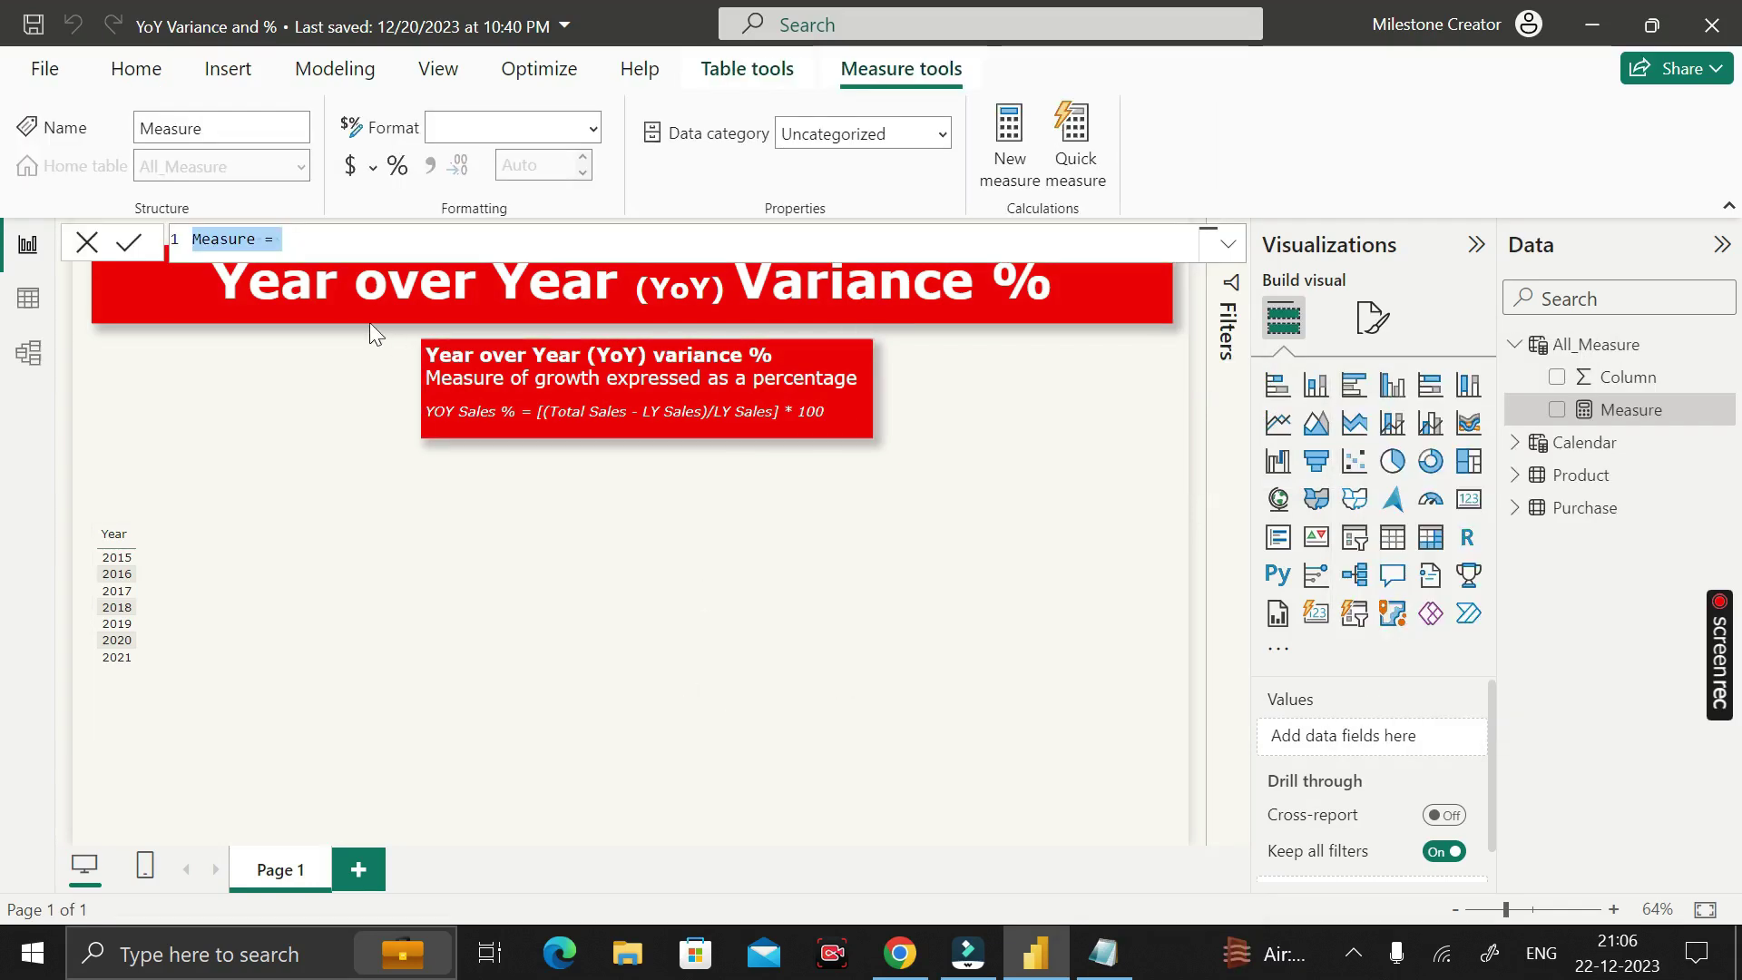
key(BackSpace)
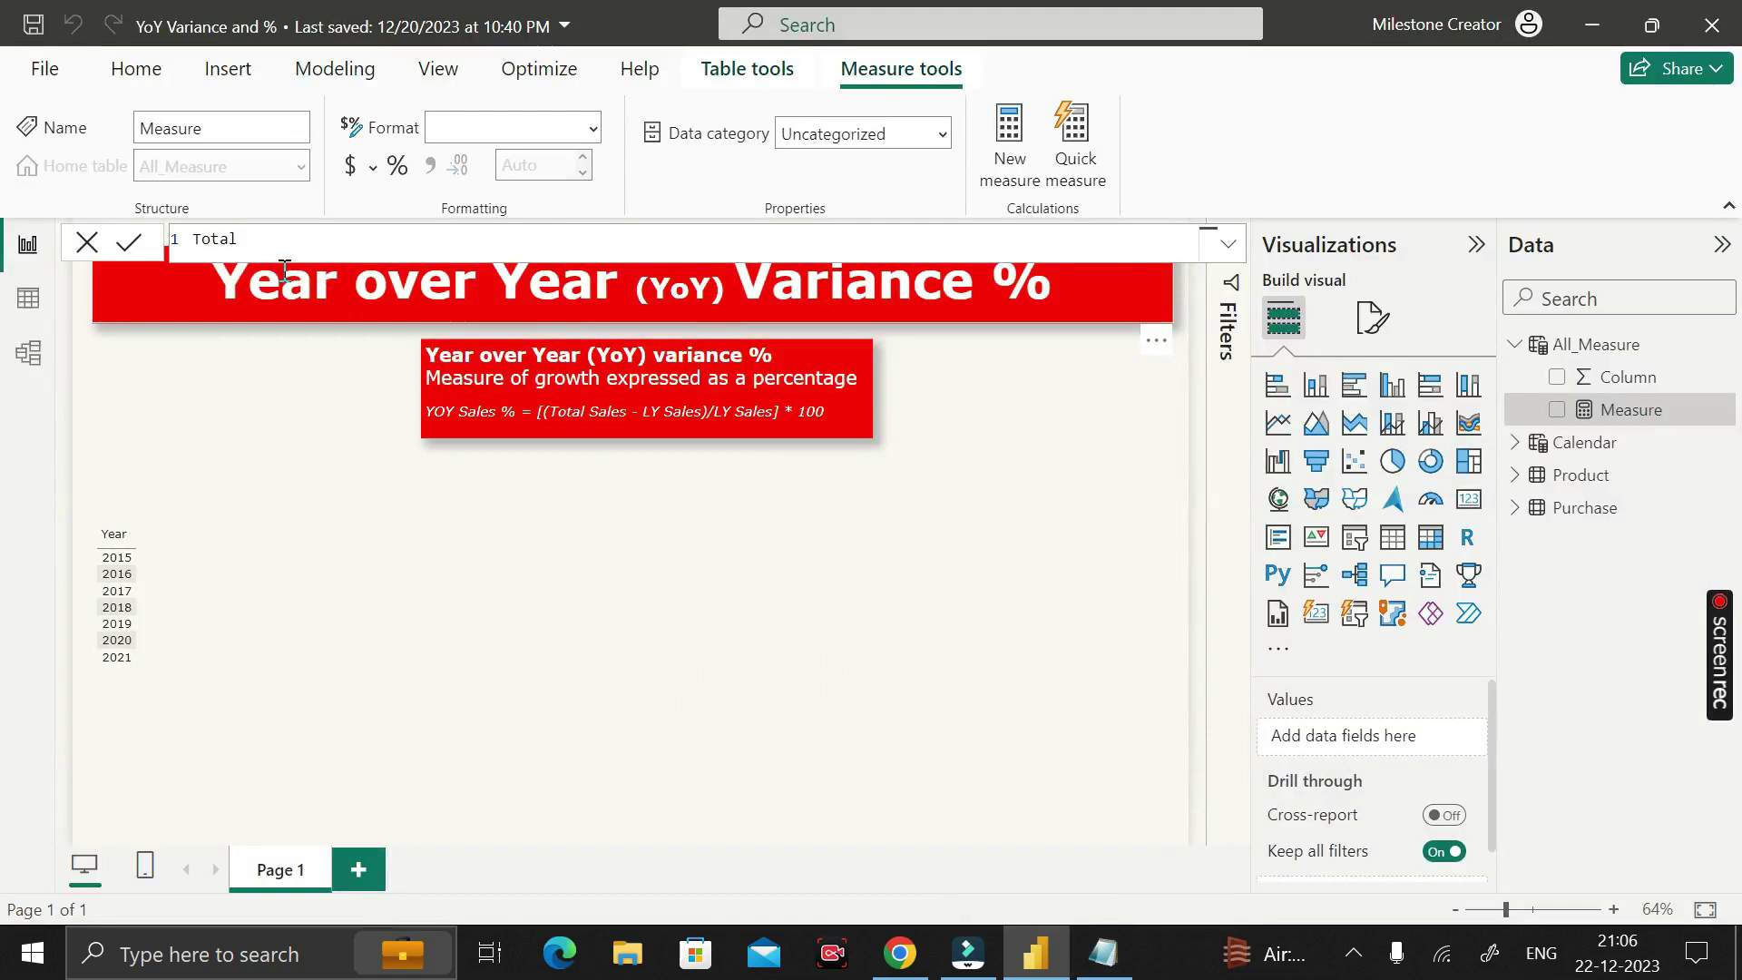
text(Total Revenue = )
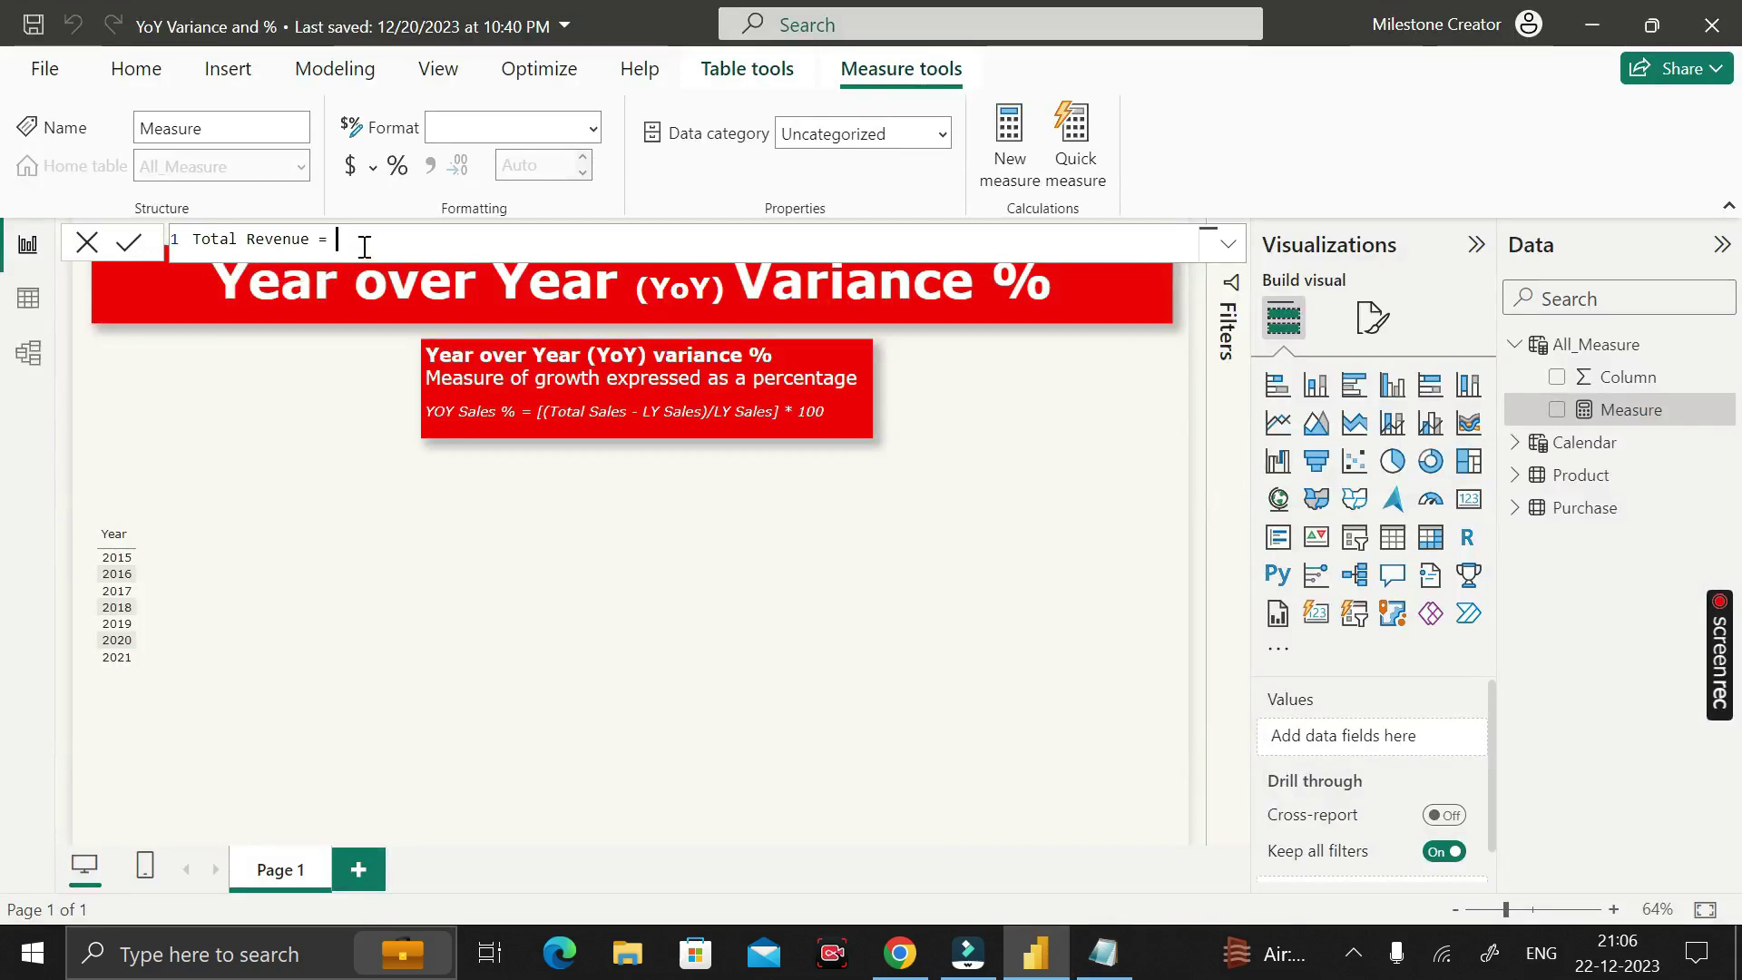
Define the Total Revenue measure as SUMX(Purchase,Purchase[Revenue]) and commit the formula
text(SUMX()
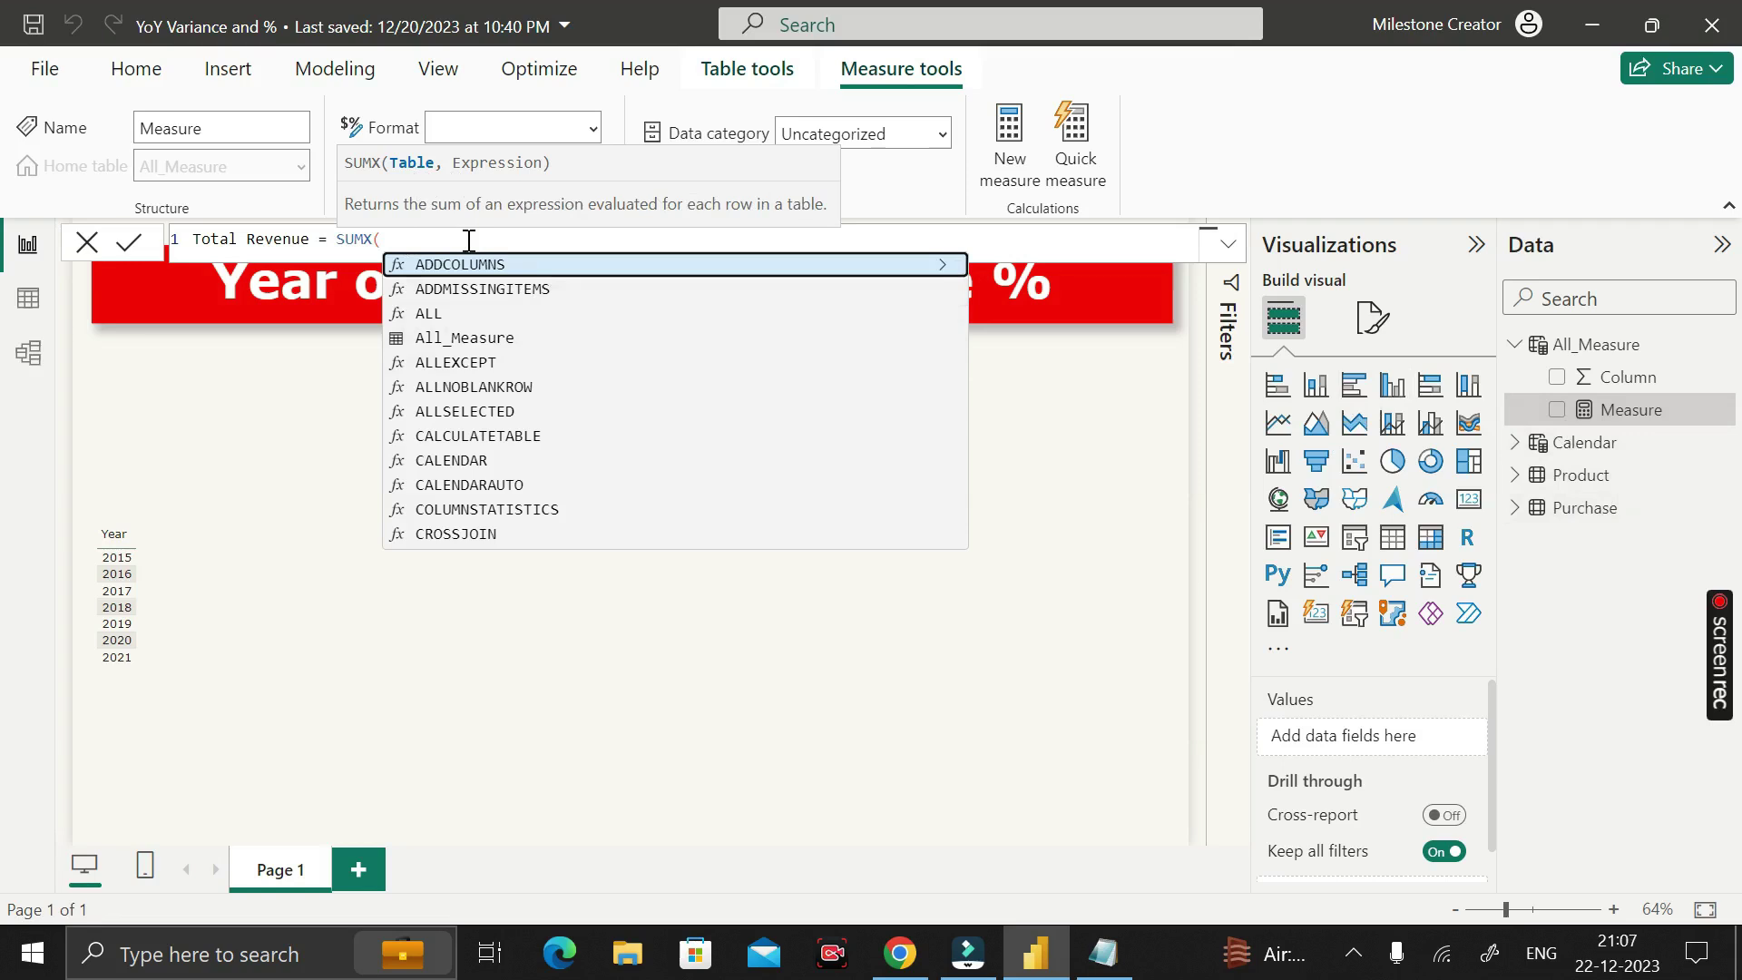
text(pu)
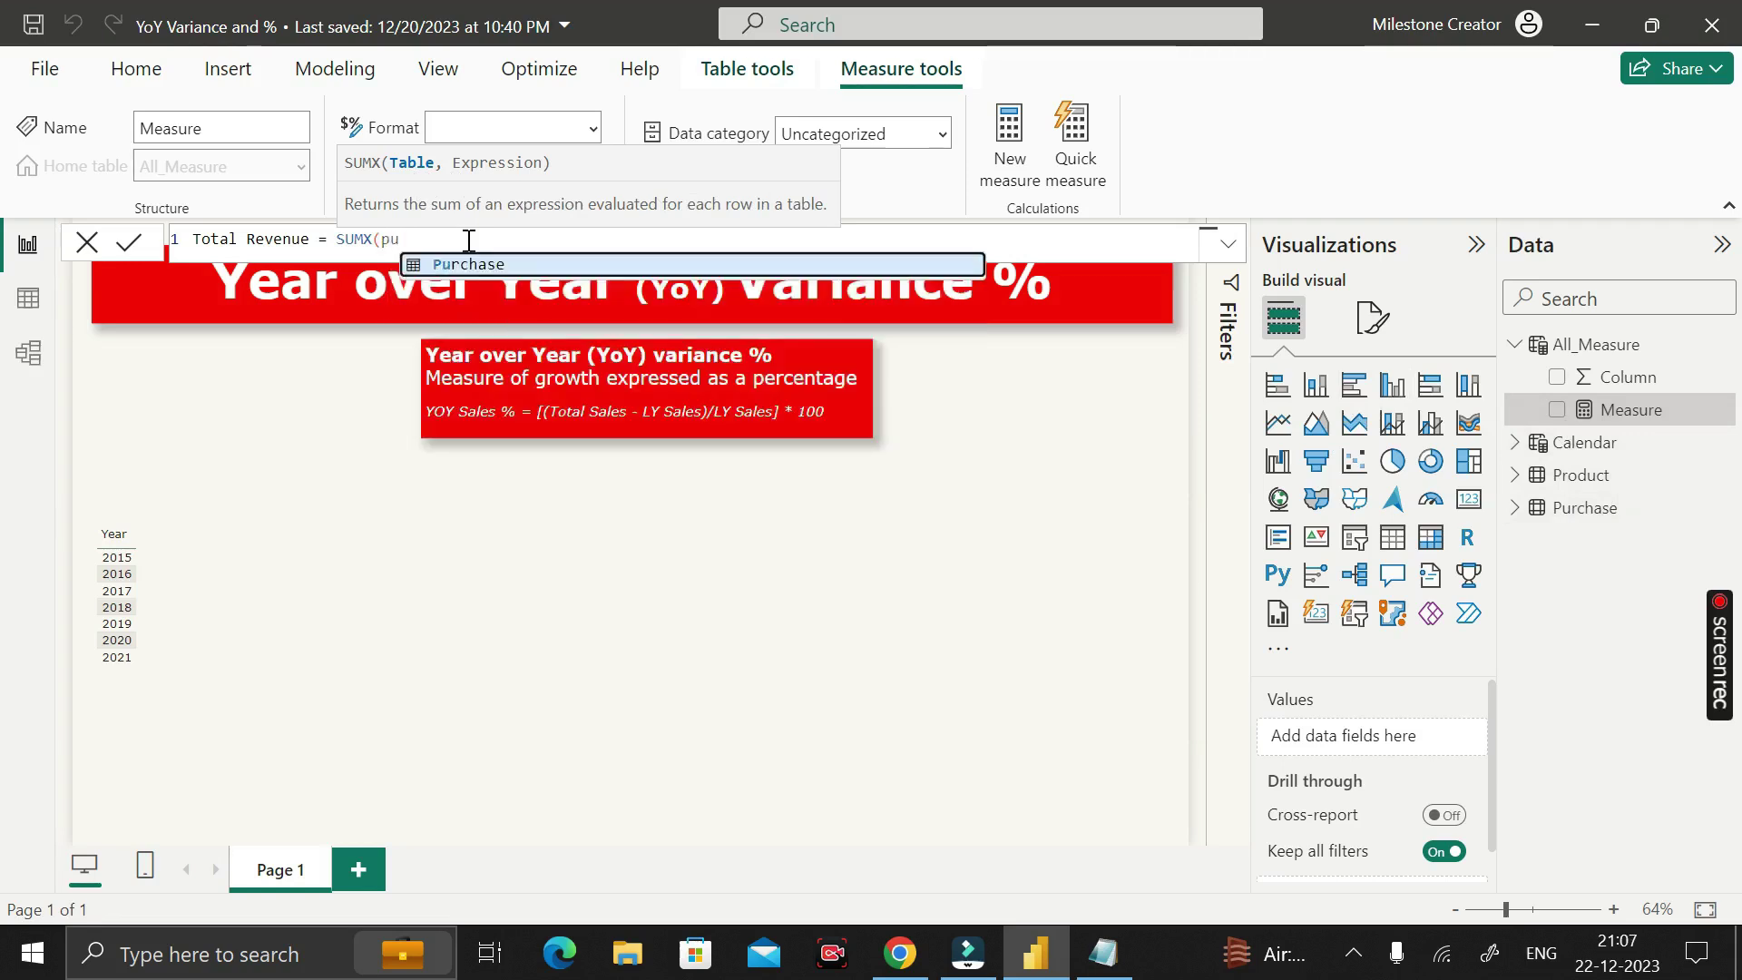
key(Tab)
text(,)
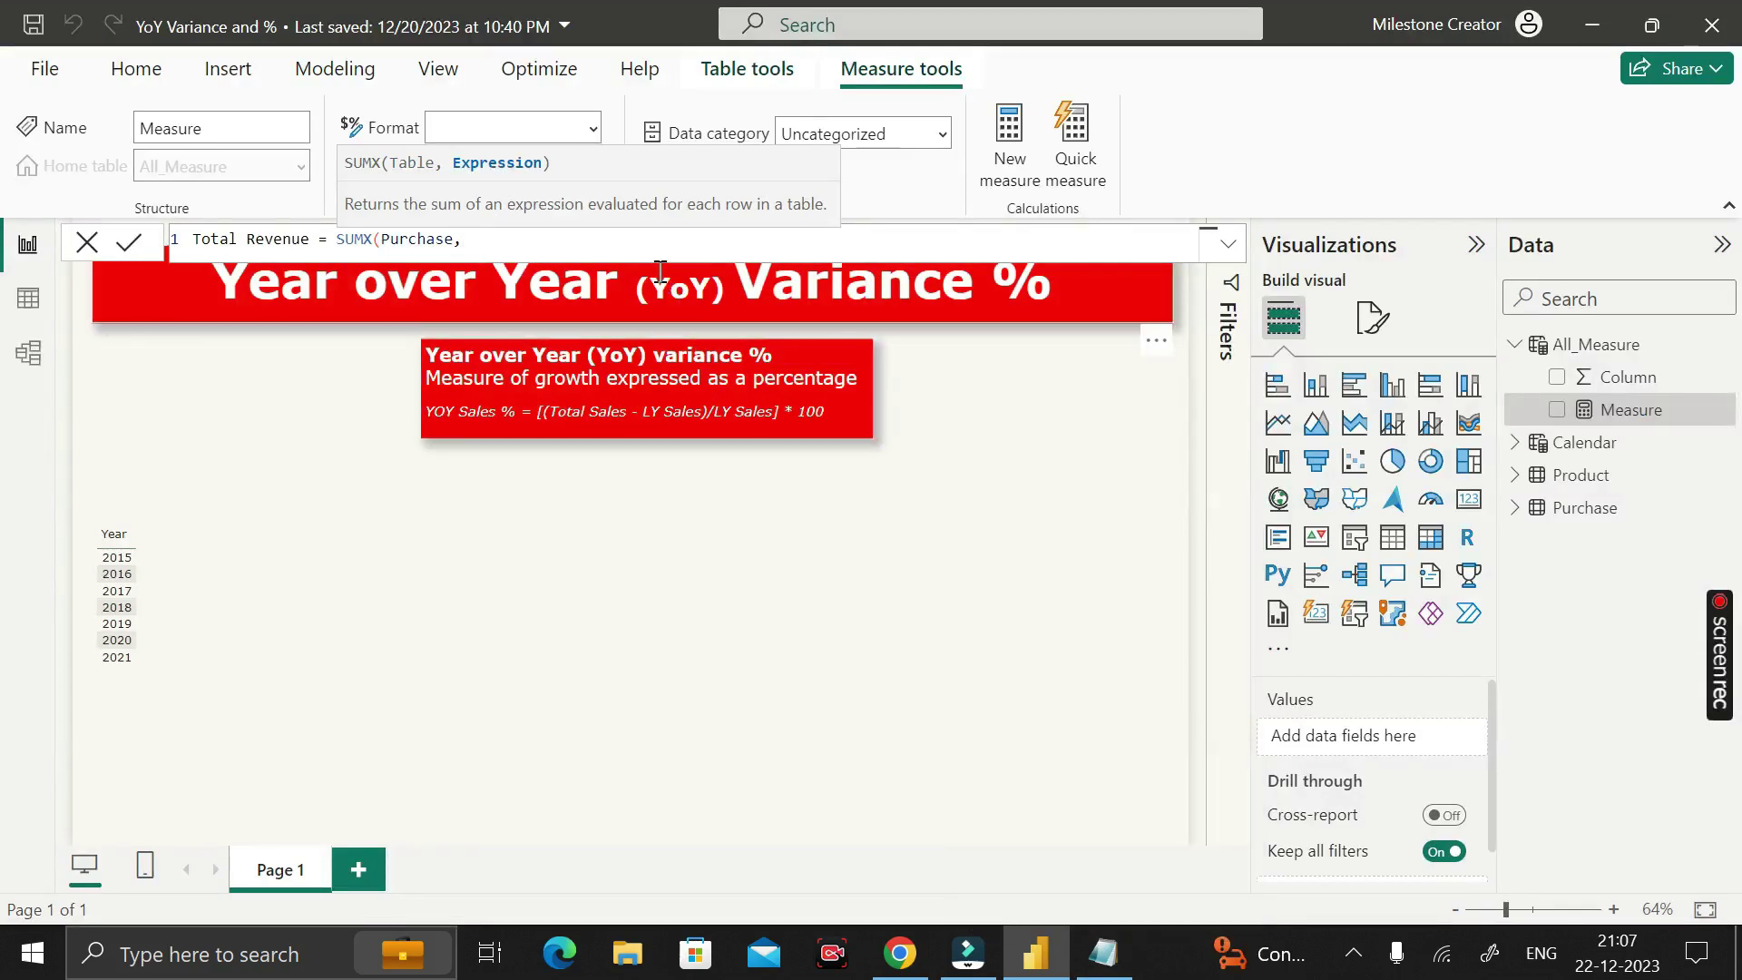
text(rev)
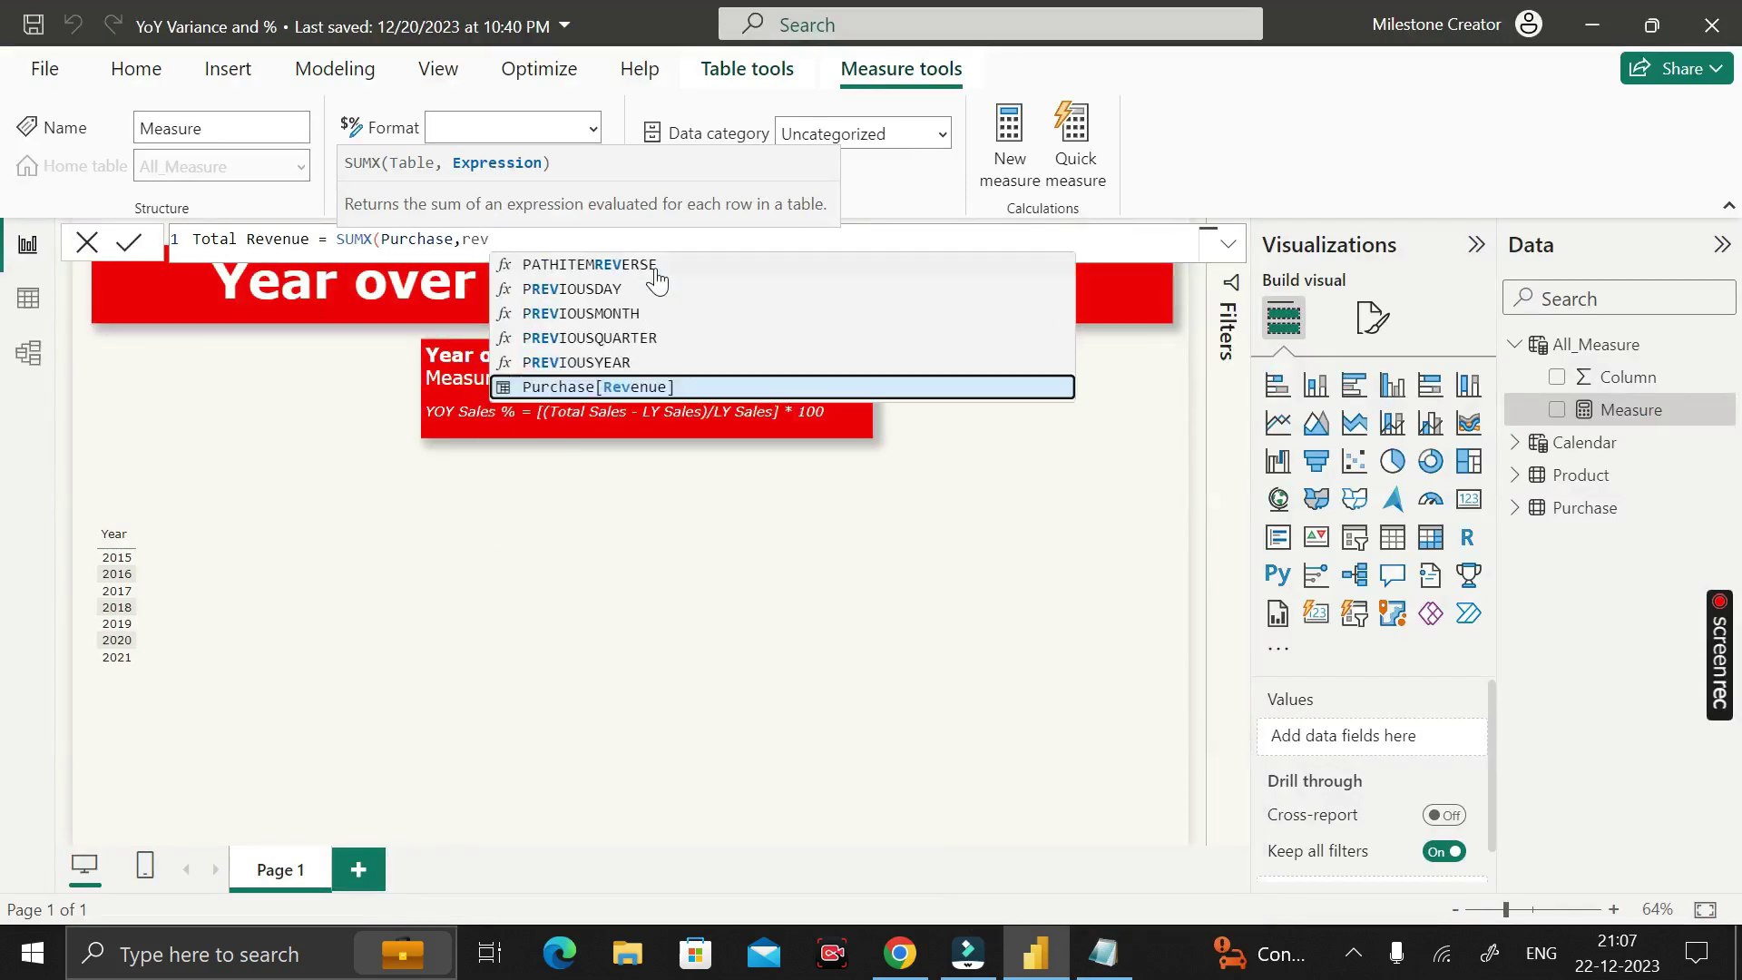
key(Down)
key(Down)
key(Down)
key(Down)
key(Down)
key(Down)
key(Tab)
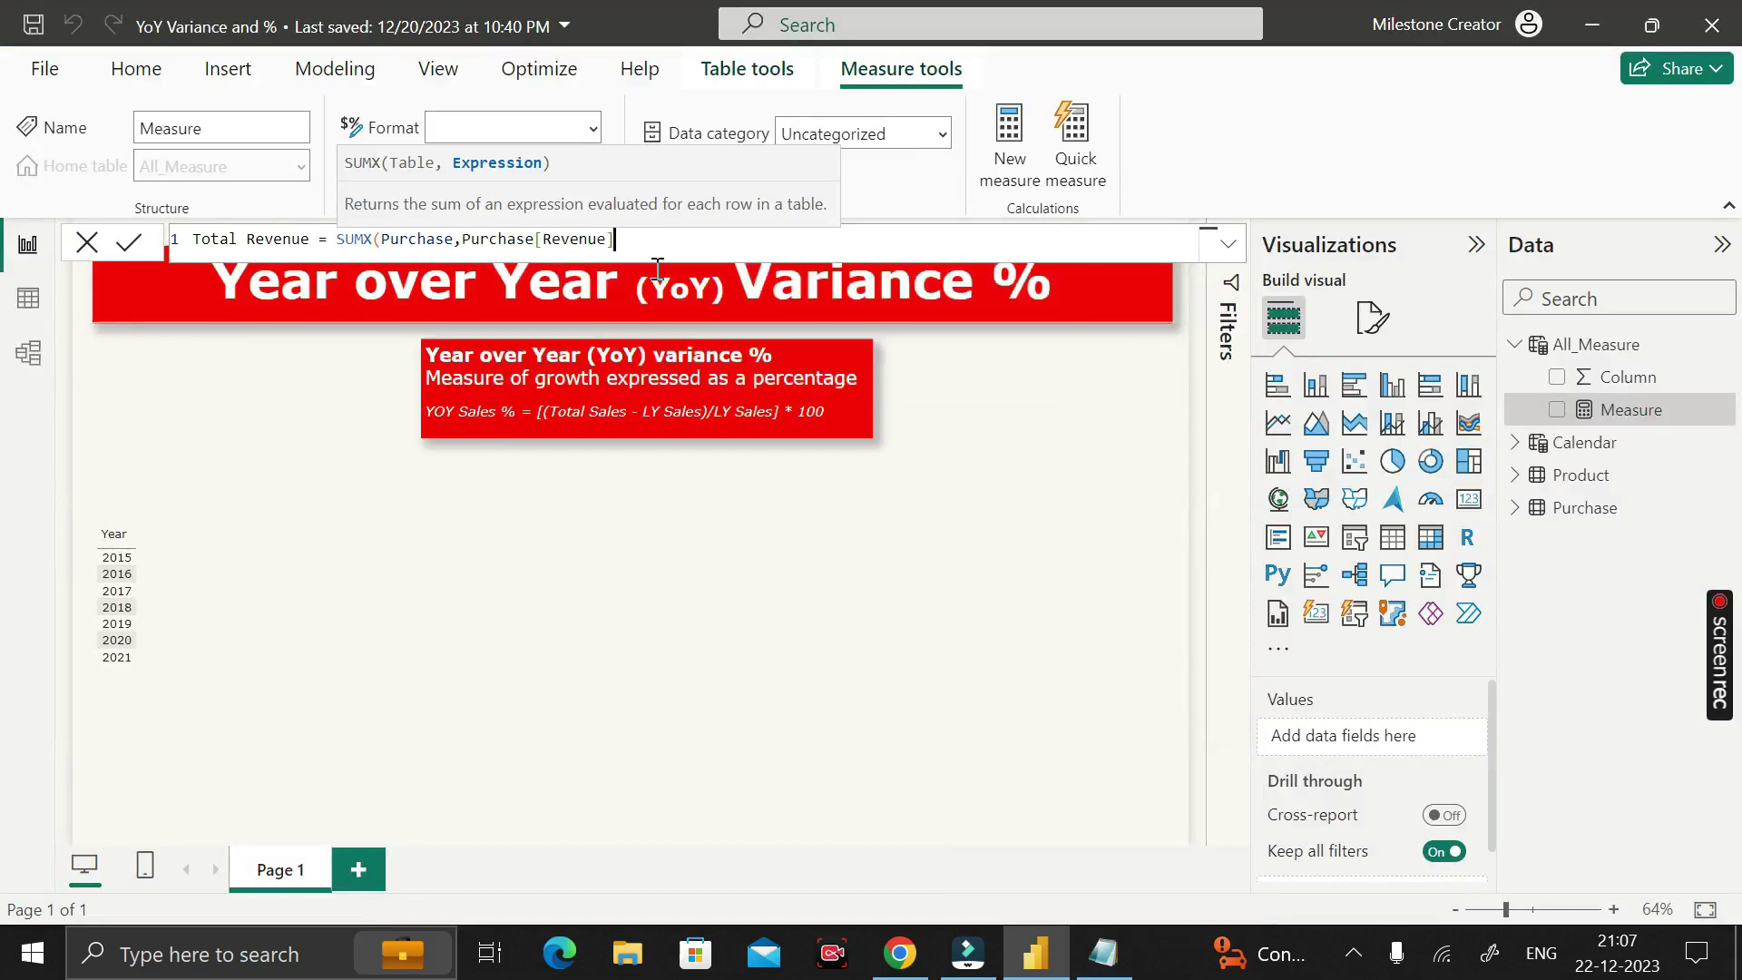
text())
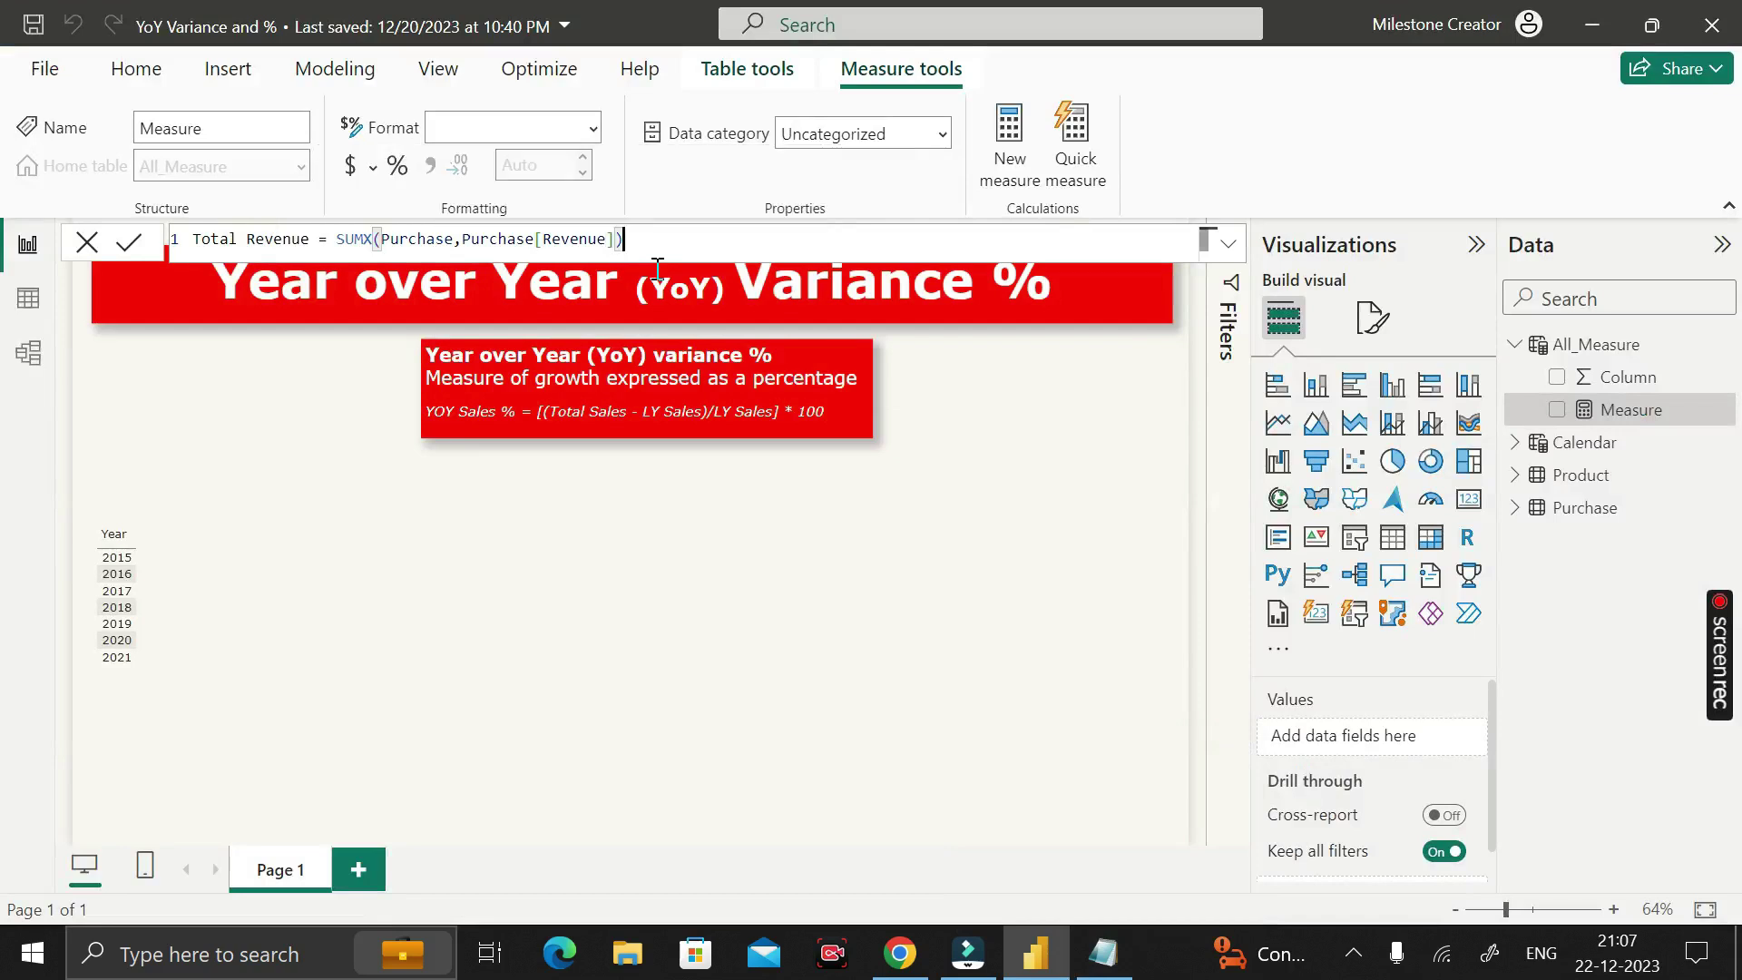
key(Return)
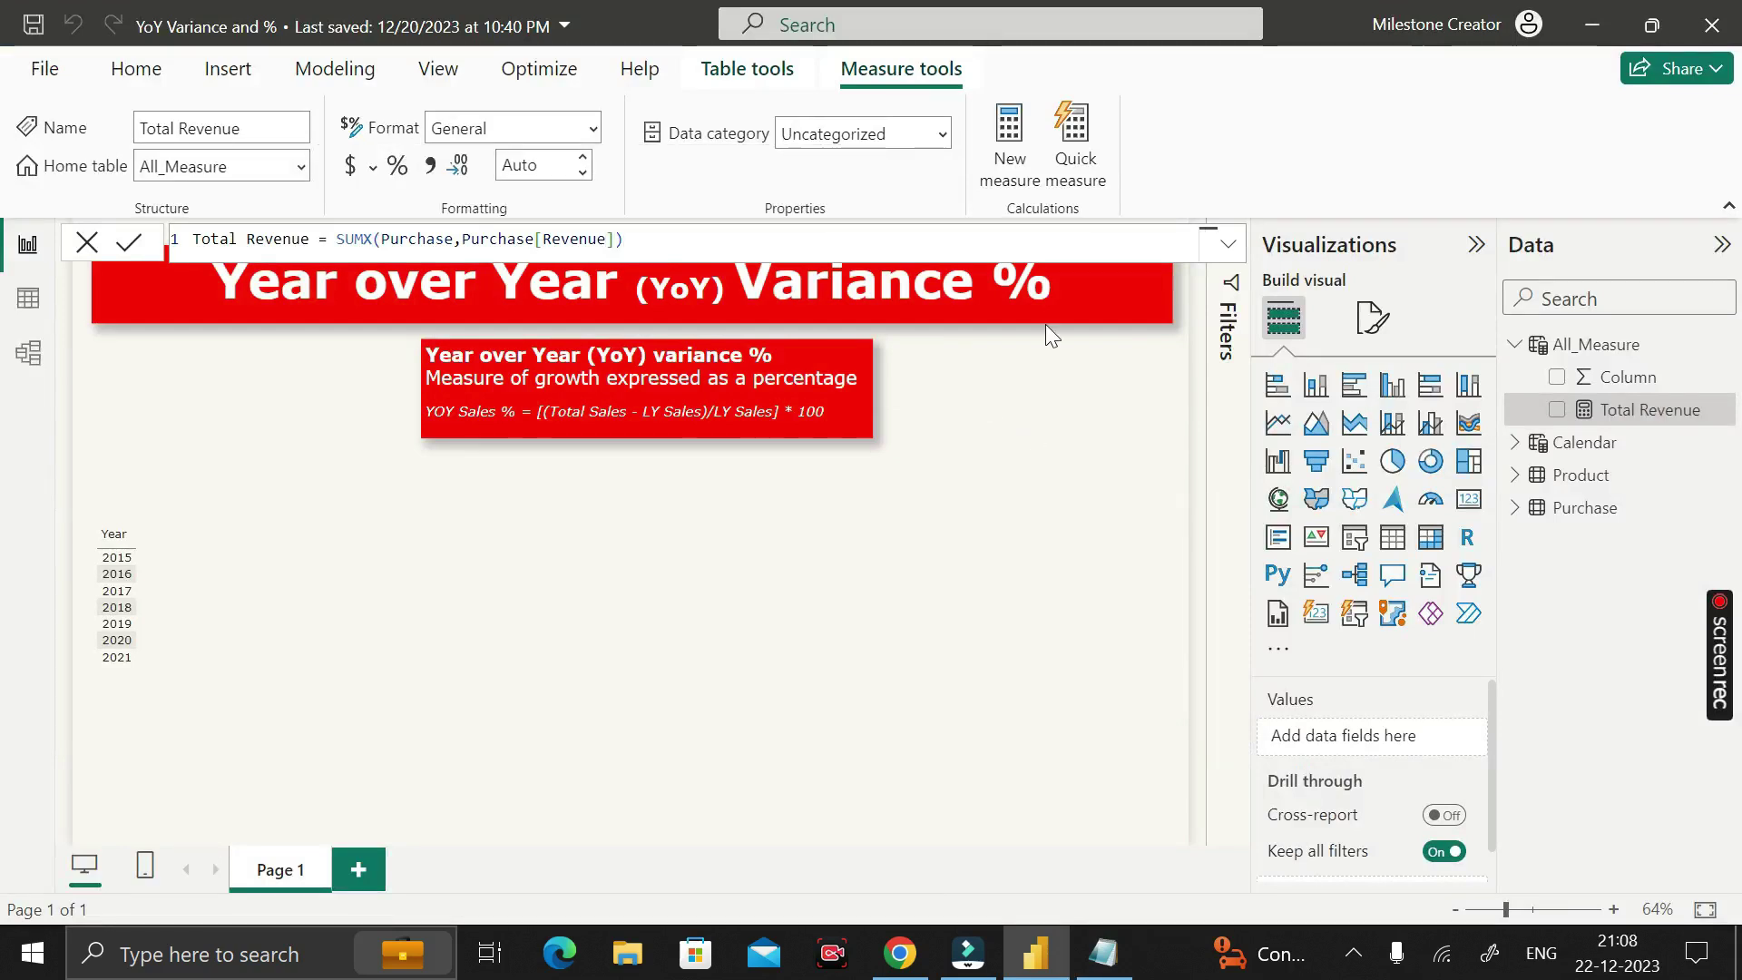
Add the Total Revenue measure as a column of the table visual beside Year
click(1648, 429)
drag(1644, 419, 346, 605)
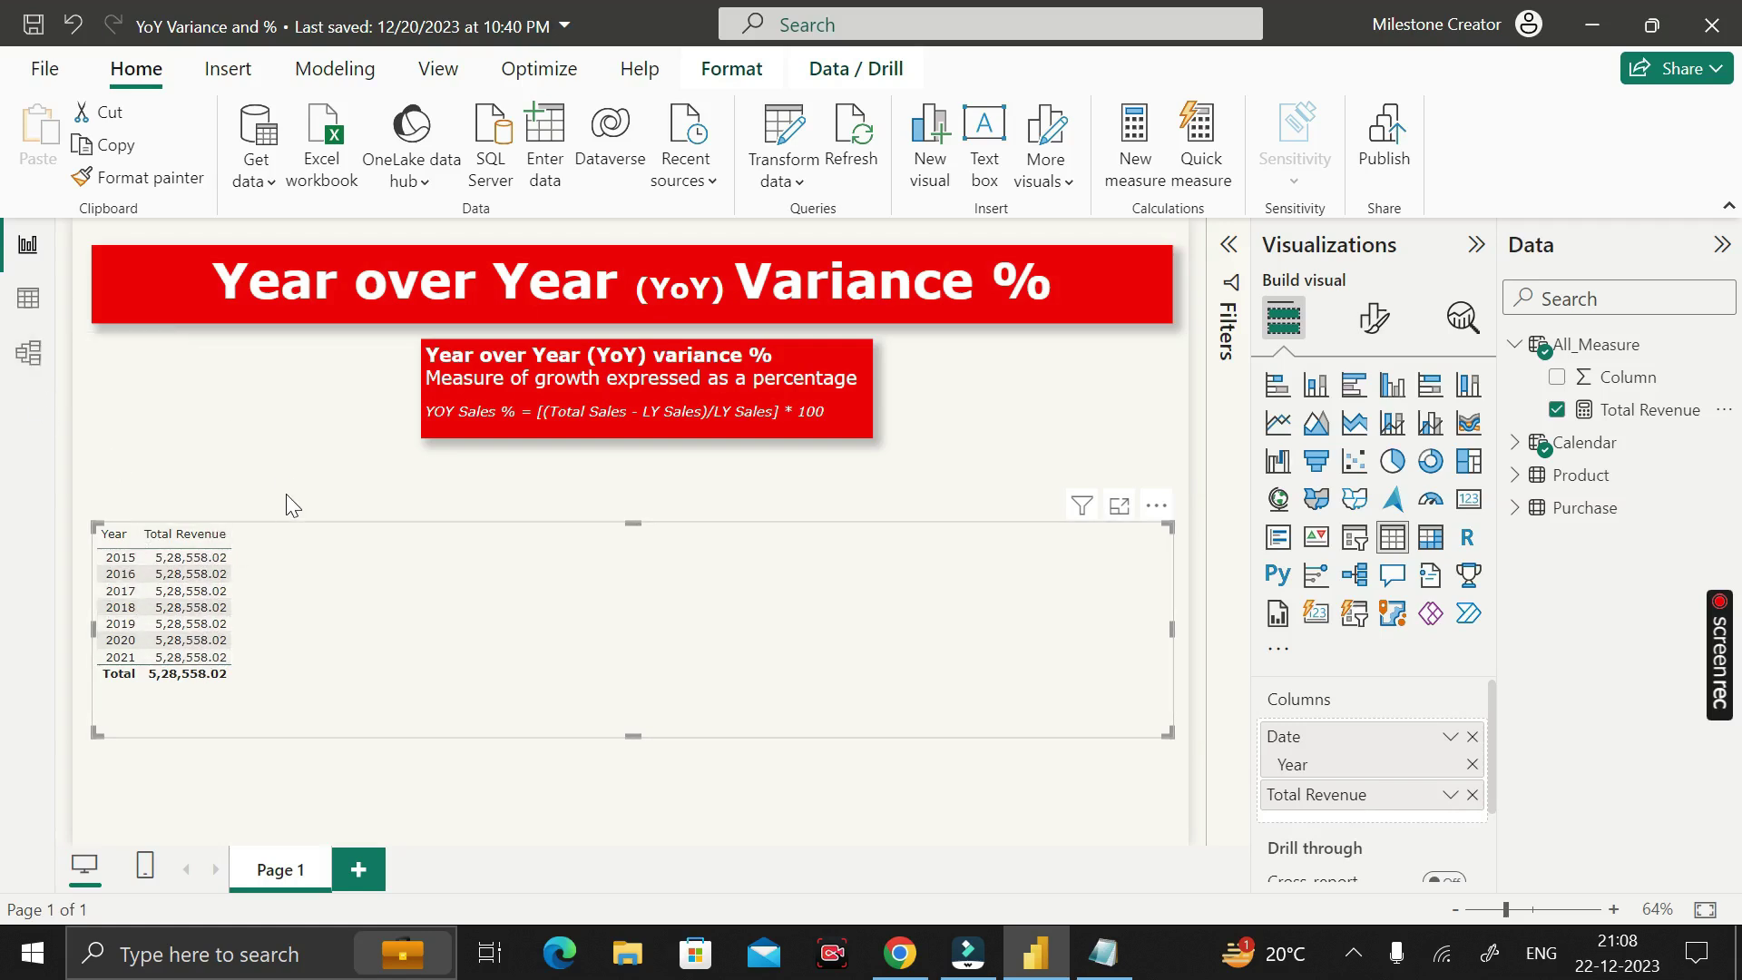
Open the model diagram, collapse the properties and spread out the All_Measure, Calendar, Purchase and Product tables without overlaps
click(28, 354)
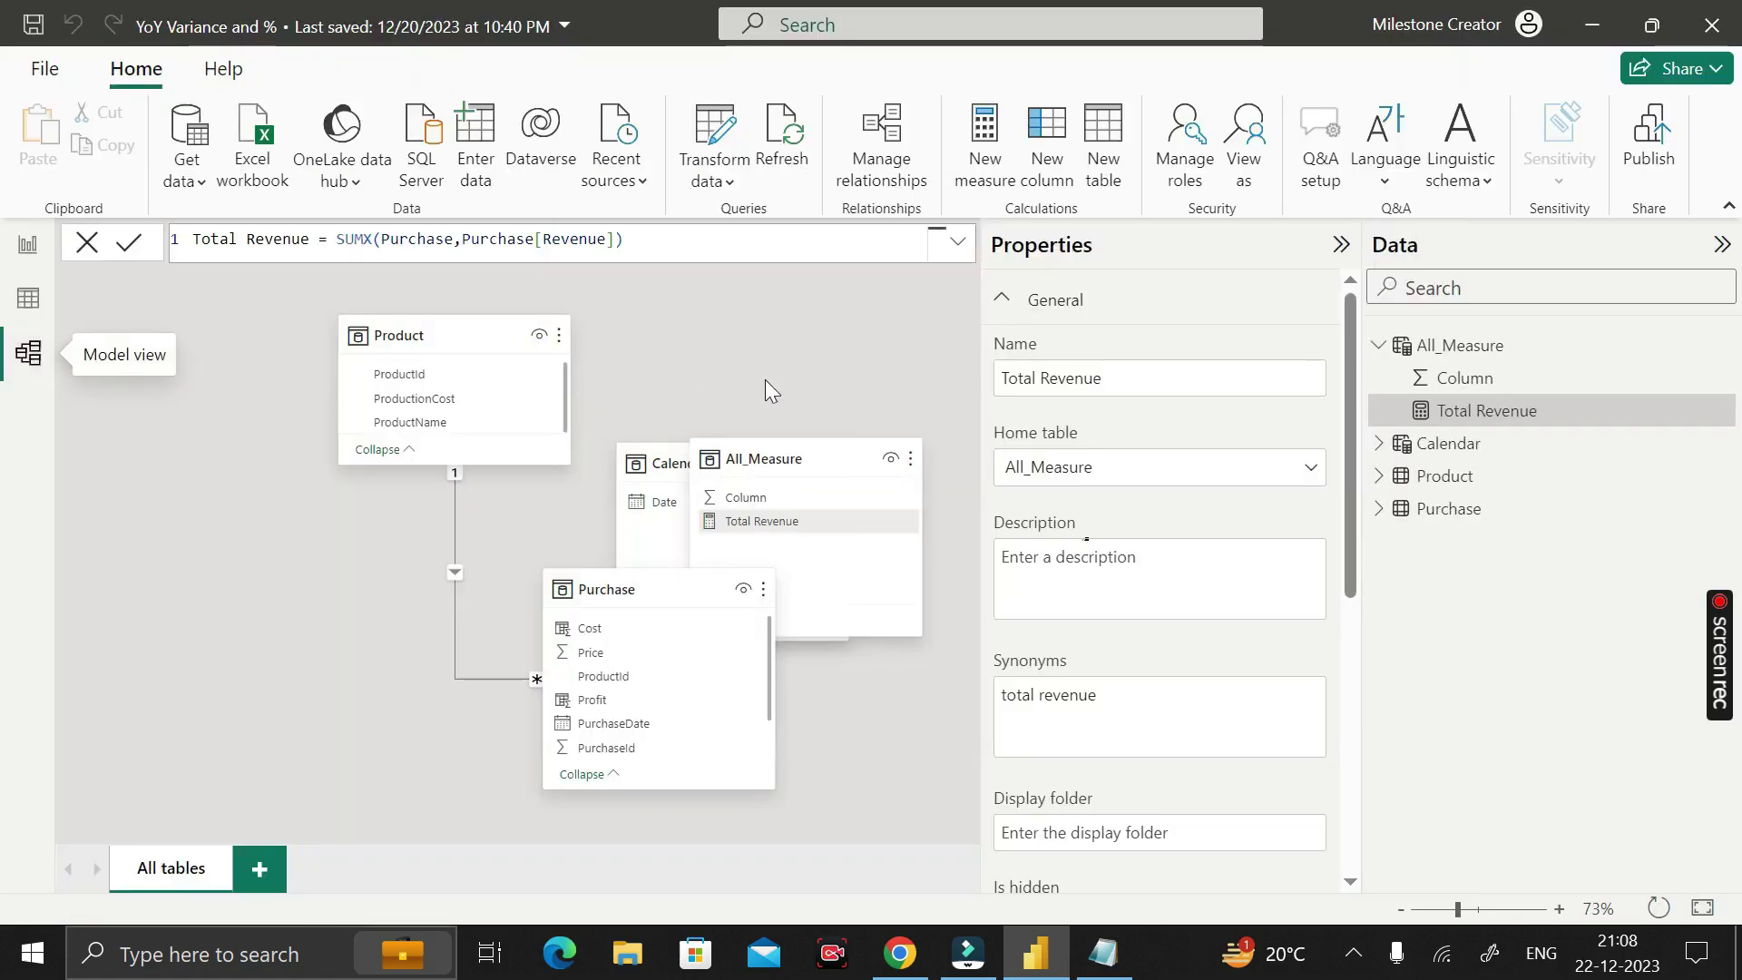
click(1340, 244)
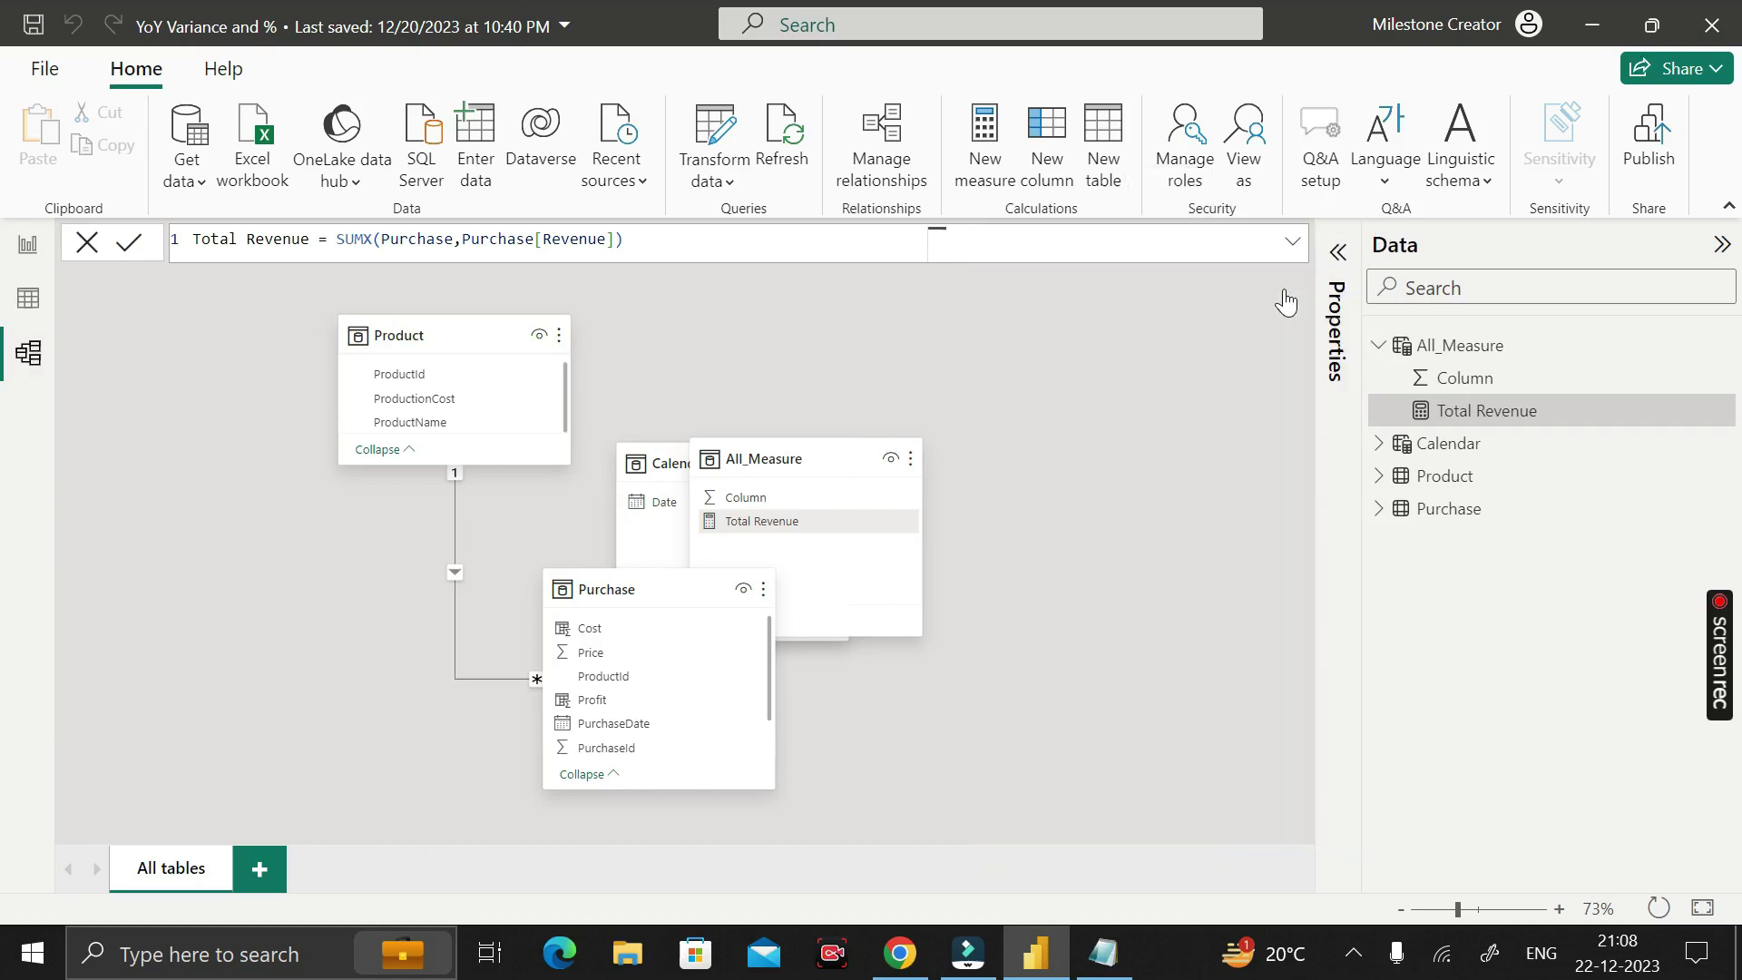
drag(807, 442, 1131, 374)
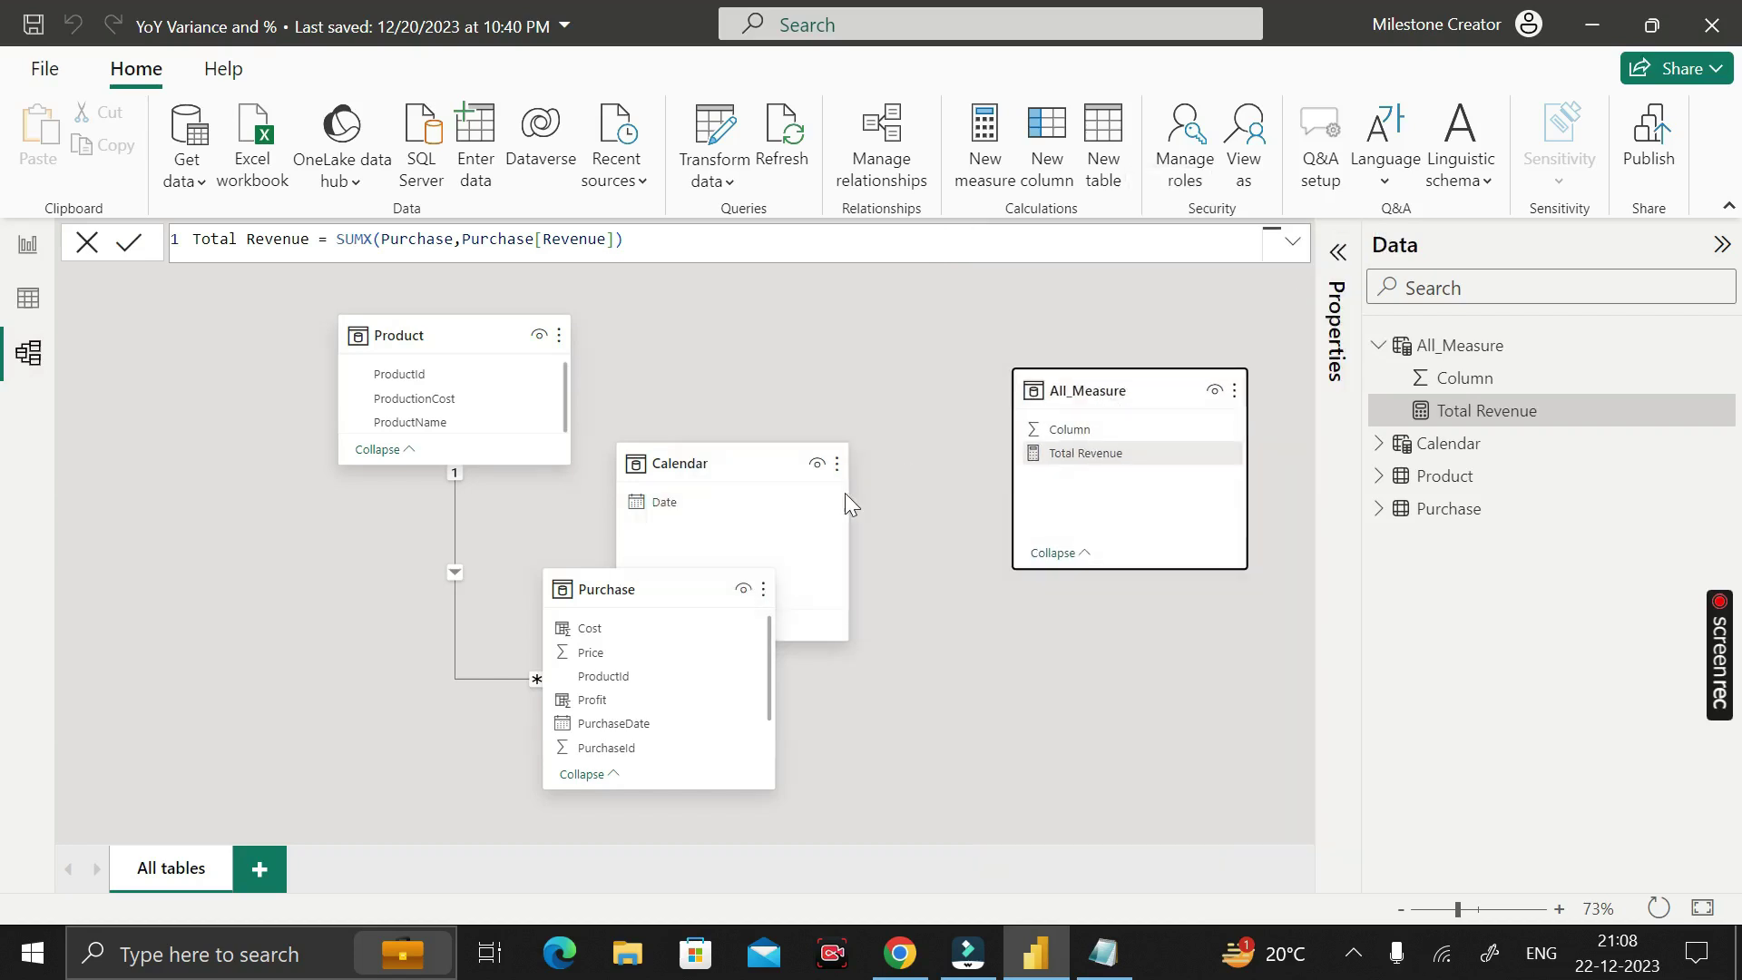
drag(675, 576, 262, 567)
drag(672, 439, 687, 535)
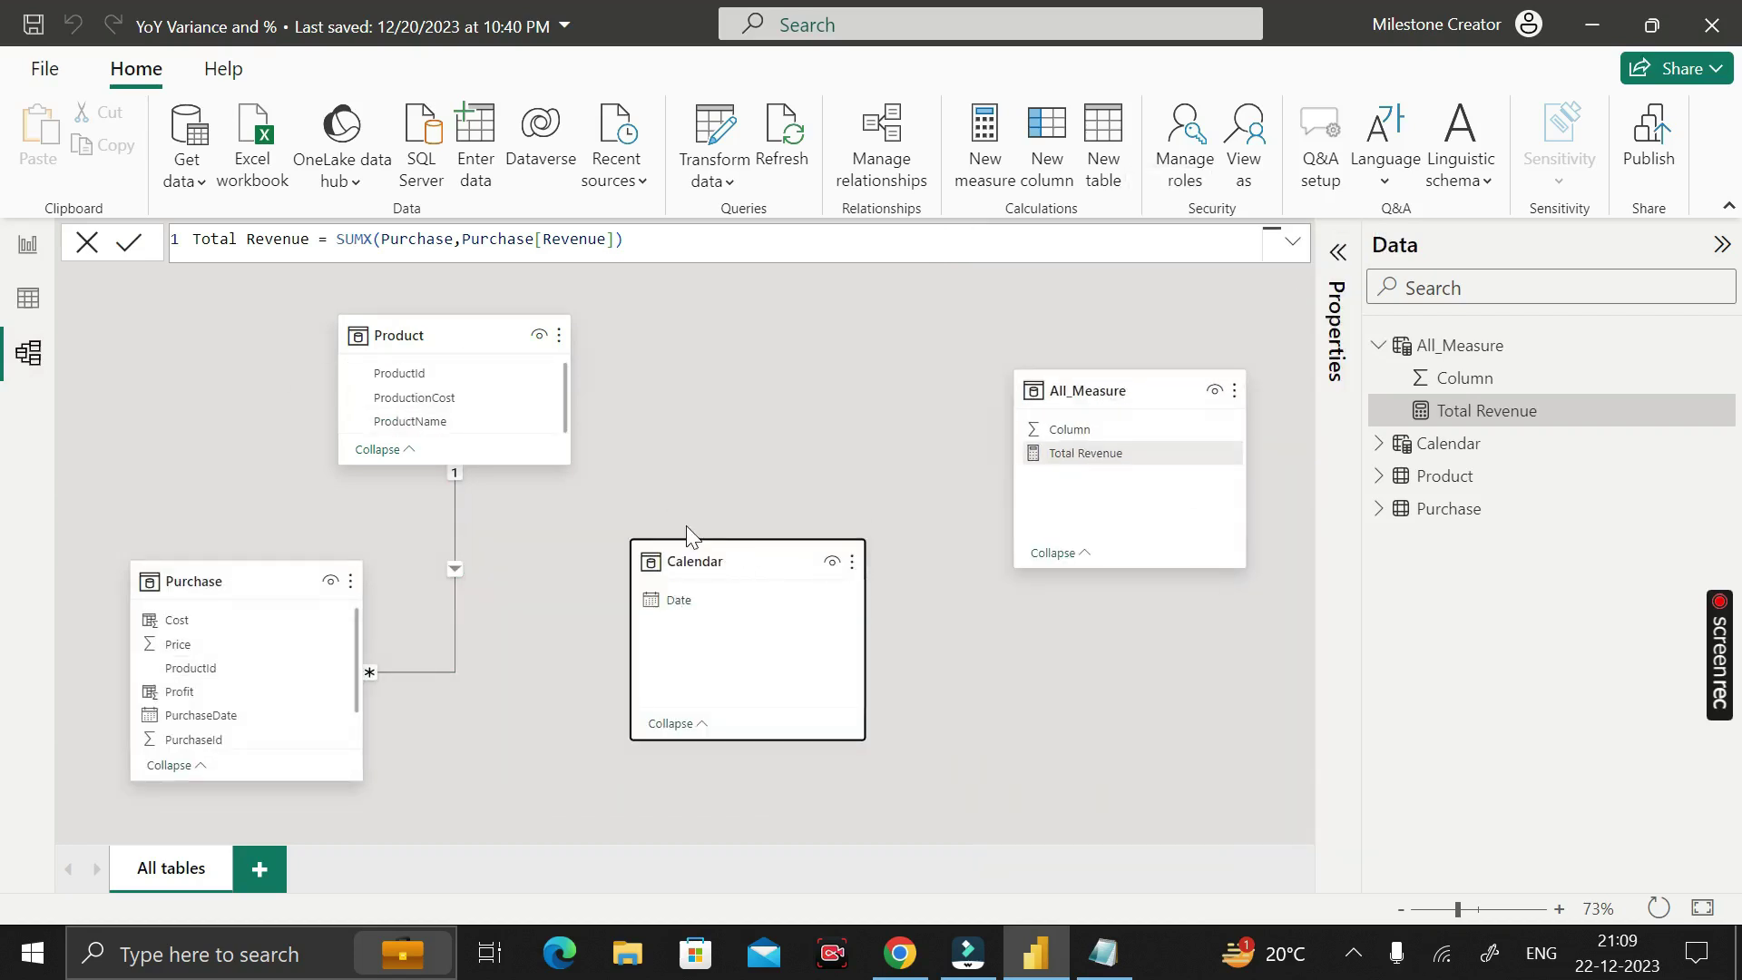
drag(447, 334, 715, 413)
drag(301, 580, 520, 356)
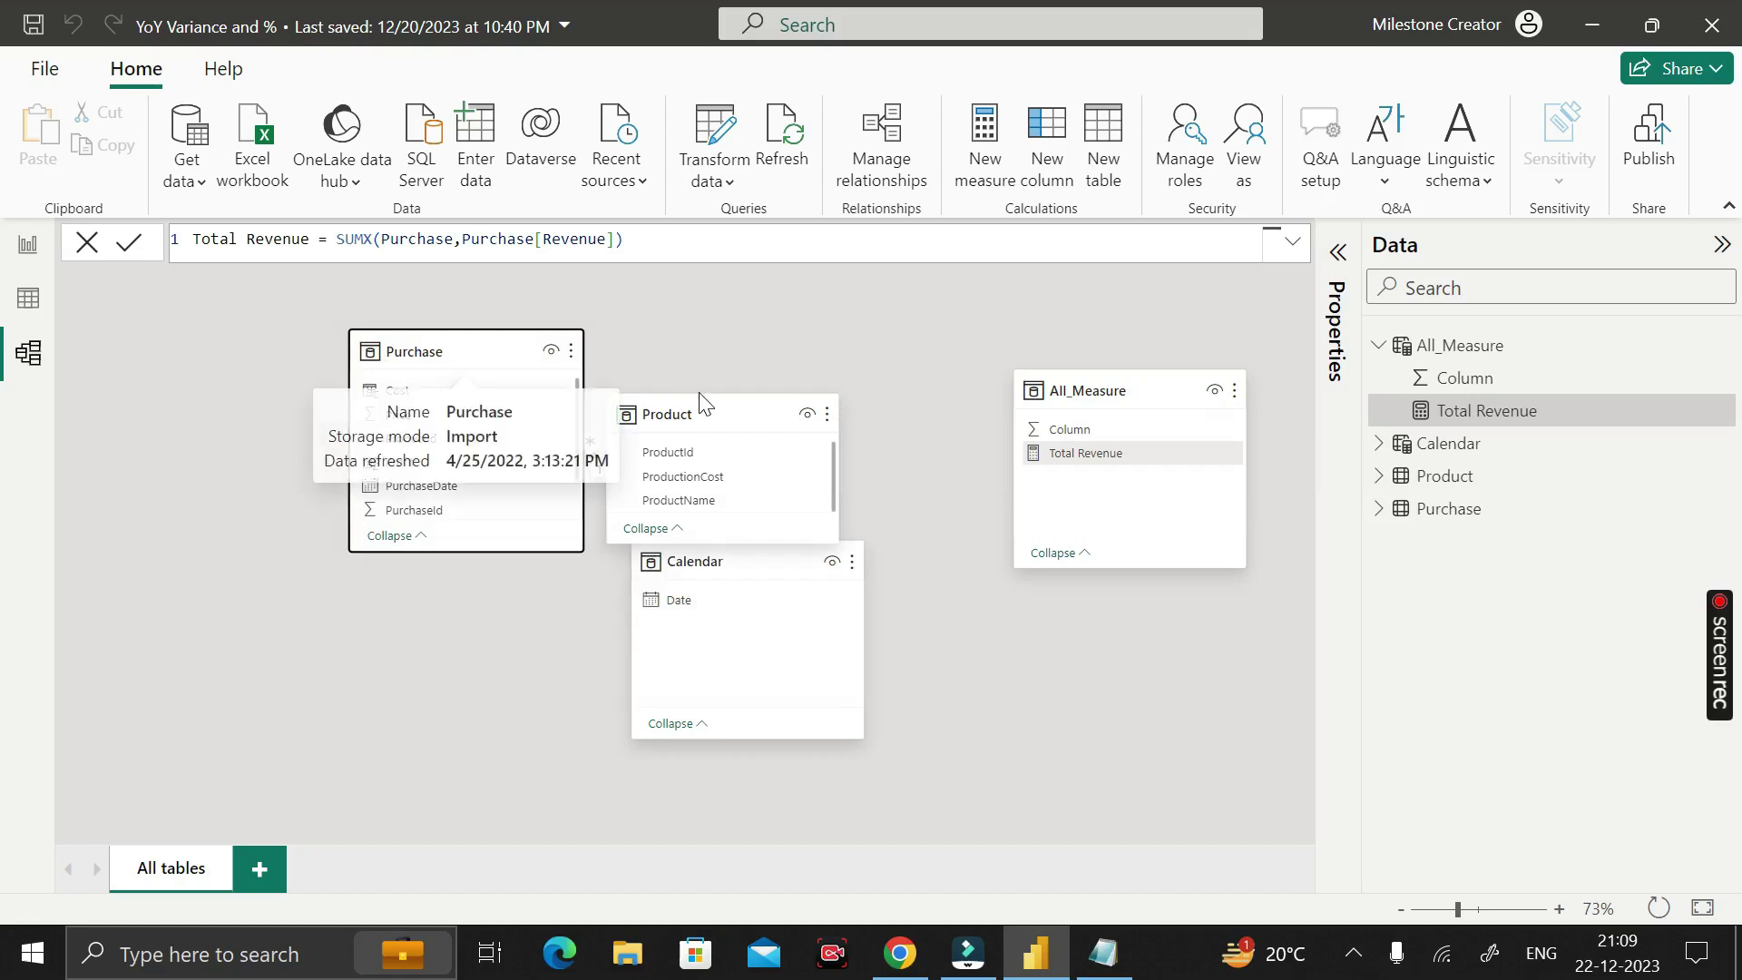
drag(711, 426, 232, 644)
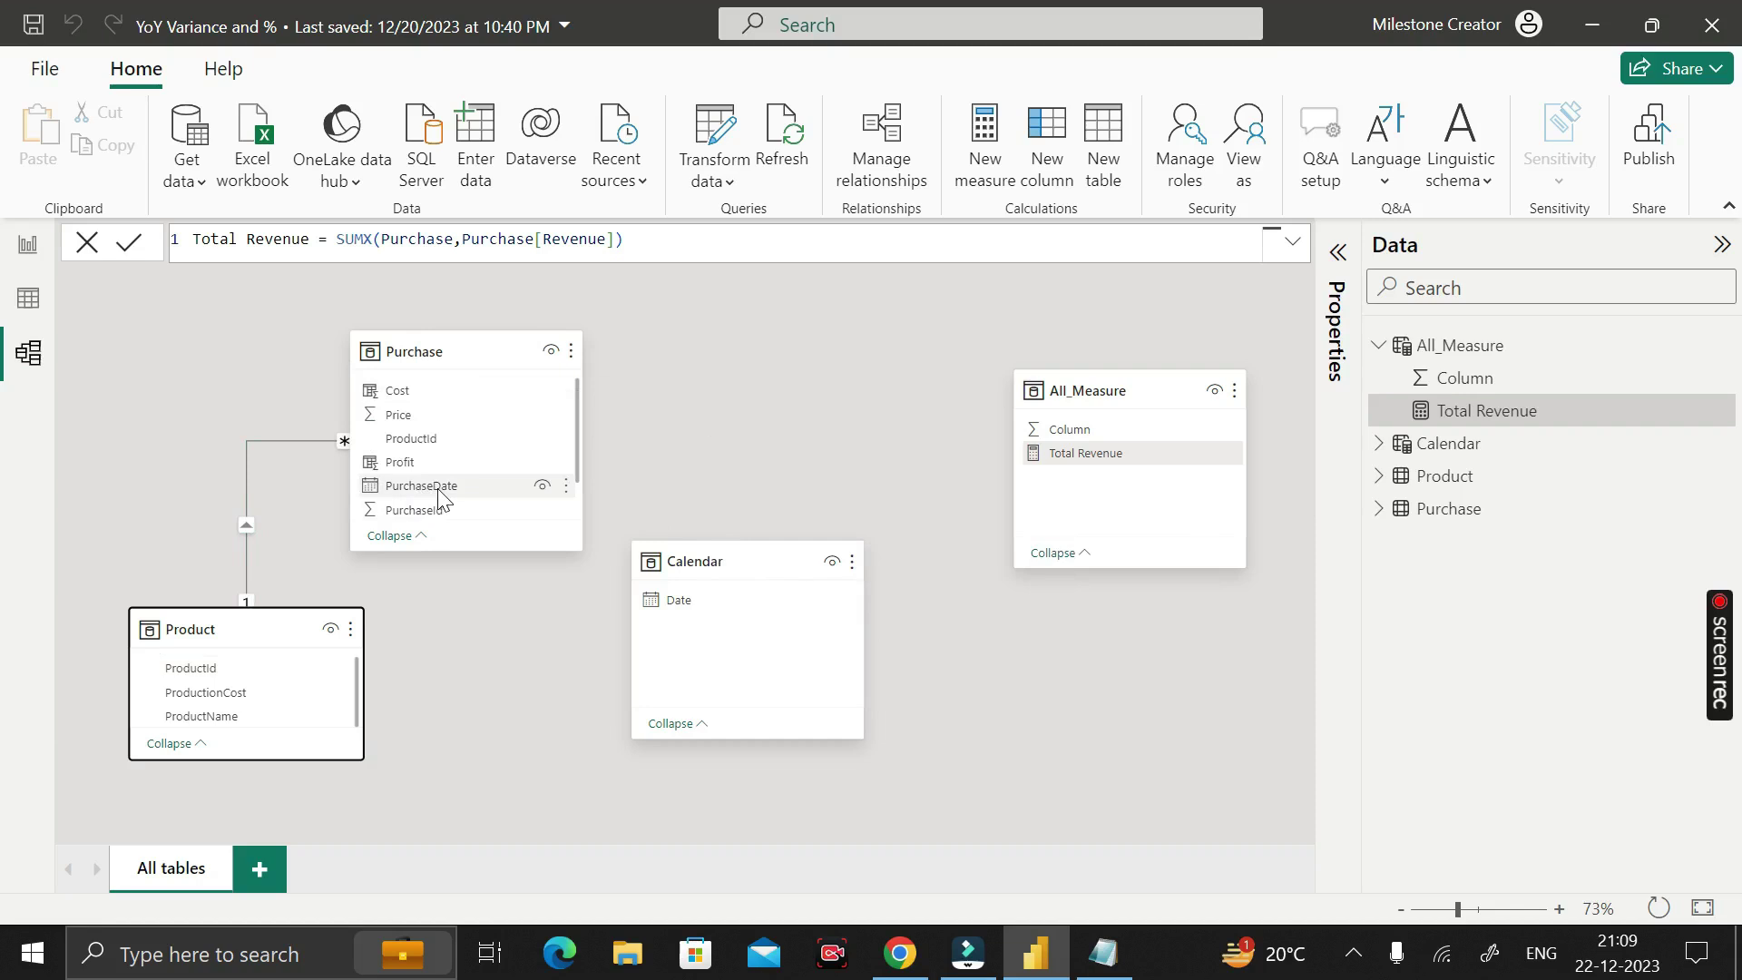
Create a relationship between the Purchase table's PurchaseDate and the Calendar table's Date, and return to the report page
drag(427, 487, 698, 612)
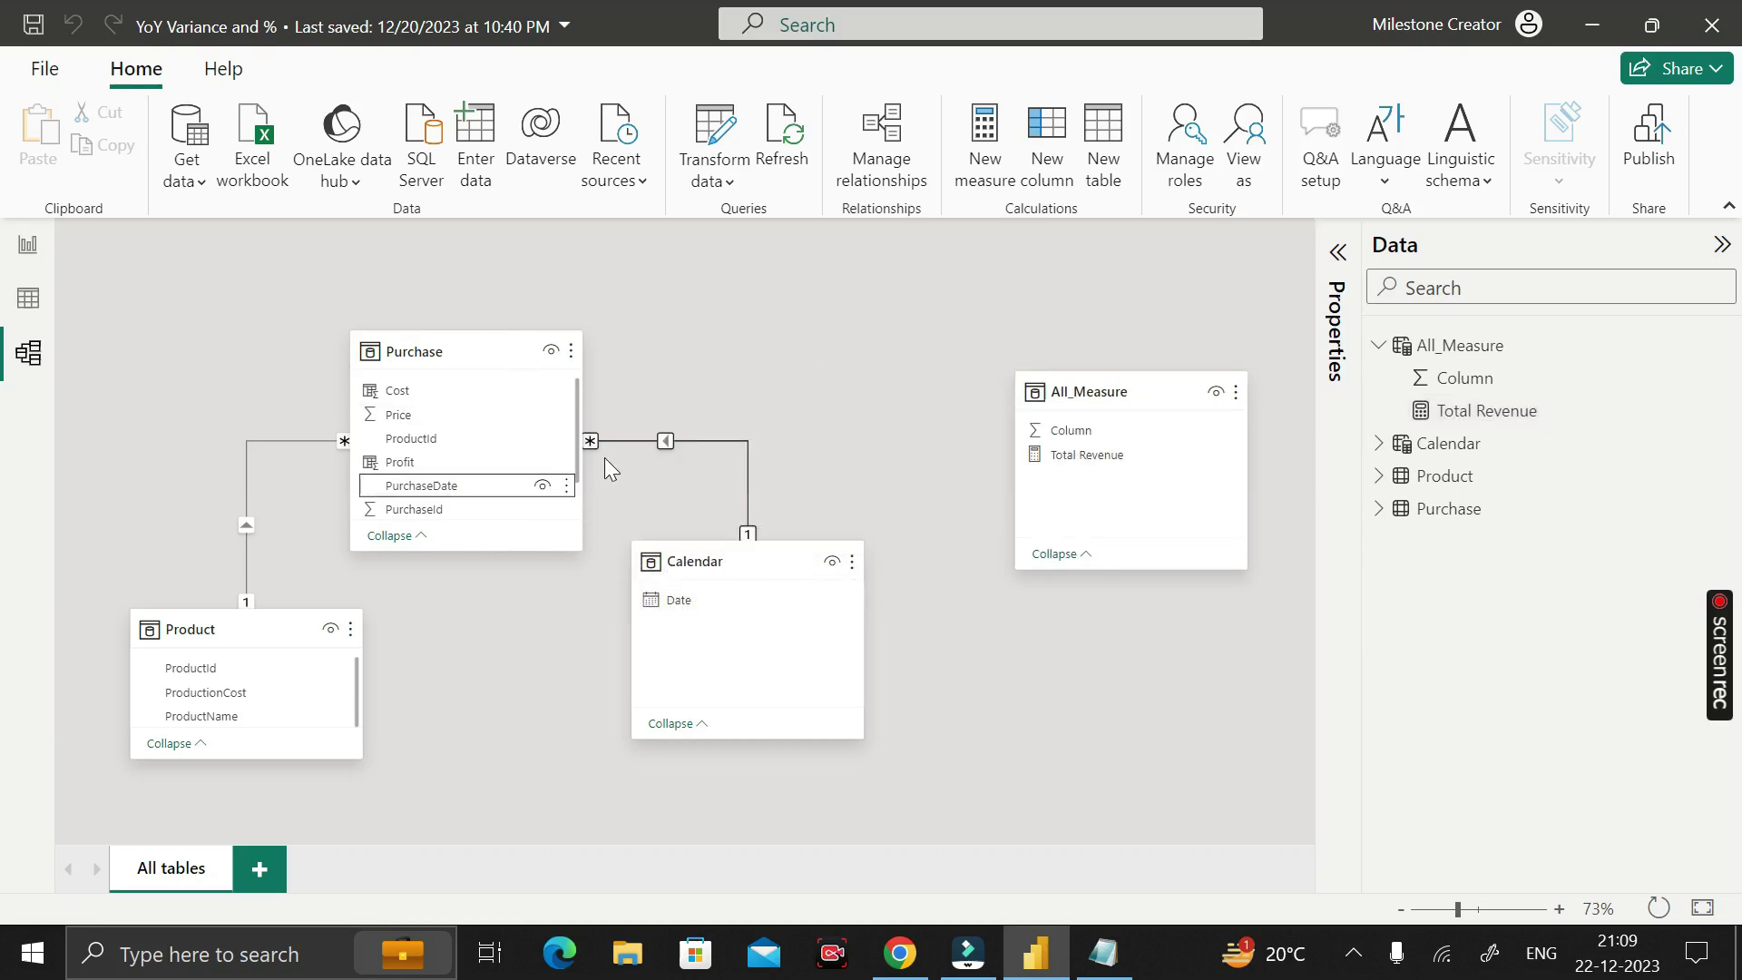
click(28, 253)
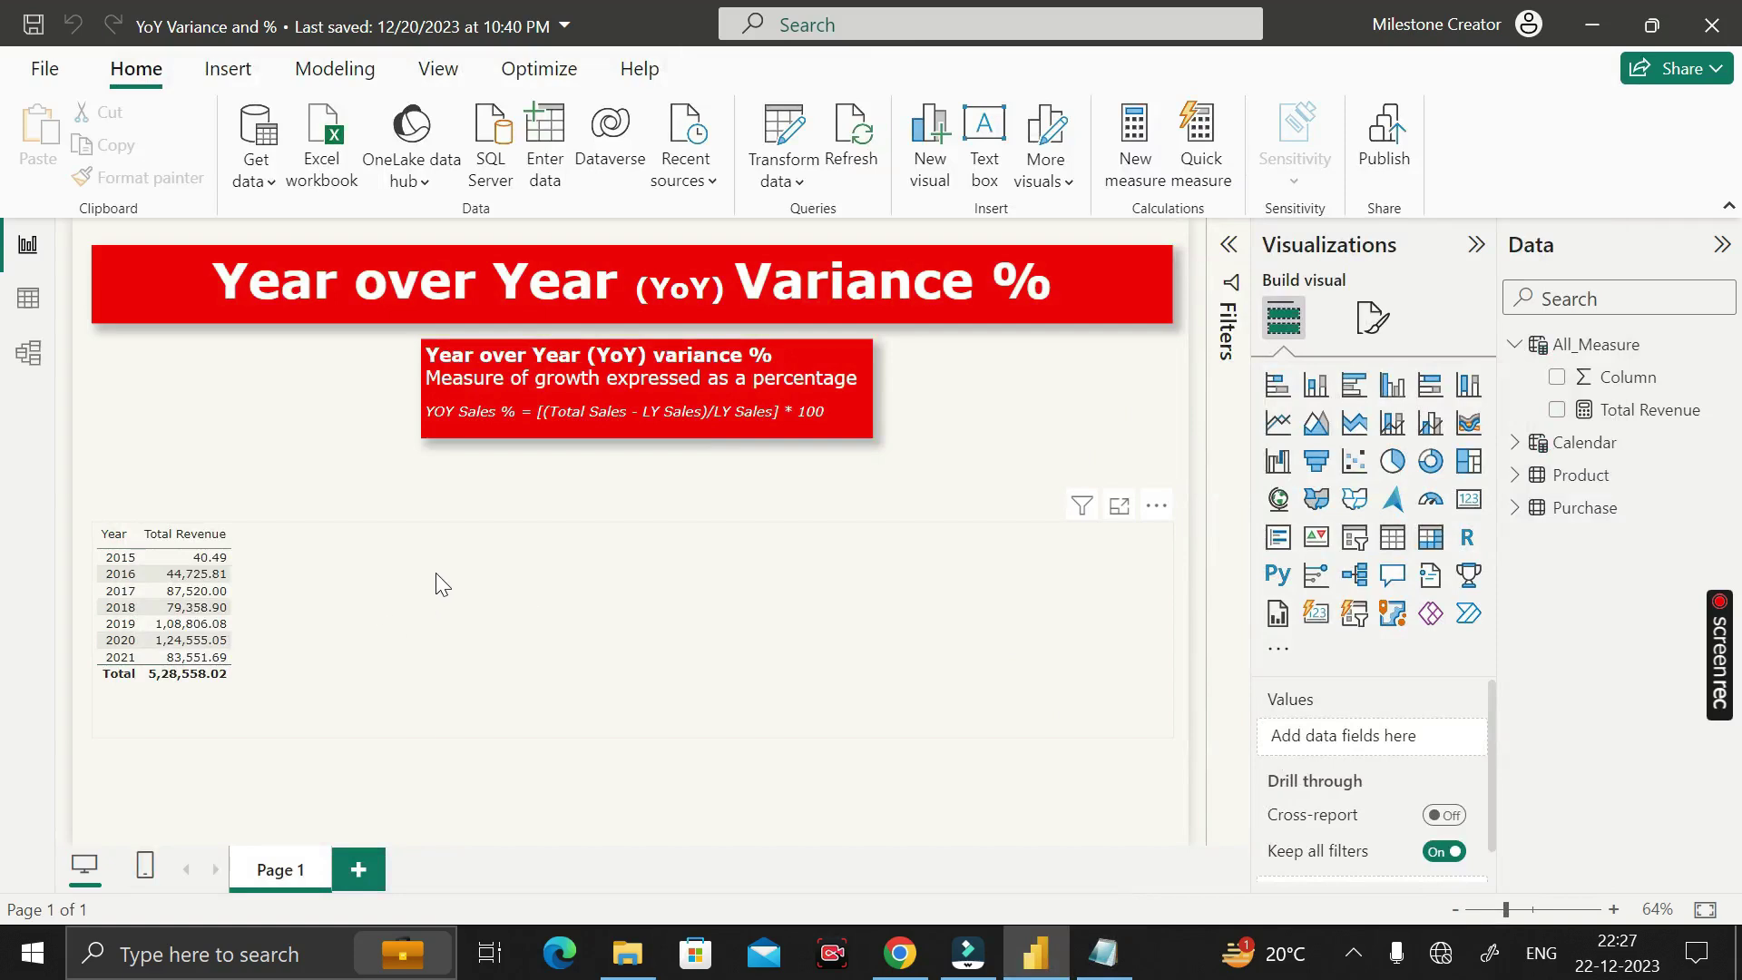
Start a new measure named Previous Year Revenue in the All_Measure table
right_click(1589, 353)
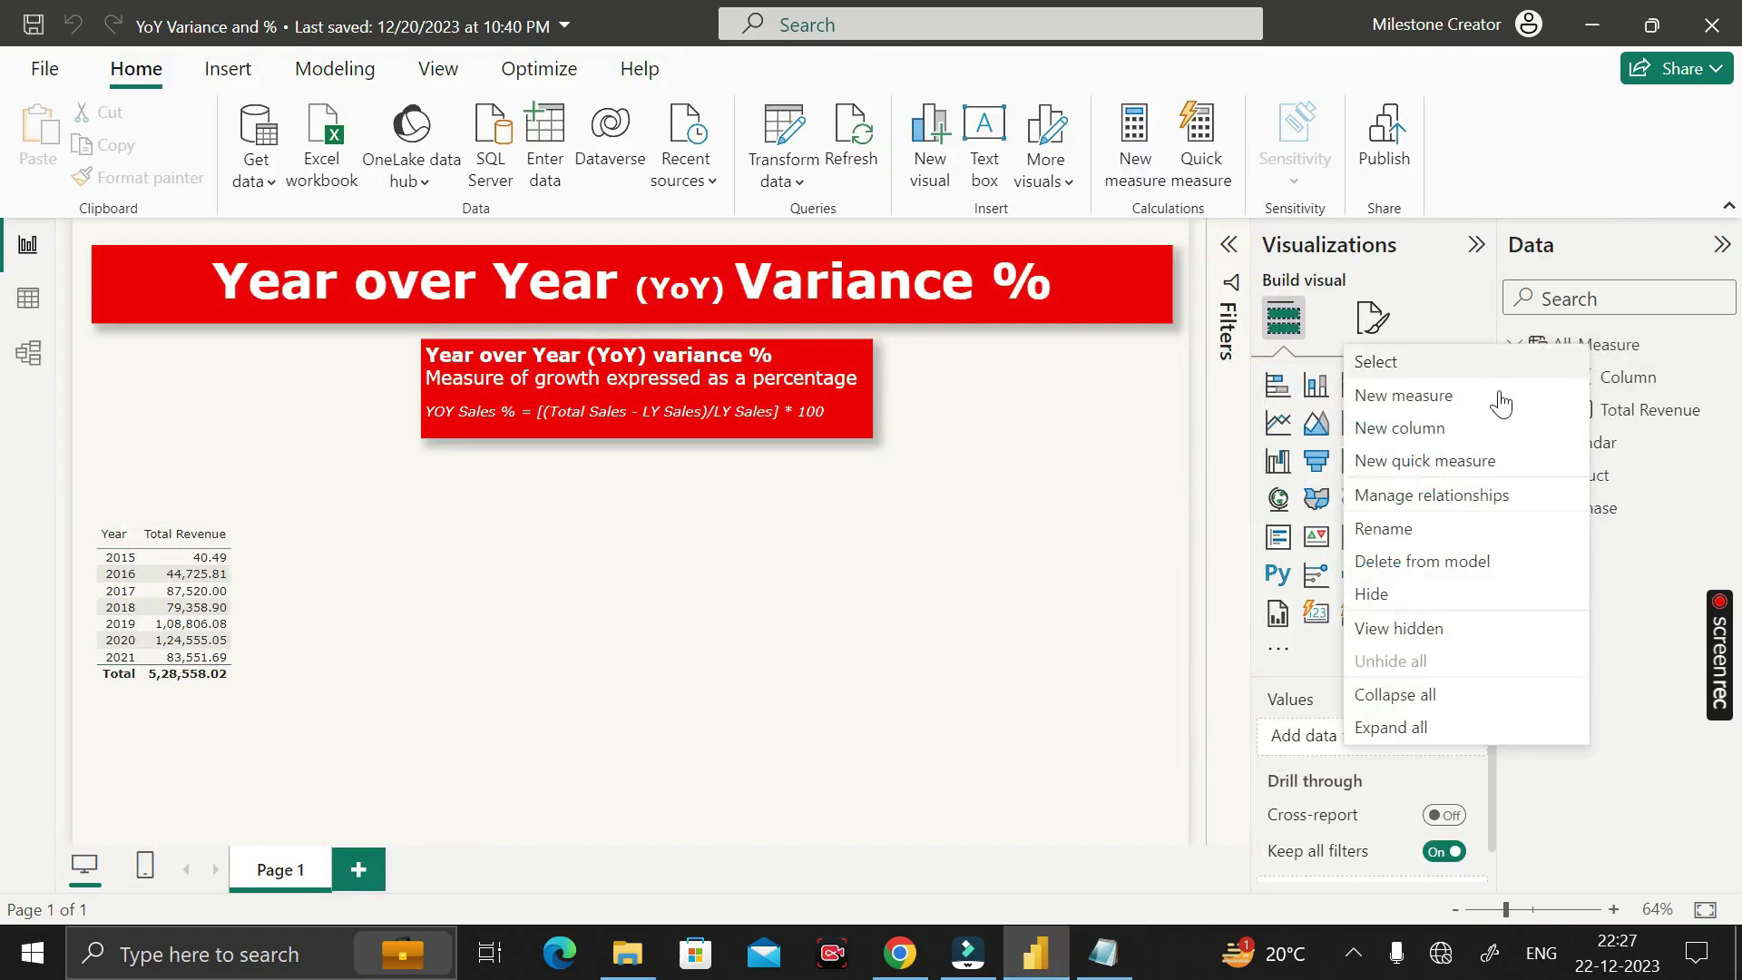
click(1388, 394)
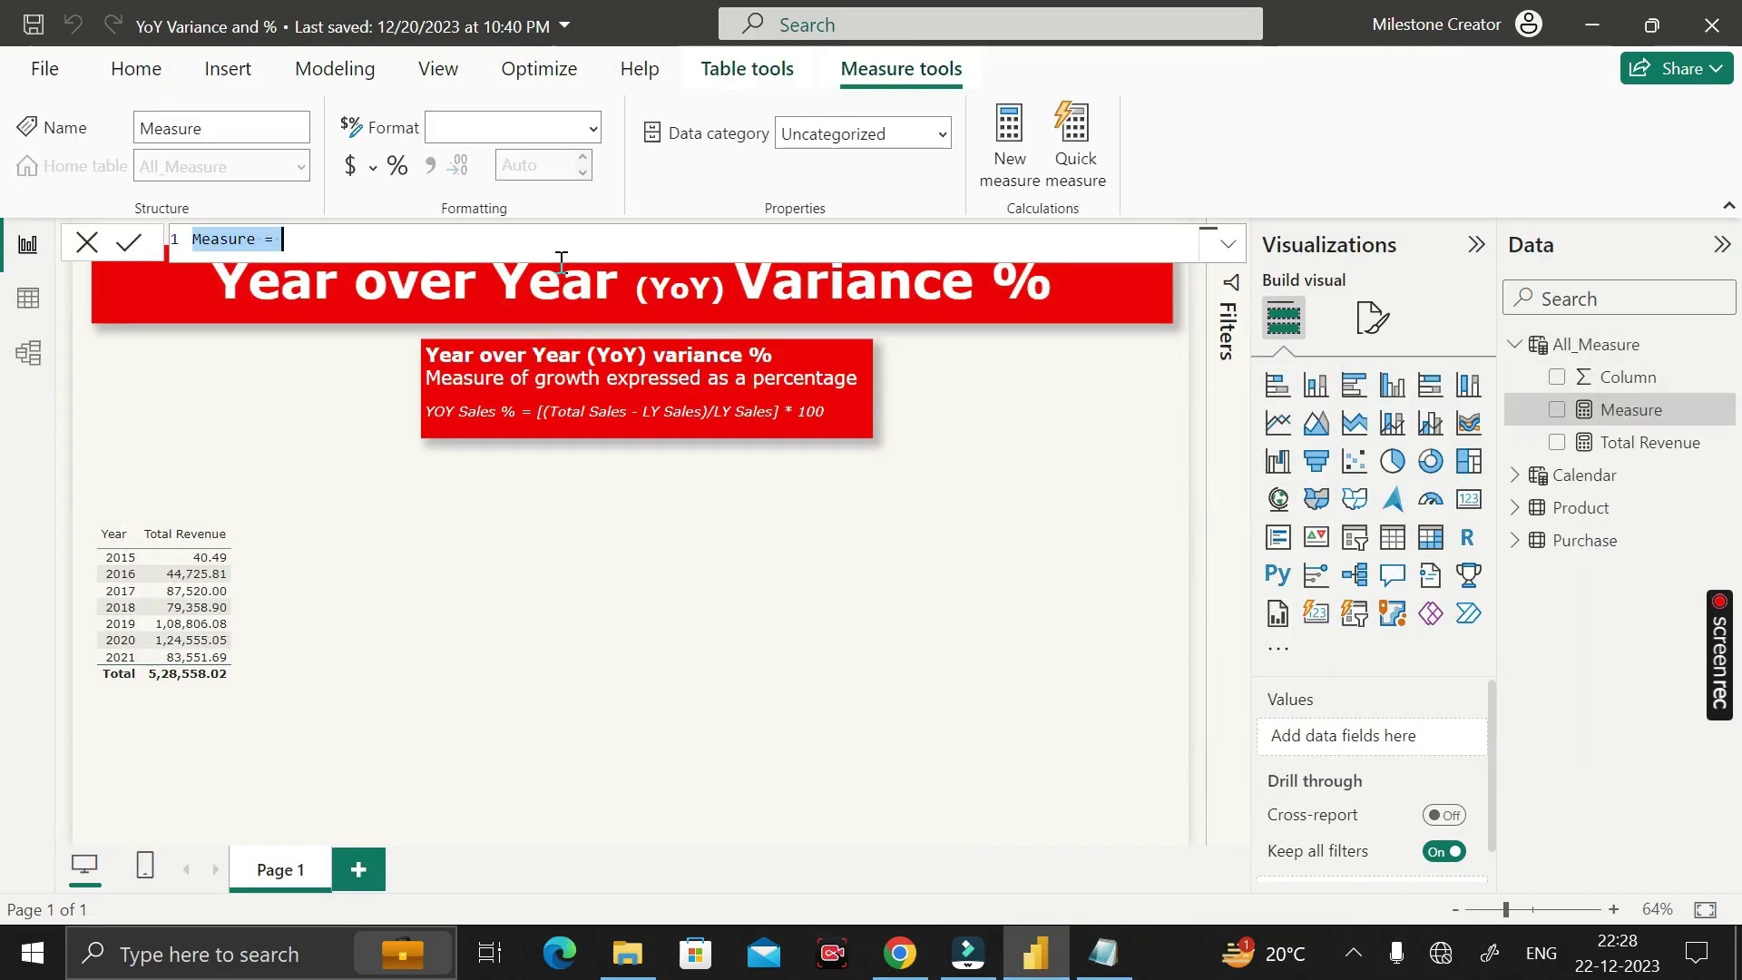
key(BackSpace)
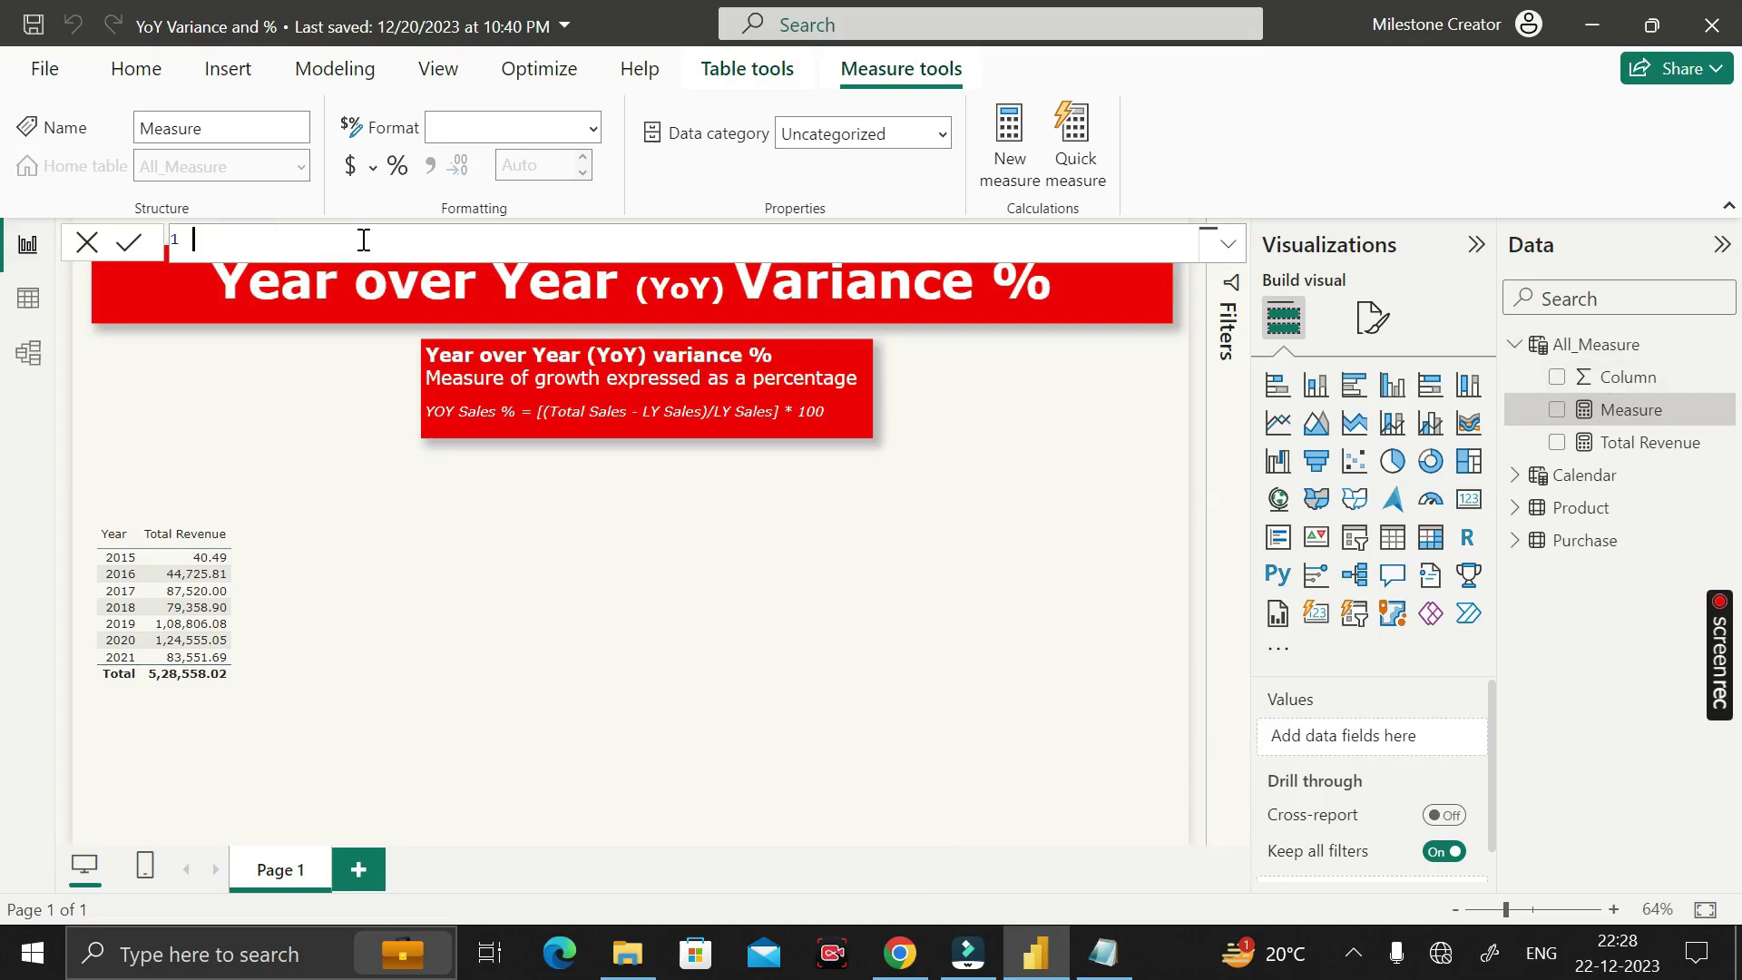
text(Previous Year Revenue = )
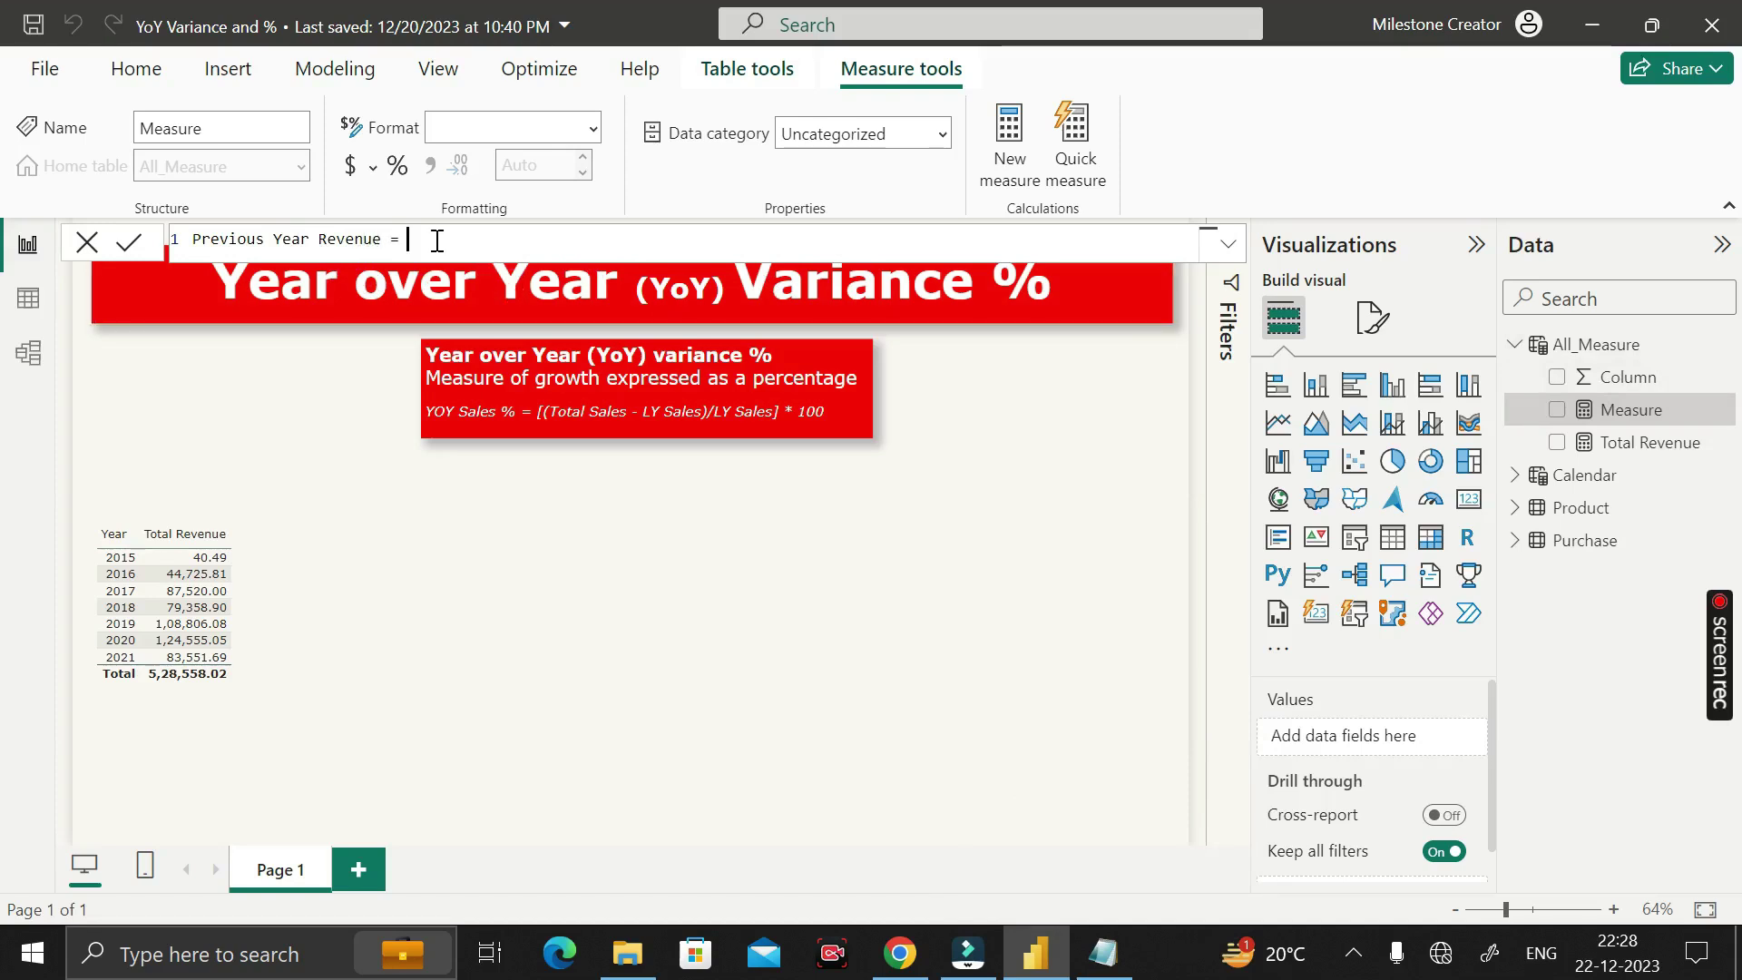
Begin the Previous Year Revenue formula with CALCULATE, using [Total Revenue] as its expression
text(cal)
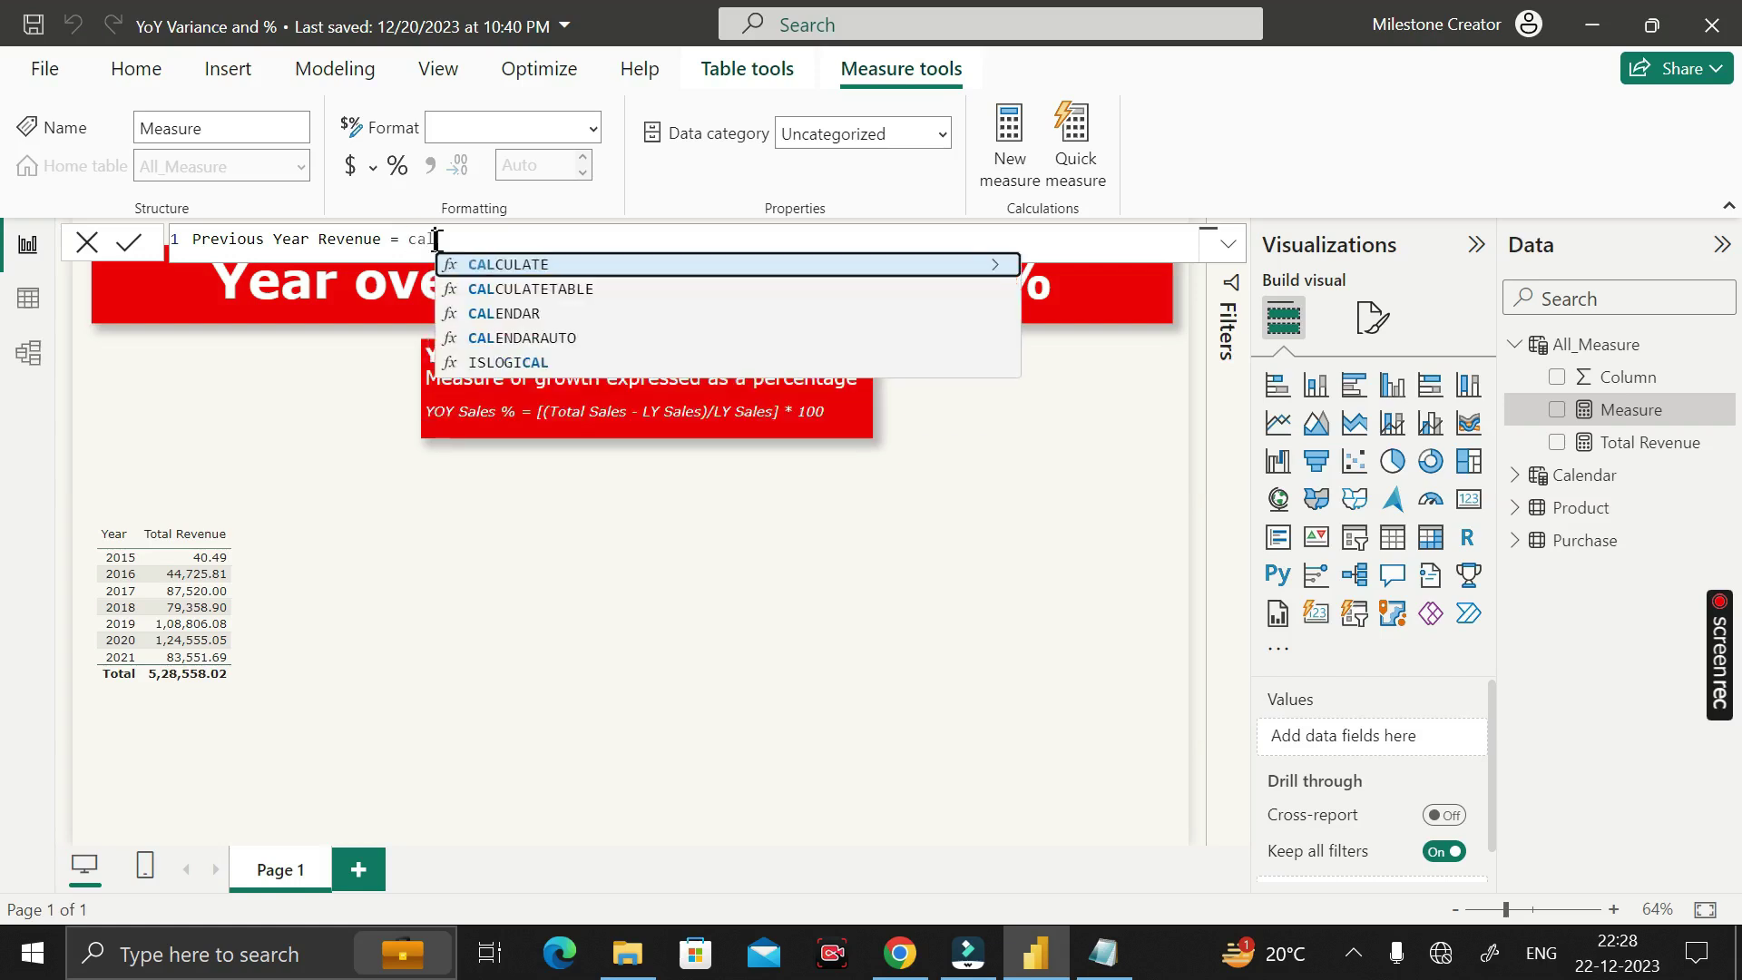
key(Tab)
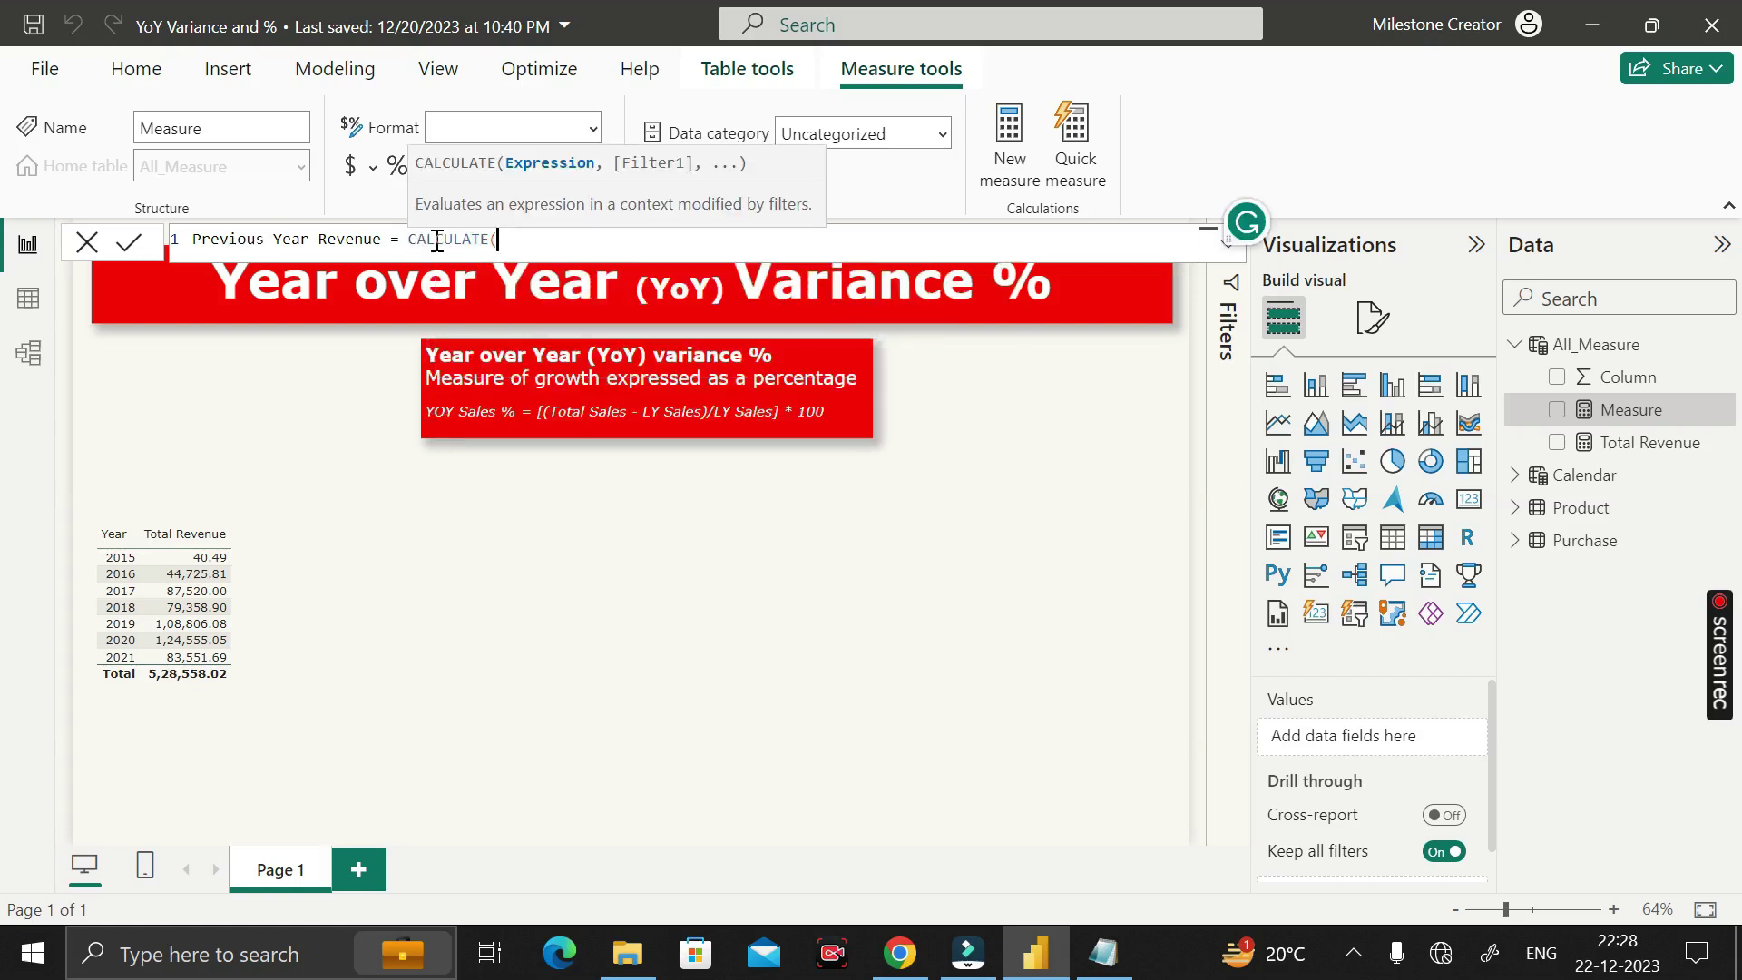
text(tota)
key(Tab)
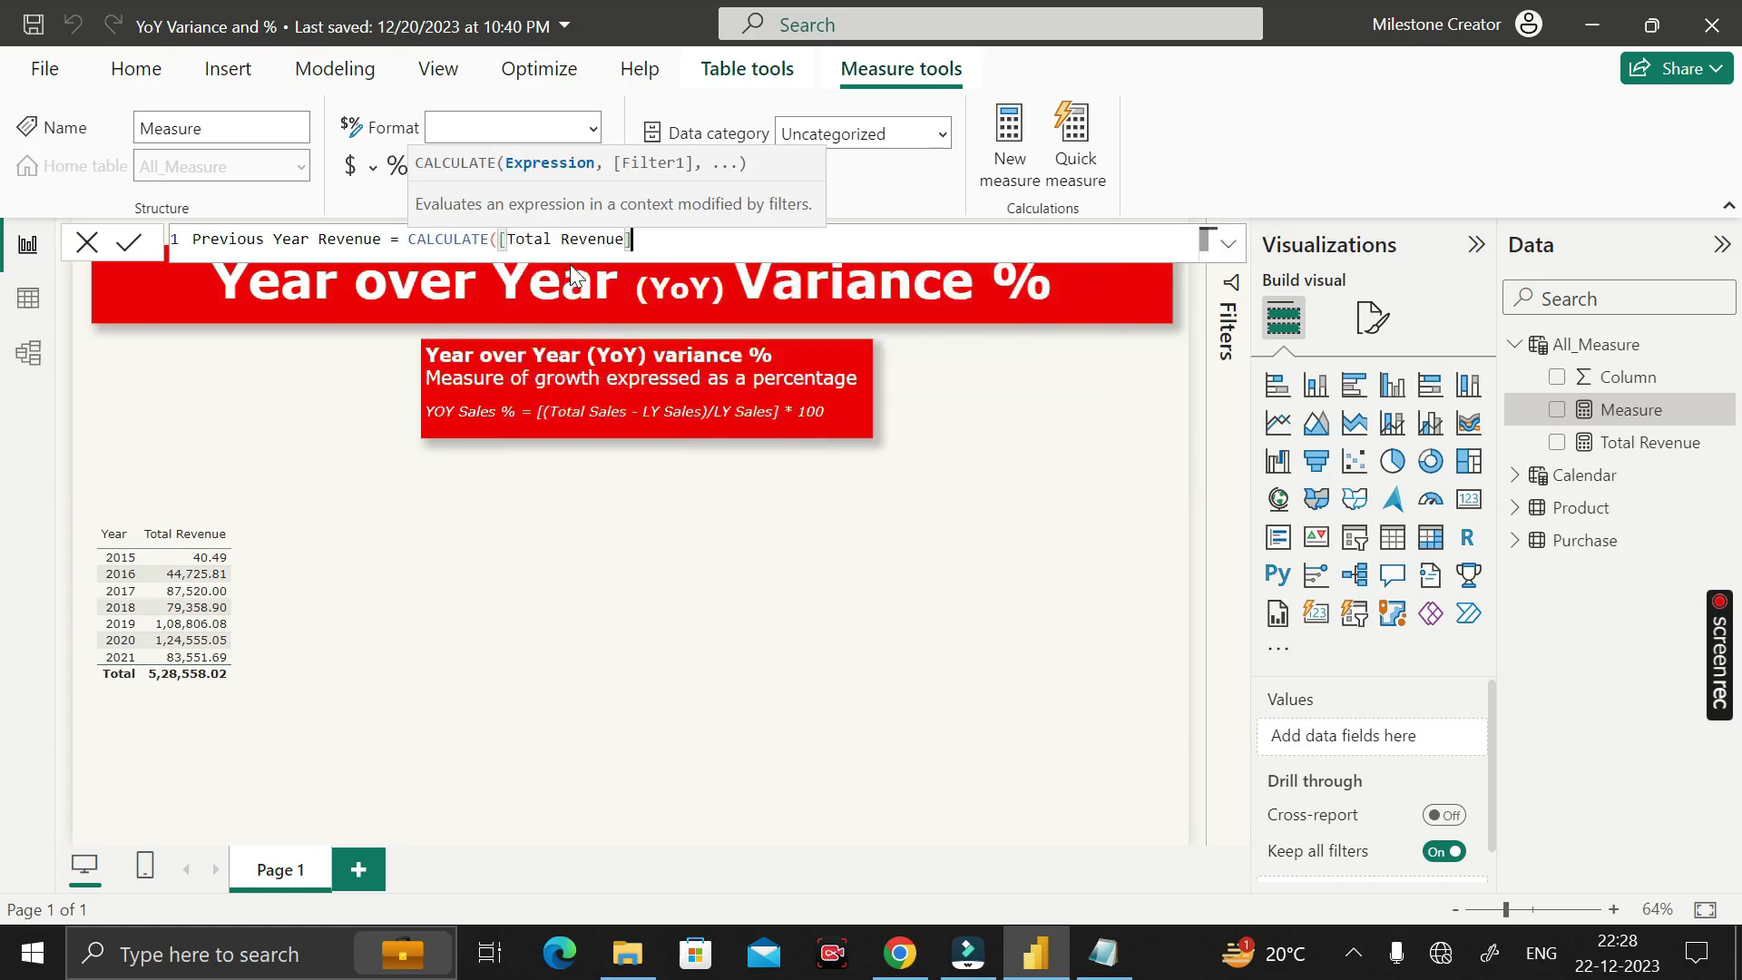
text(,)
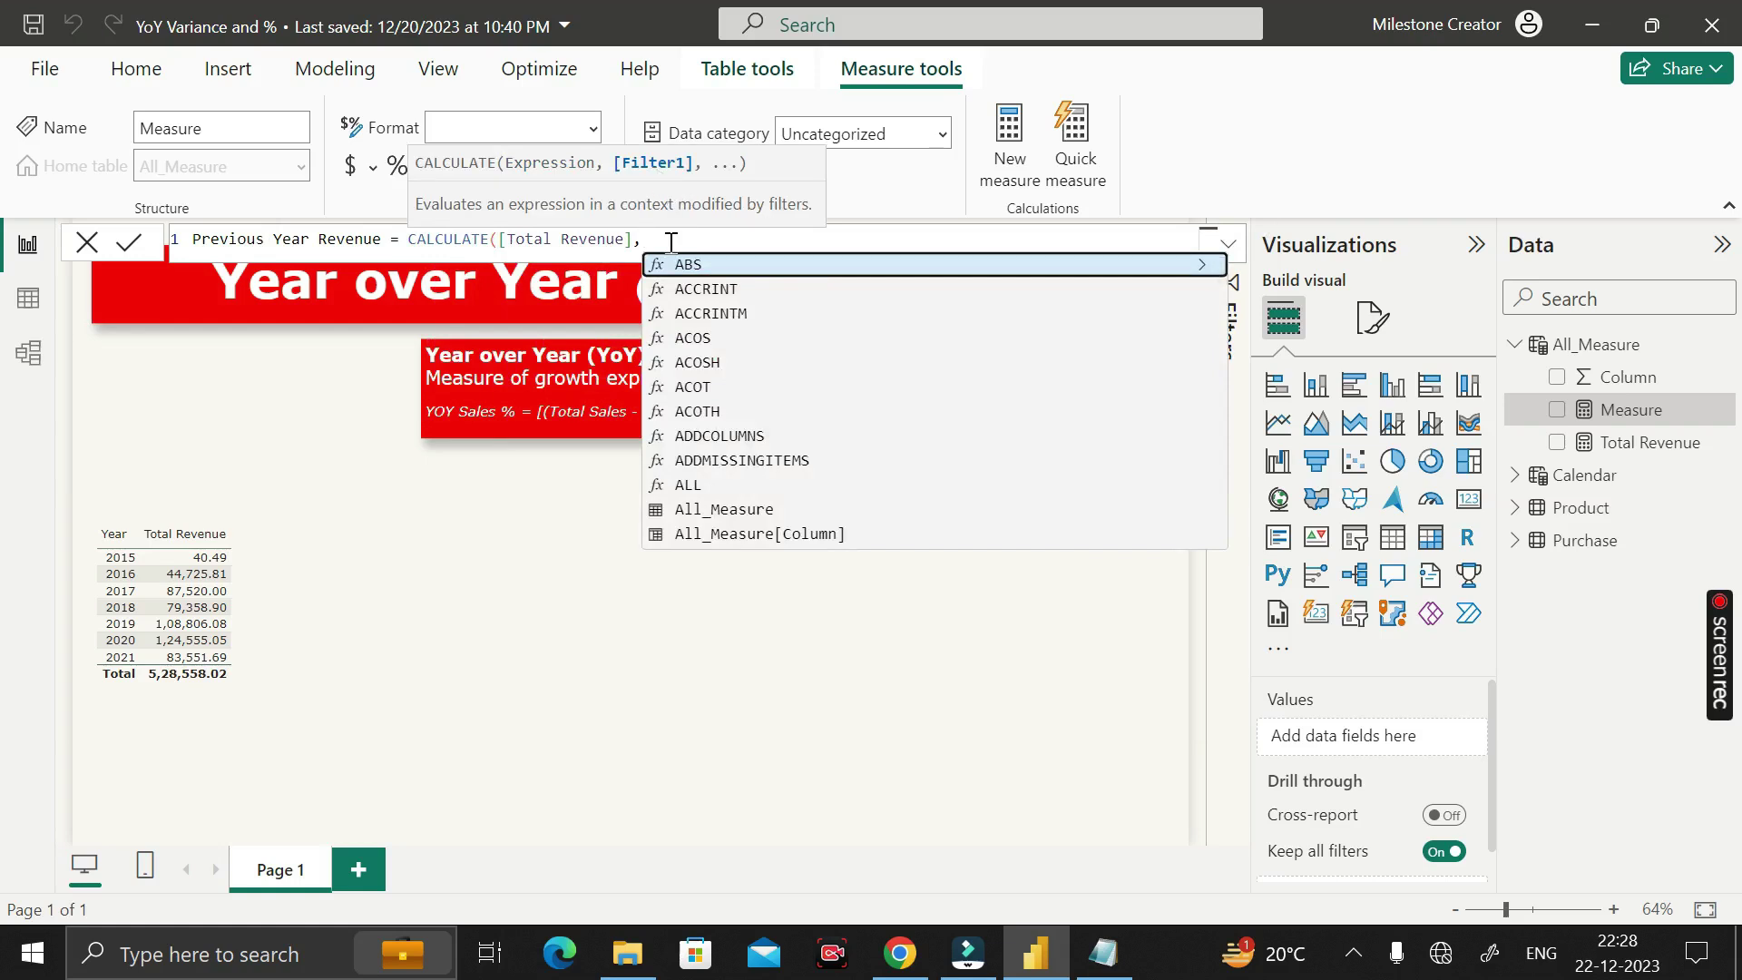
scroll(960, 485, down, 20)
scroll(964, 490, up, 20)
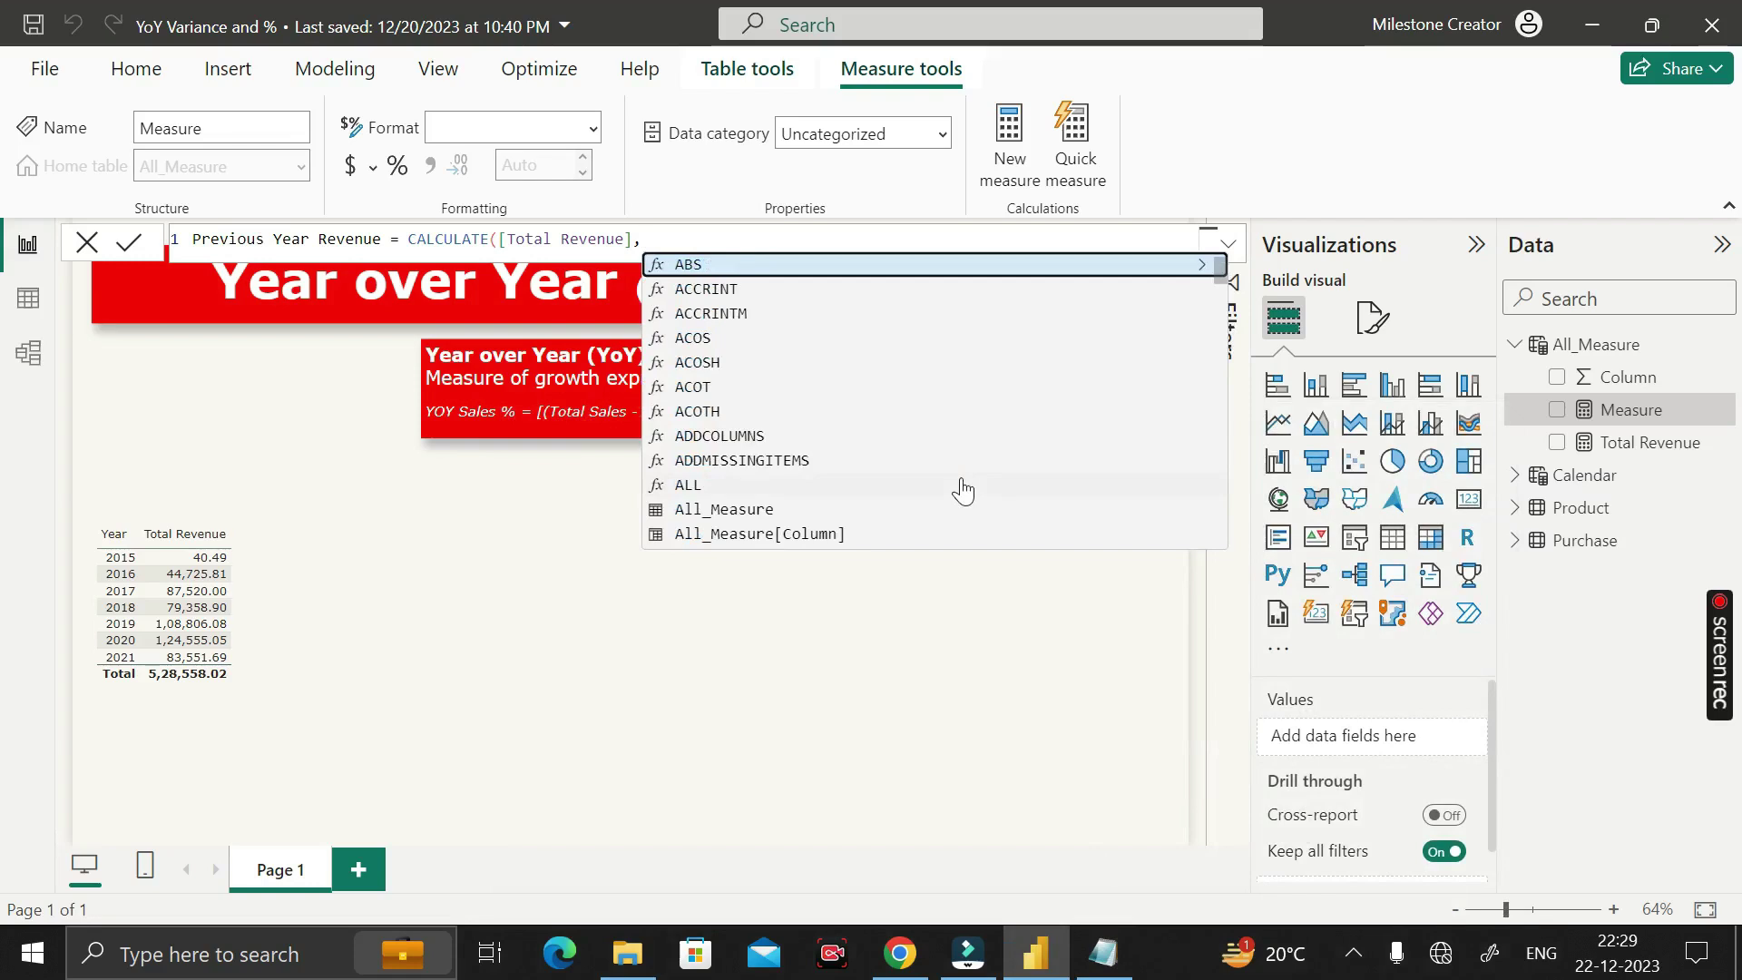
Add a DATEADD filter to the Previous Year Revenue formula, using 'Calendar'[Date] as its dates
text(date)
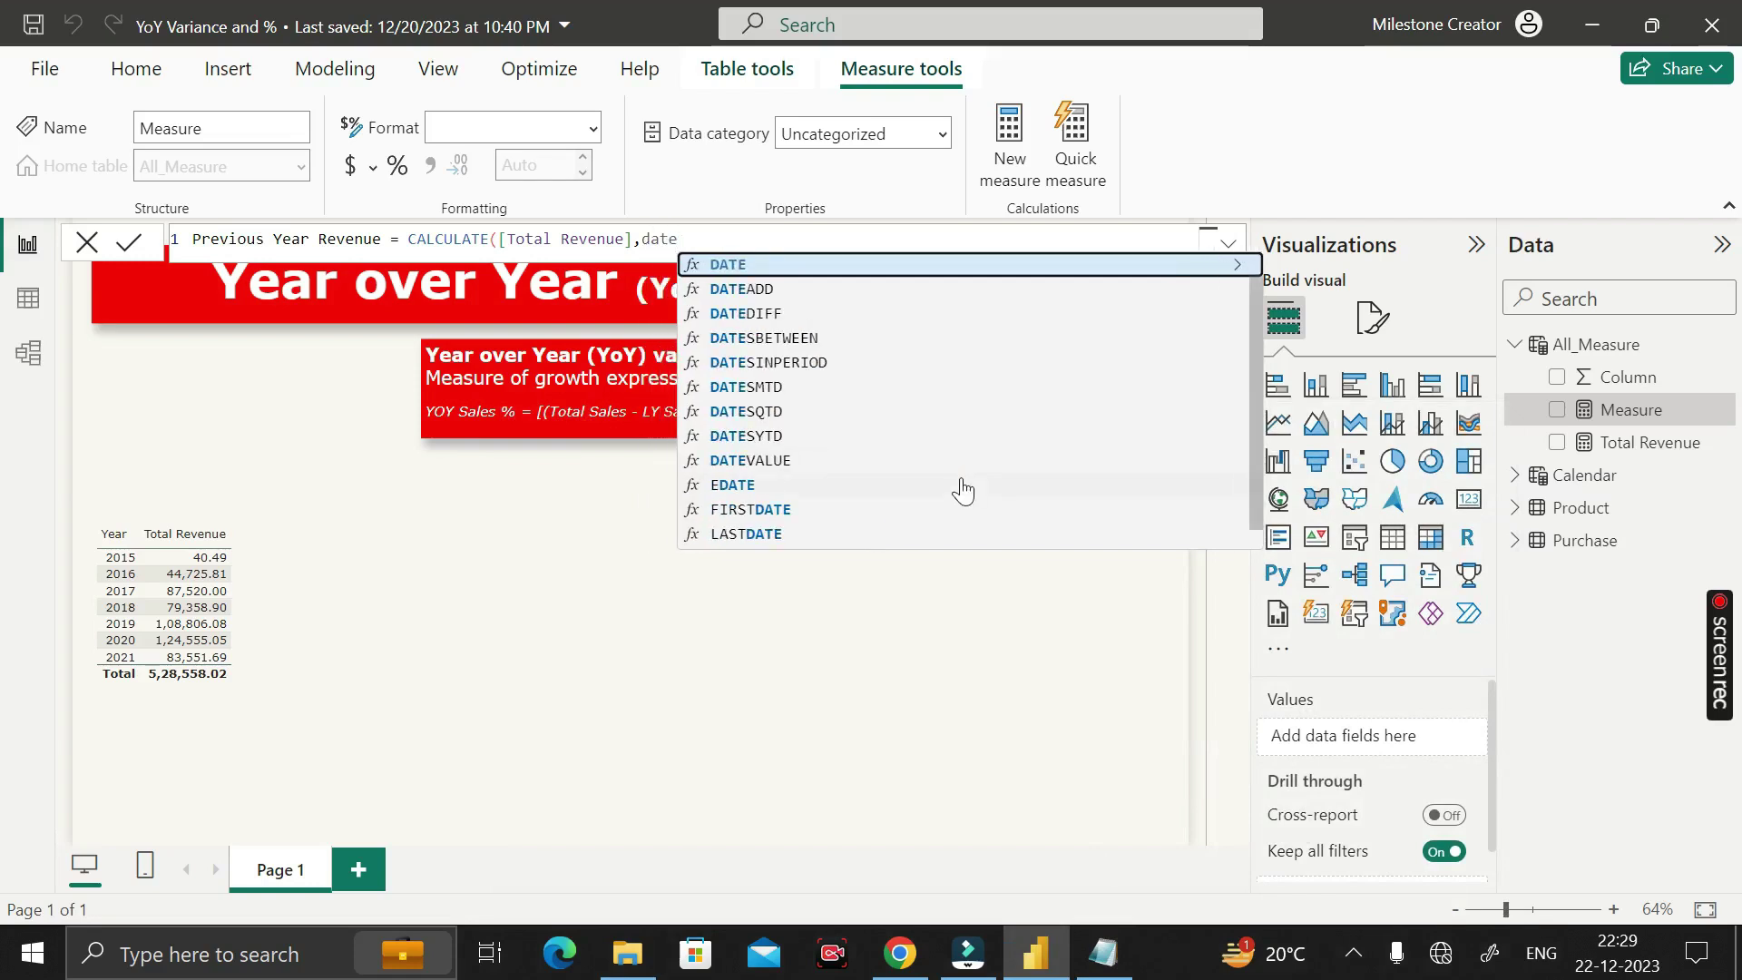
key(Down)
key(Tab)
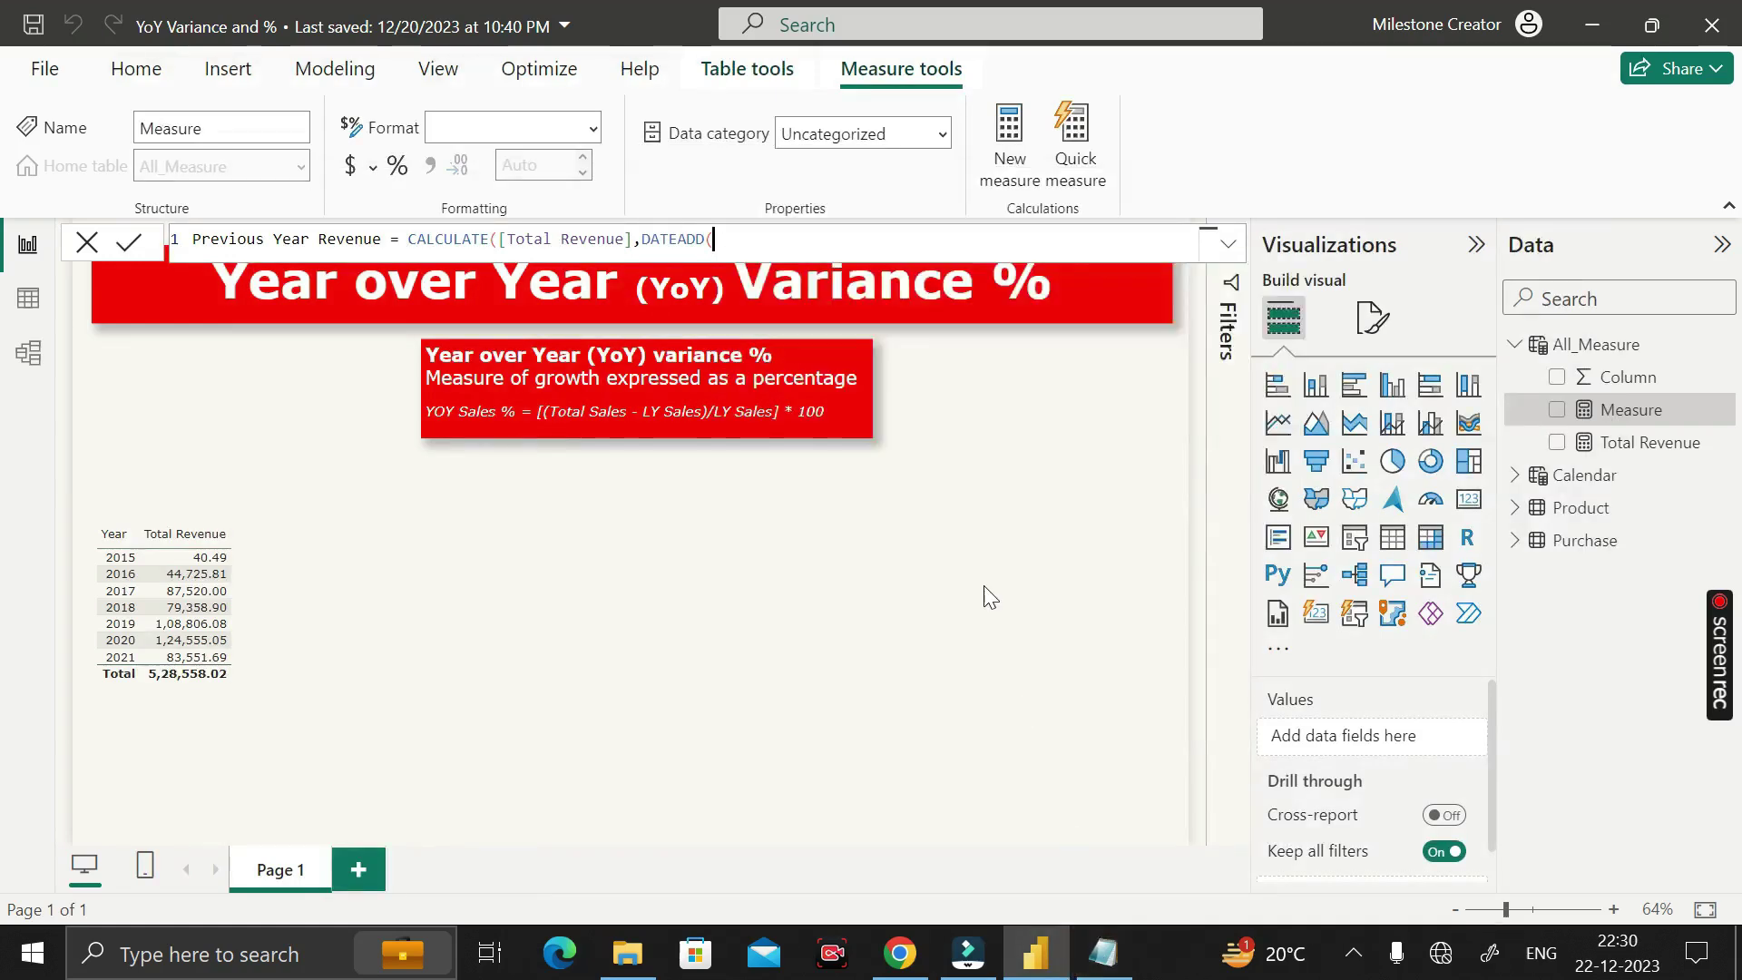
text(date)
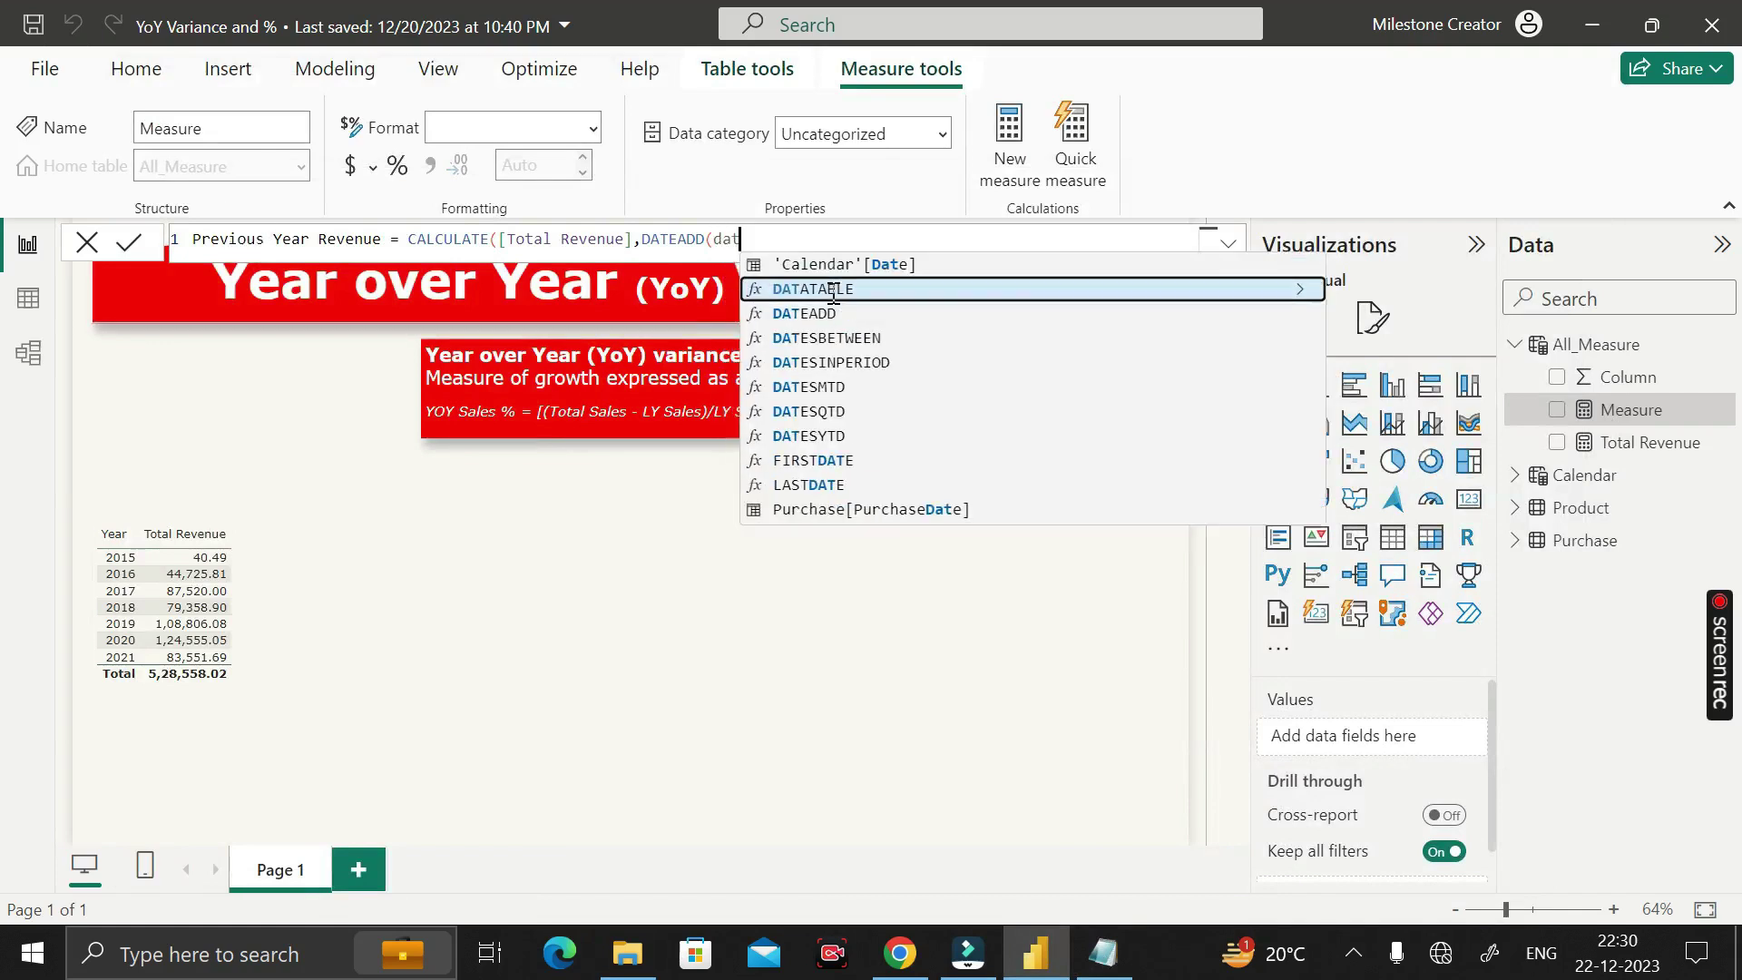
key(Up)
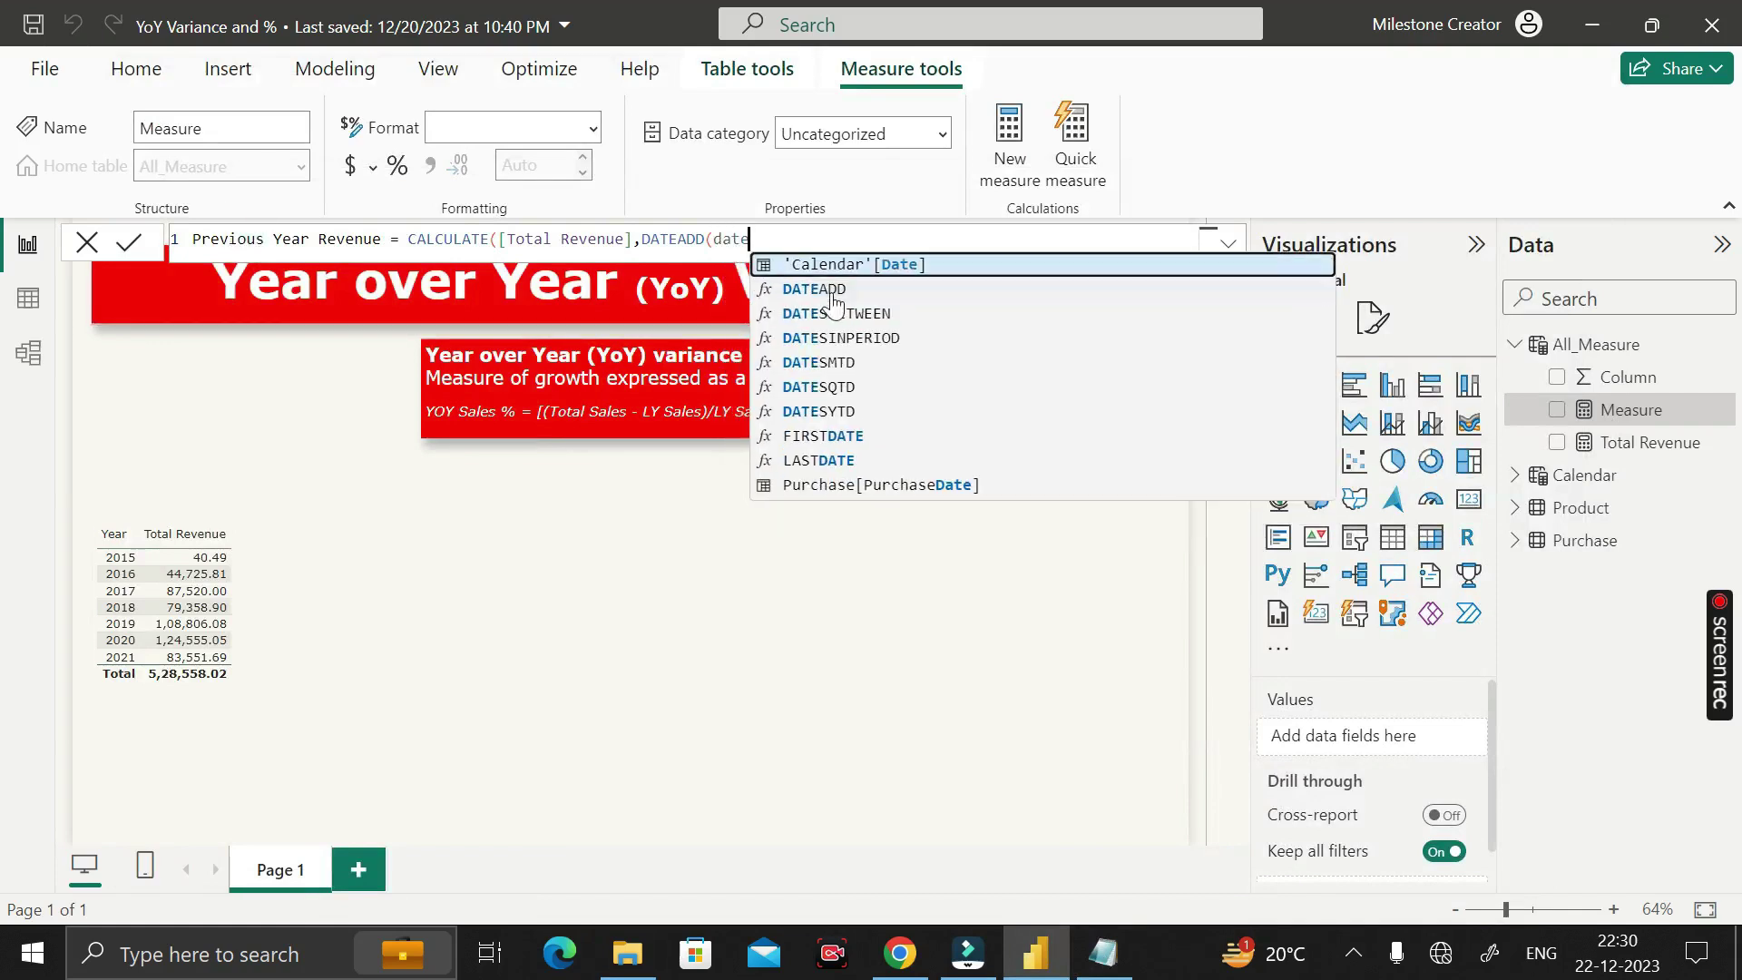
key(Tab)
Set the DATEADD shift to -1 with the YEAR interval, then close and commit the Previous Year Revenue formula
text(,)
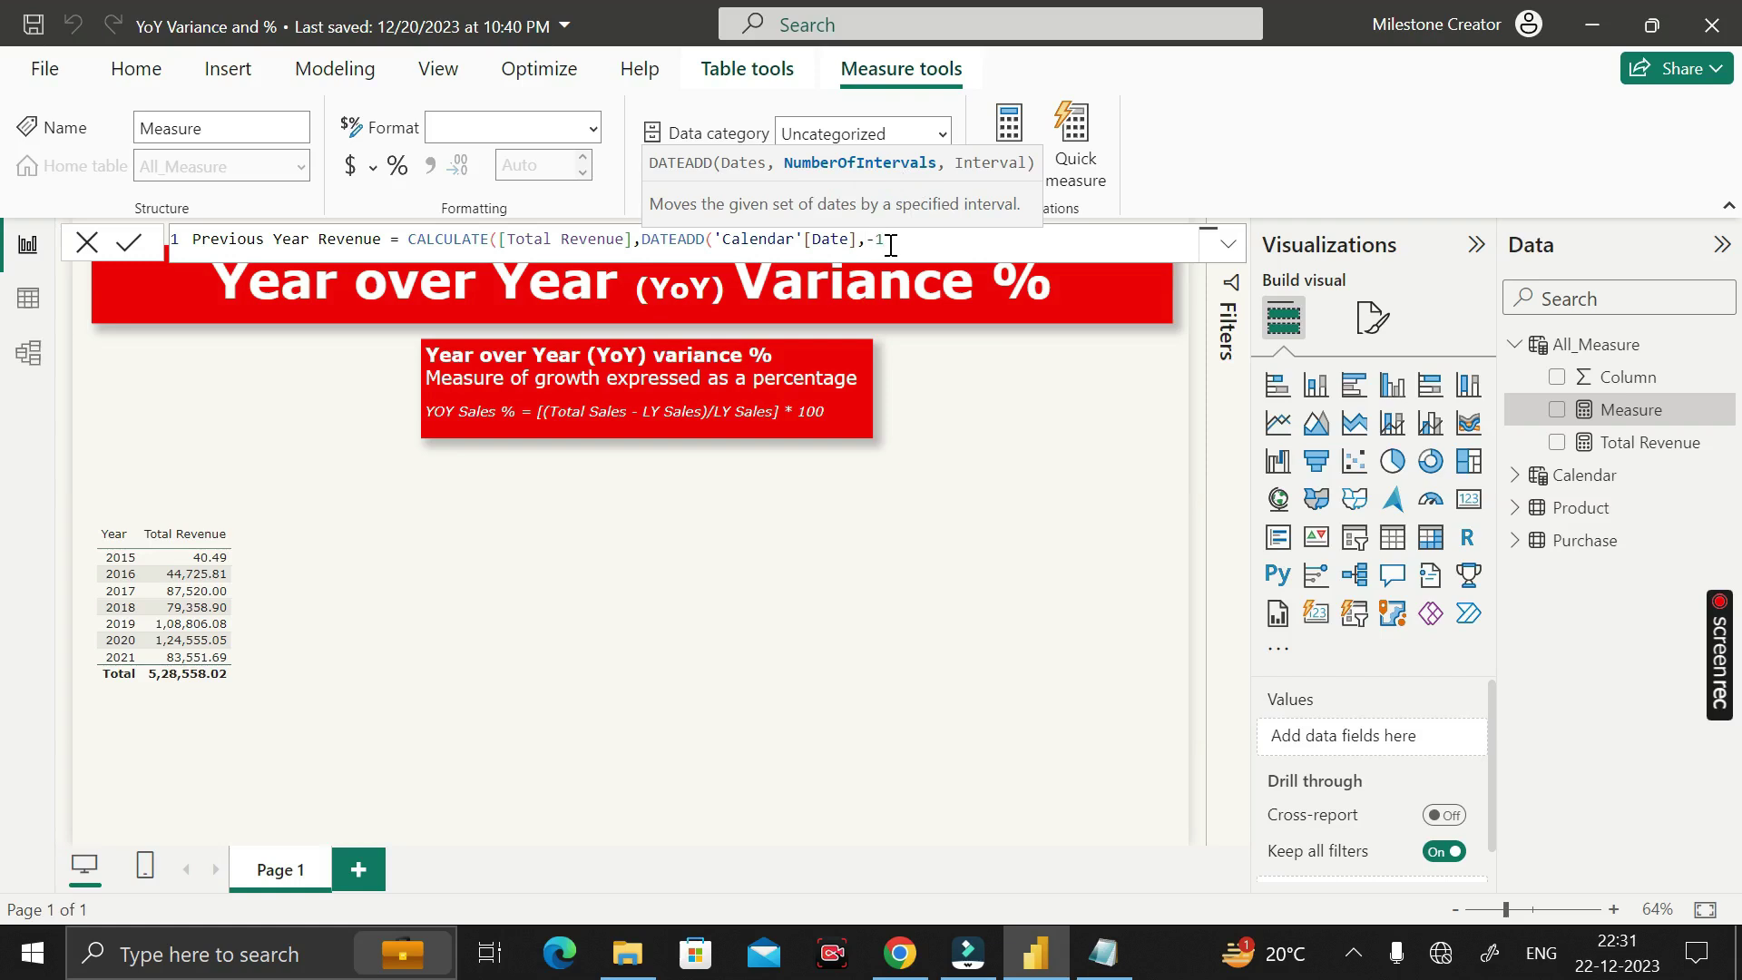
text(,)
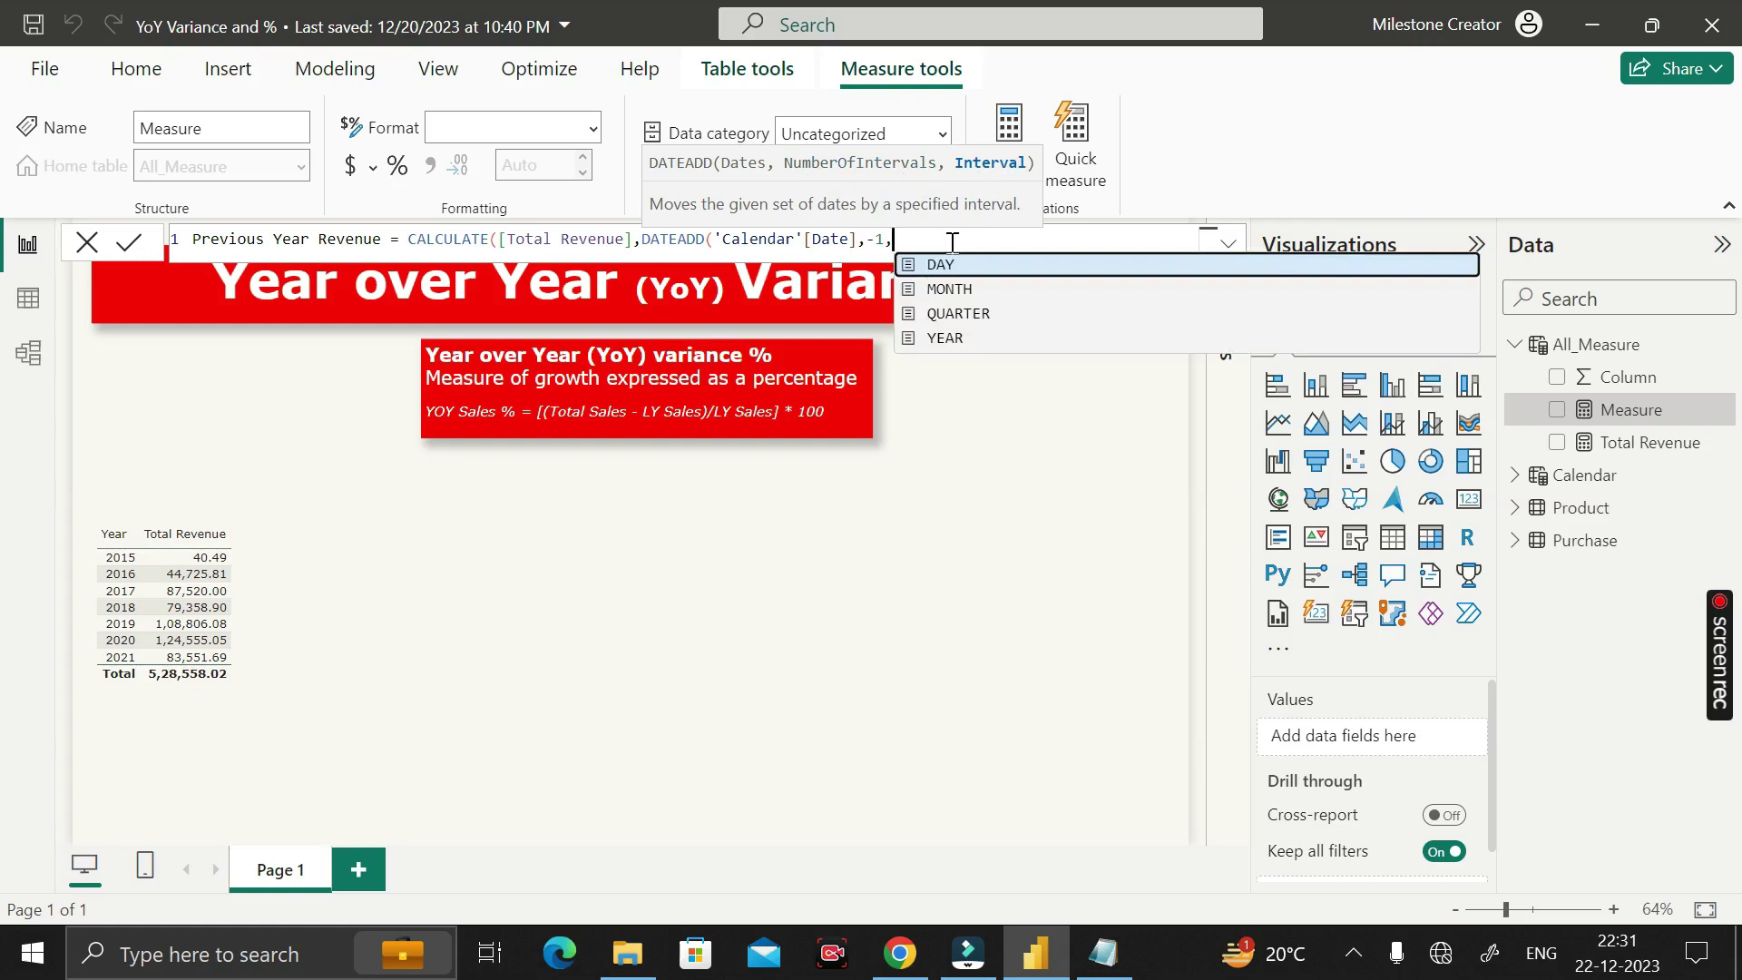
key(Down)
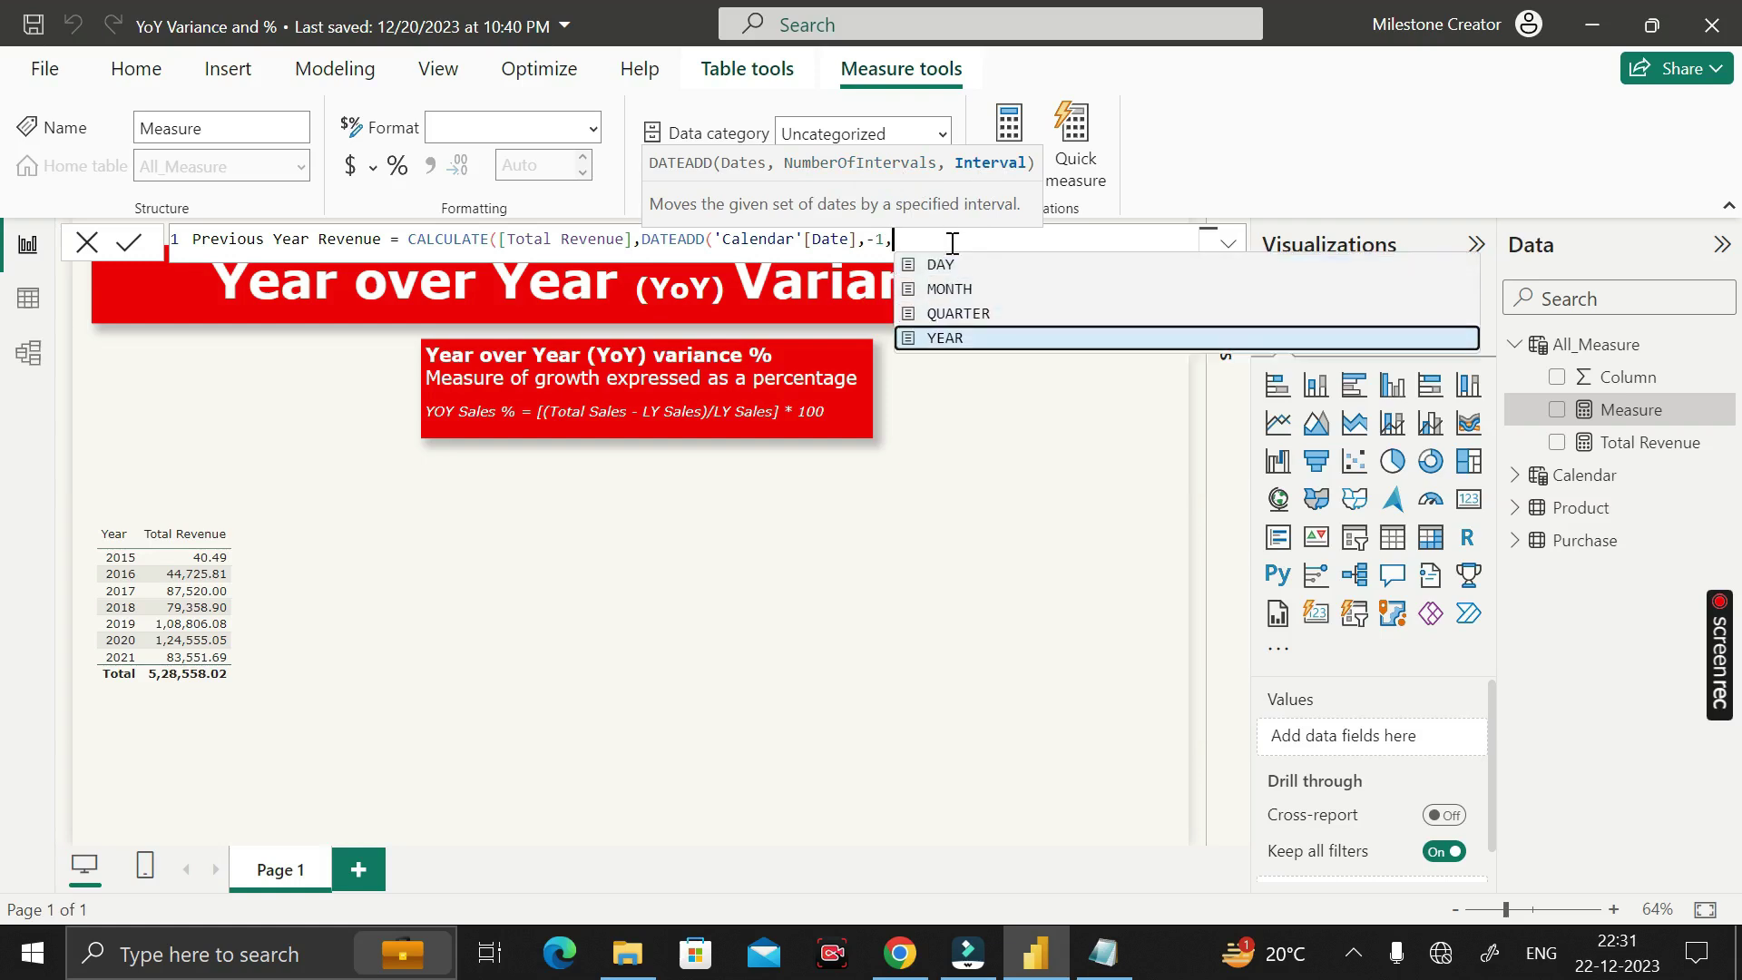
key(Tab)
text())
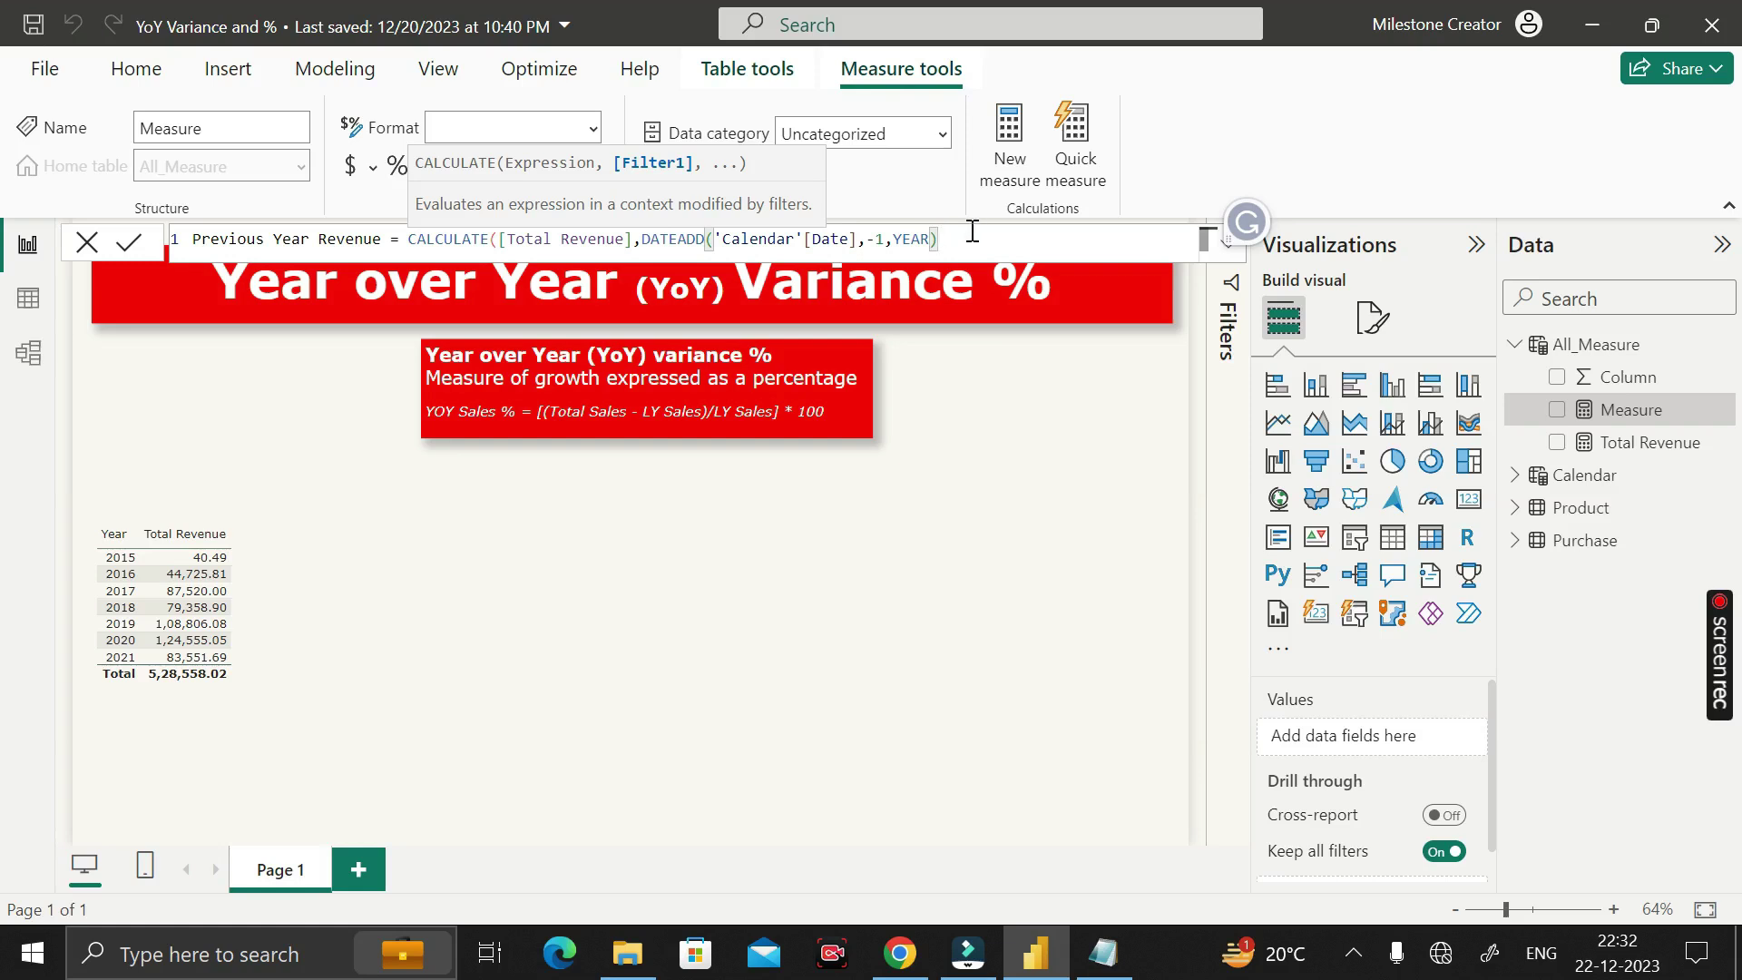
text())
key(Return)
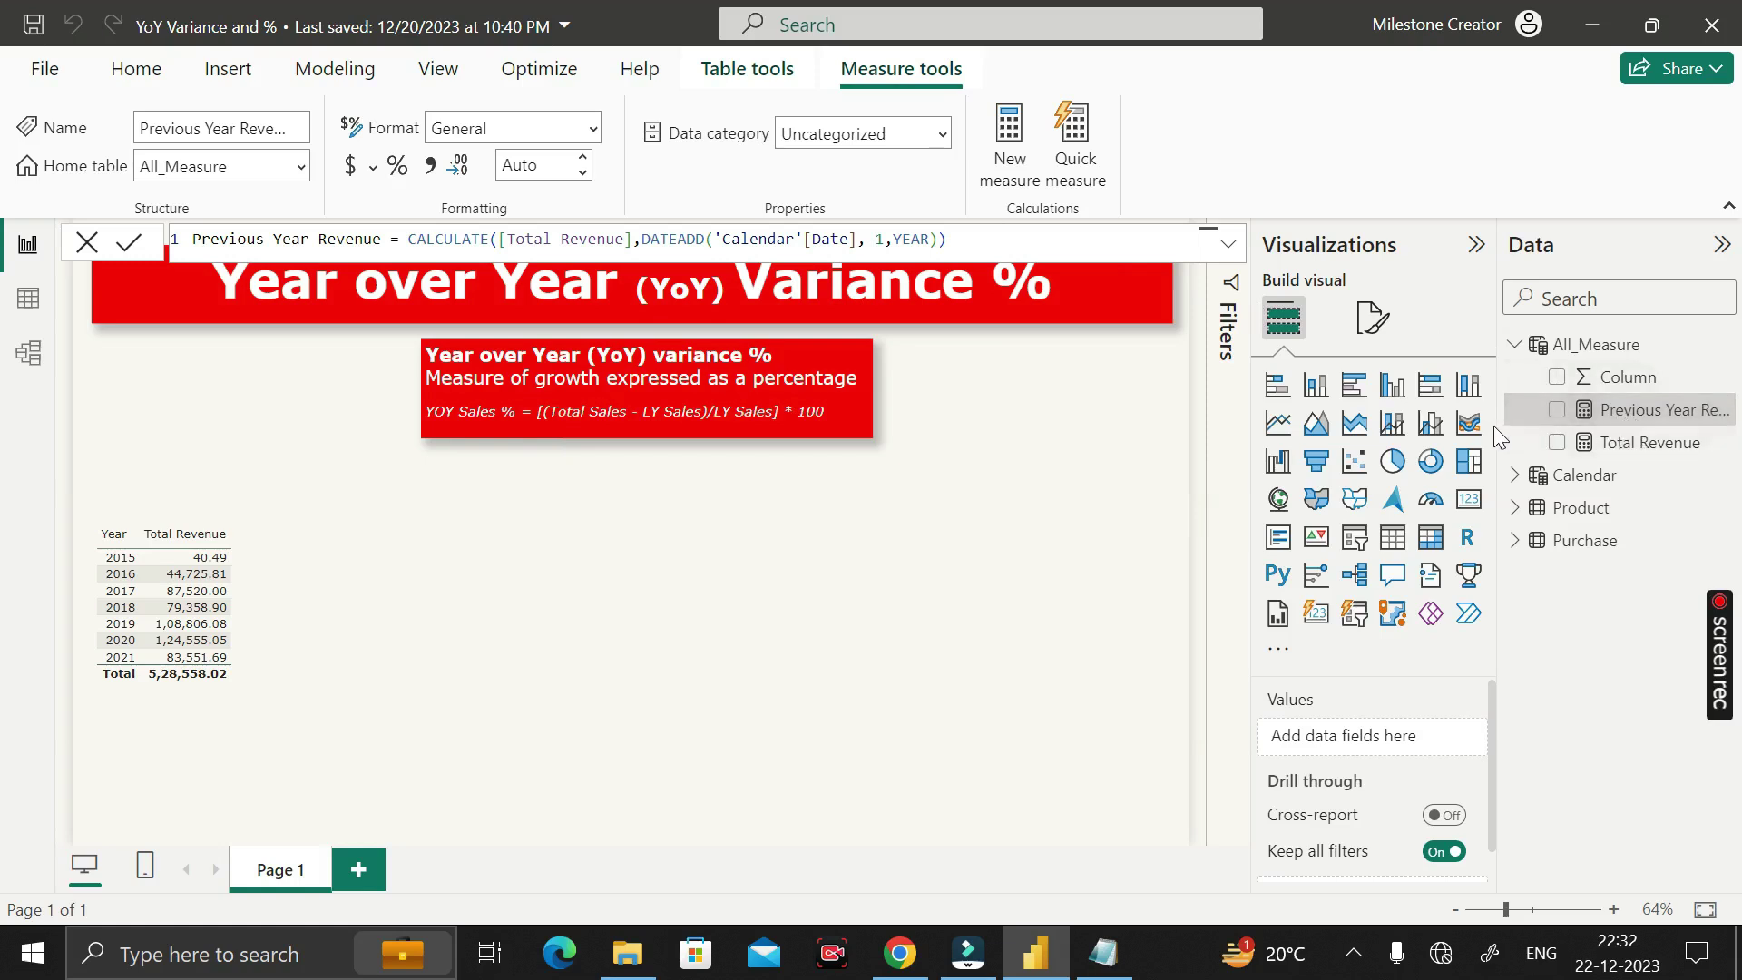
Widen the field list and add the Previous Year Revenue measure to the table visual after Total Revenue
drag(1496, 445, 1457, 447)
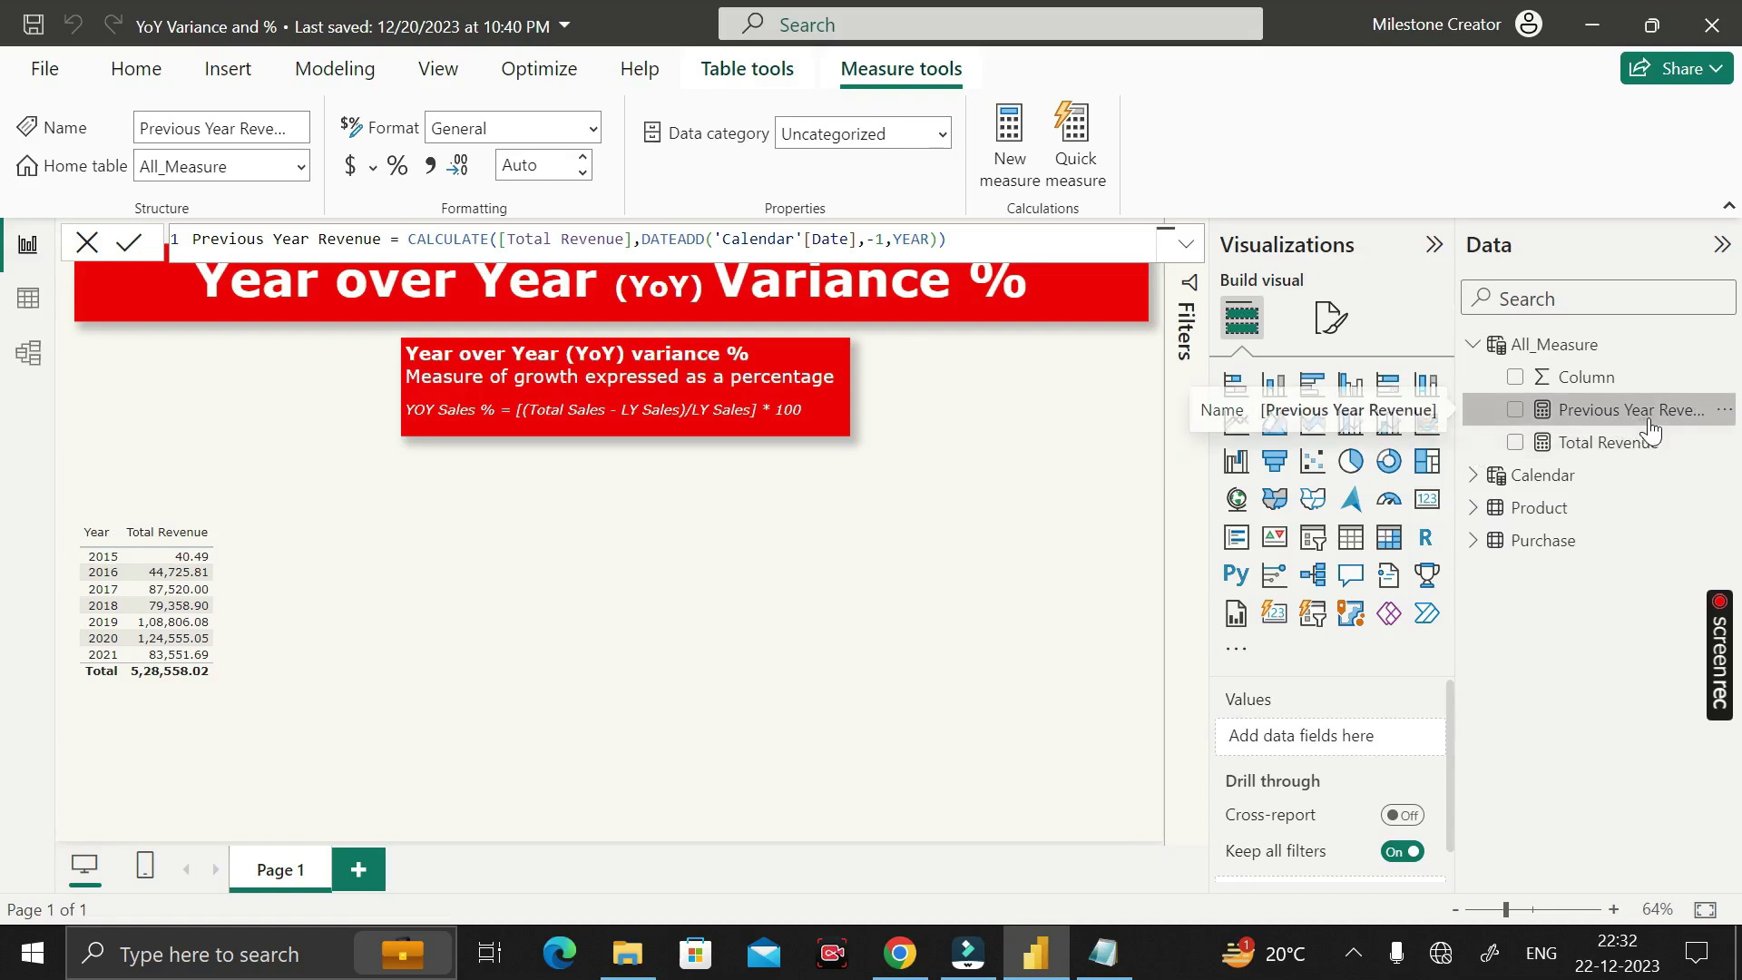
click(911, 568)
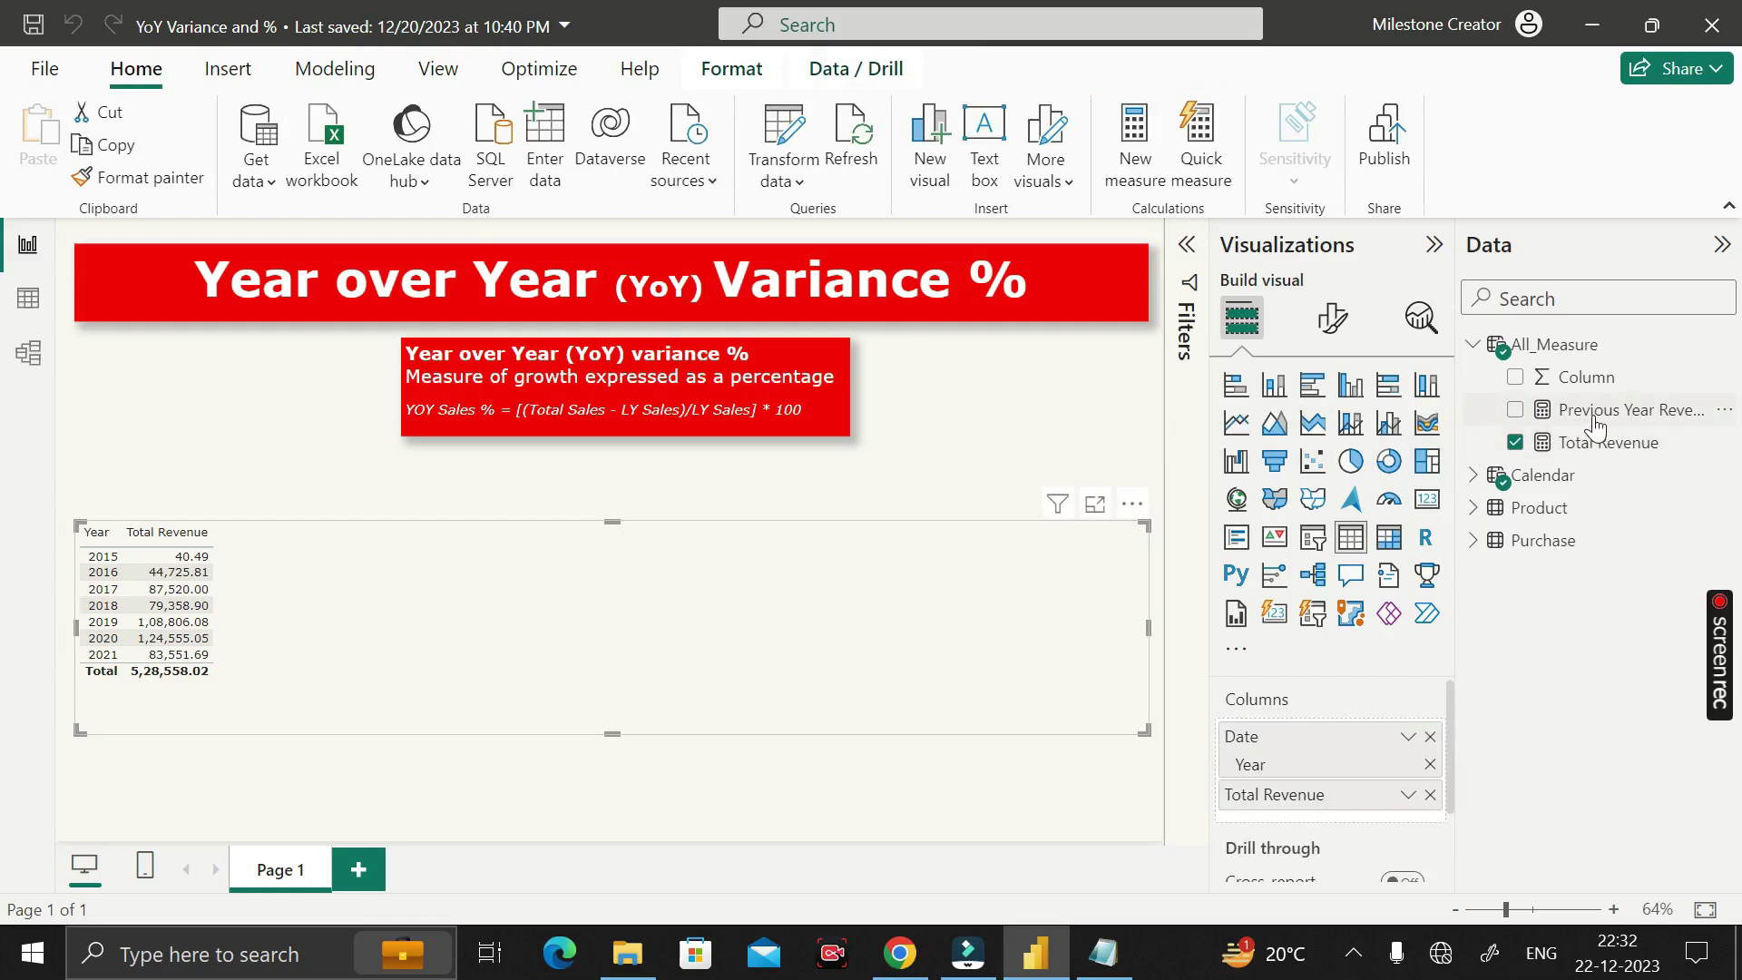
drag(1595, 416, 1344, 806)
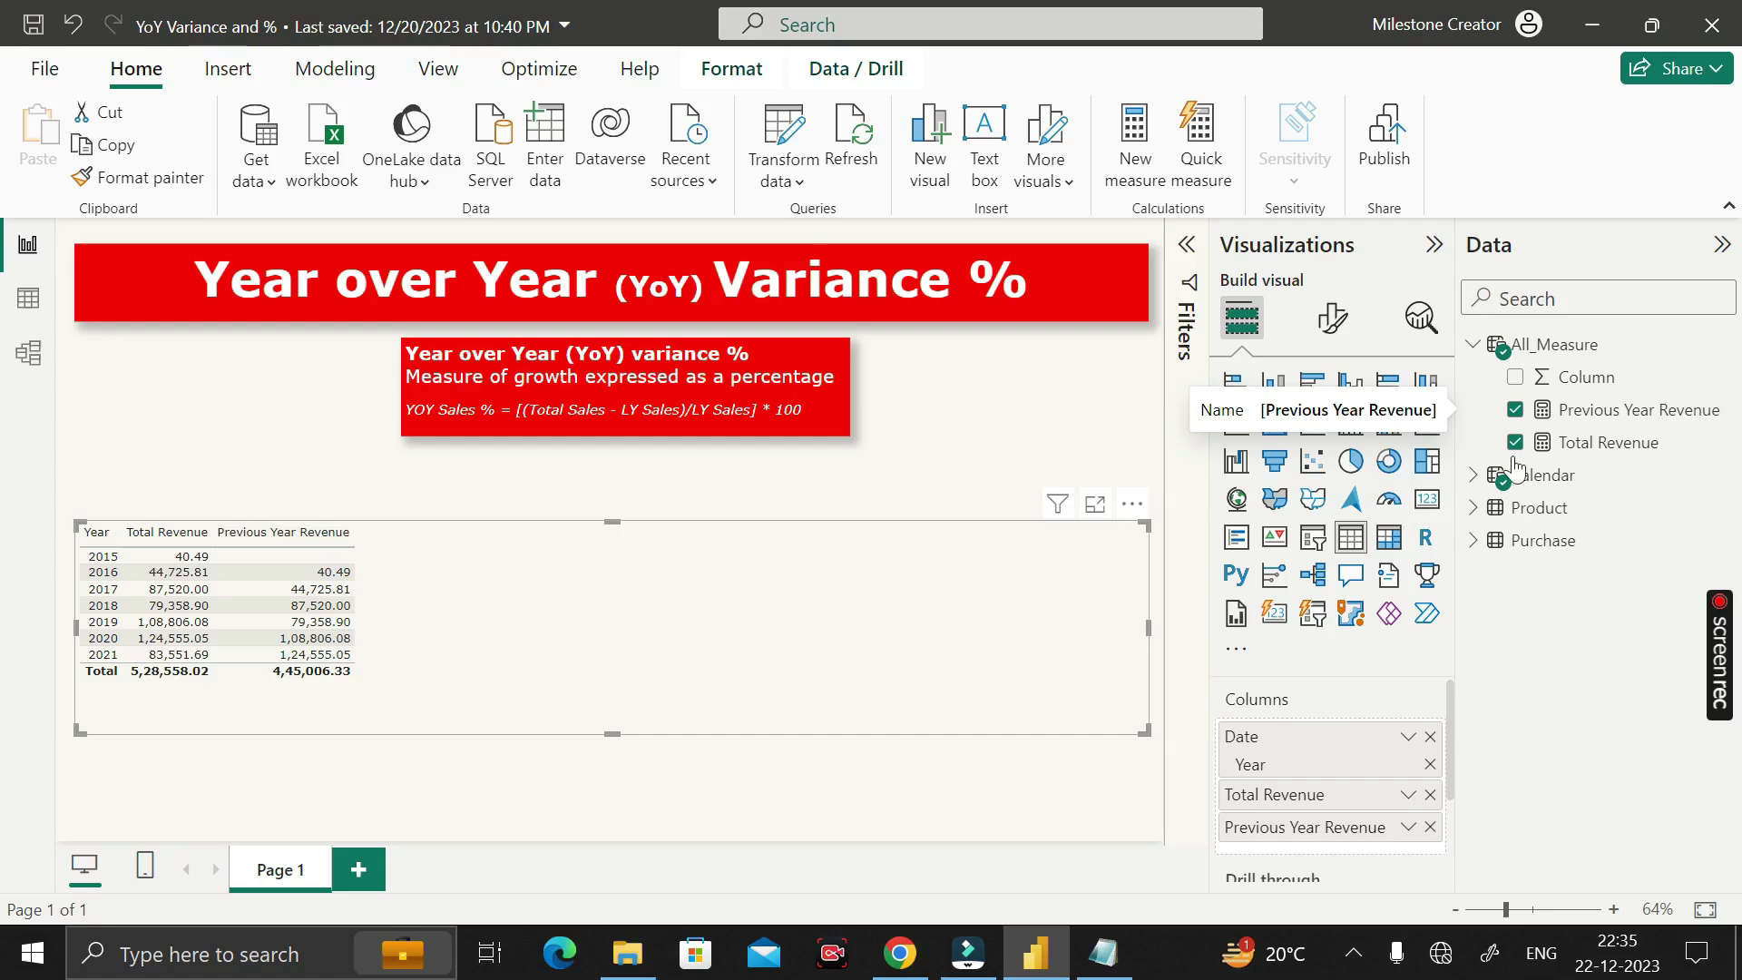
Start a new measure named YoY Variance in the All_Measure table
right_click(1583, 348)
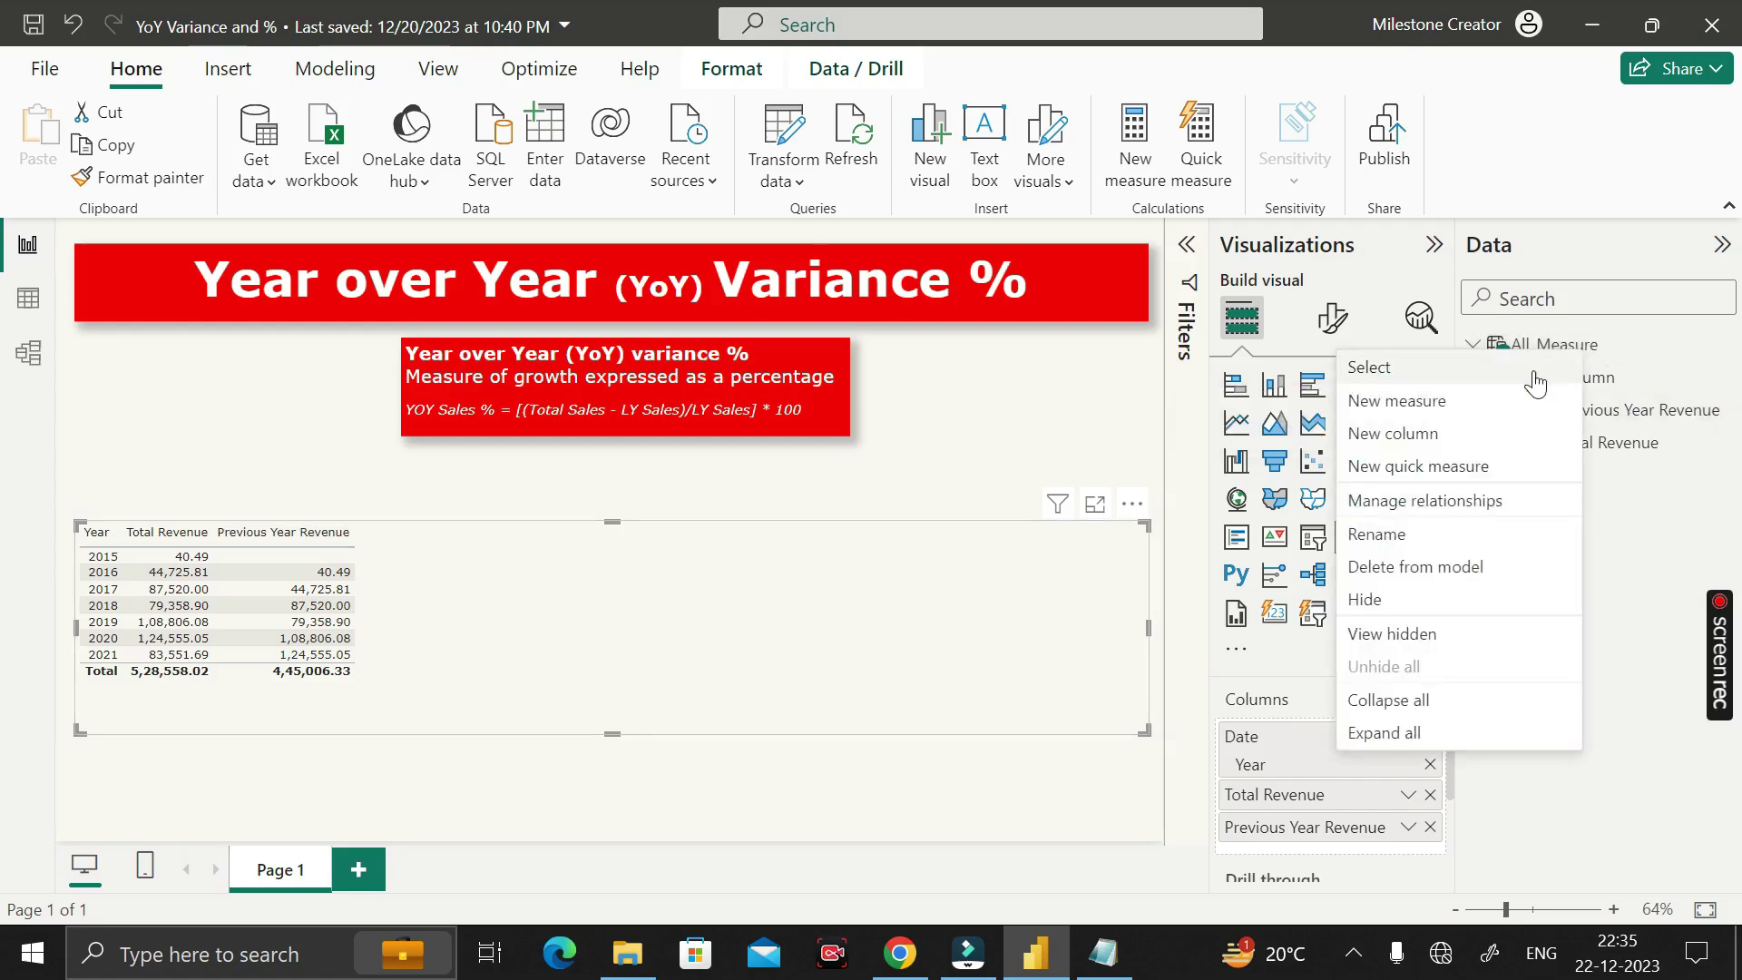
click(1457, 408)
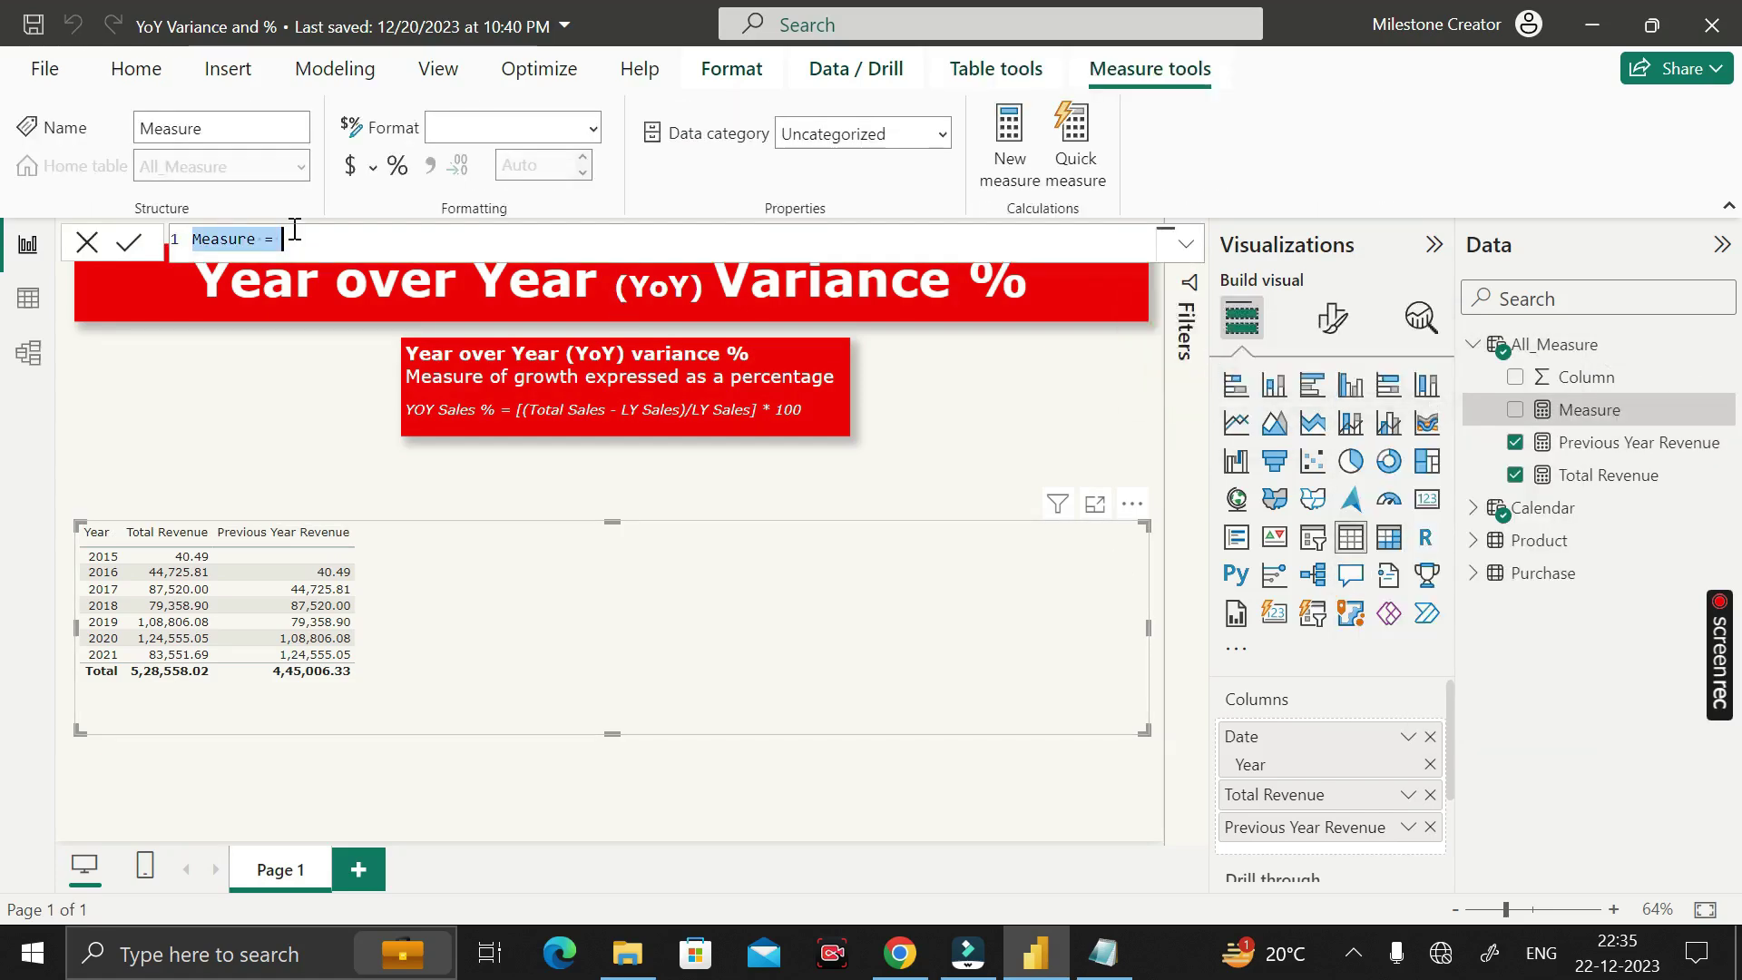
text(YoY Variance)
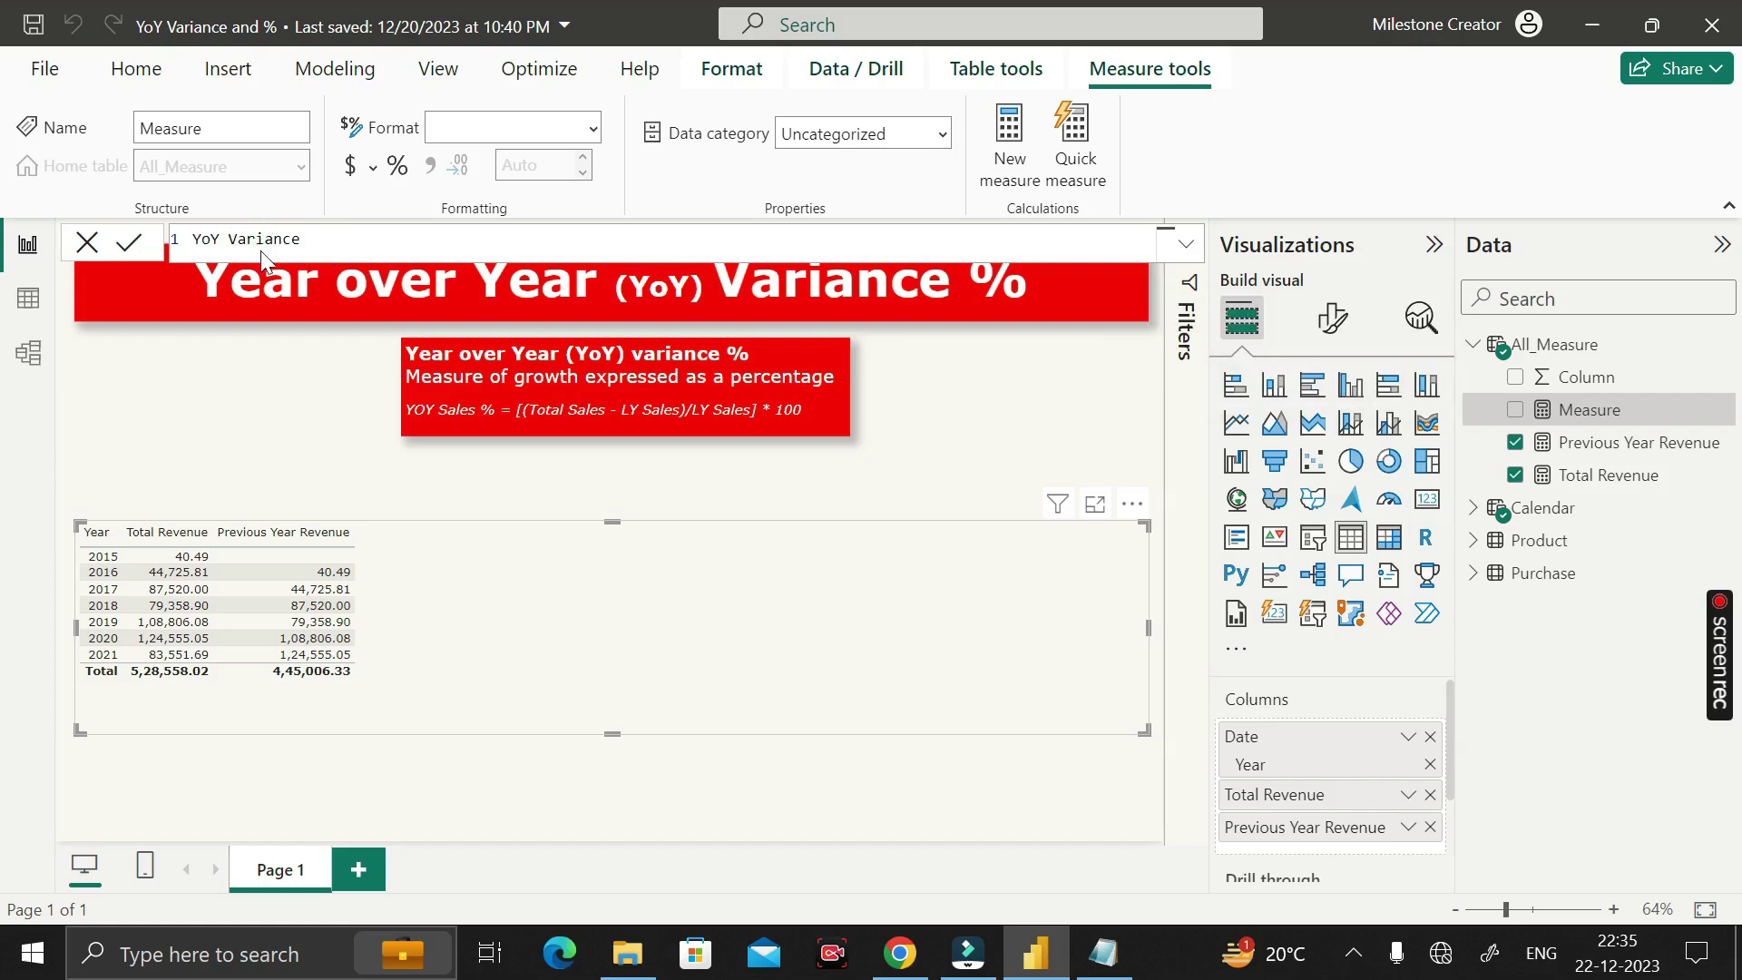
text( =)
Define YoY Variance as [Total Revenue]-[Previous Year Revenue] and add the measure to the table visual
text(tot)
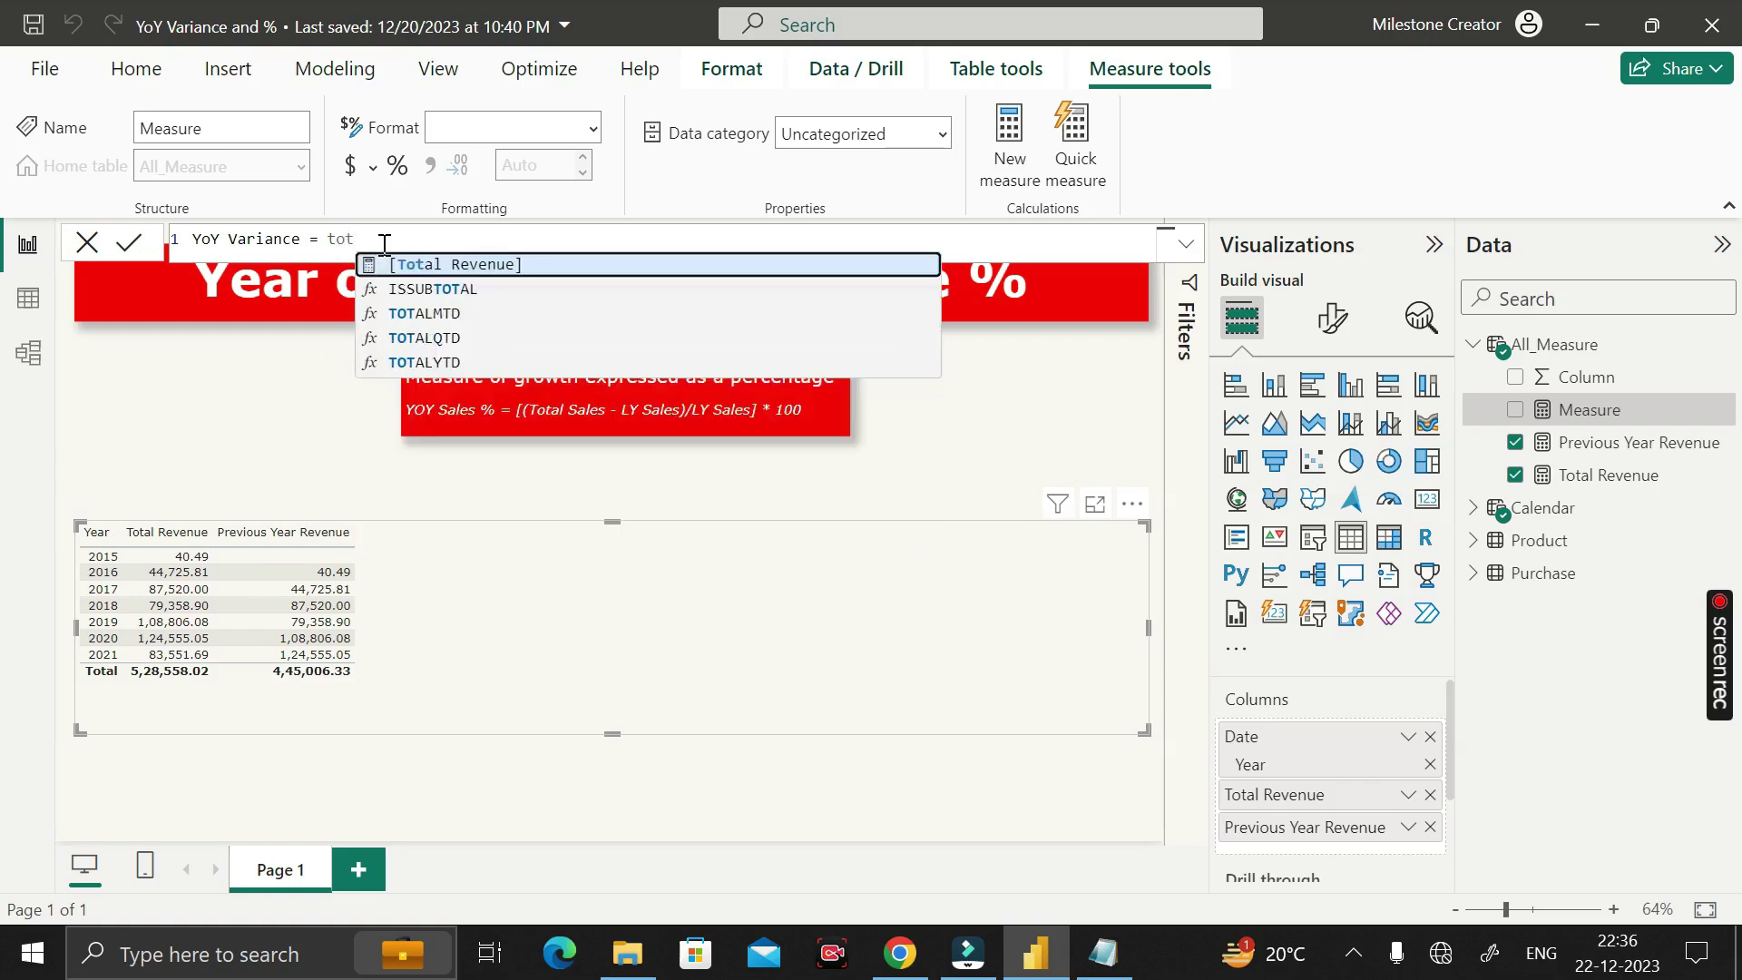
key(Tab)
text(-)
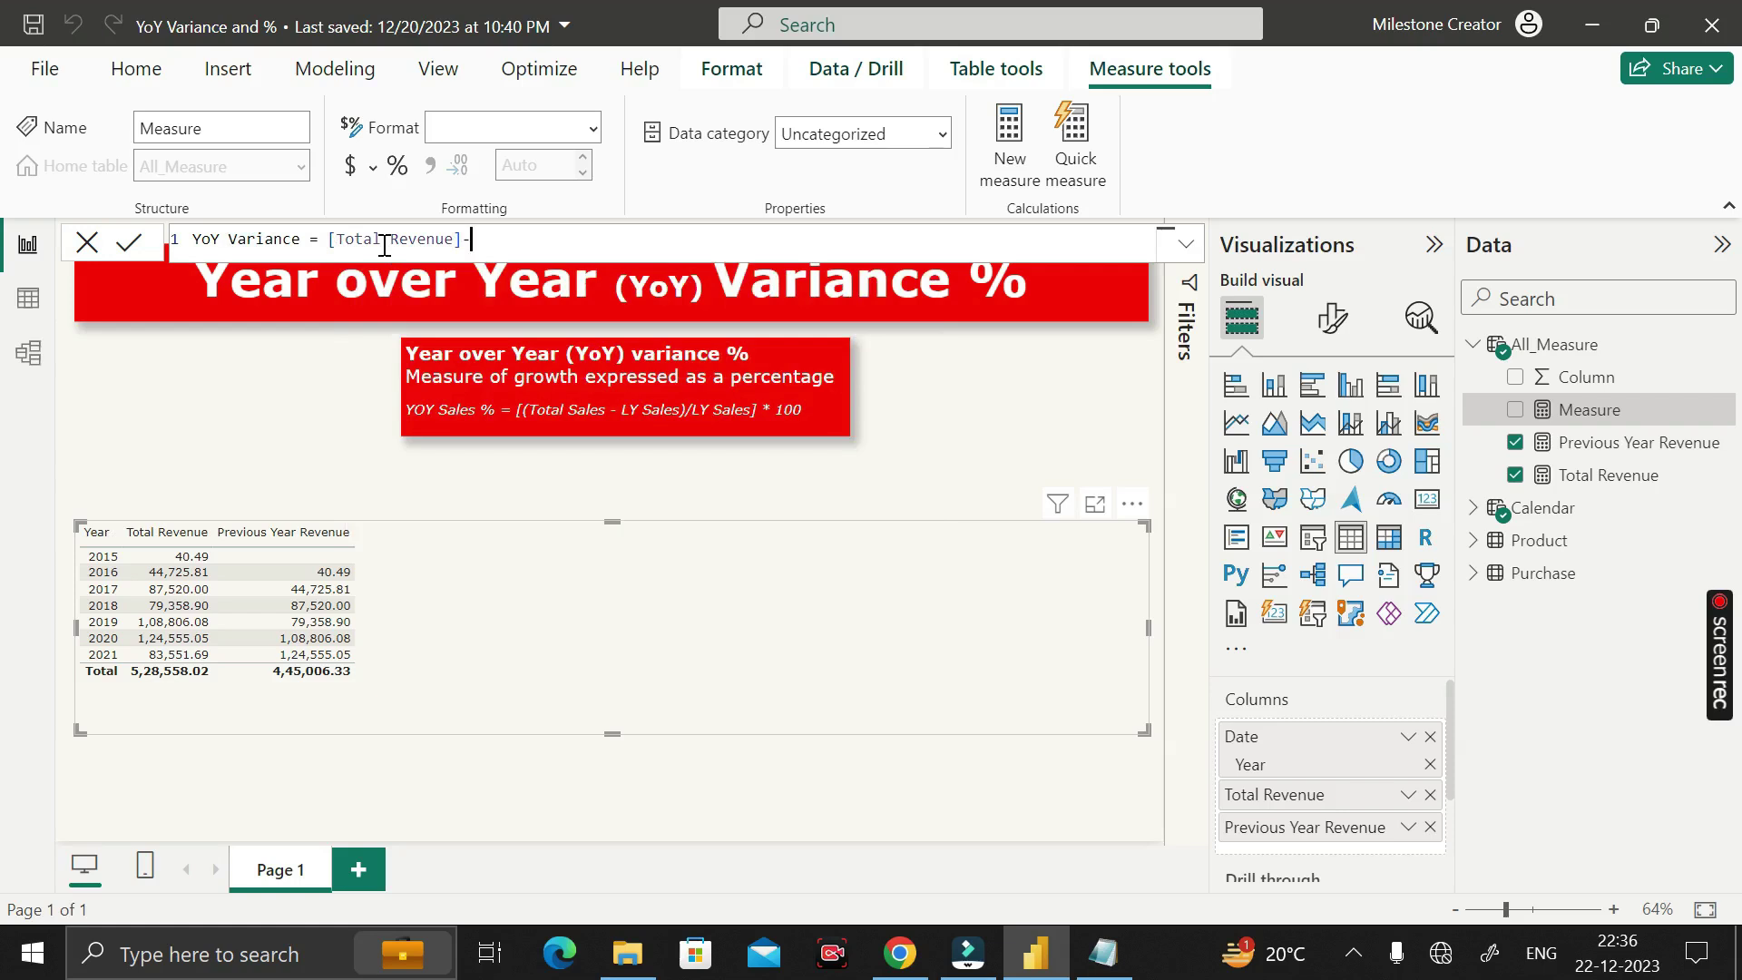
text(pr)
key(Tab)
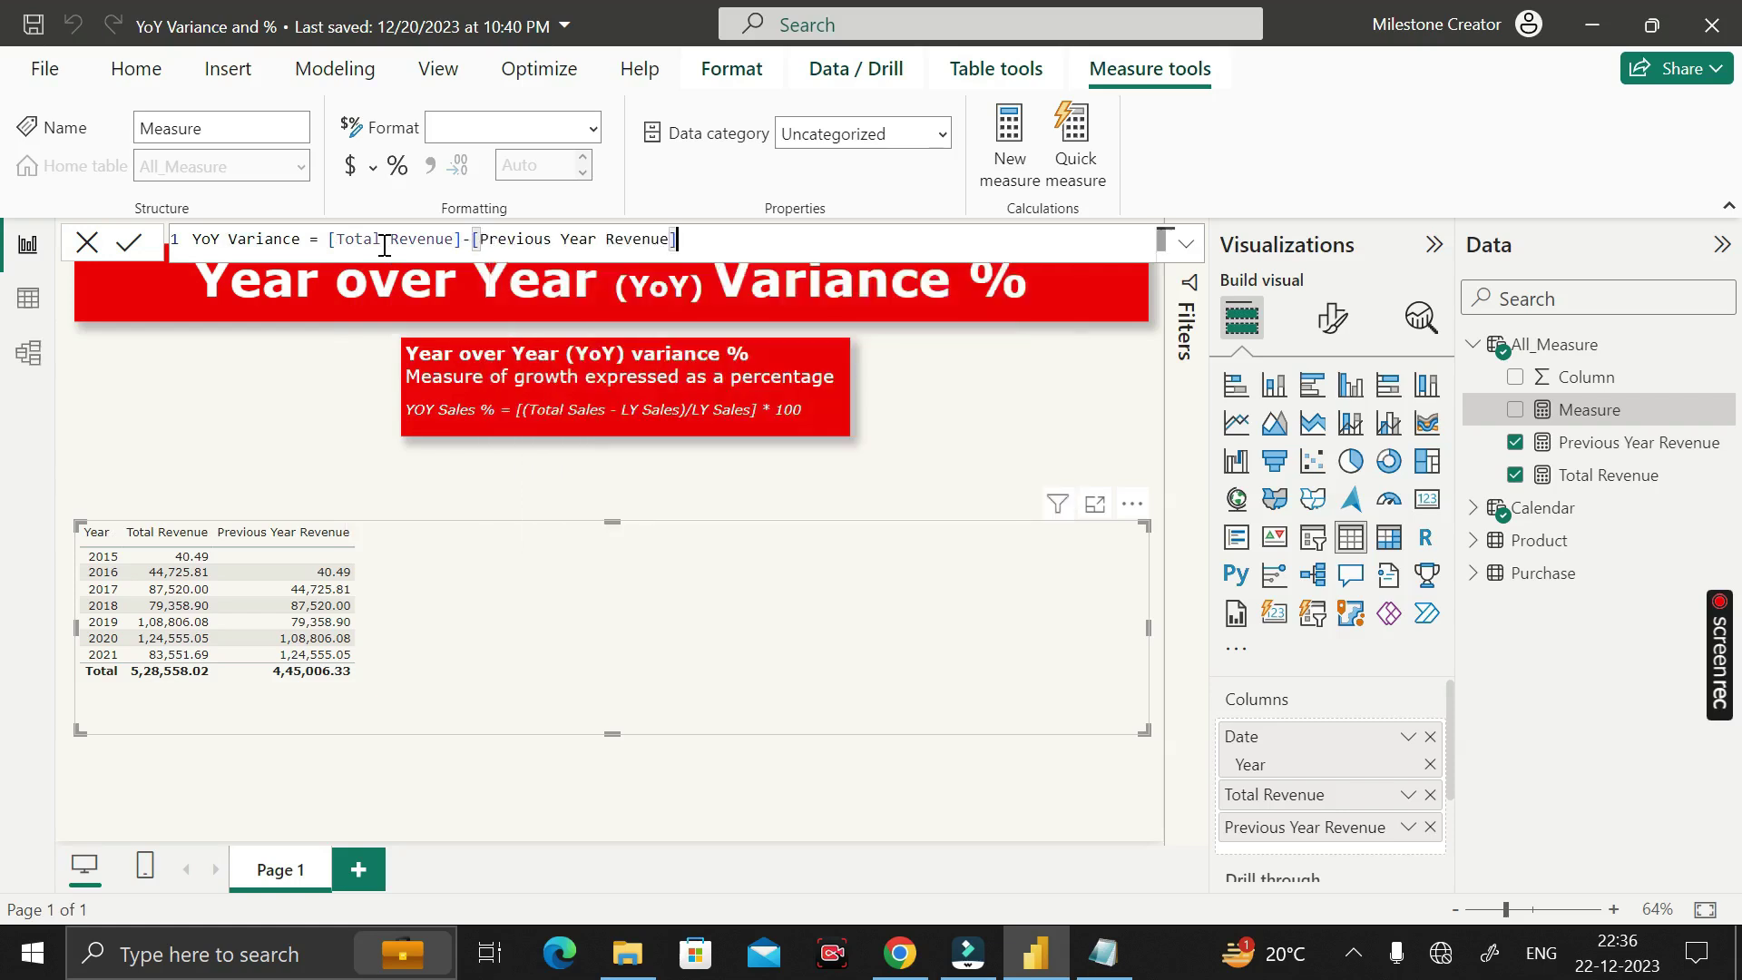
key(Return)
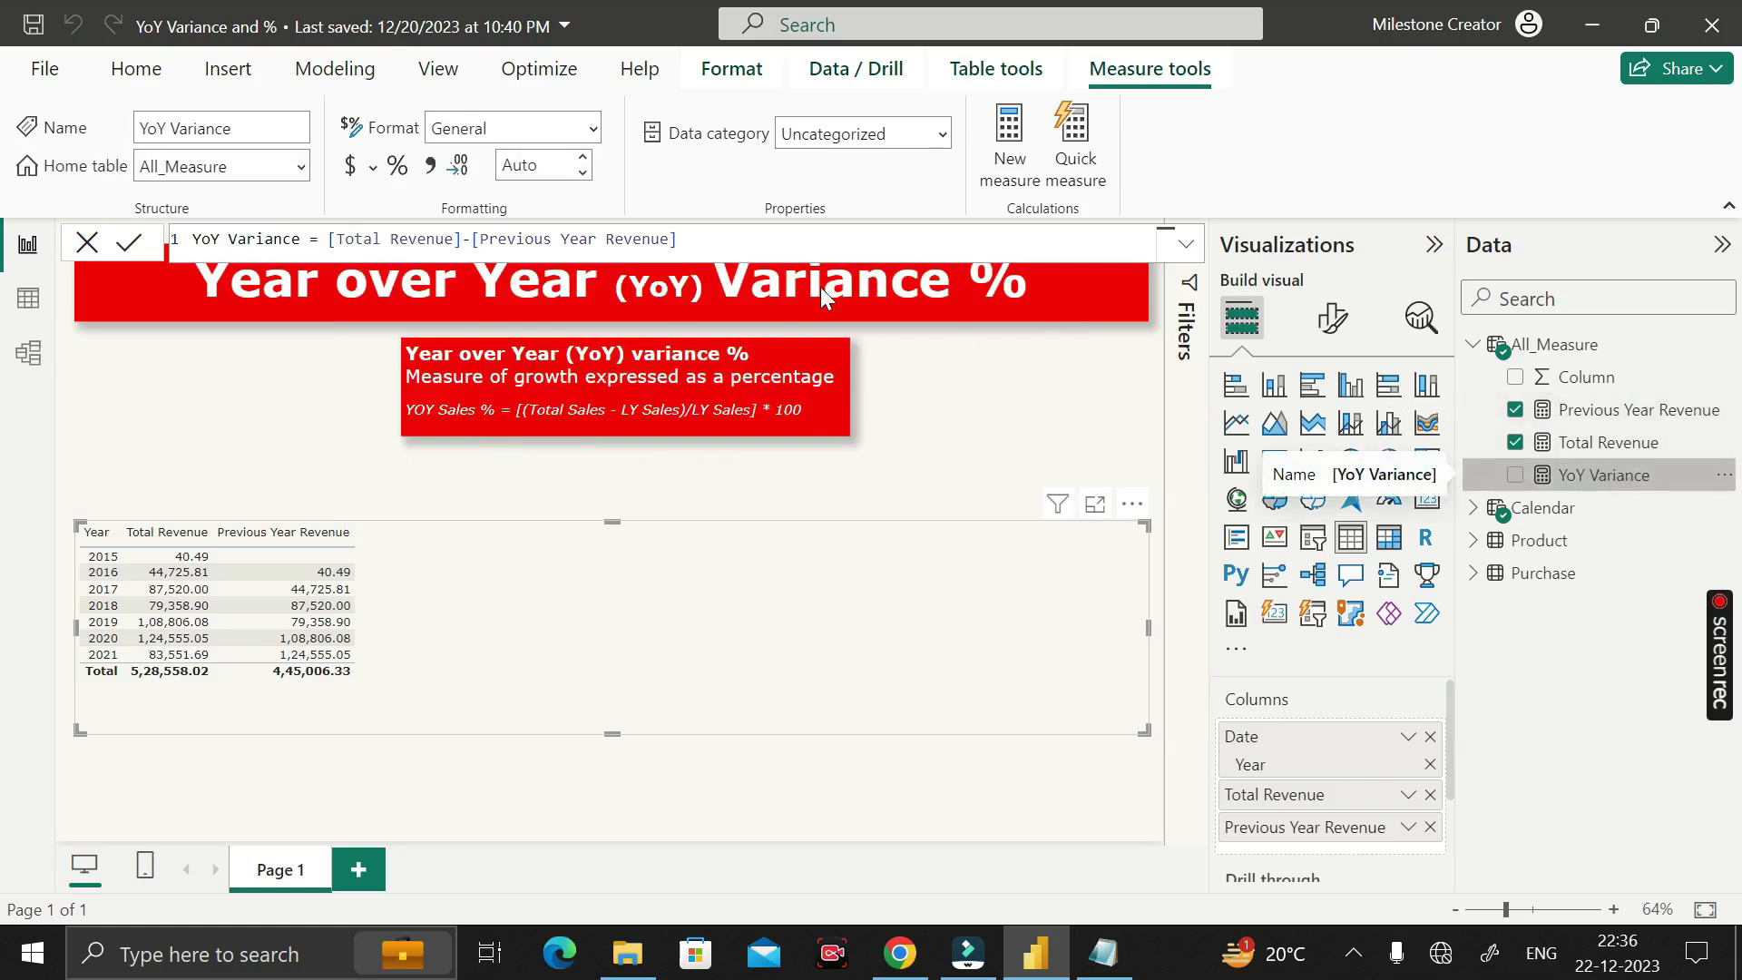
drag(1633, 476, 553, 574)
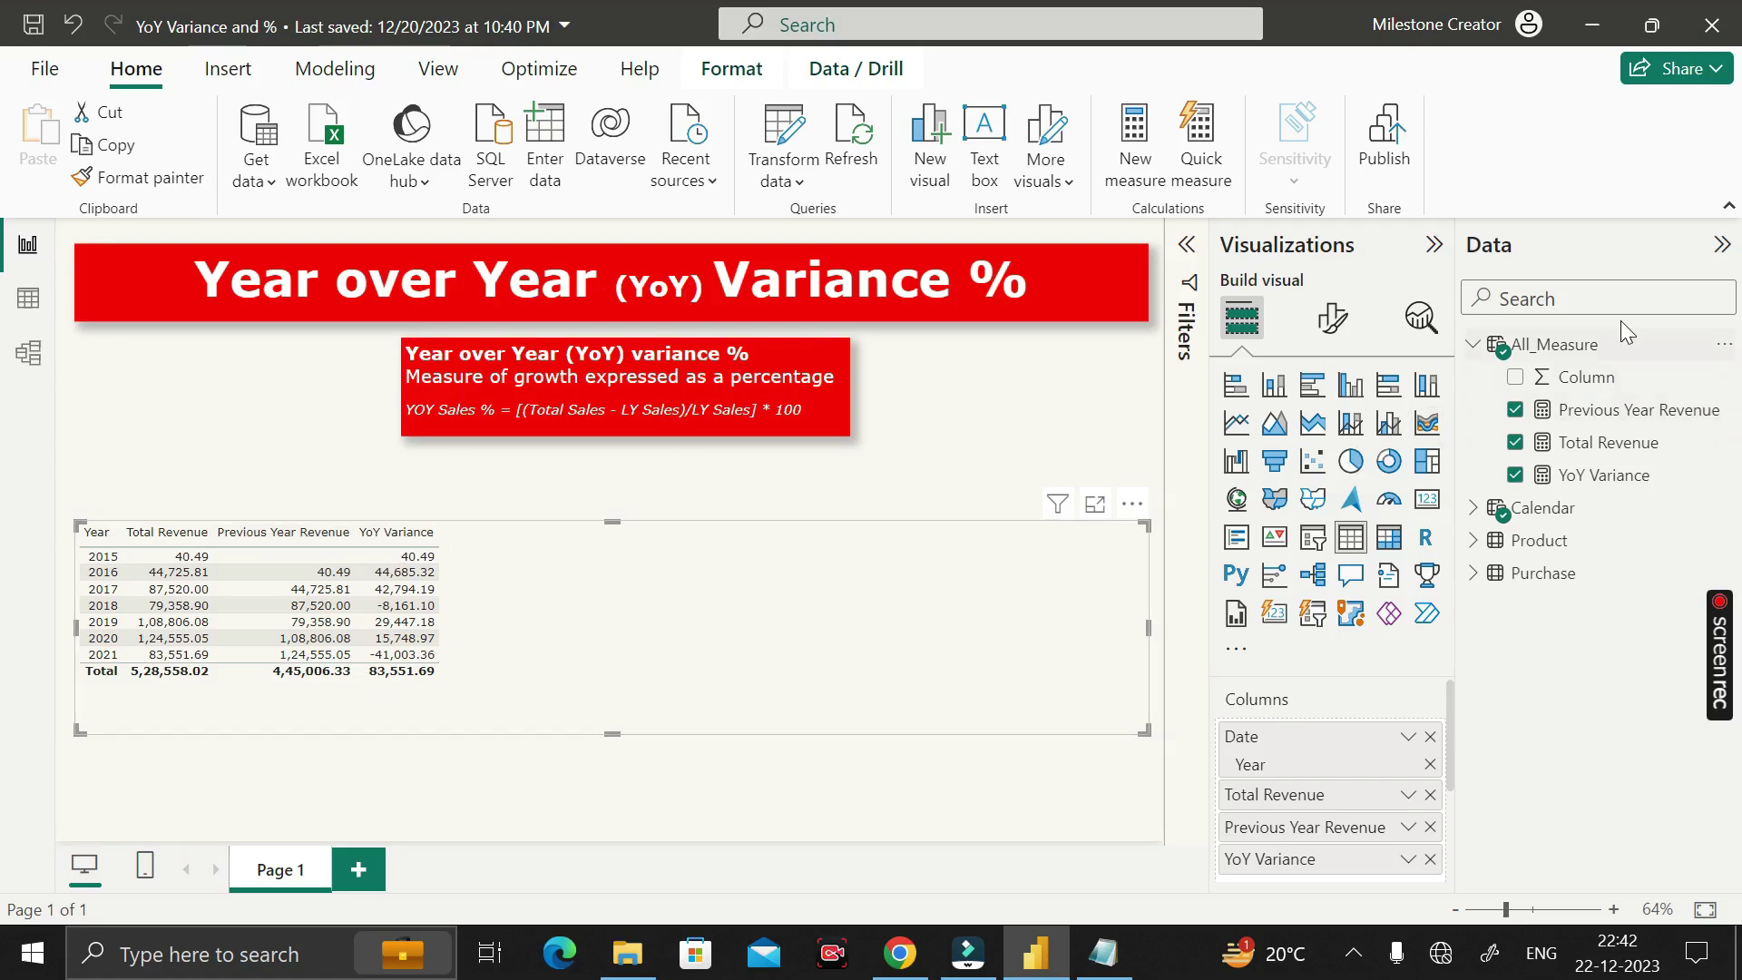
Start a new measure named YoY Variance % in the All_Measure table, beginning its formula with DIVIDE
right_click(1551, 352)
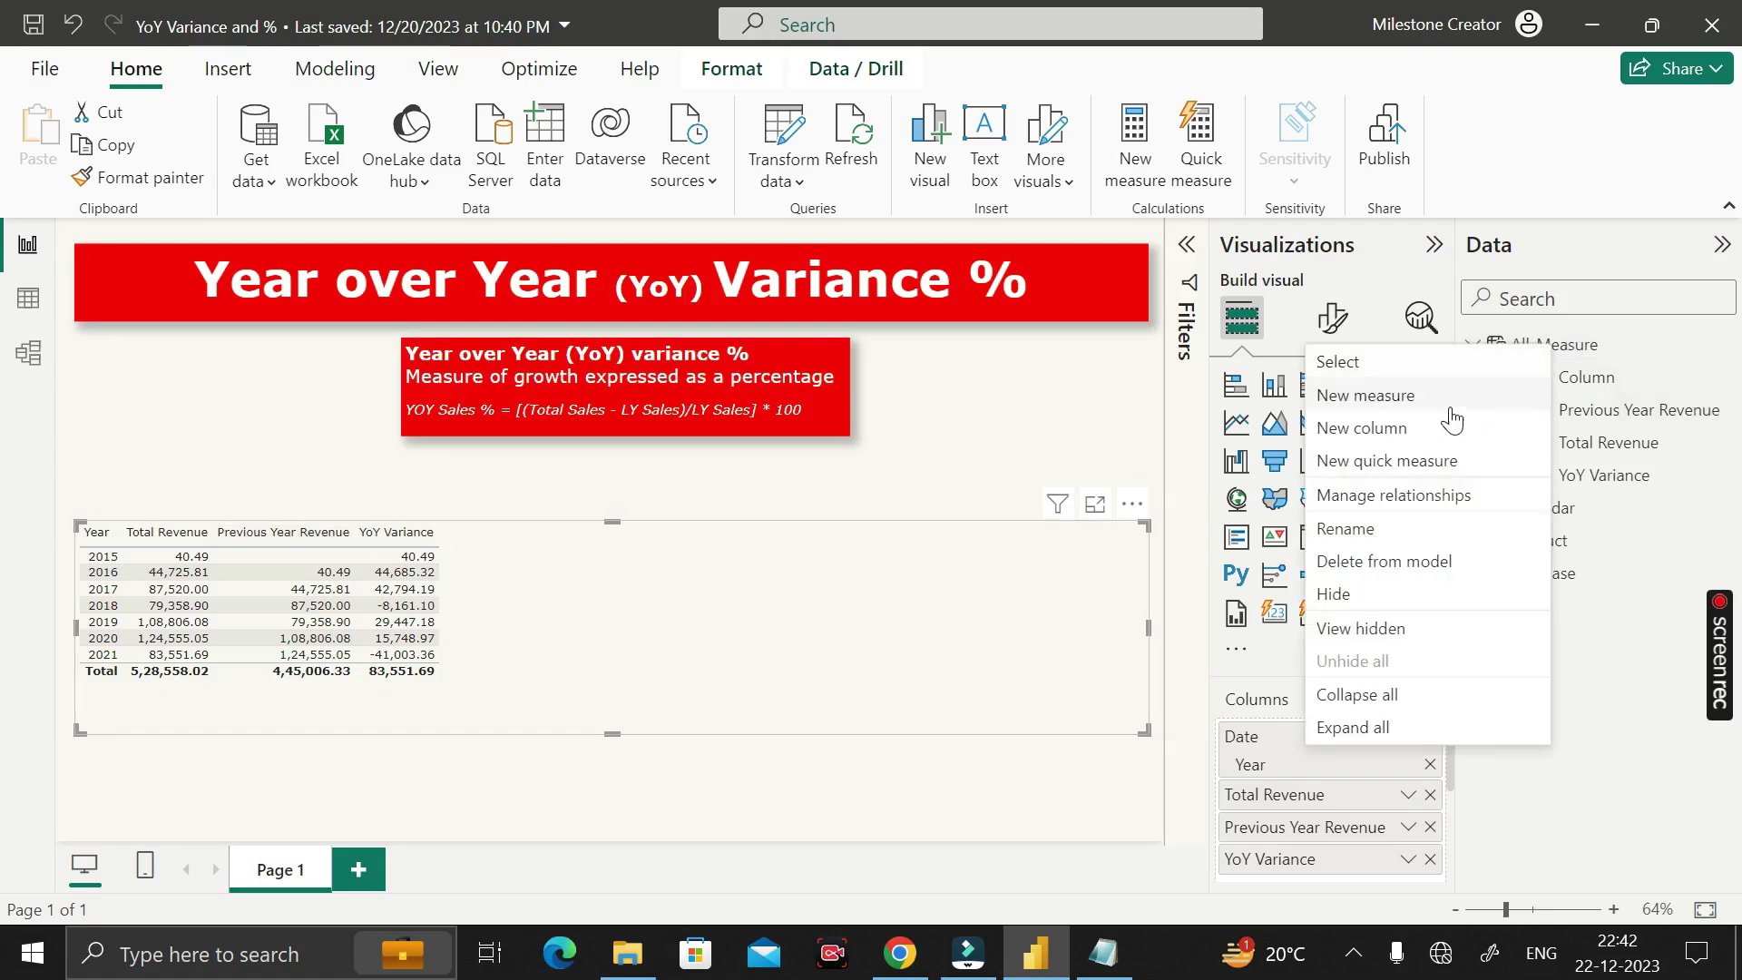
click(1384, 397)
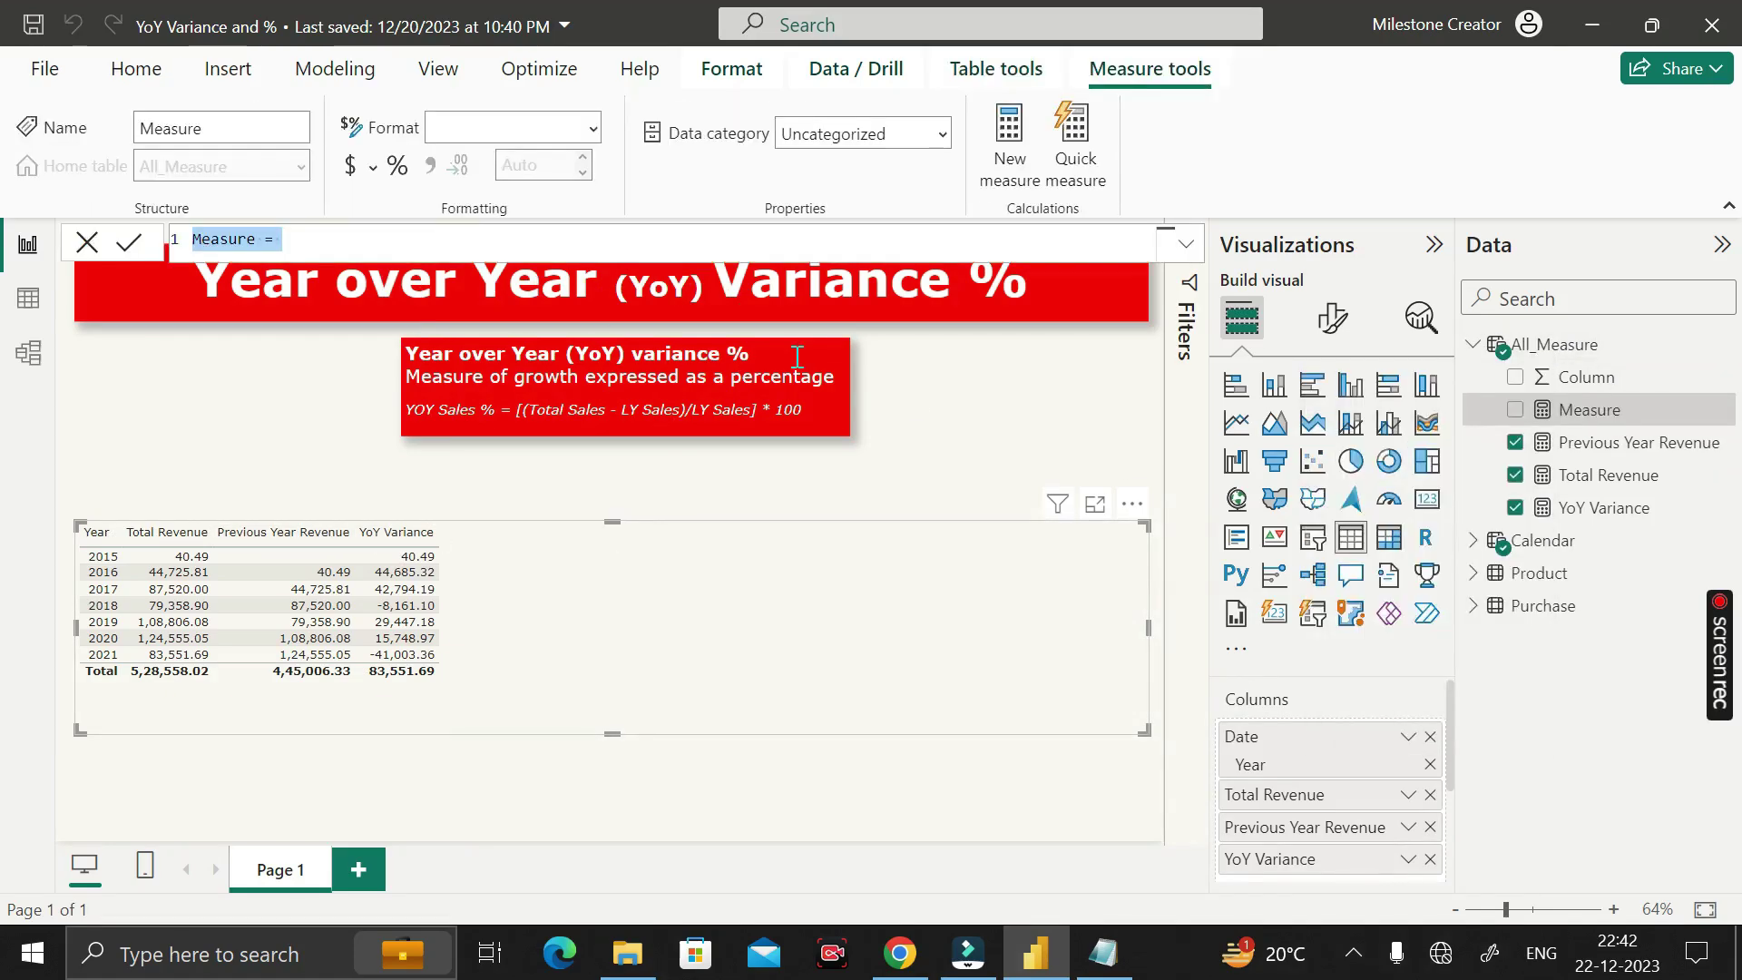
text(YoY Variance %)
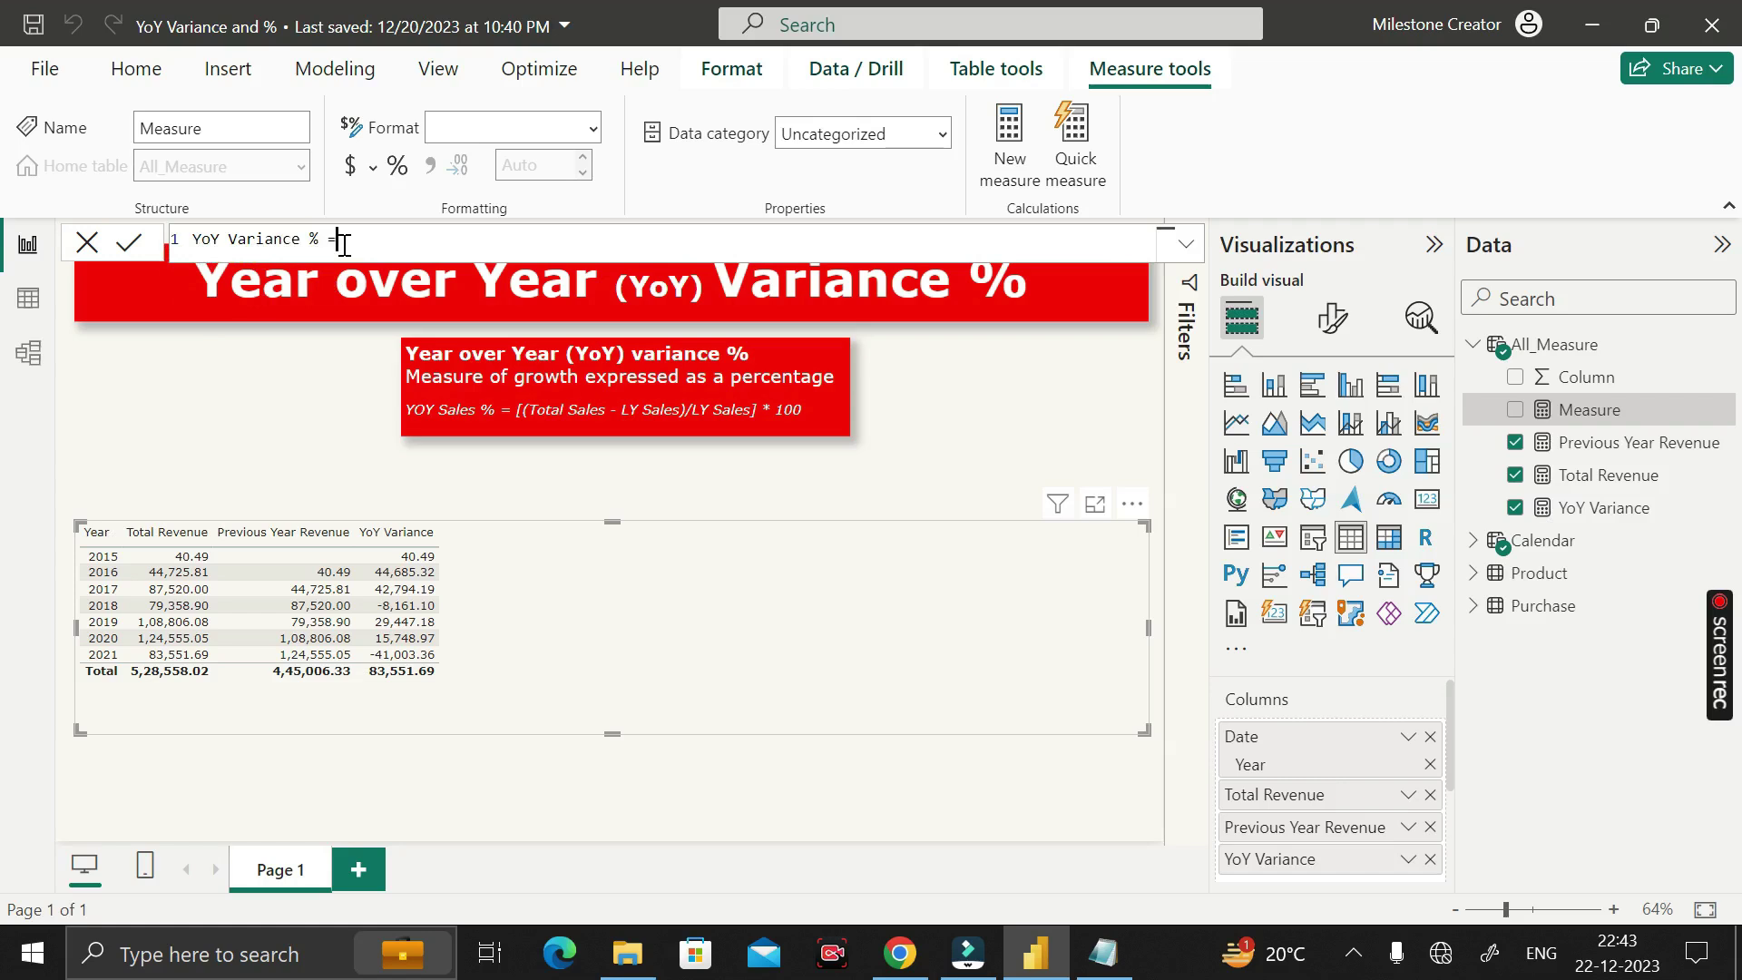
text( = divi)
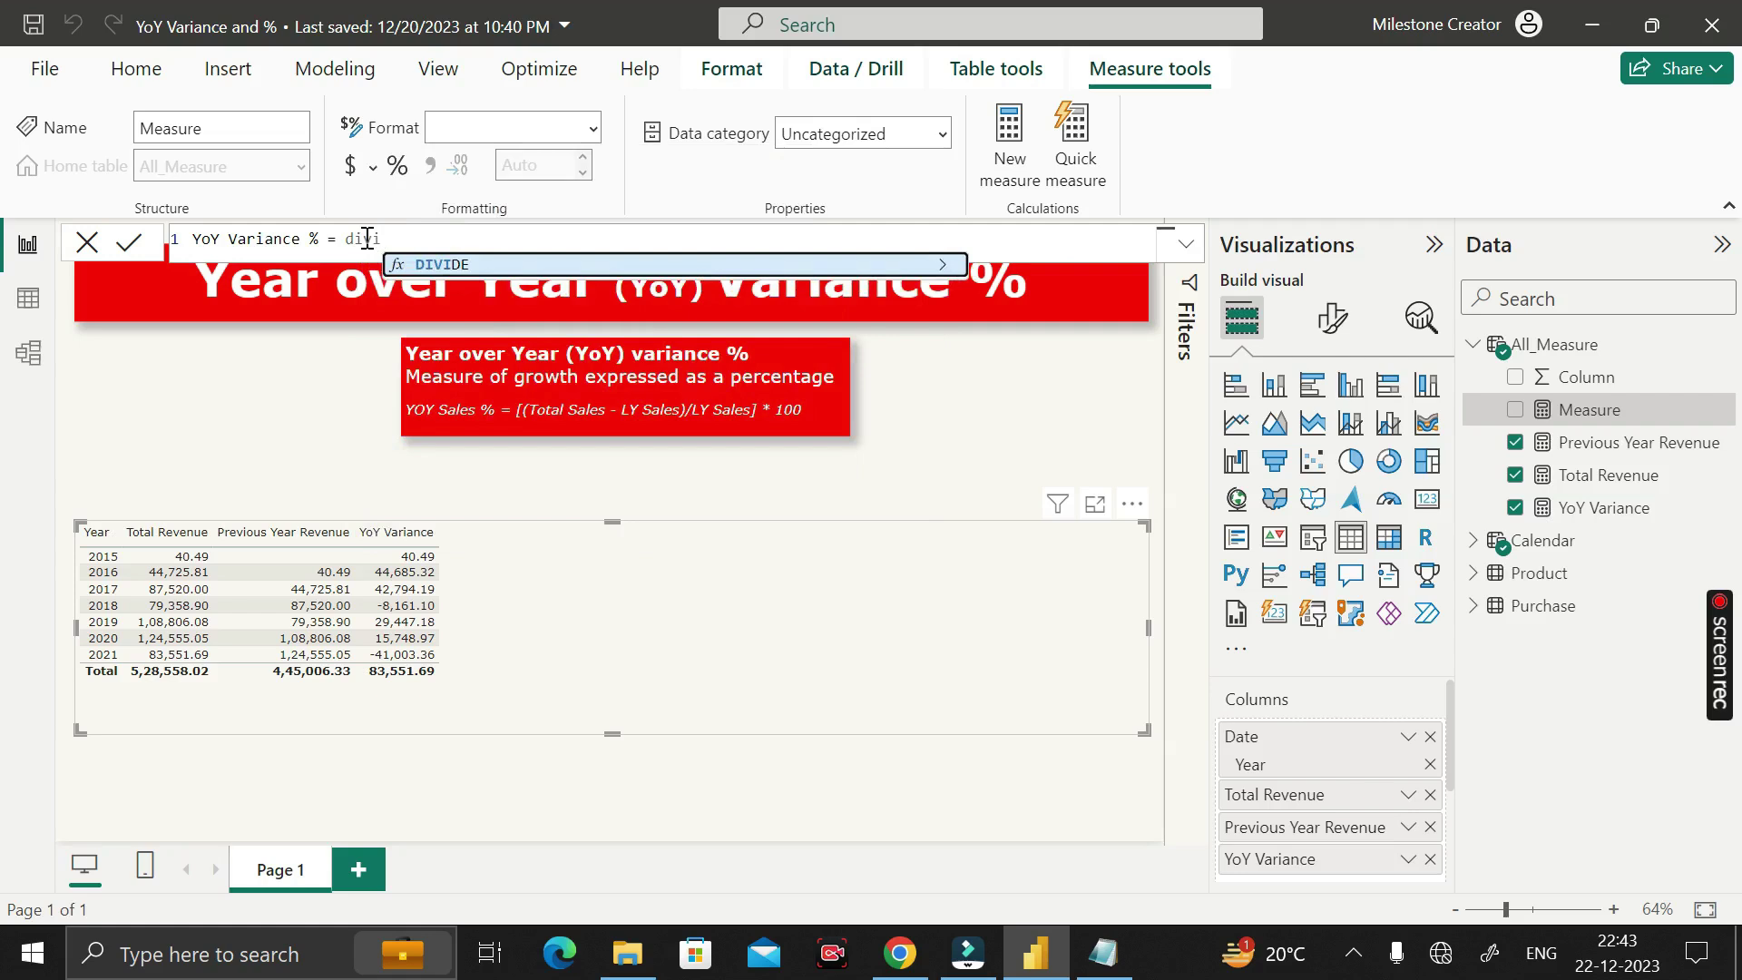
key(Tab)
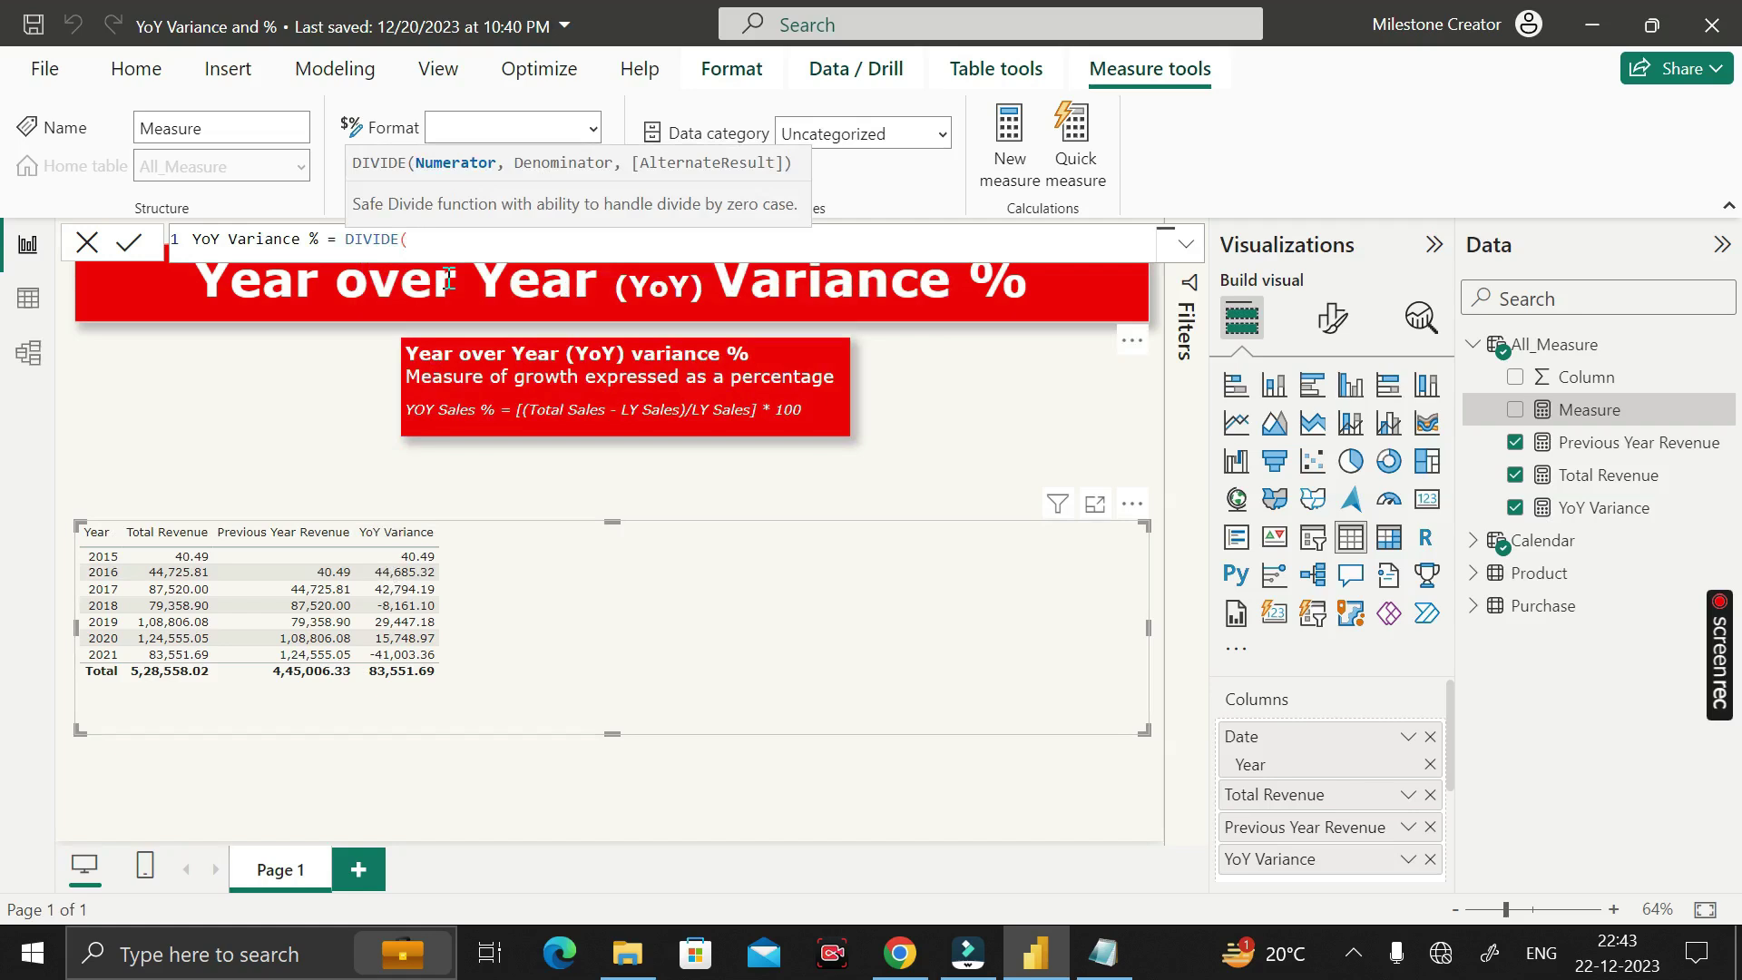
Complete the DIVIDE formula with [YoY Variance] as numerator and [Previous Year Revenue] as denominator, and commit the measure
text(y)
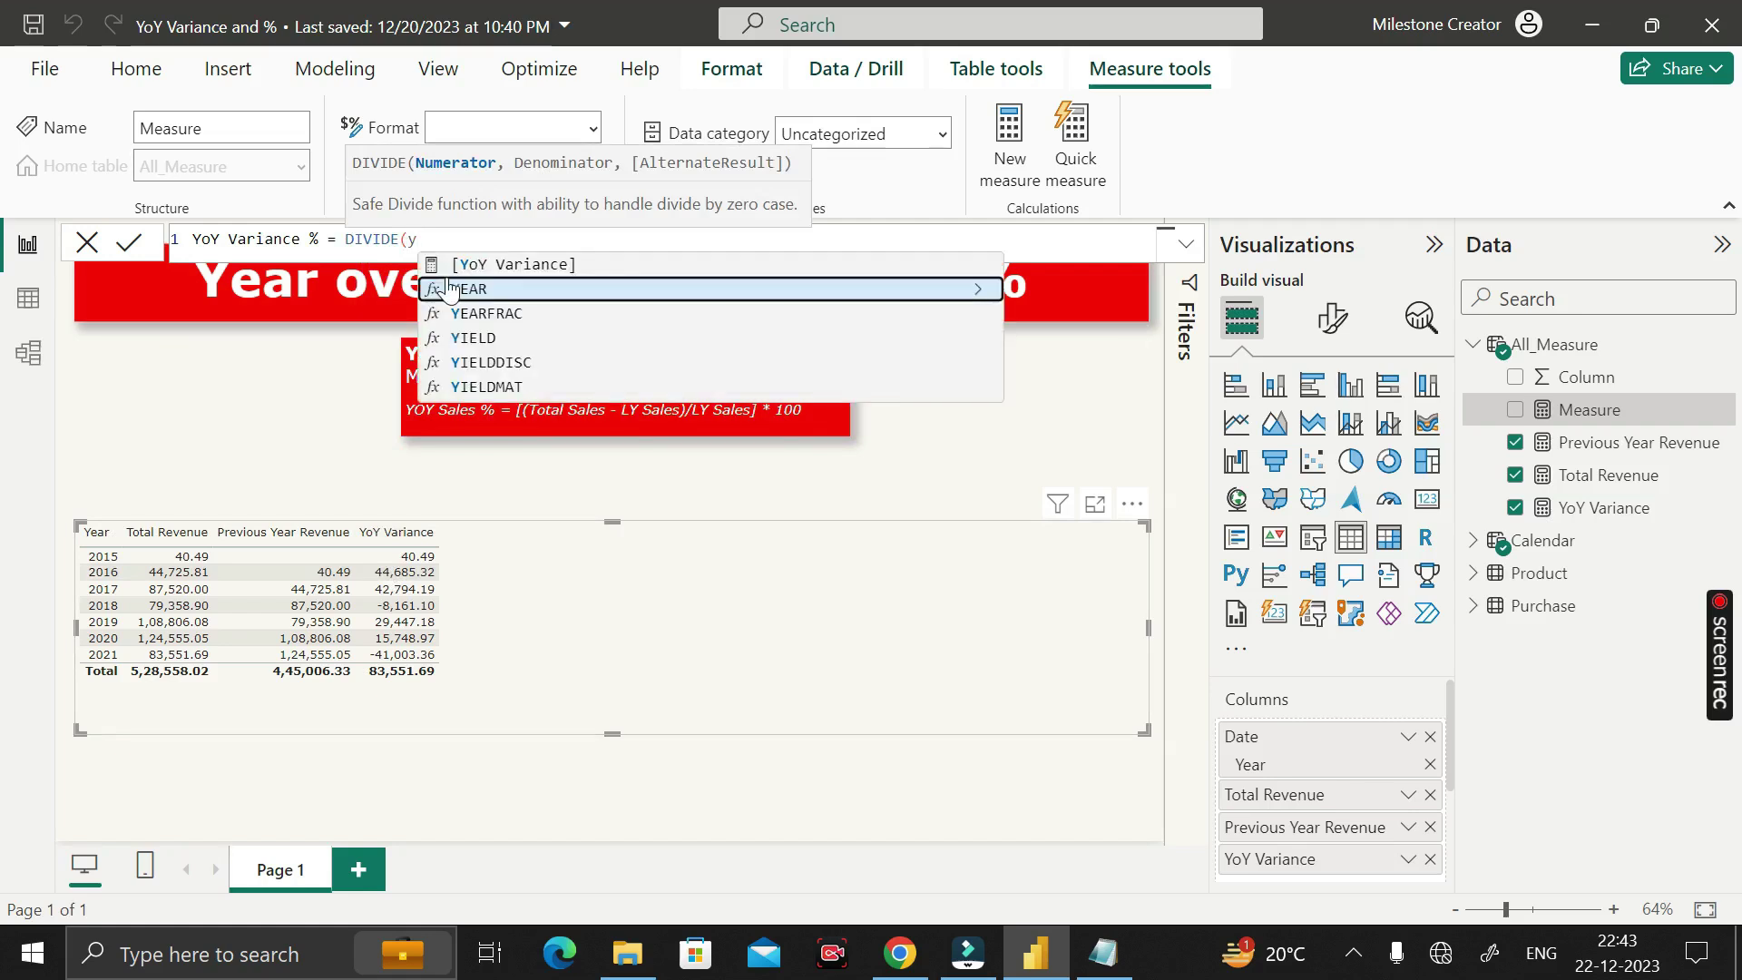
key(Up)
key(Tab)
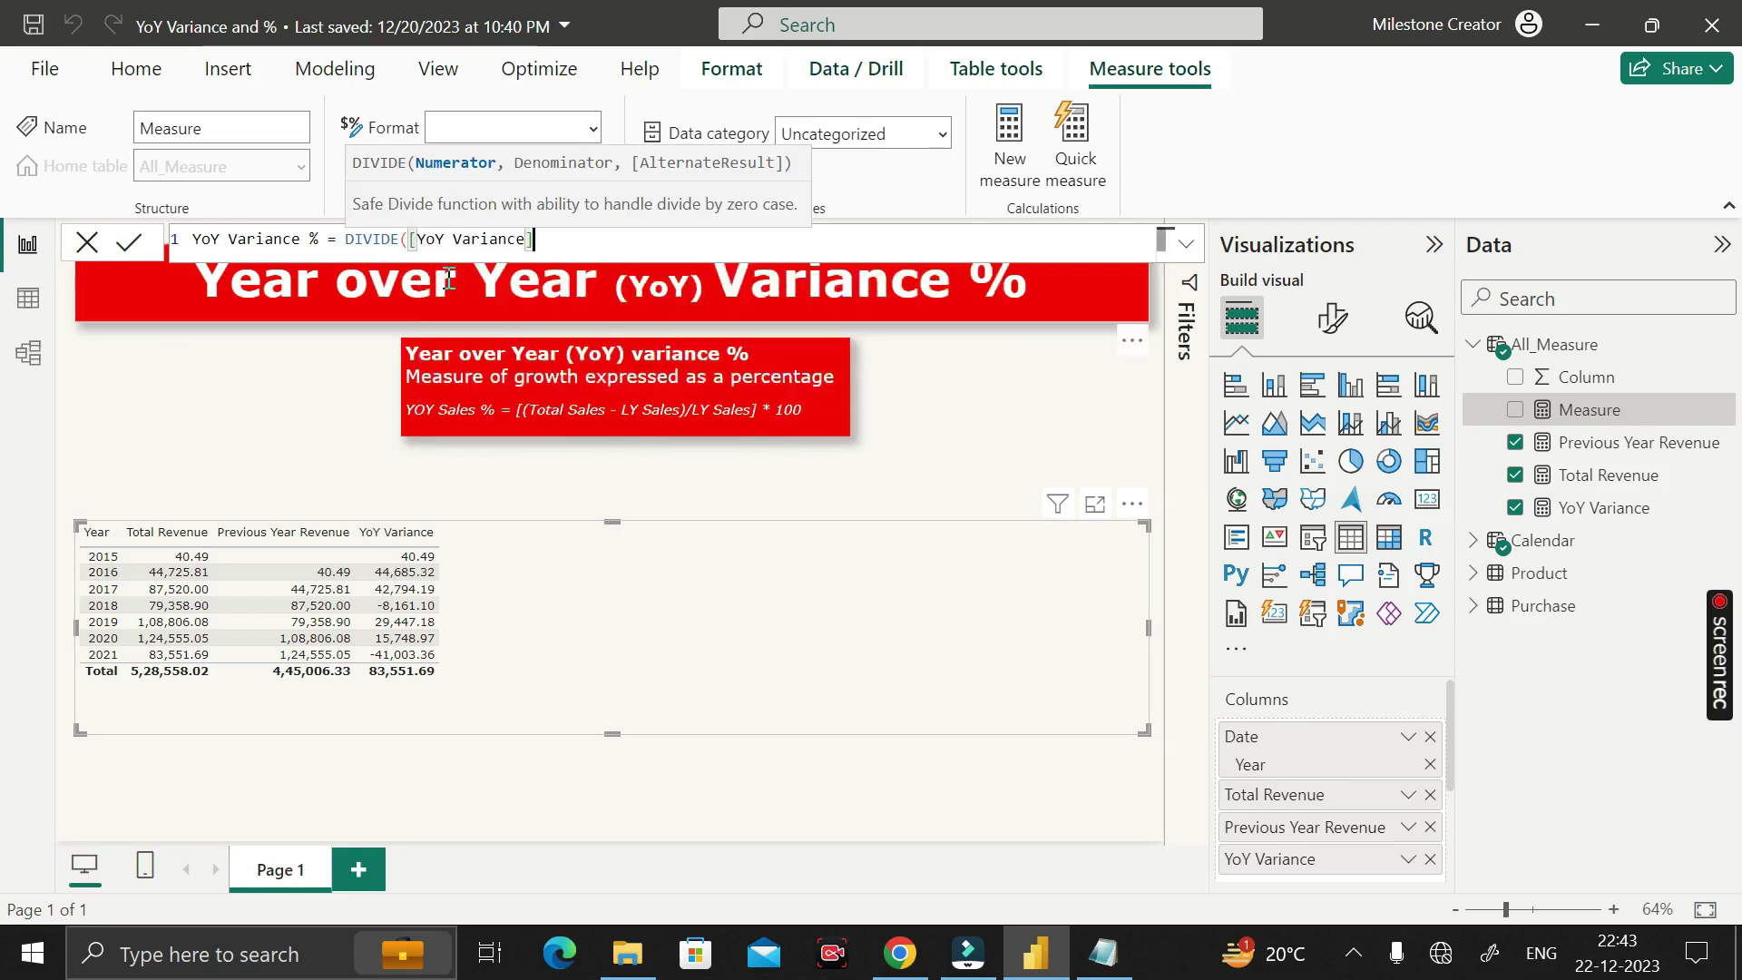
text(,)
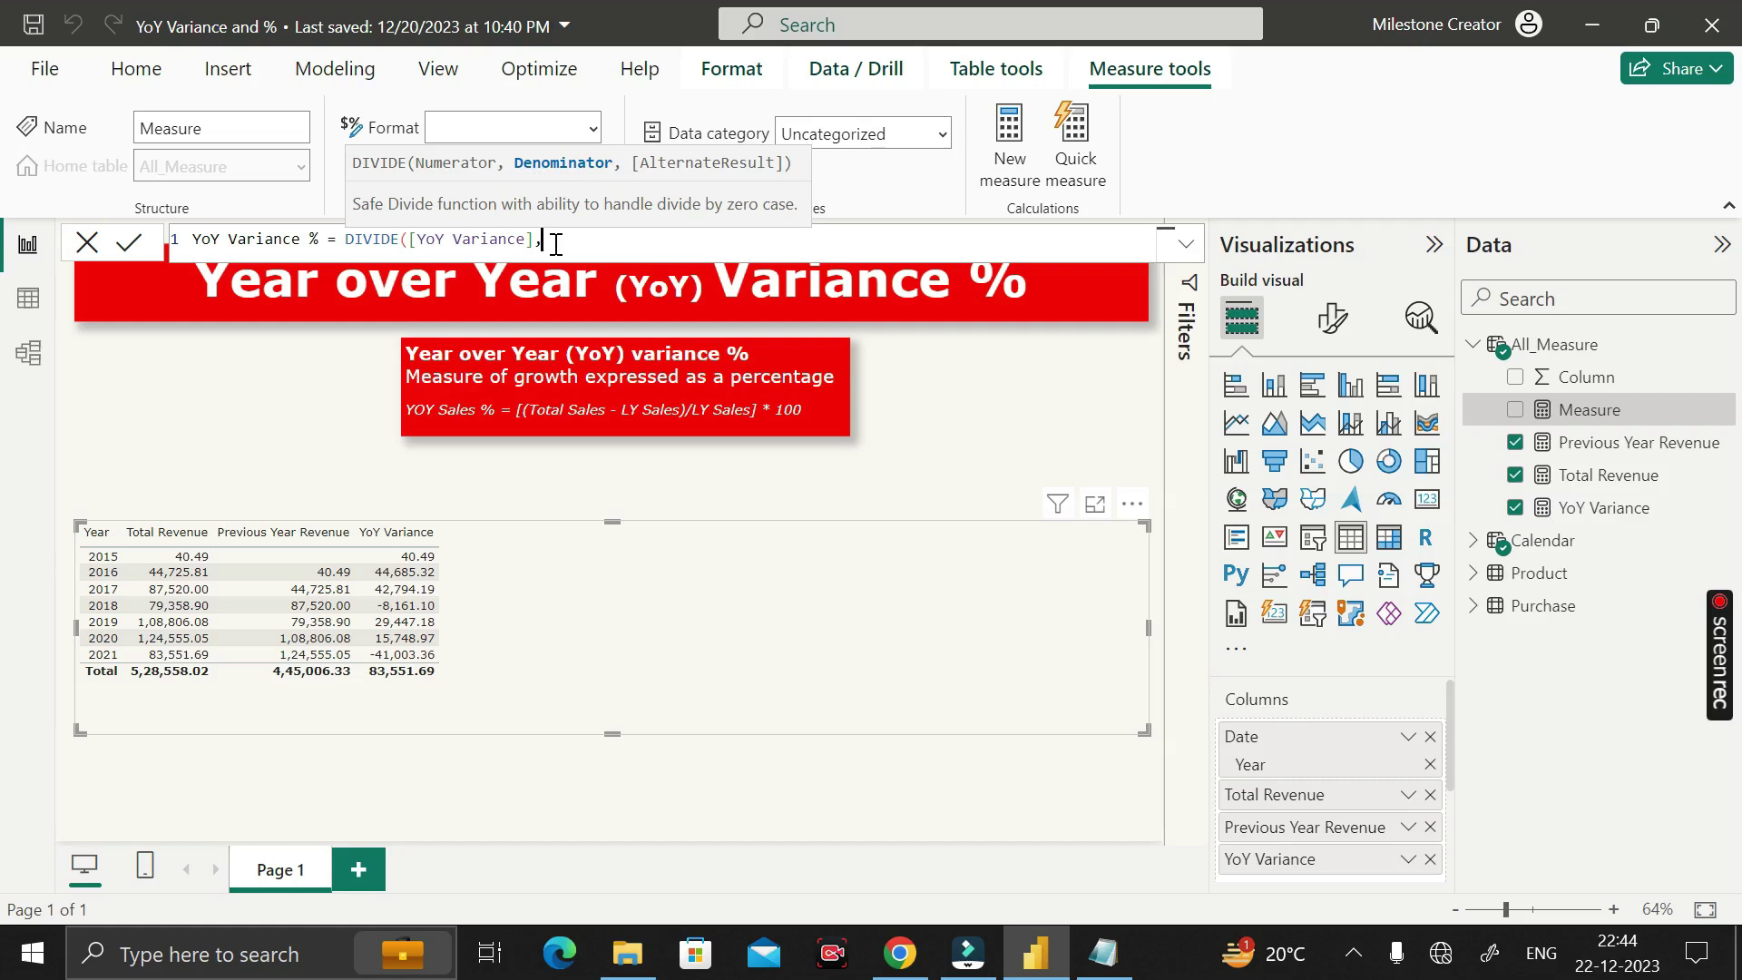
text(p)
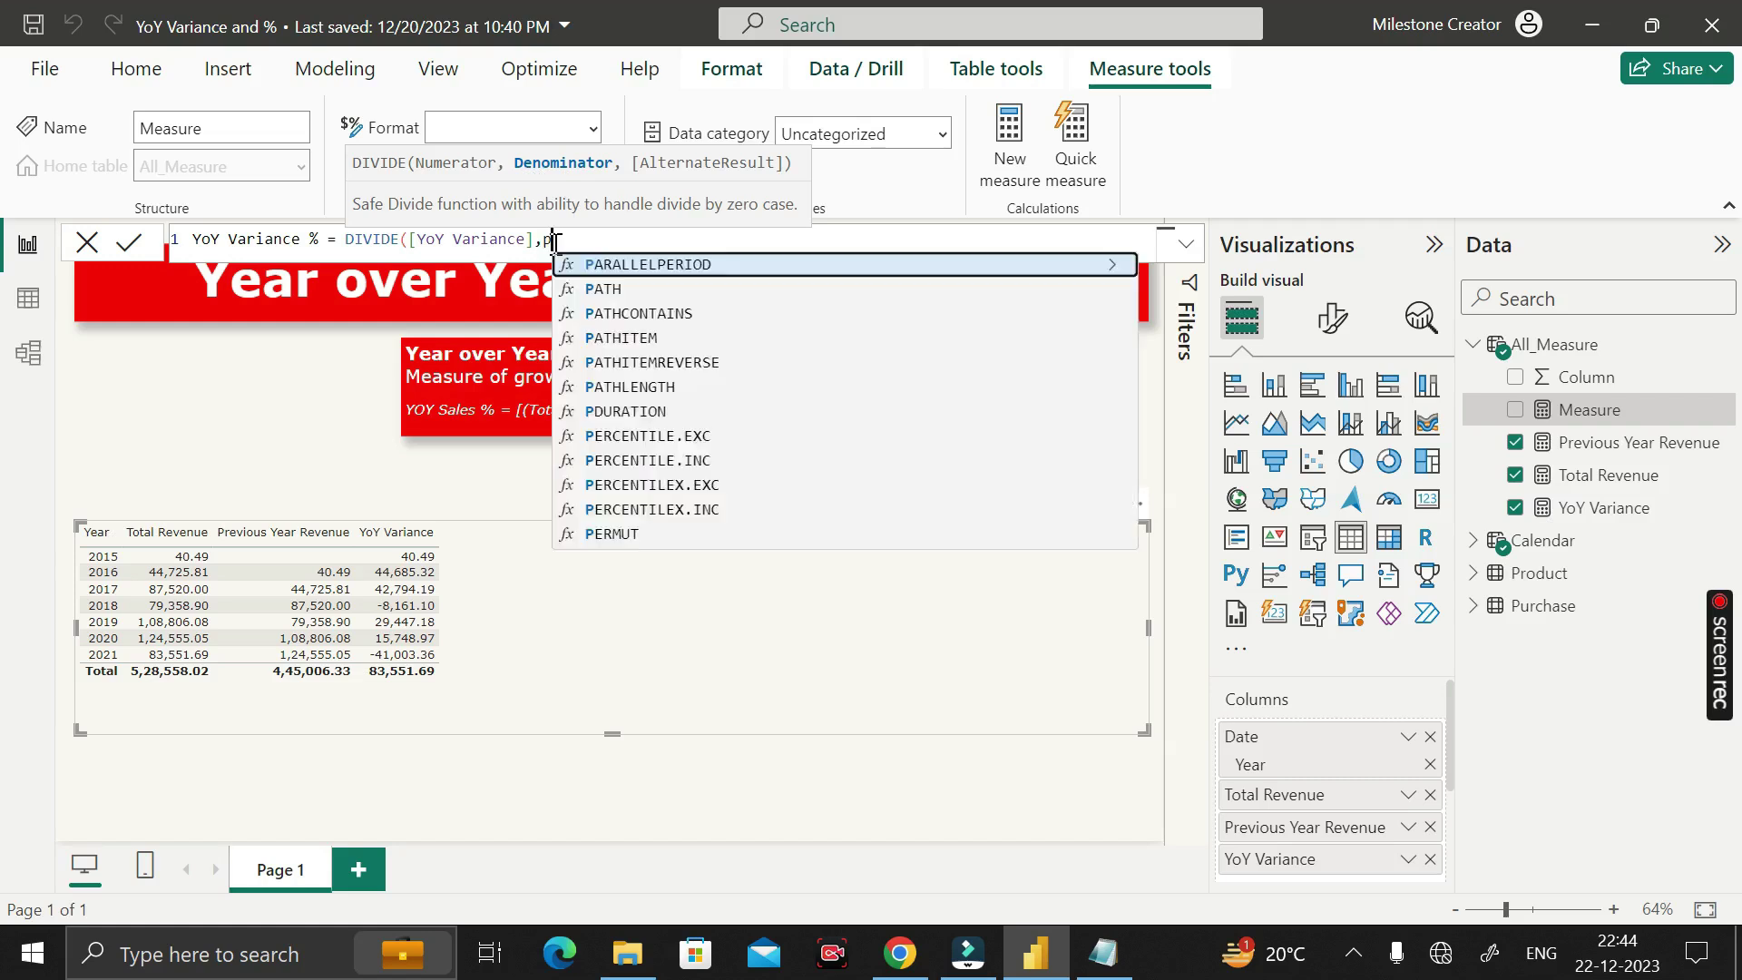
text(re)
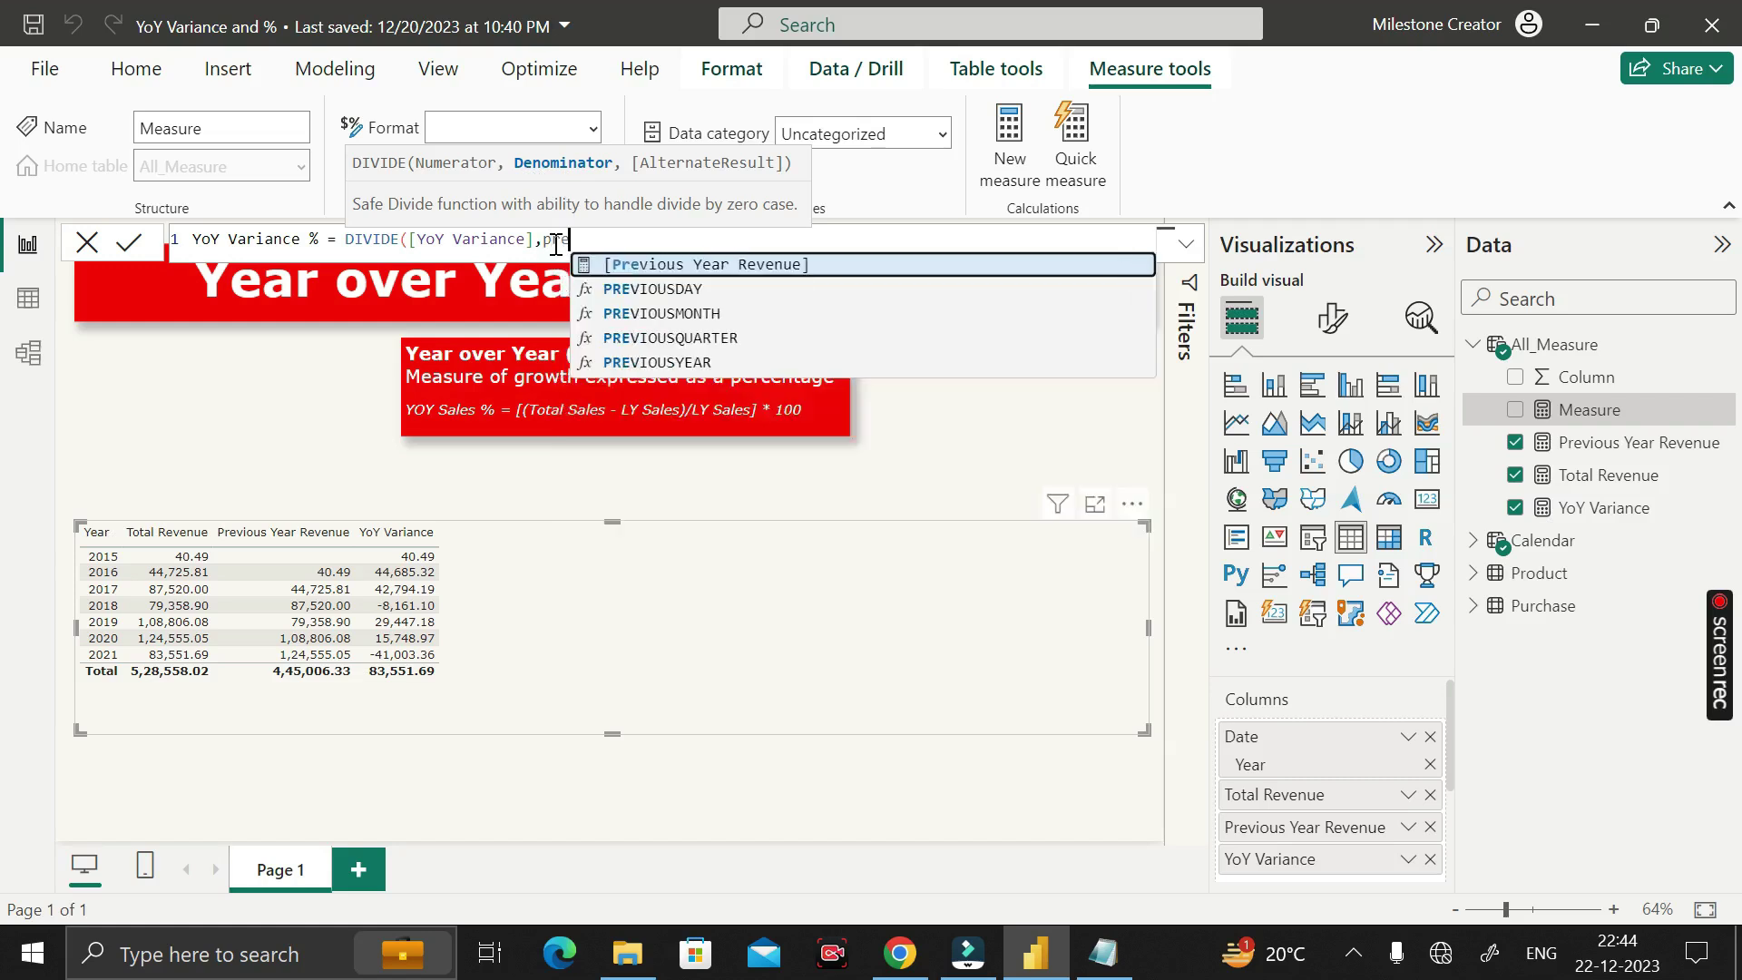
key(Tab)
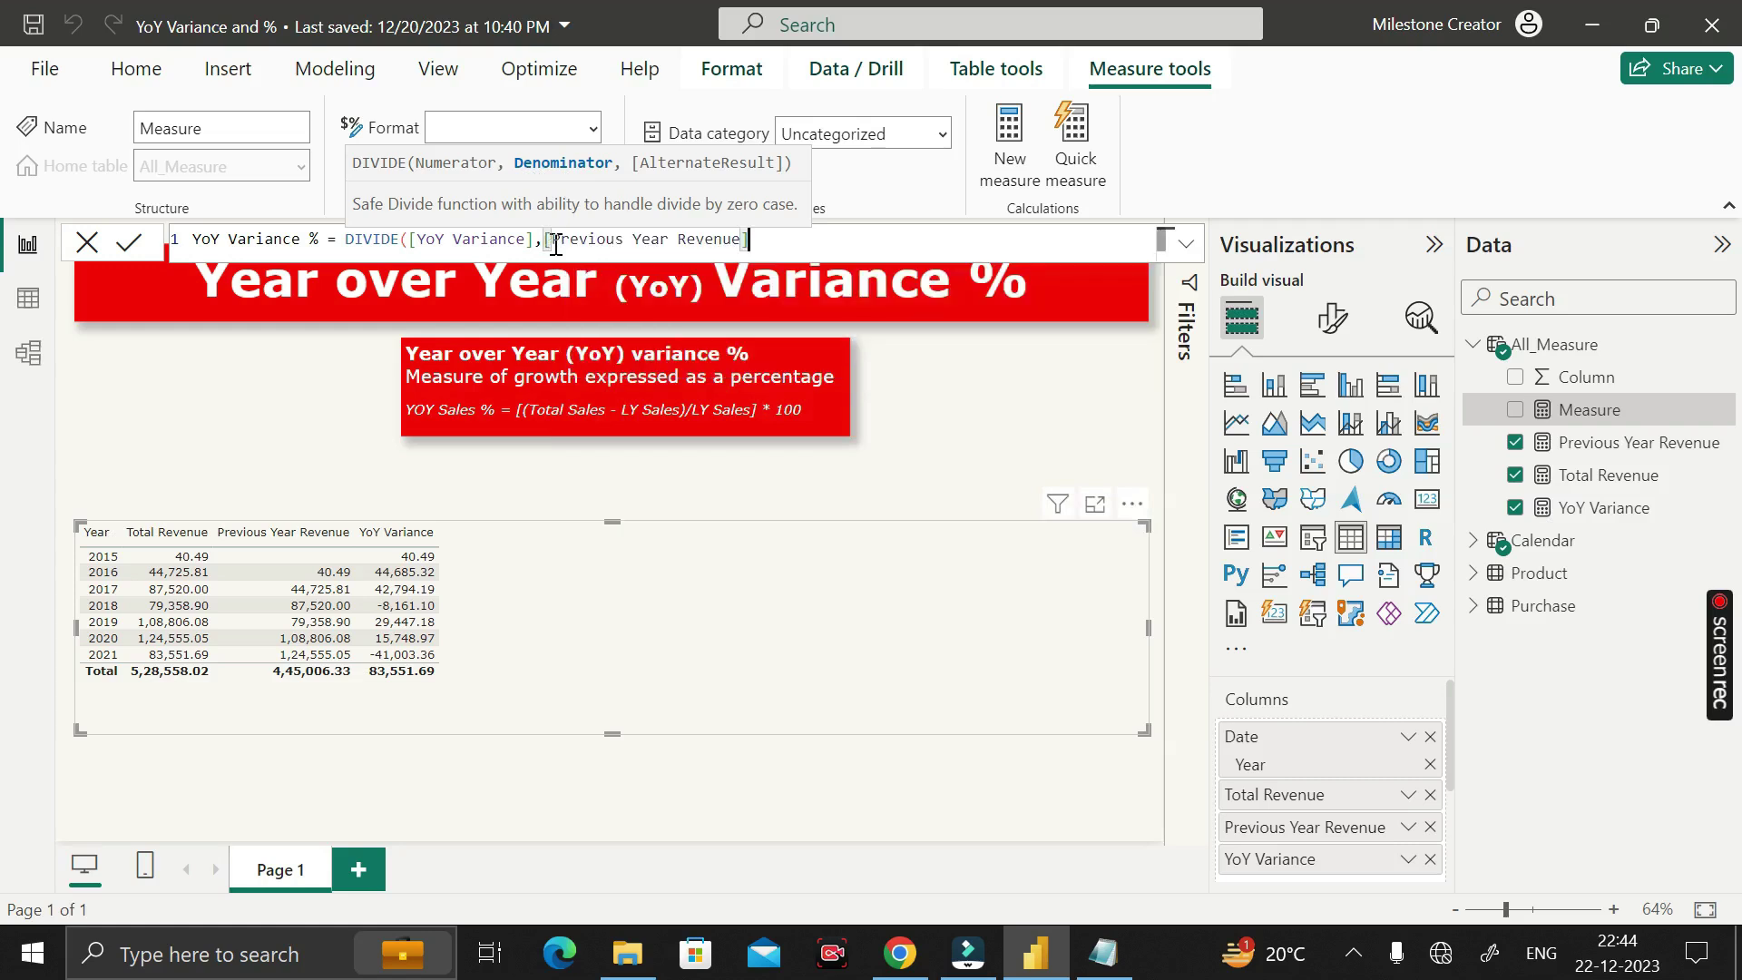
text())
key(Return)
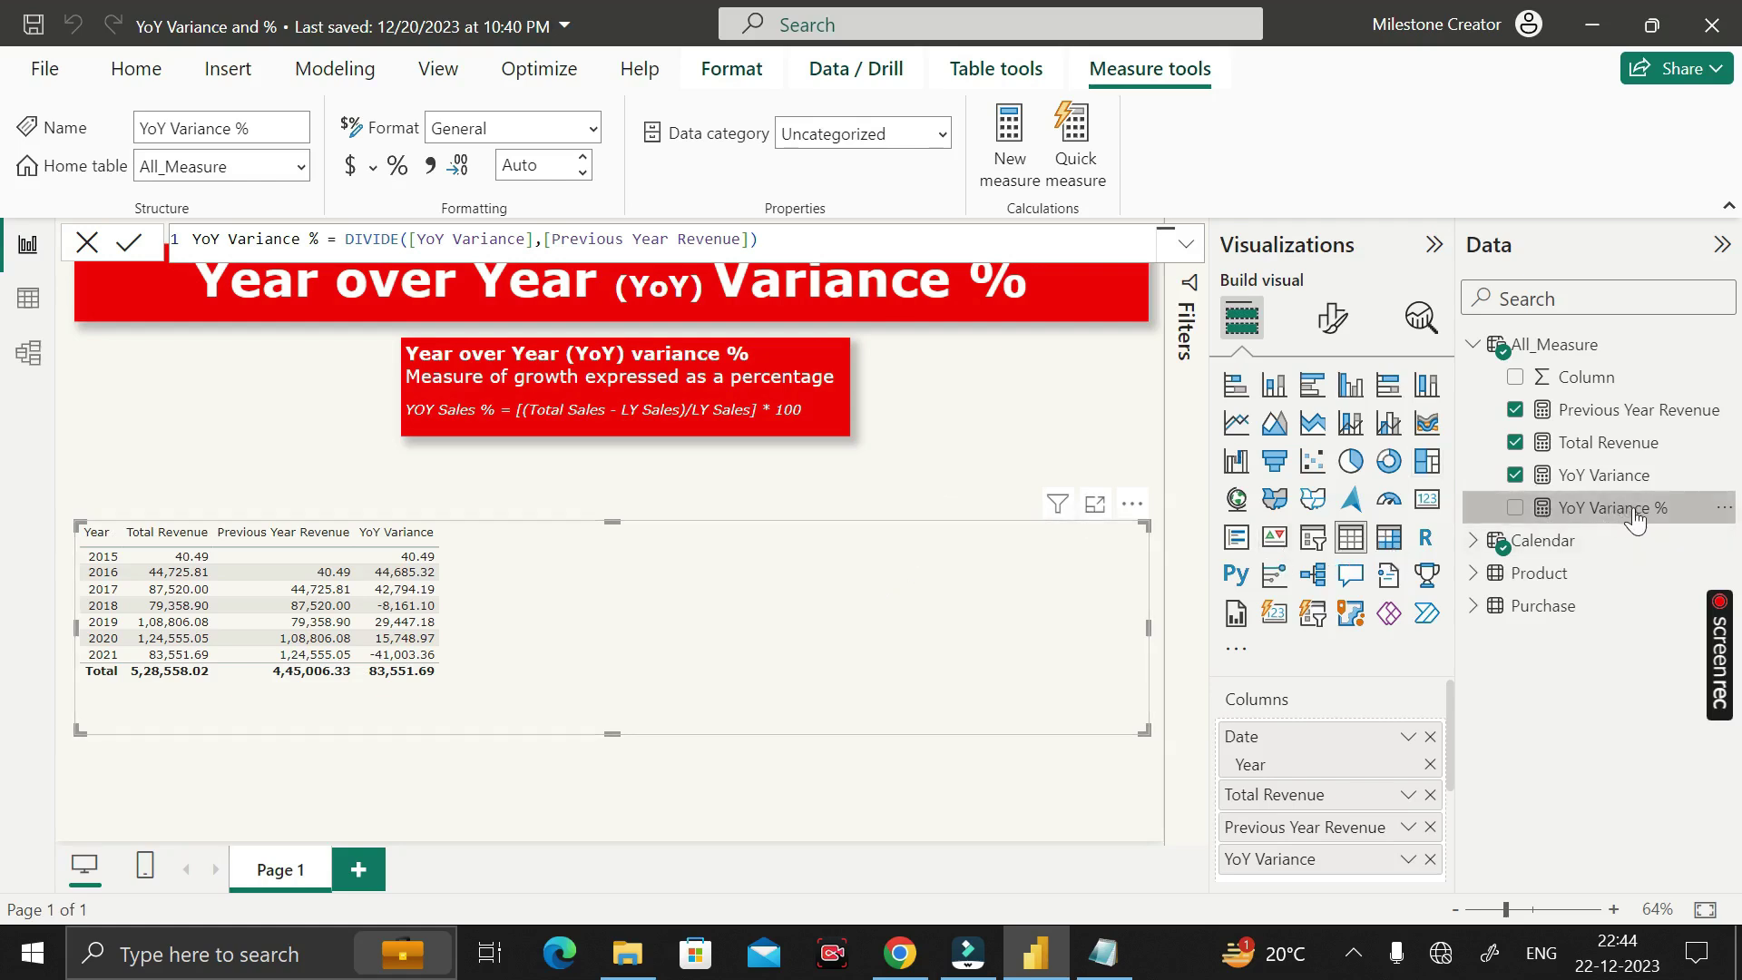
Add the YoY Variance % measure to the table visual and format it as Percentage
drag(1646, 512, 1359, 710)
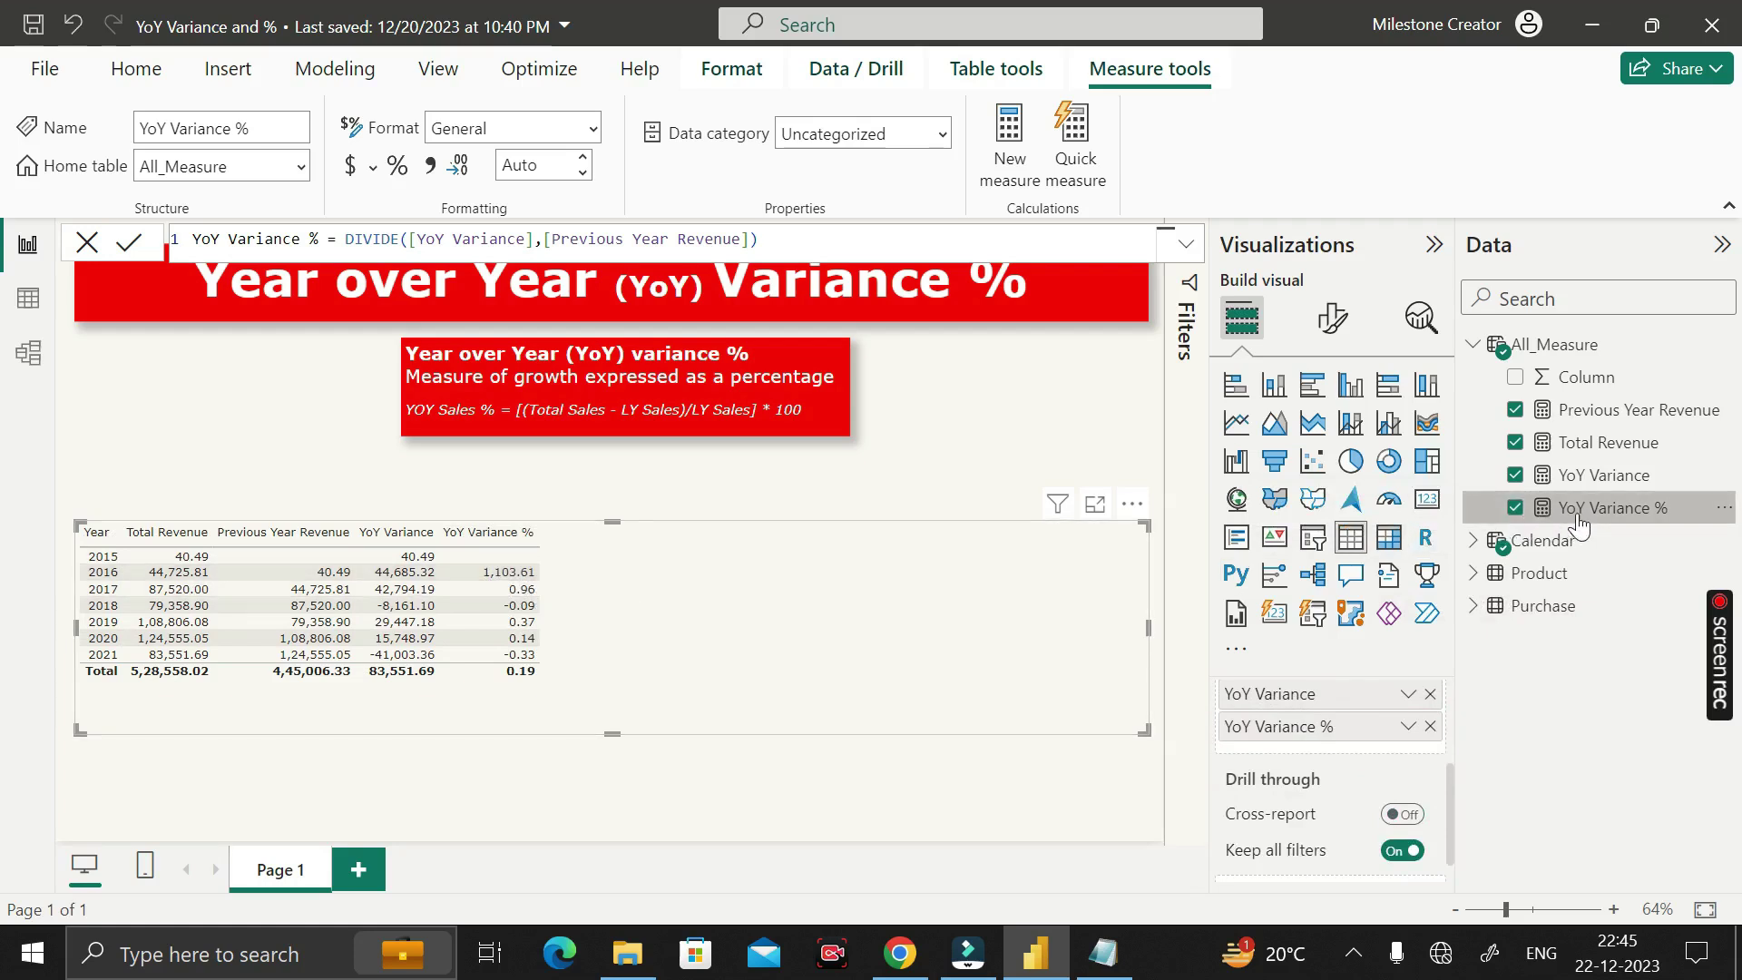
click(595, 134)
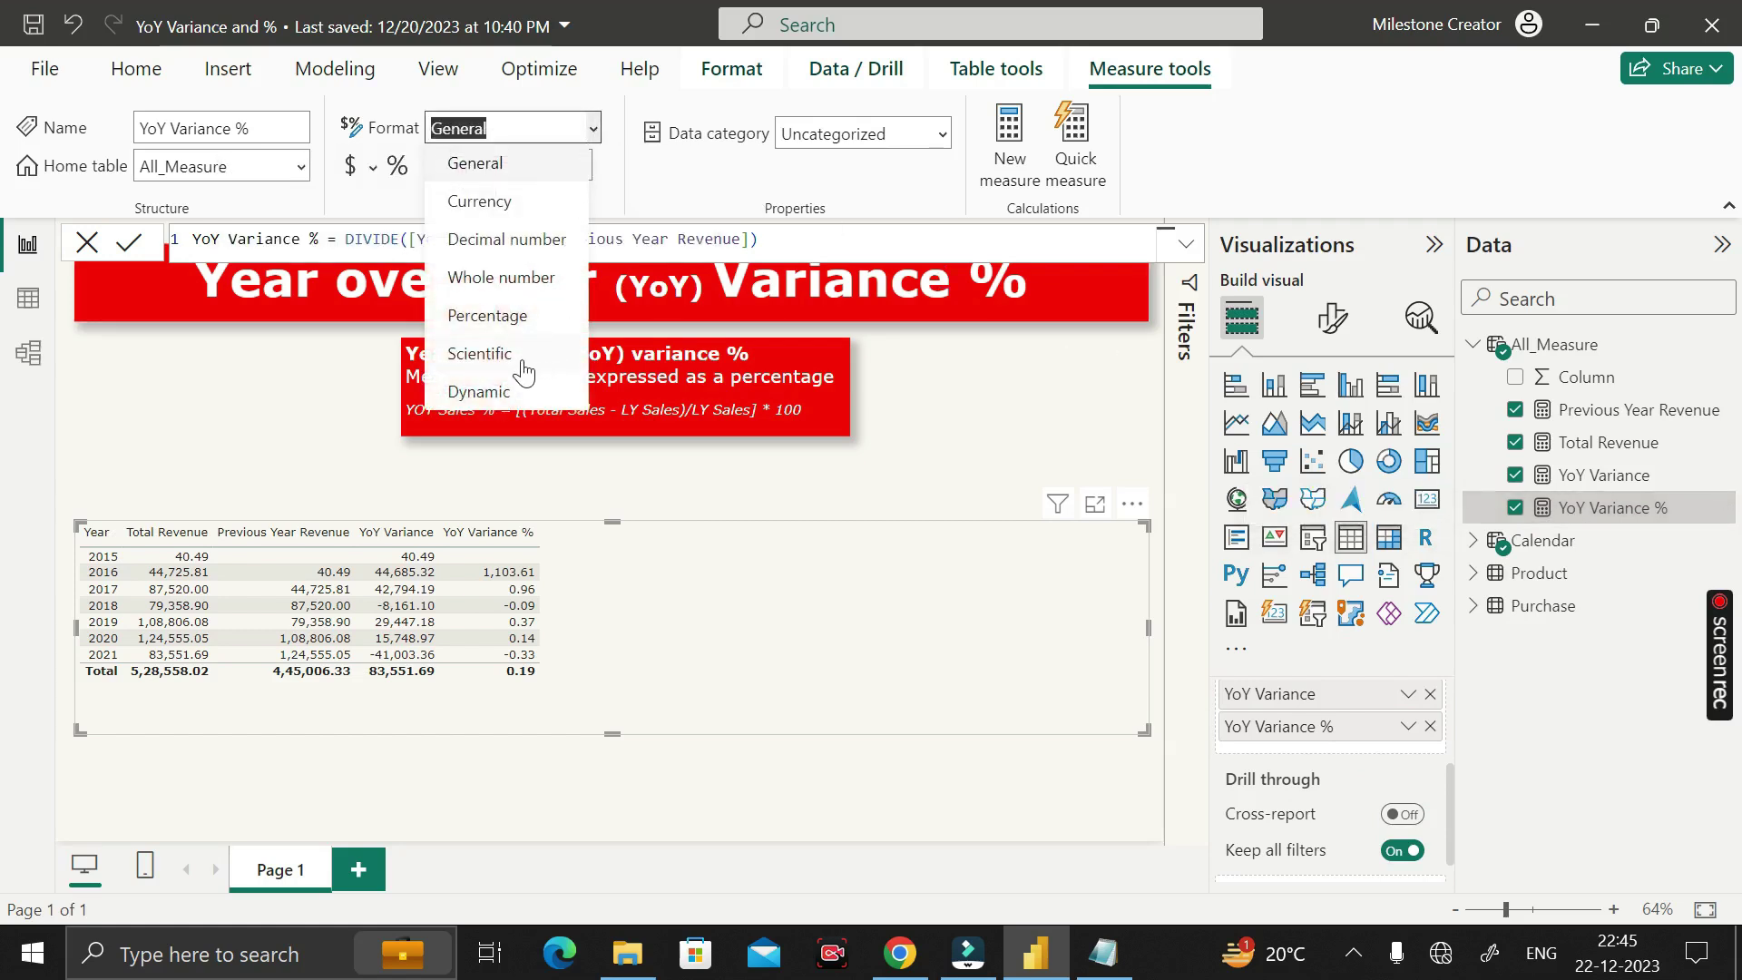
click(508, 314)
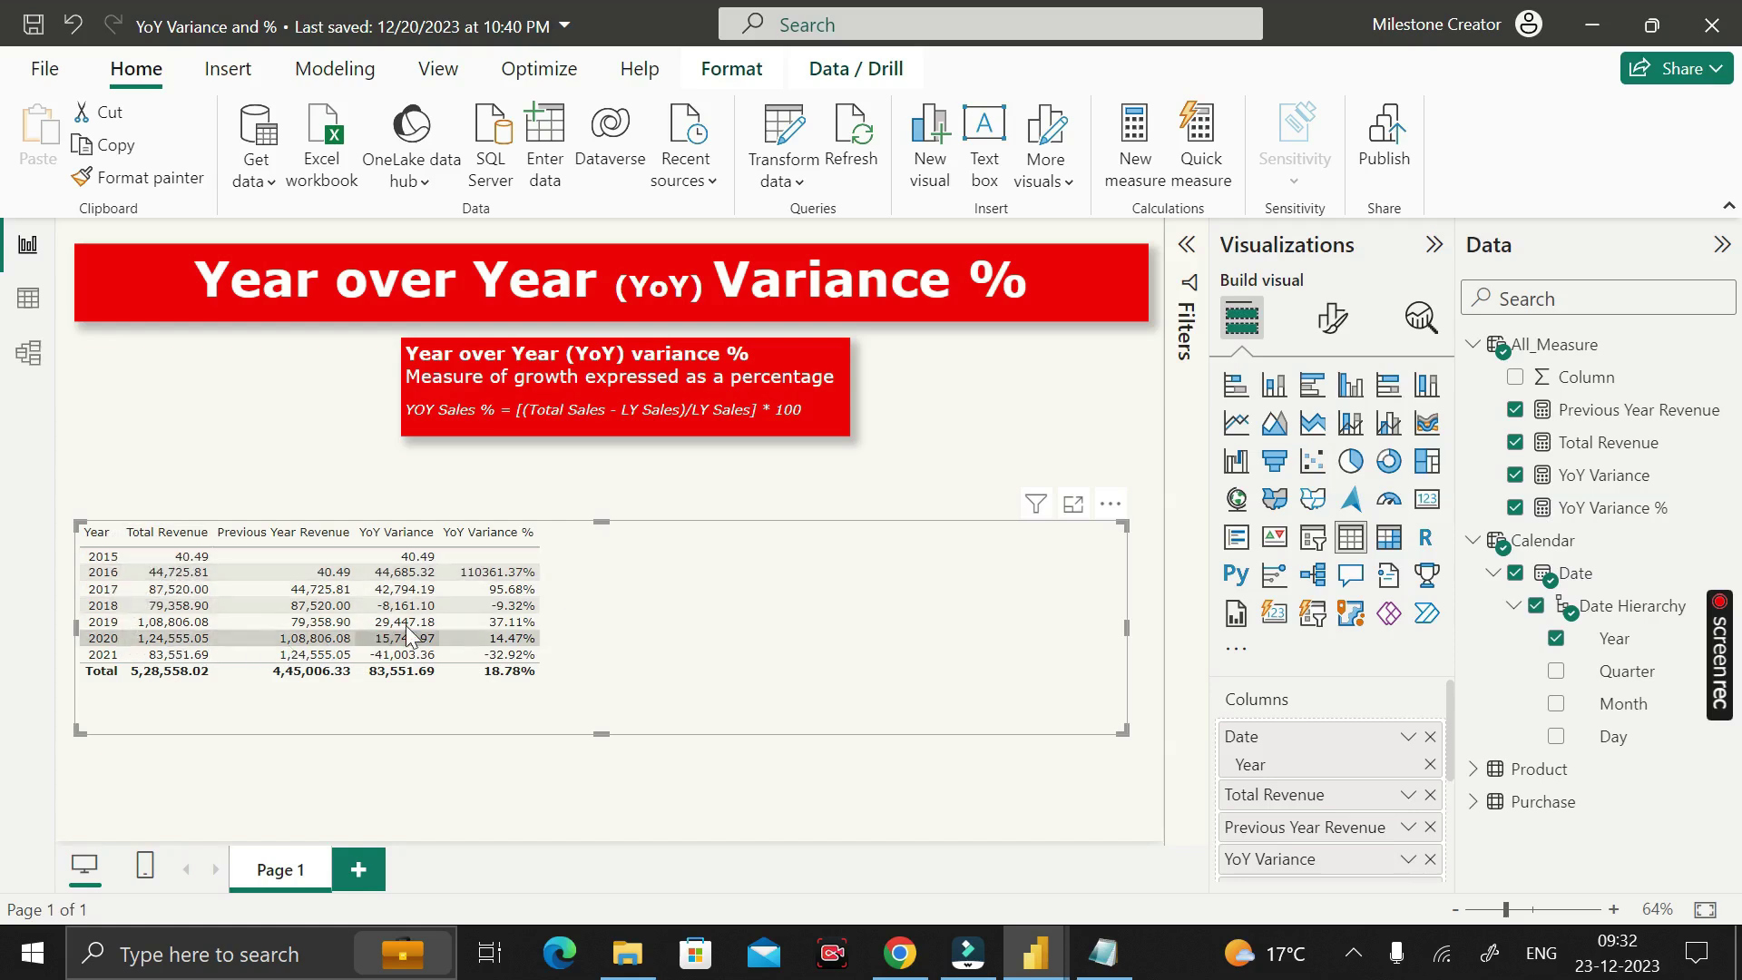
Narrow the table visual to fit its five columns and turn on its shadow effect
mouse_move(1126, 627)
mouse_down()
mouse_move(553, 626)
mouse_move(1119, 637)
mouse_up()
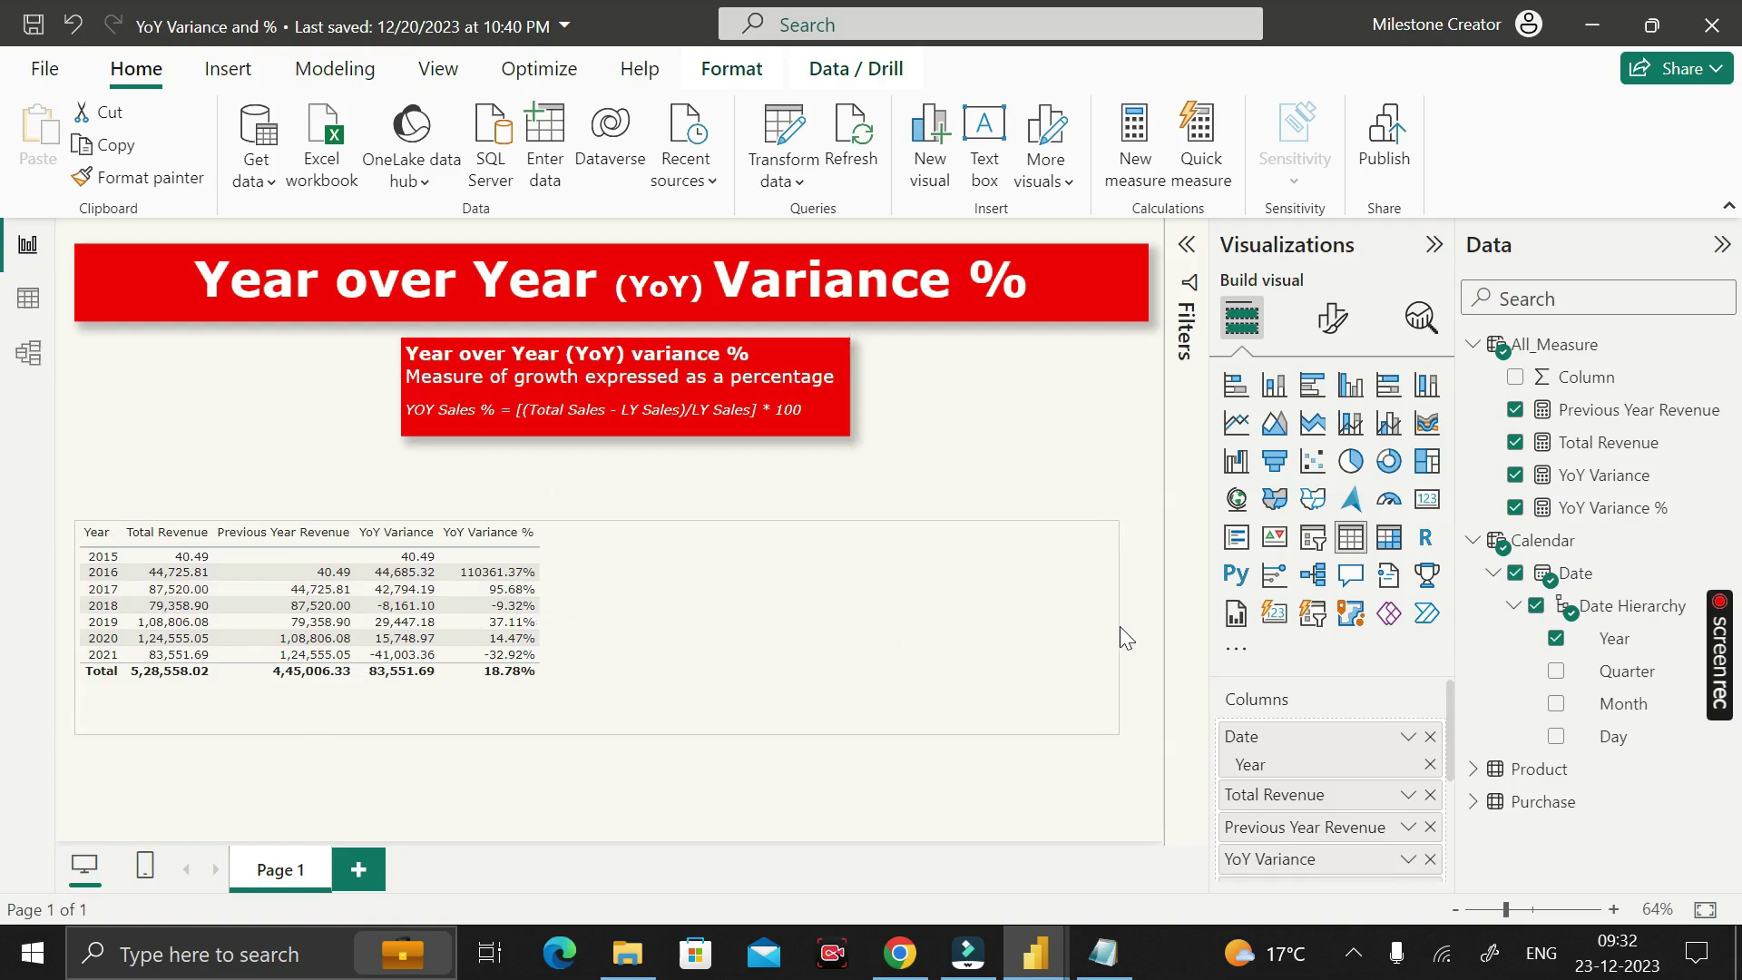
click(1328, 324)
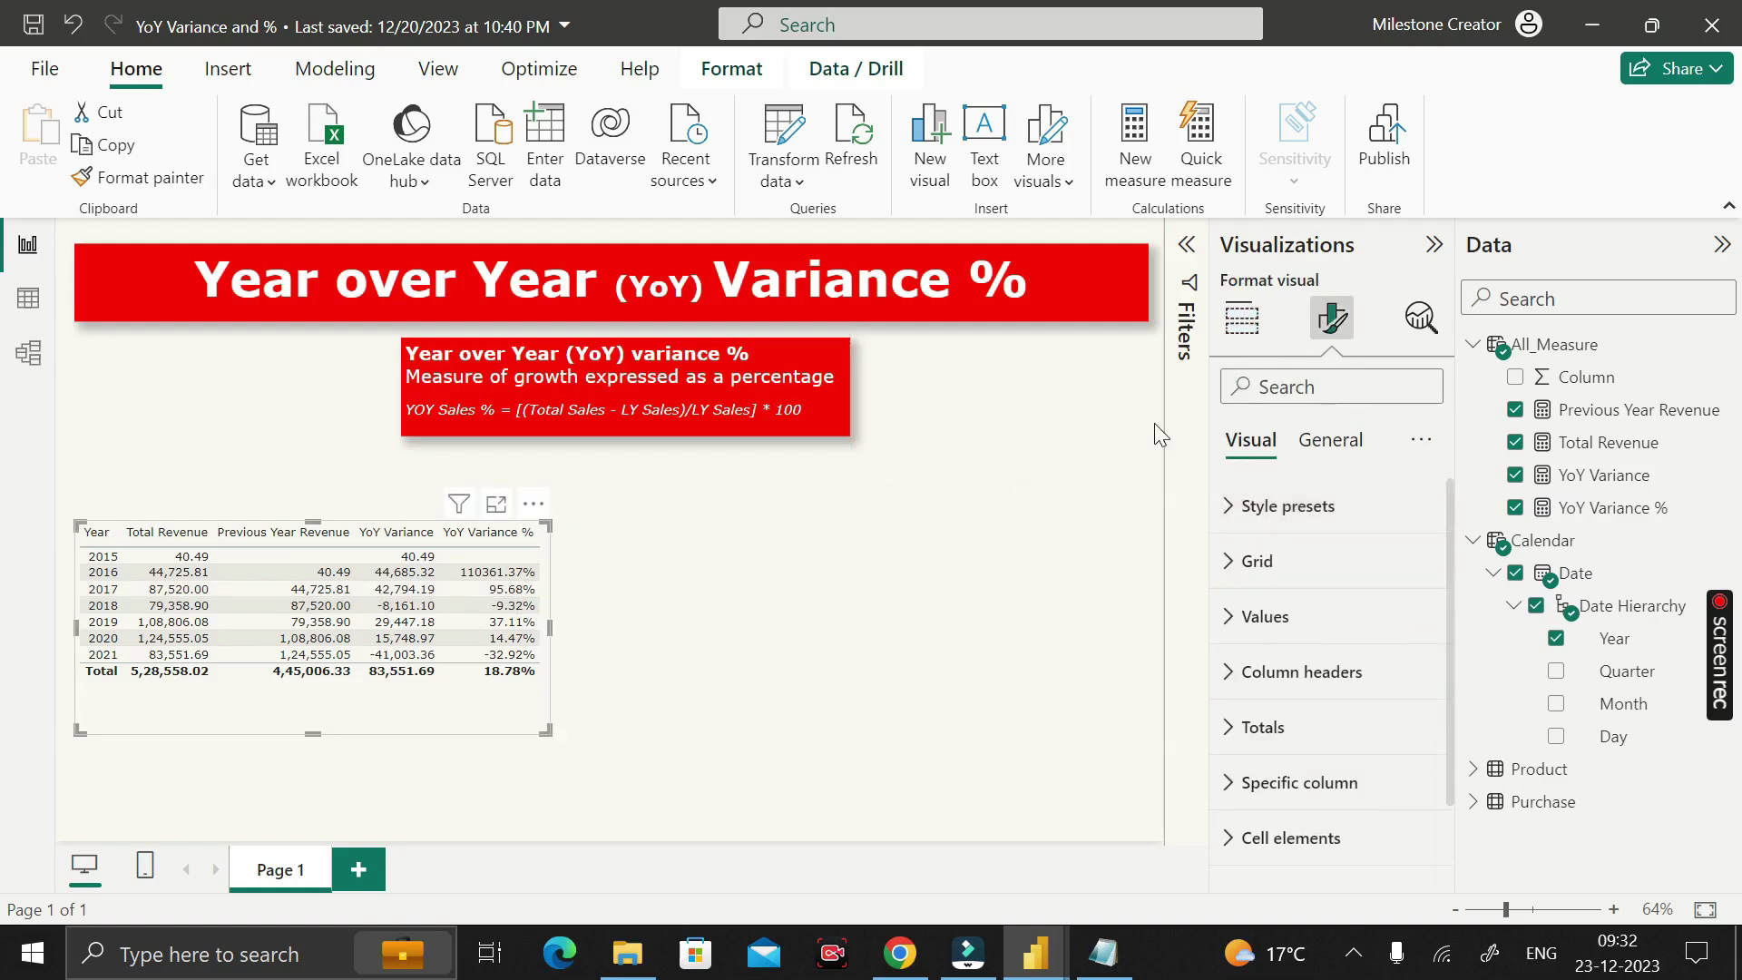
click(1241, 317)
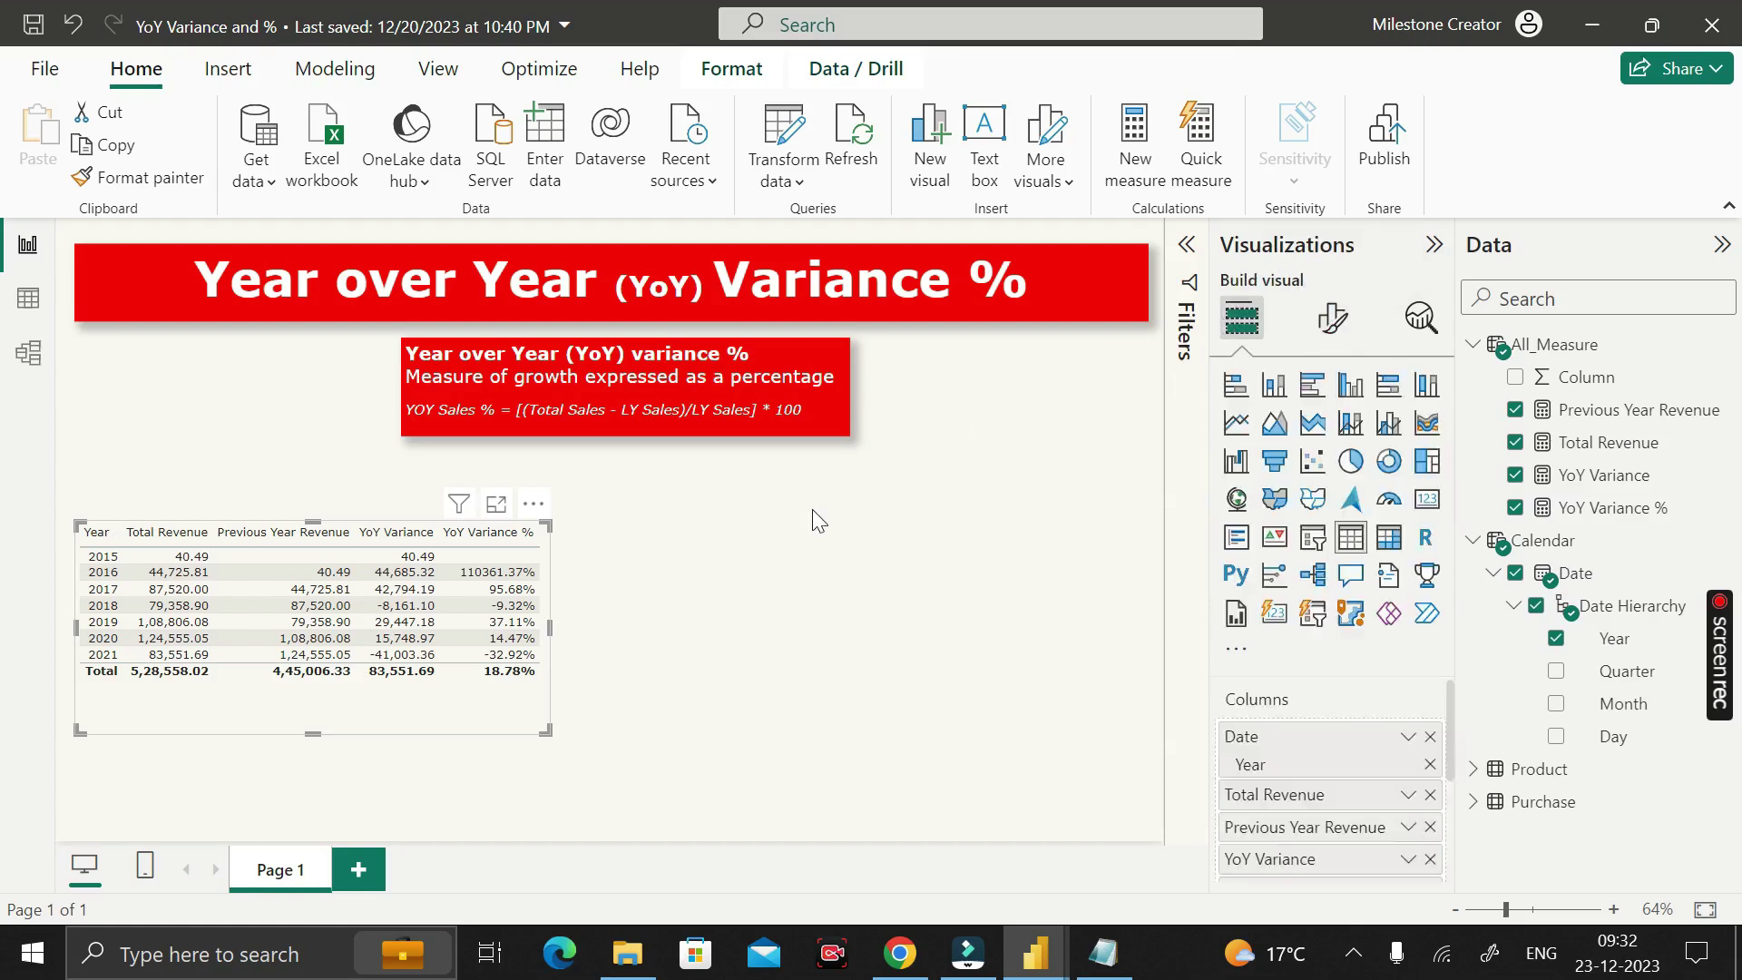
click(1332, 319)
click(1324, 445)
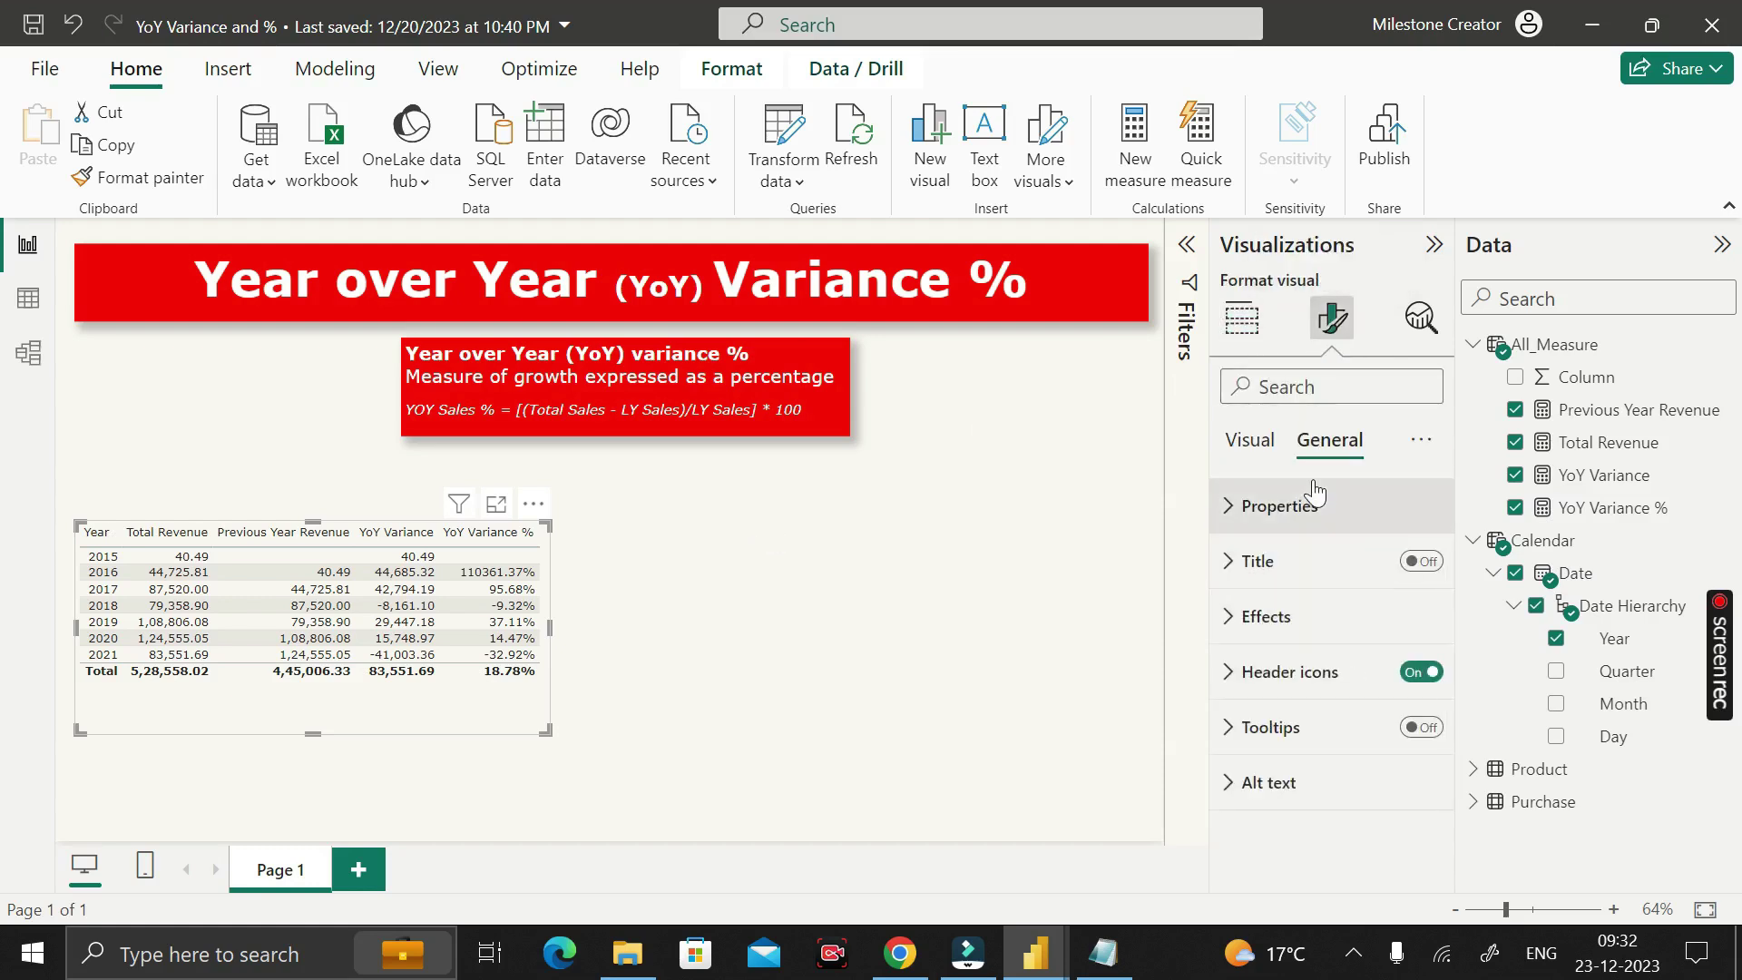
click(1238, 617)
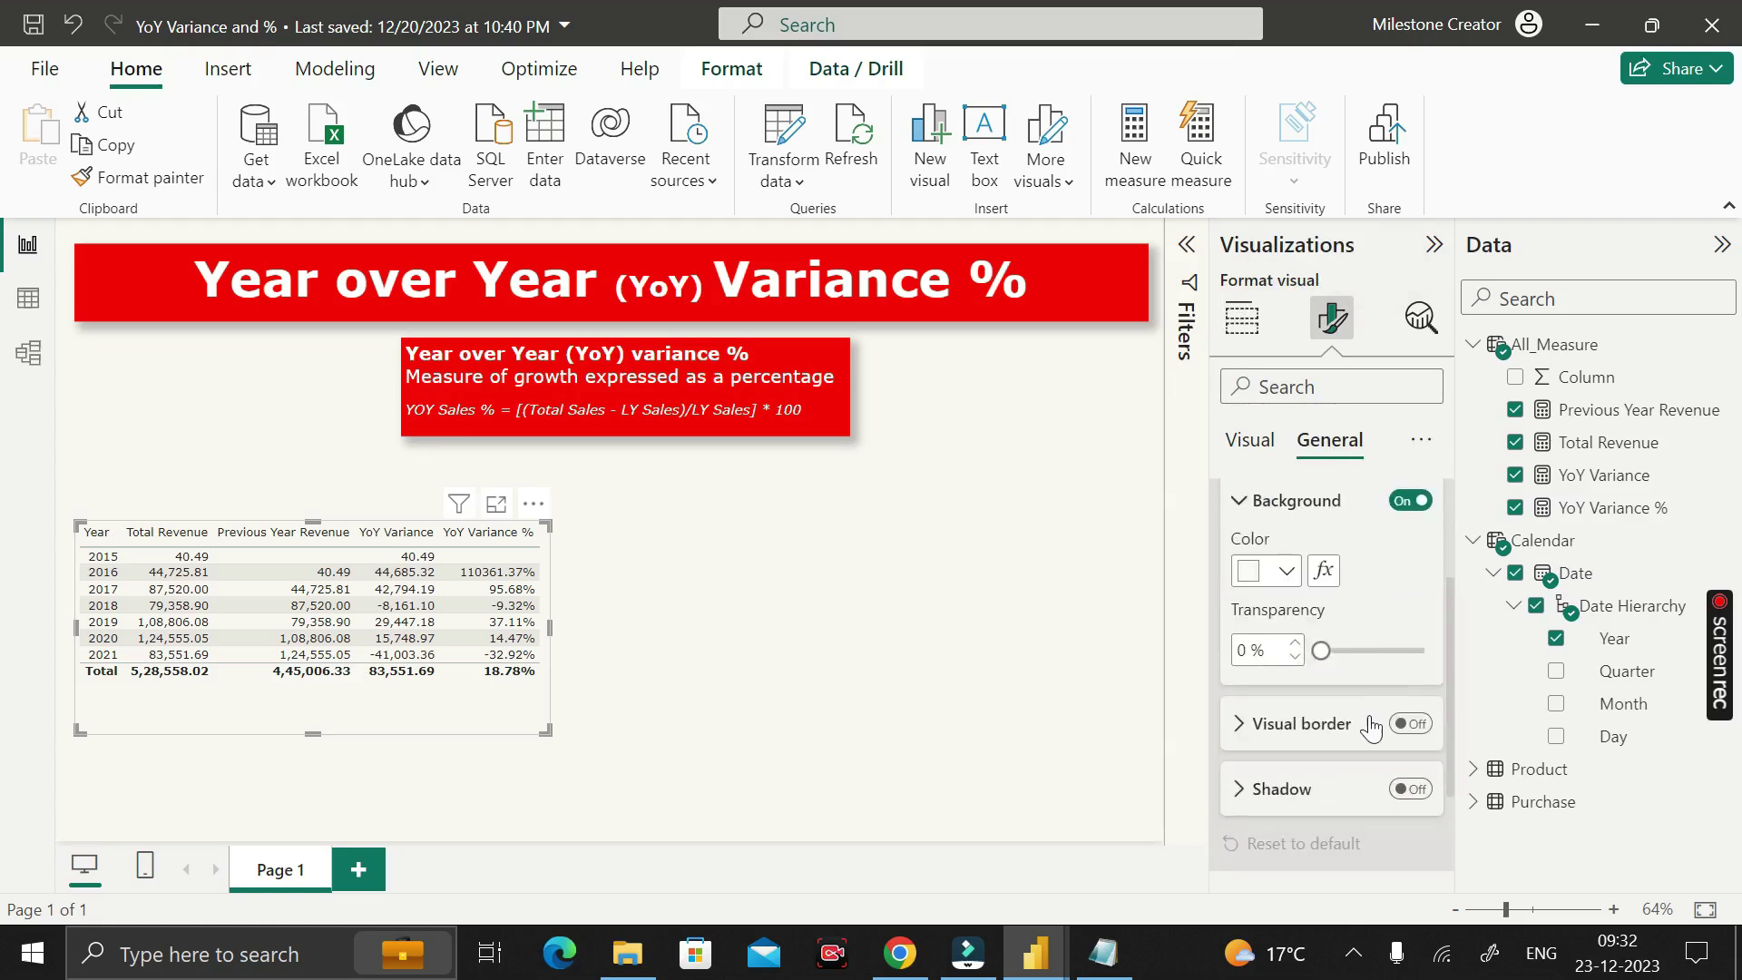
click(1411, 789)
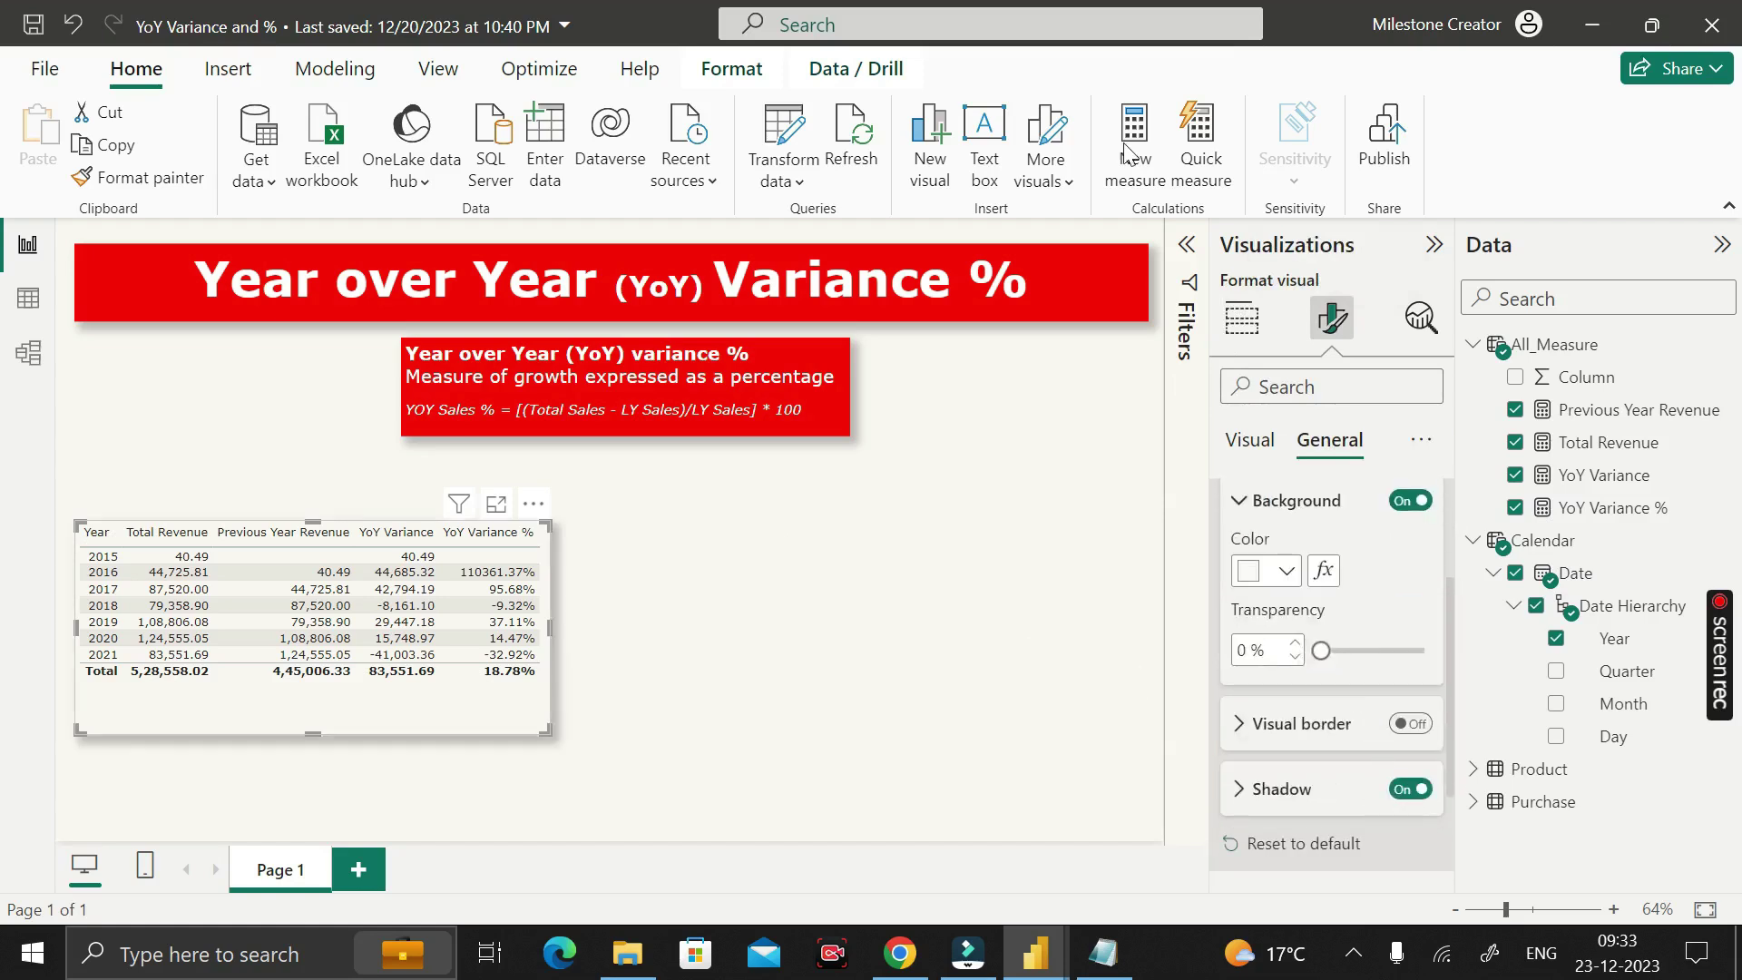
Insert a clustered column chart beside the table, with Year on the X-axis and YoY Variance % on the Y-axis
click(873, 532)
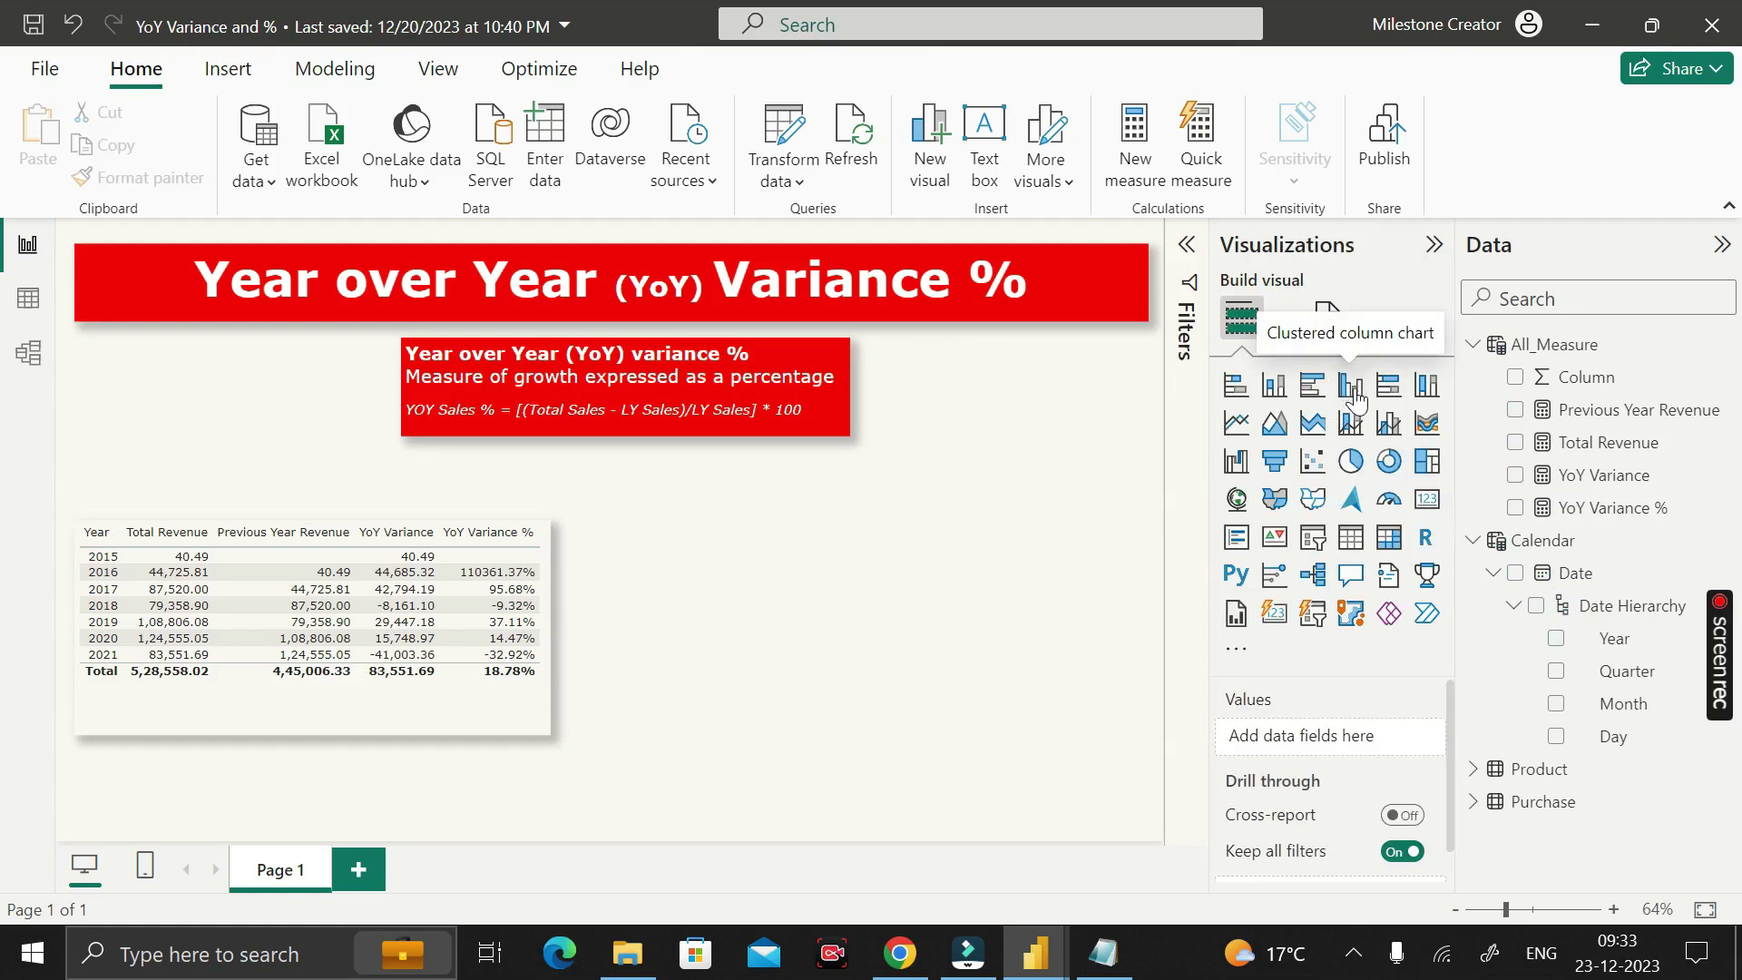
click(1355, 399)
drag(769, 584, 871, 581)
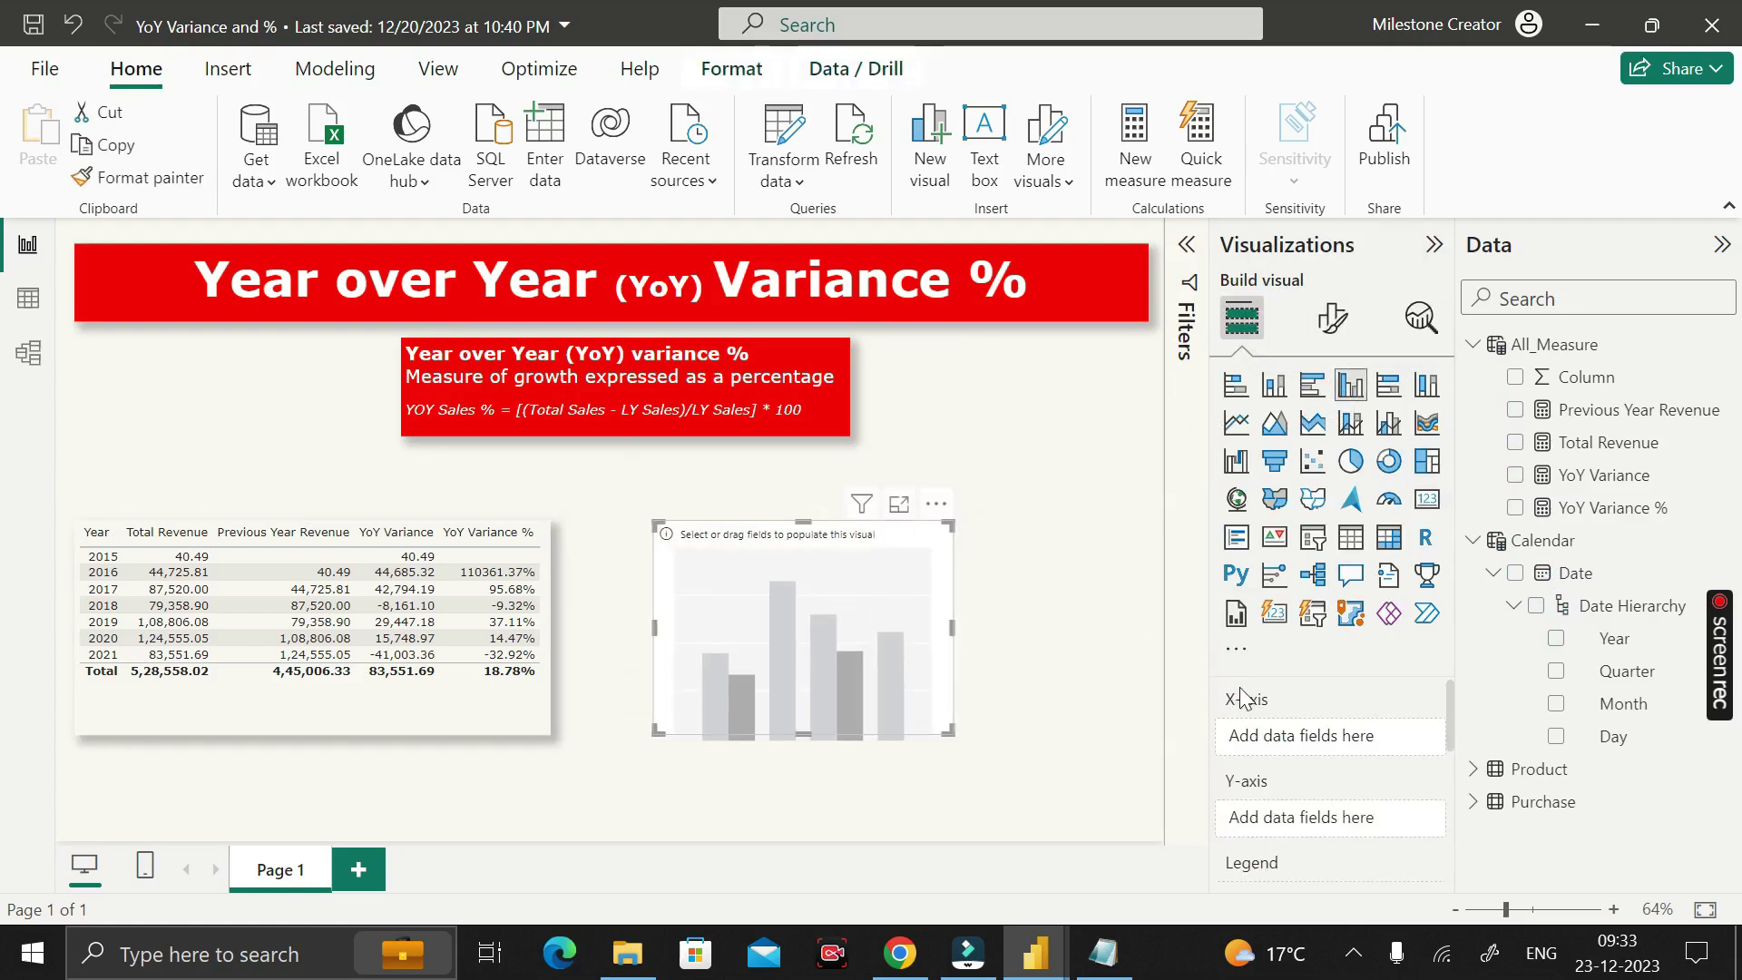
click(1554, 640)
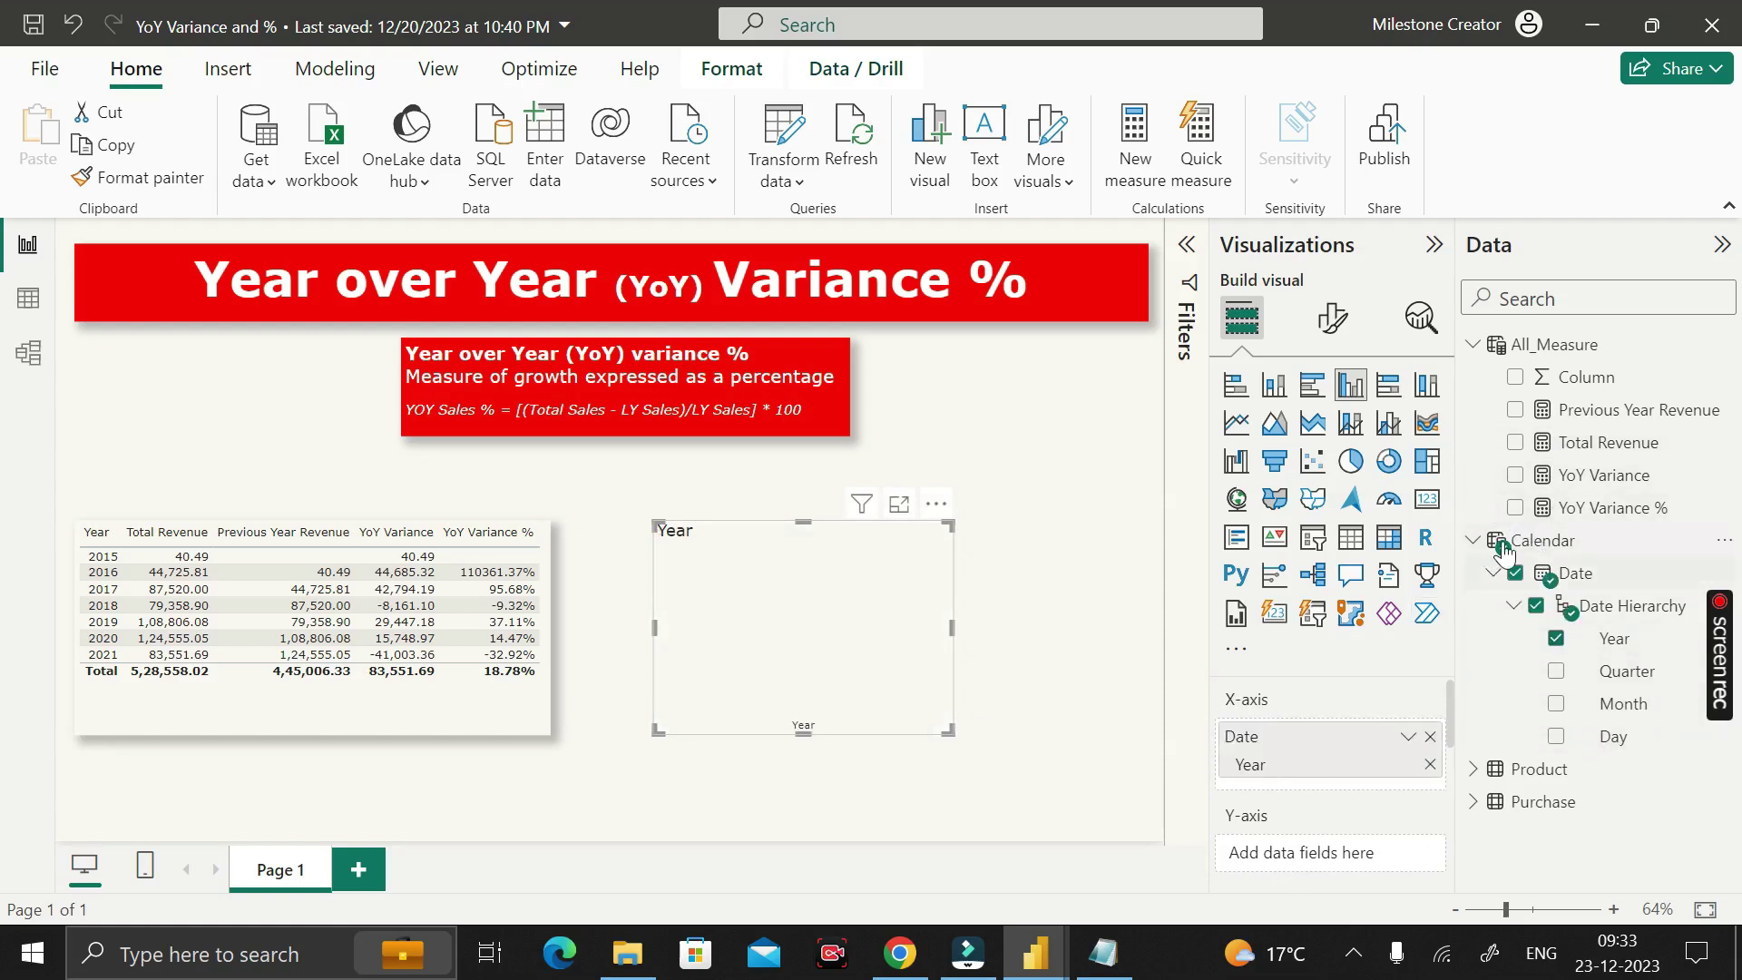
click(1515, 508)
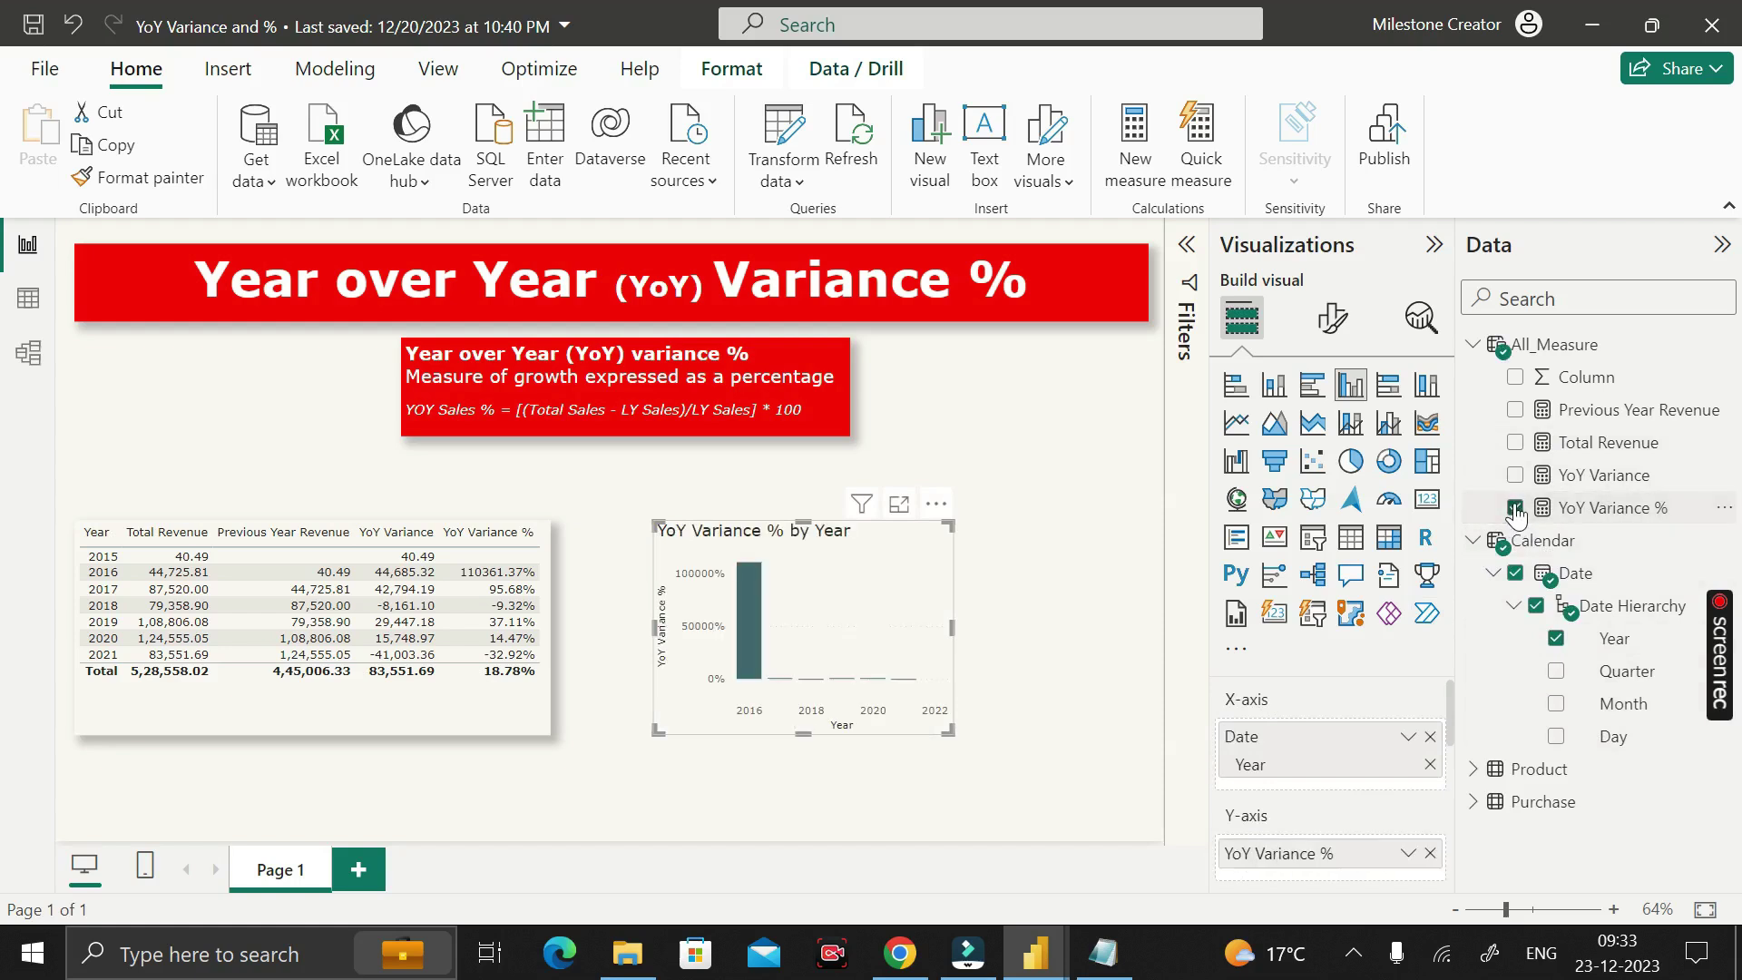
Exclude the 2016 column from the YoY Variance % chart, then widen the chart and move it closer to the table
mouse_move(750, 597)
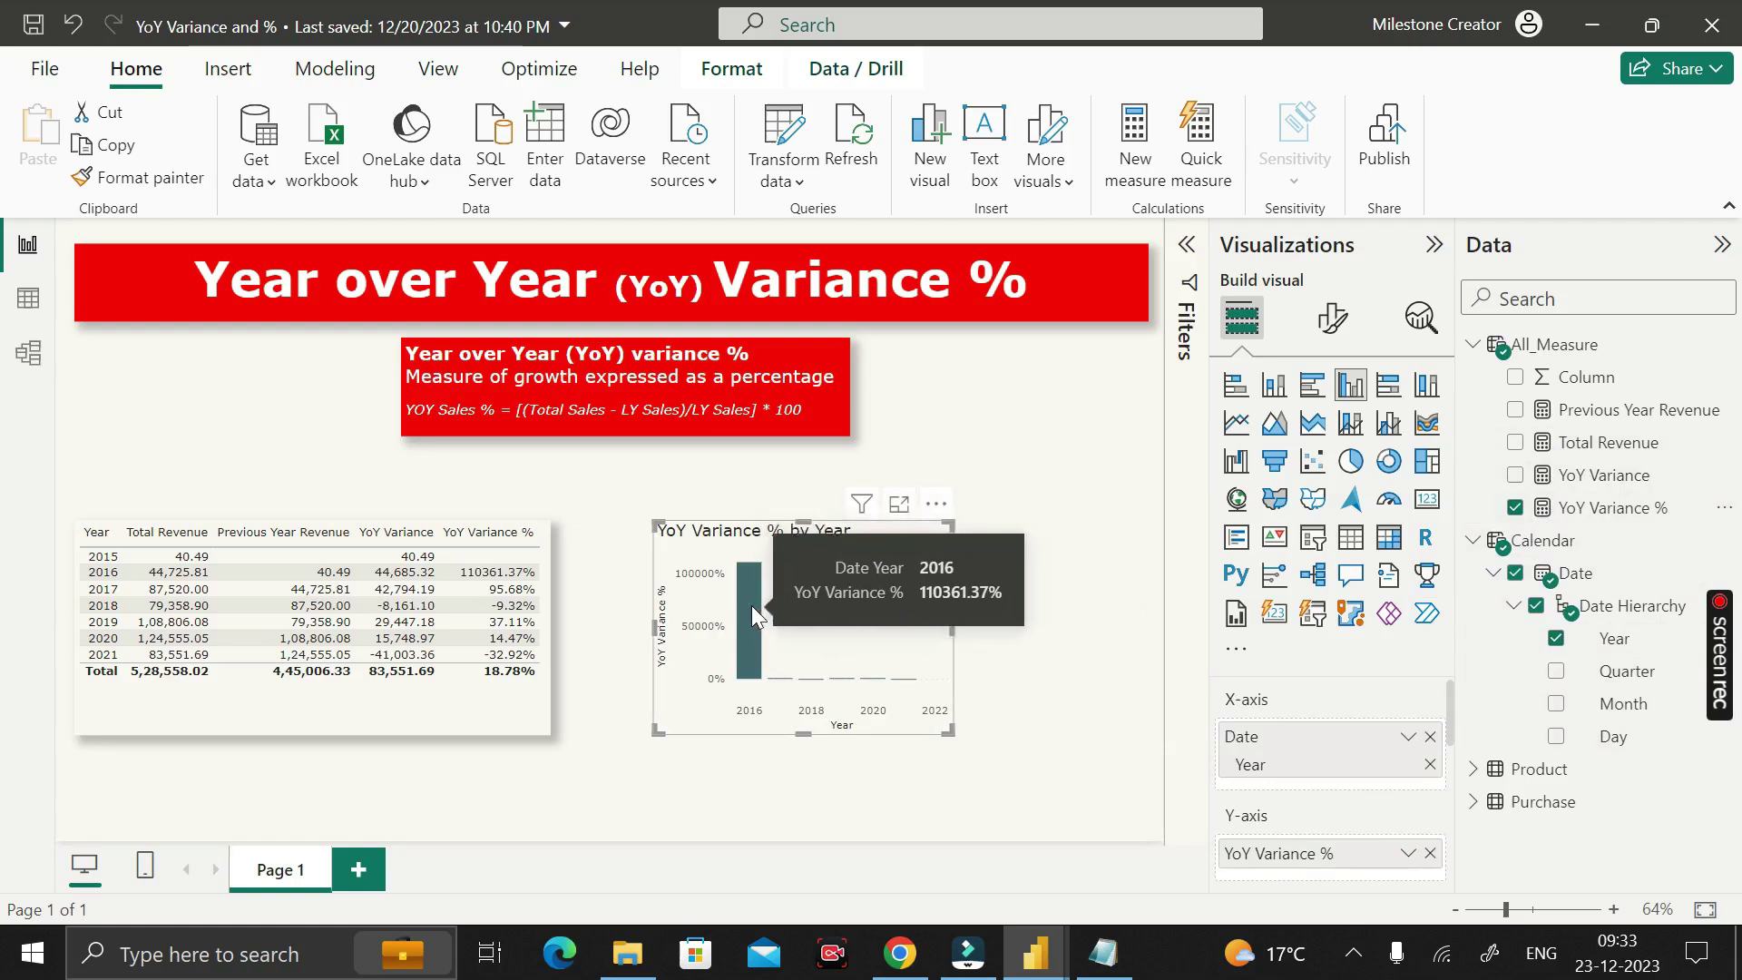
right_click(749, 604)
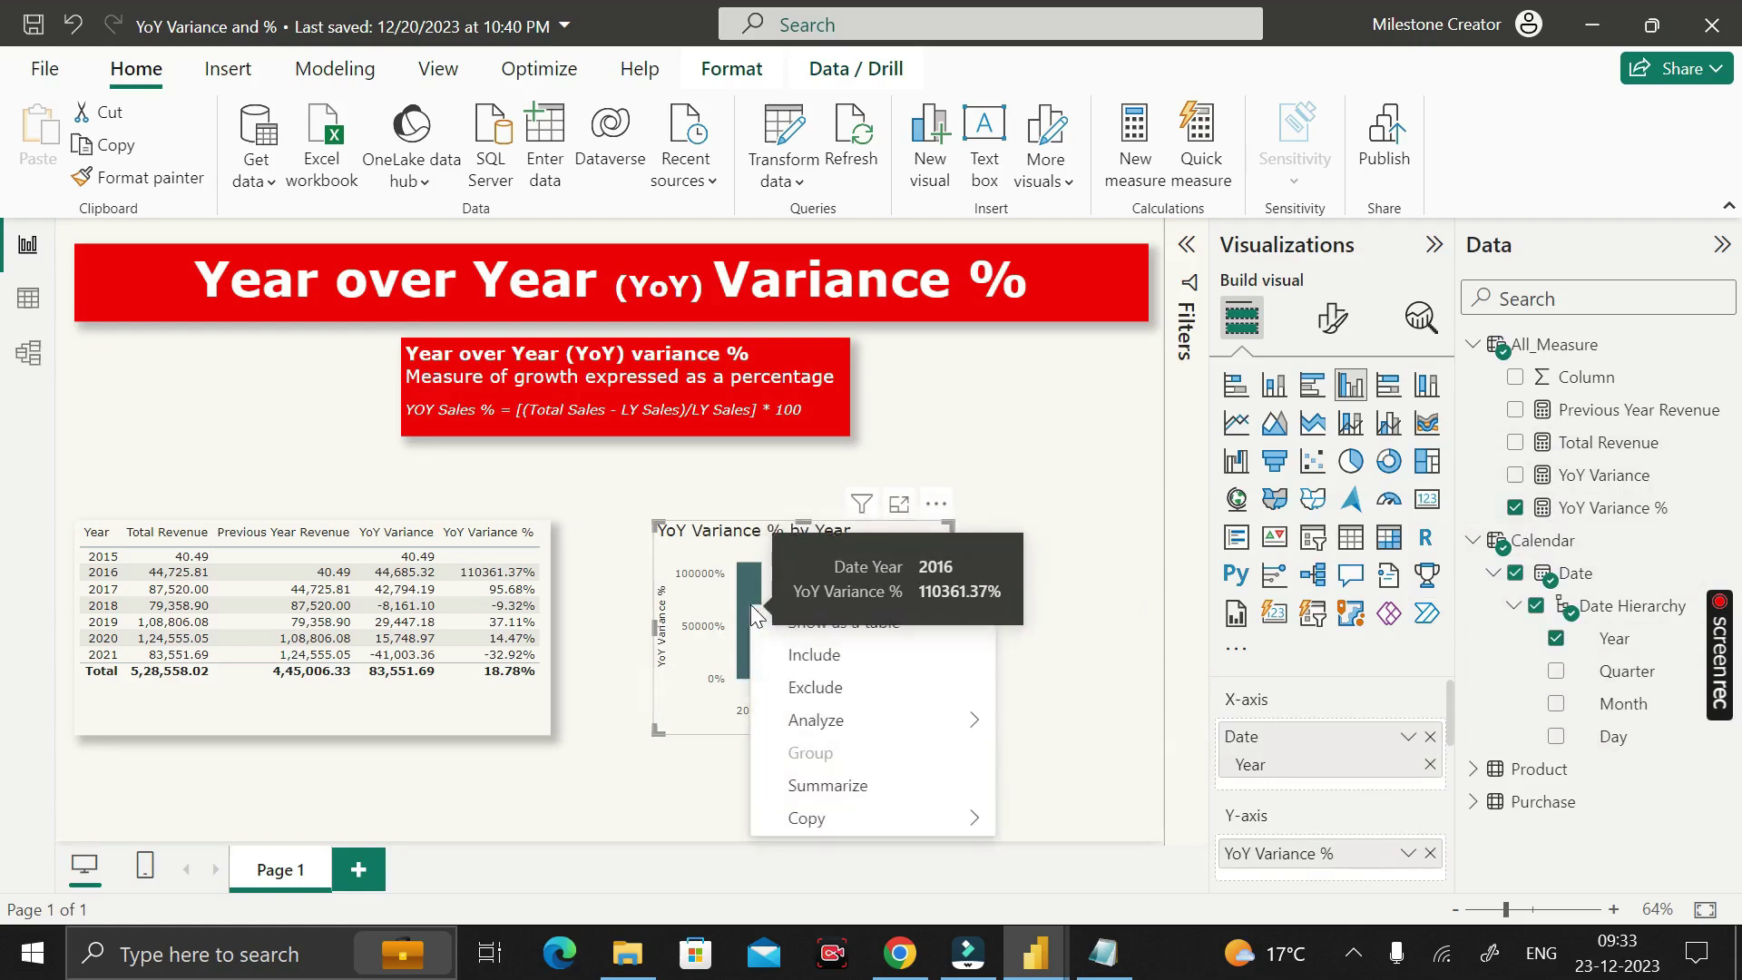
click(821, 688)
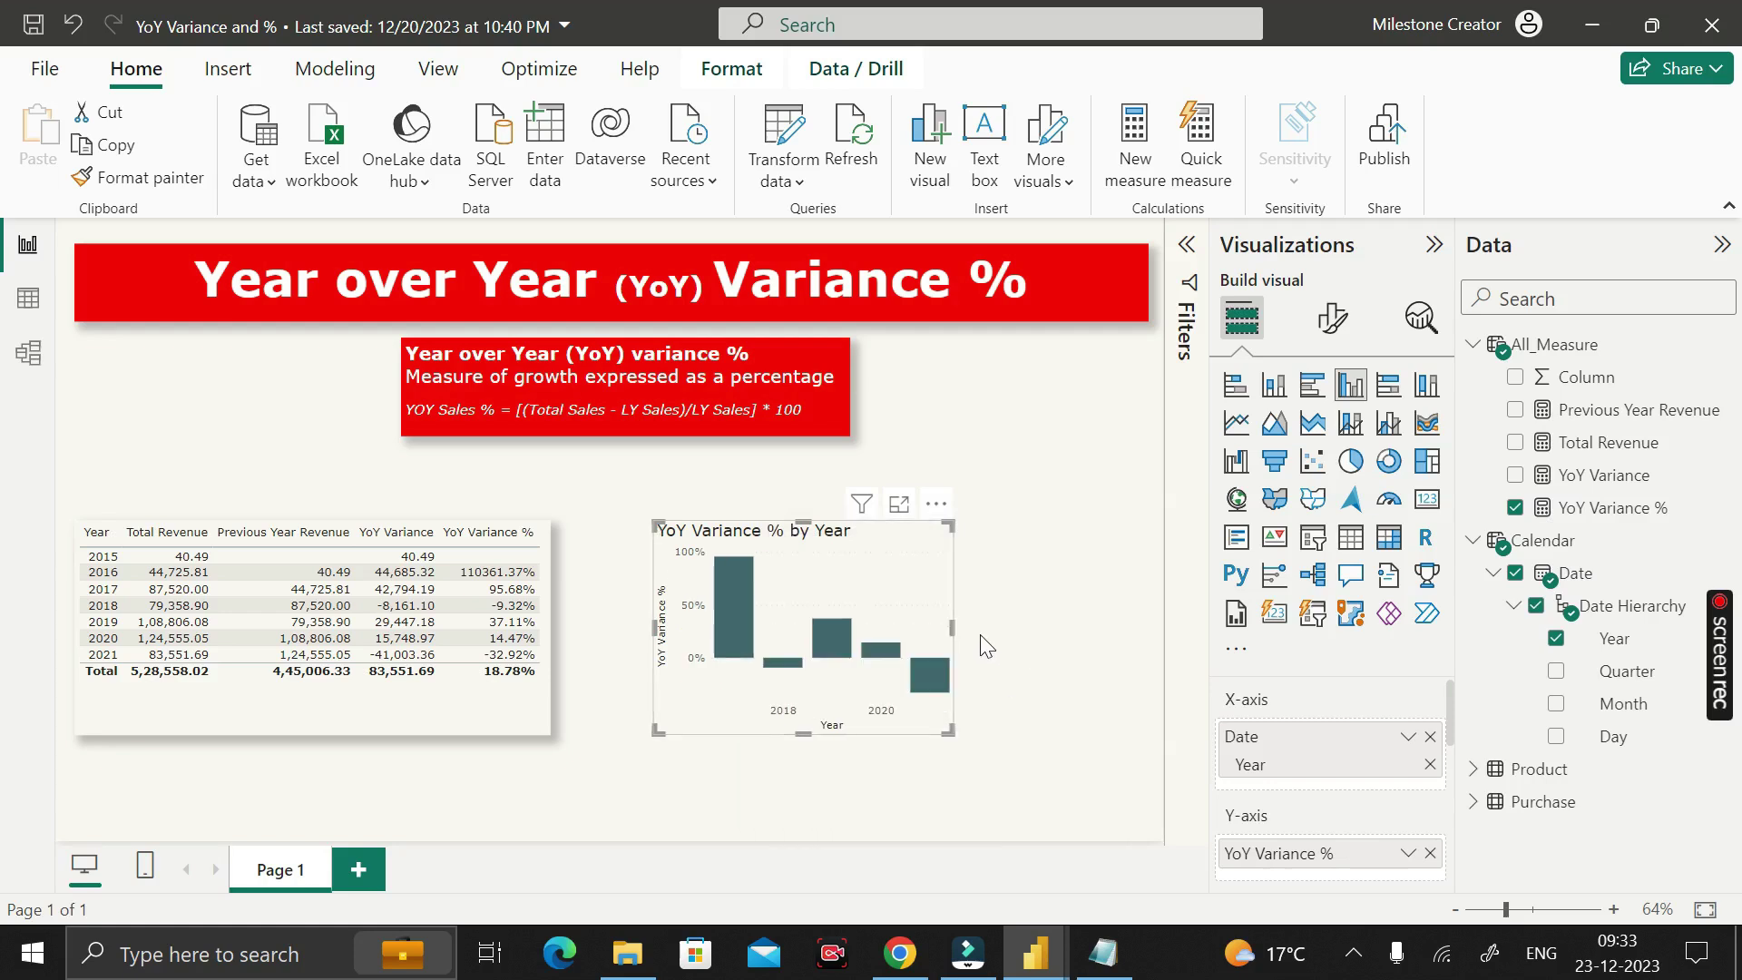
drag(951, 630, 1027, 632)
drag(889, 559, 849, 558)
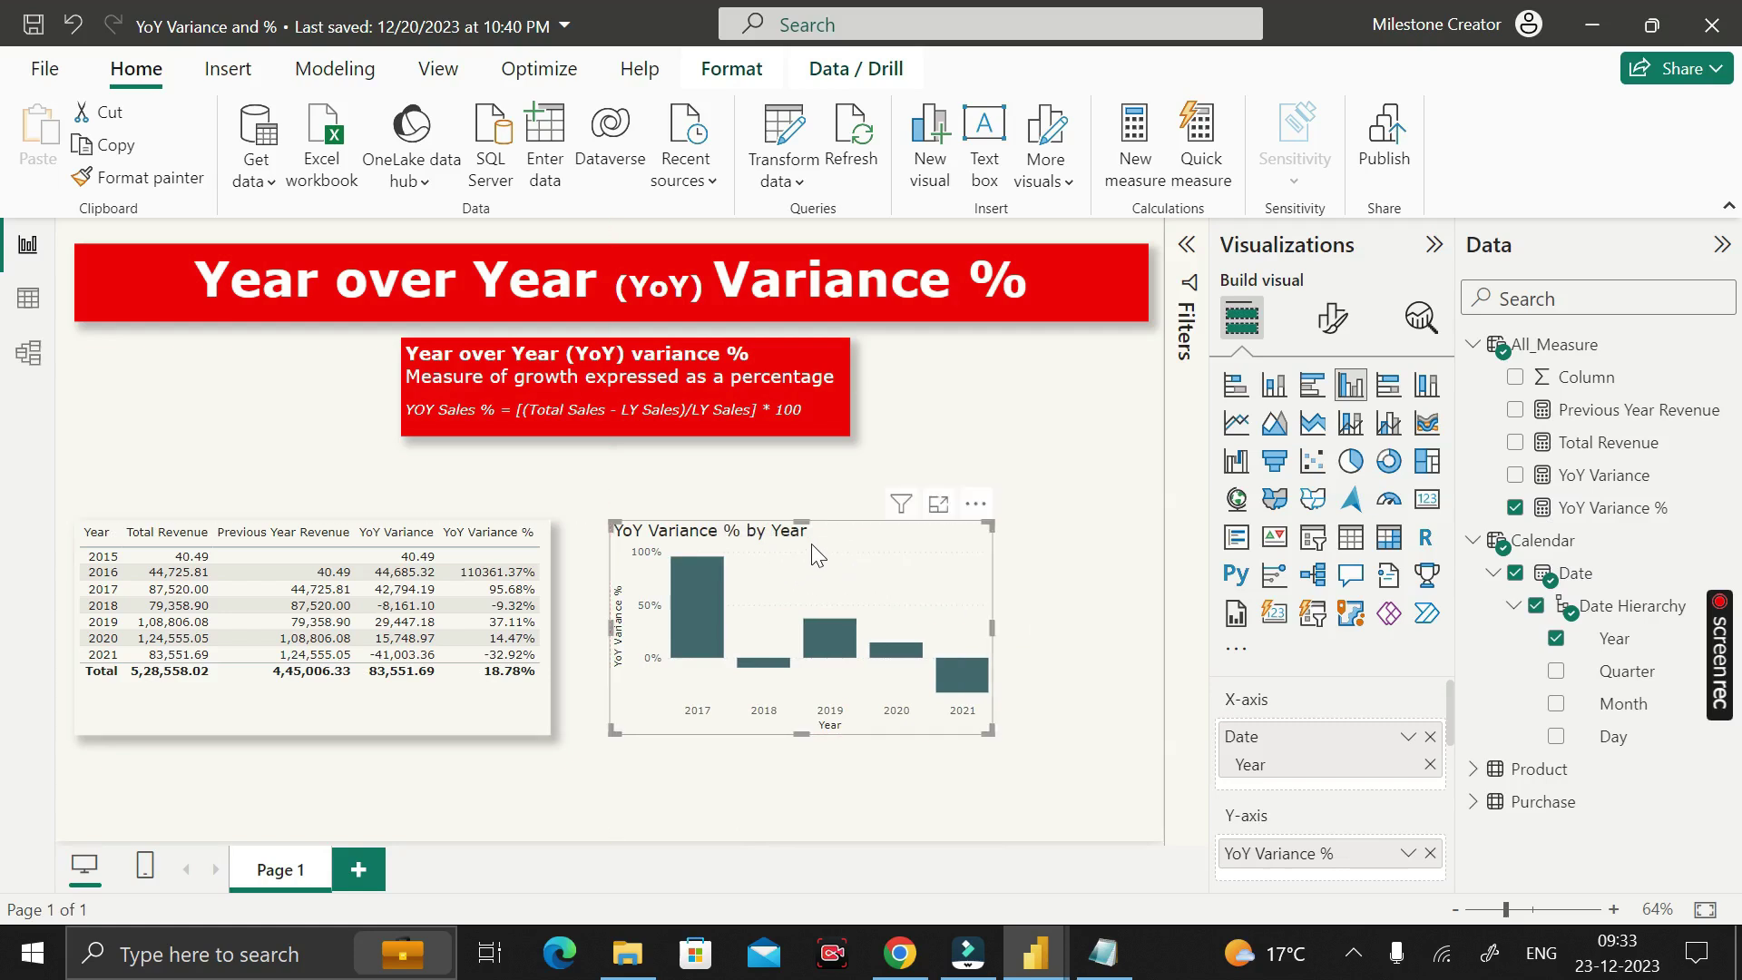
click(1094, 614)
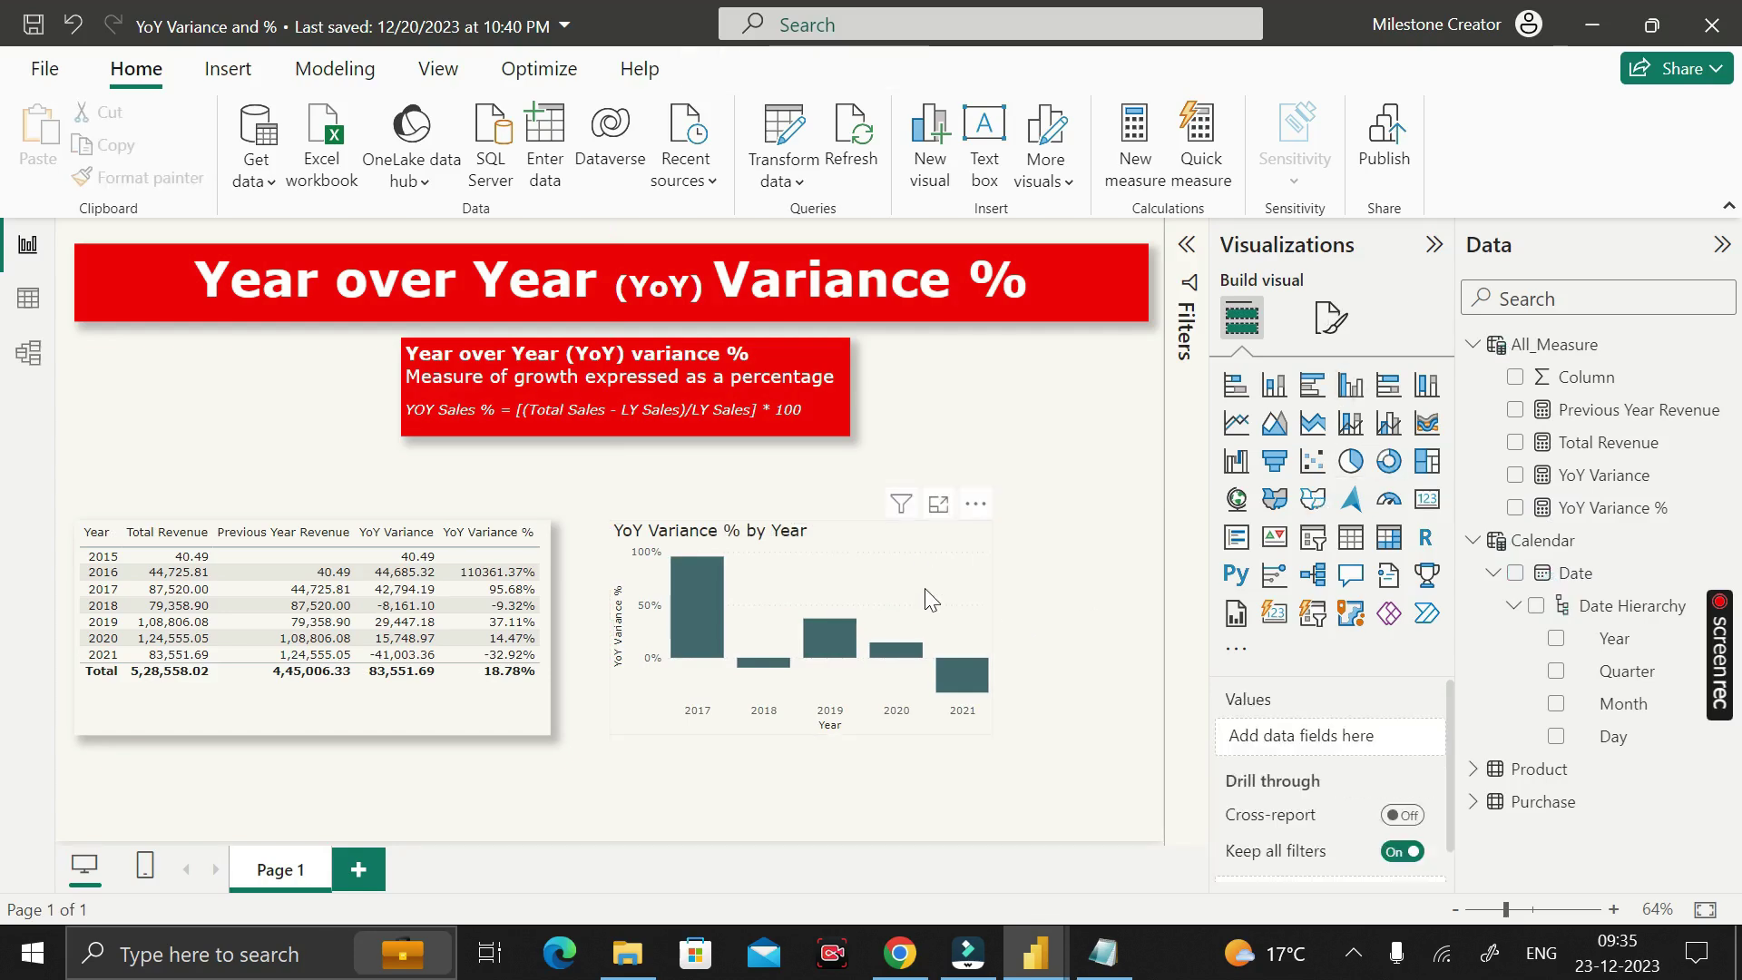
Turn on data labels for the YoY Variance % by Year column chart
click(1331, 318)
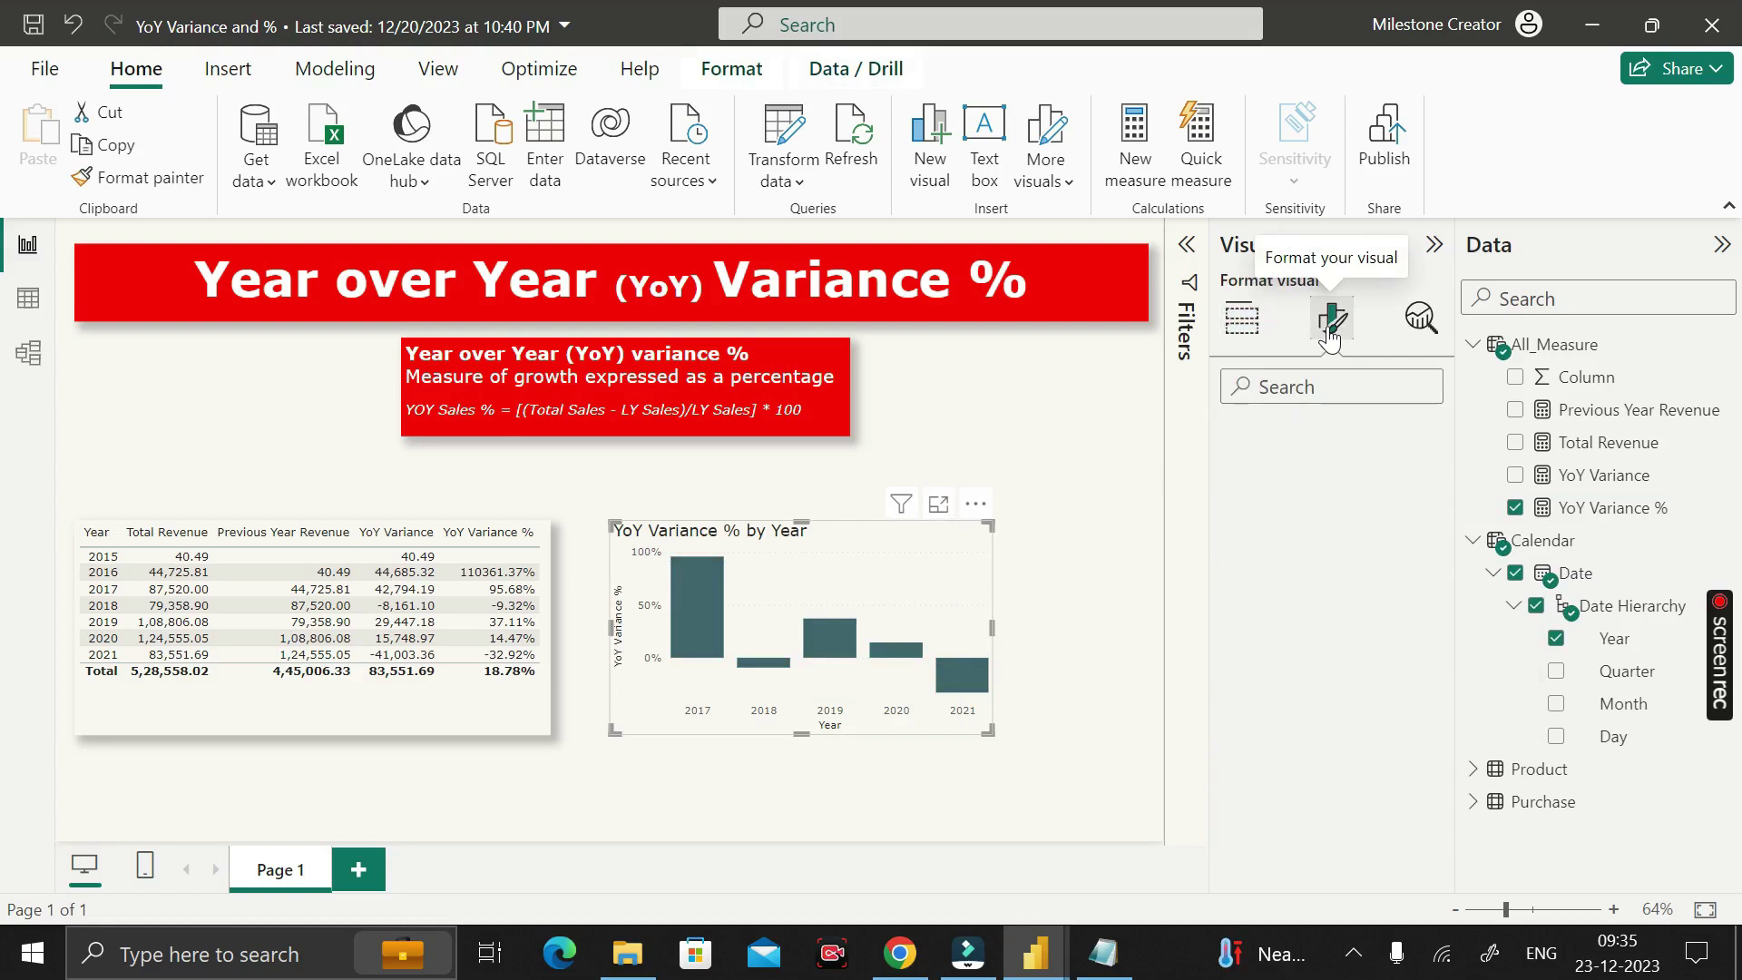
scroll(1306, 681, down, 1)
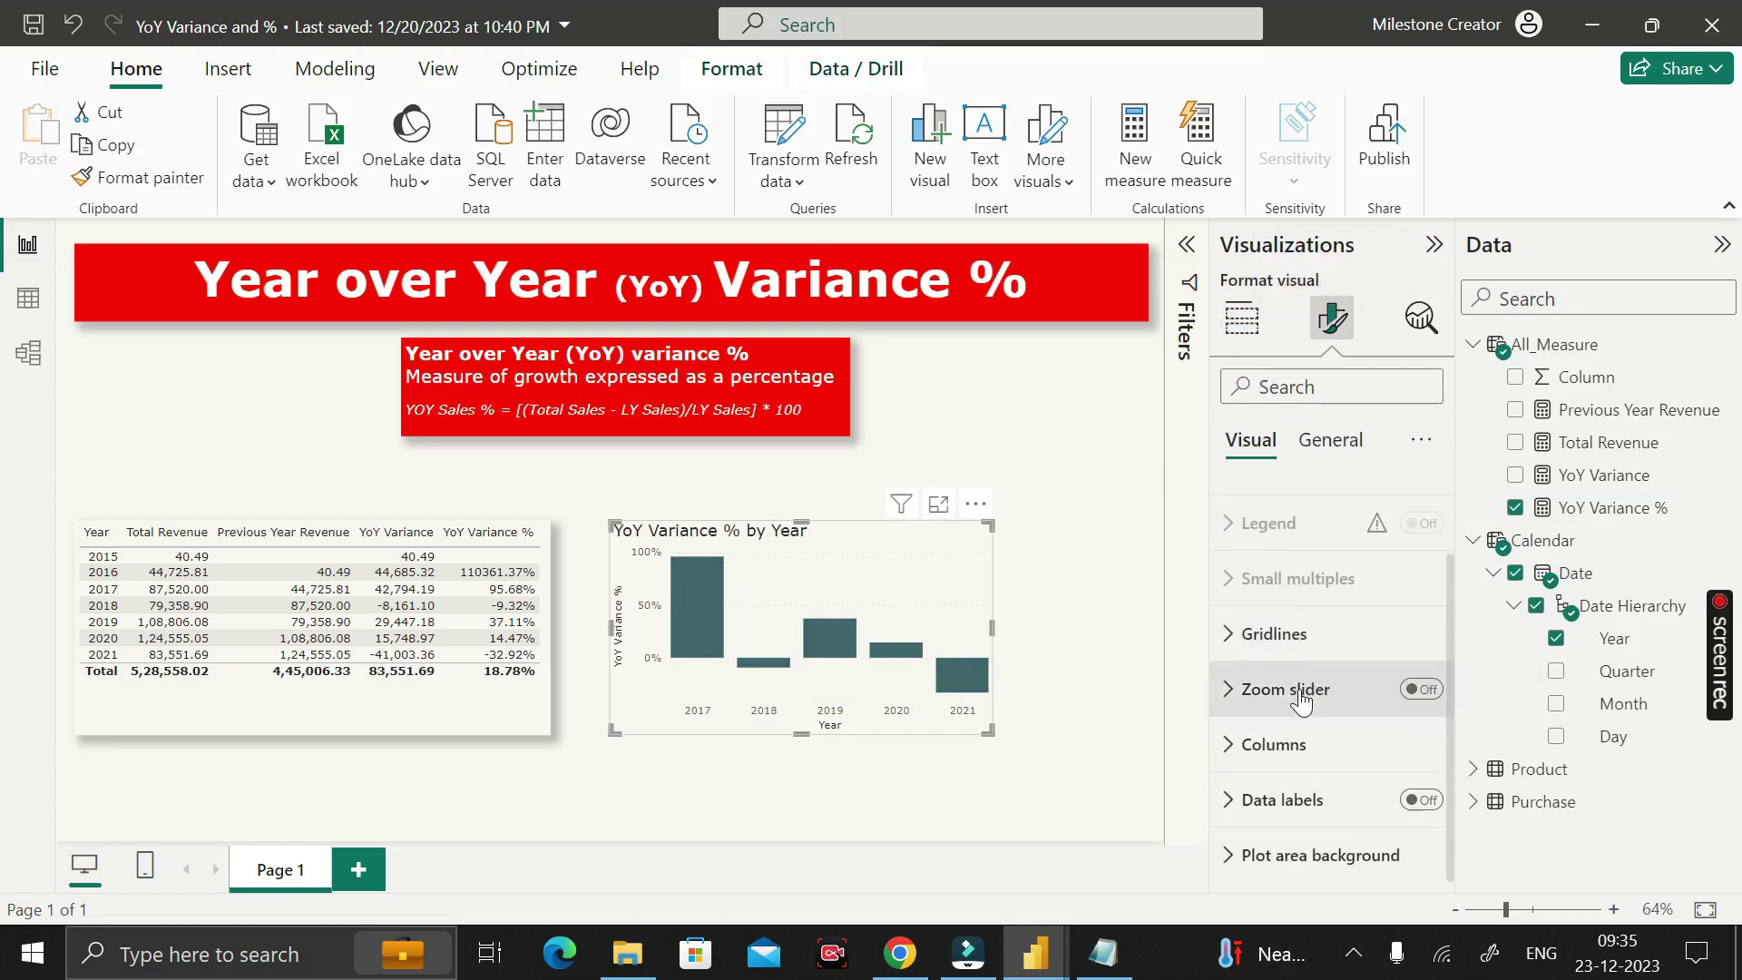
click(1423, 799)
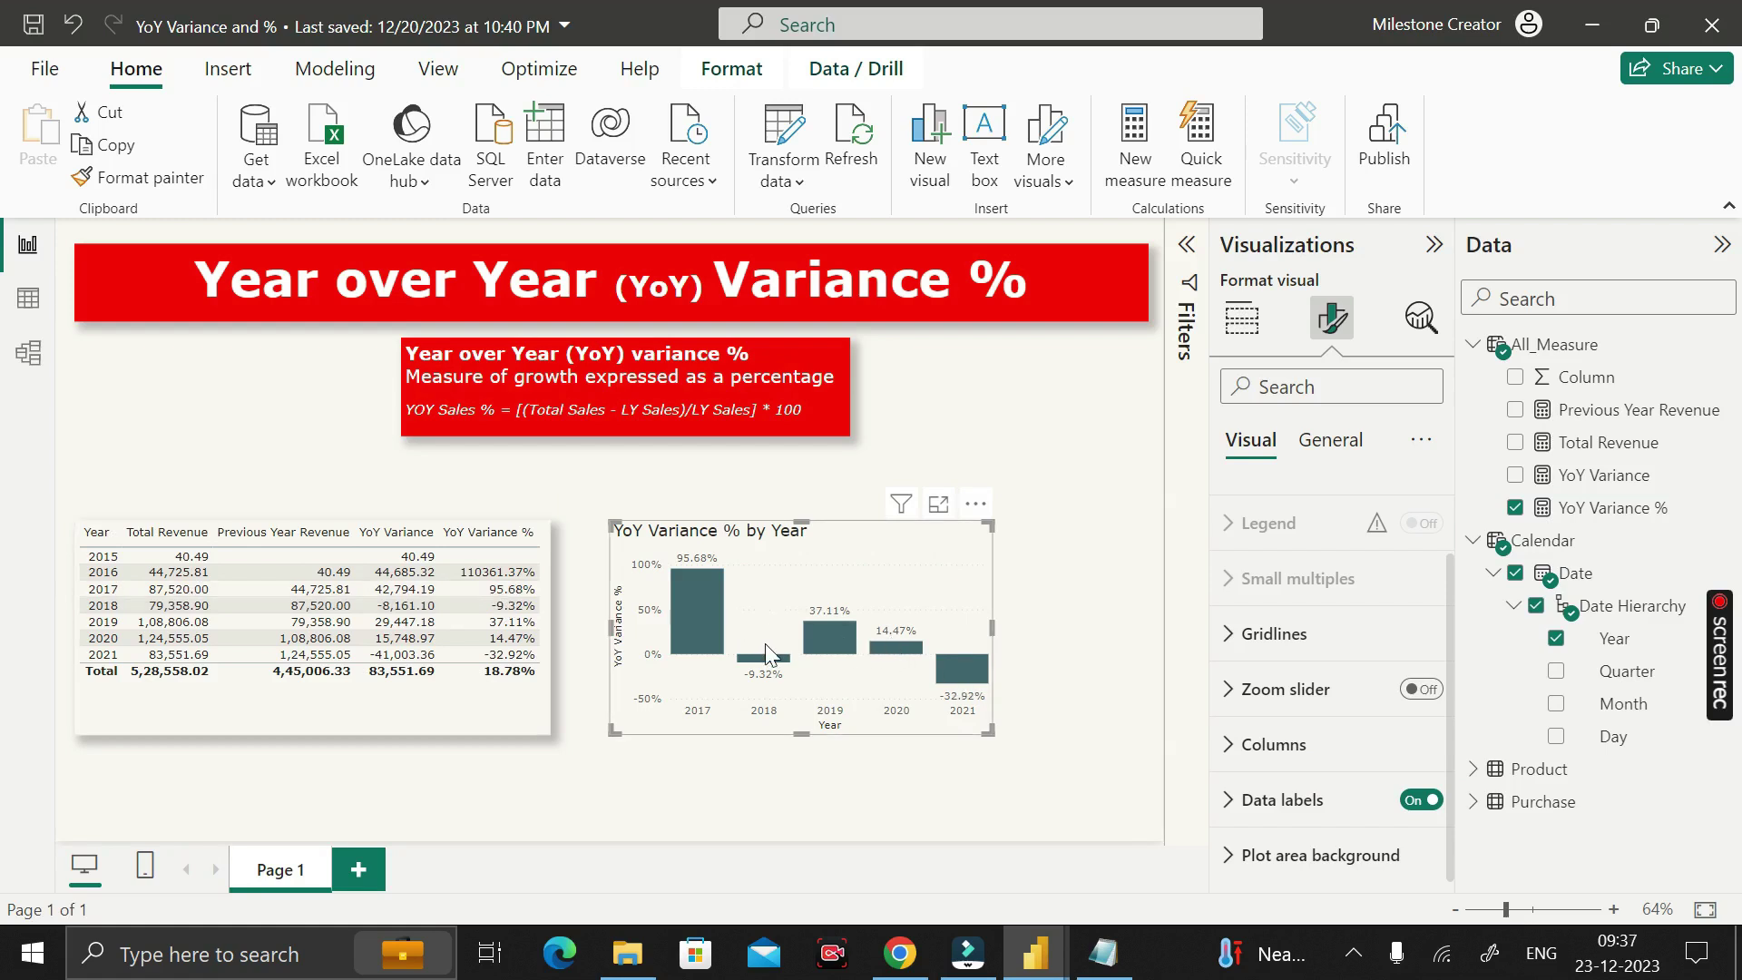
mouse_move(765, 658)
mouse_move(958, 662)
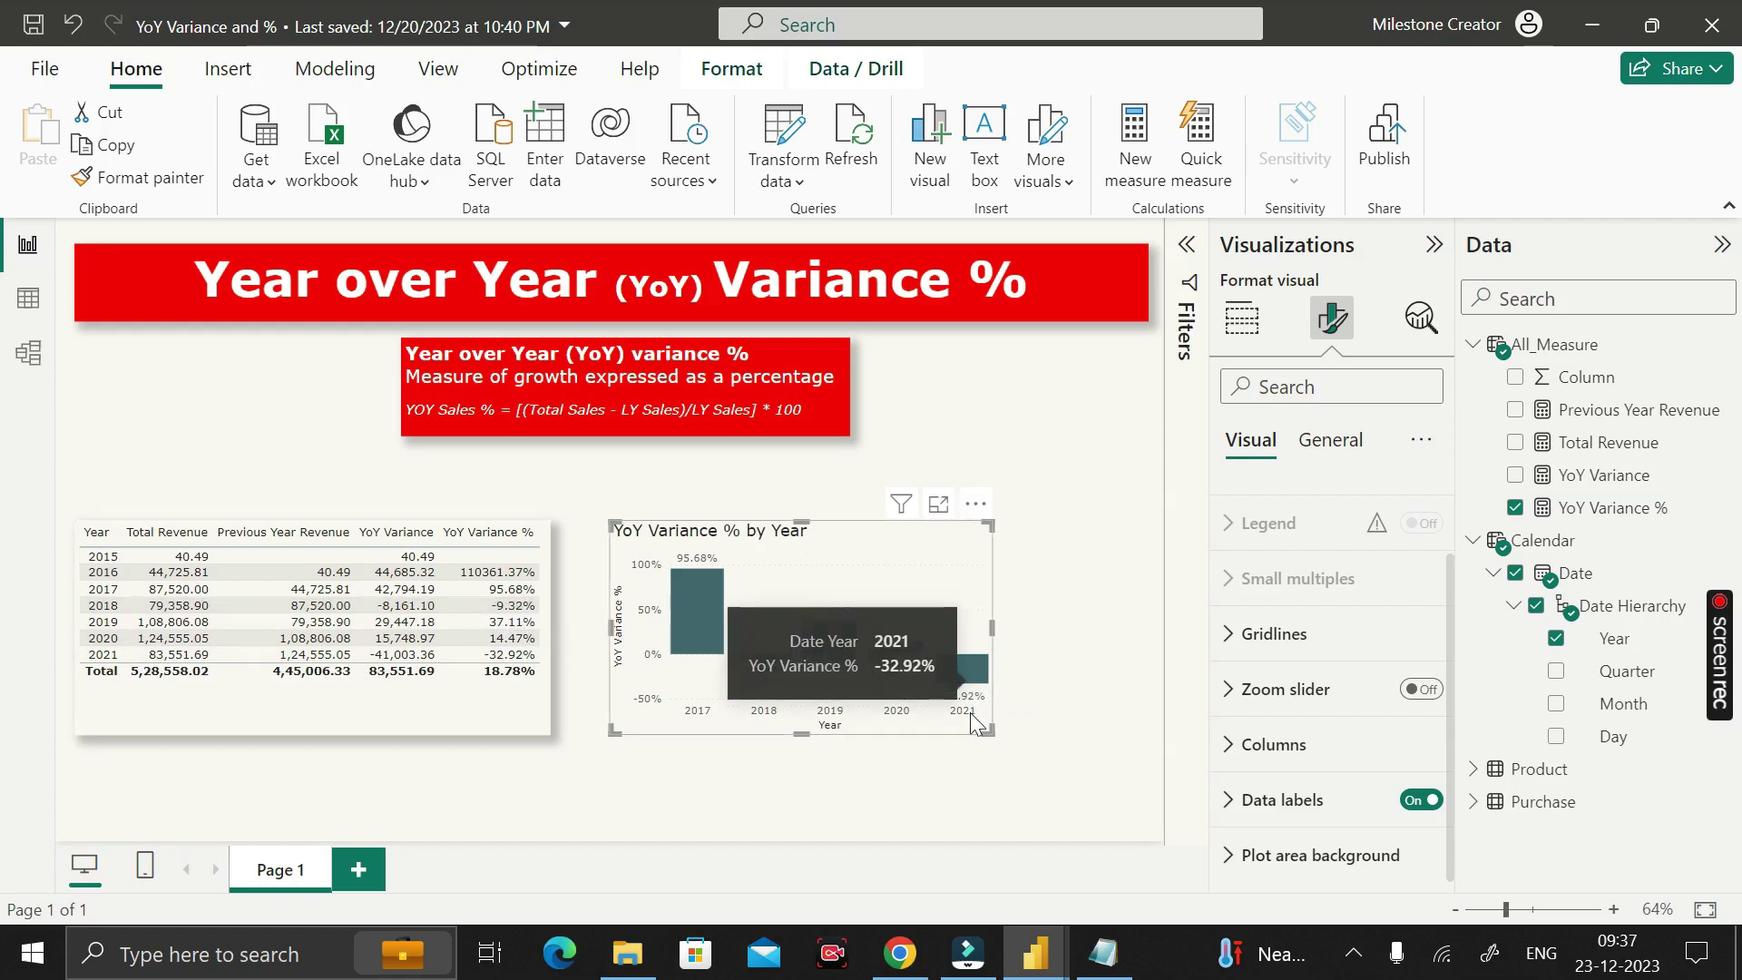
click(1043, 454)
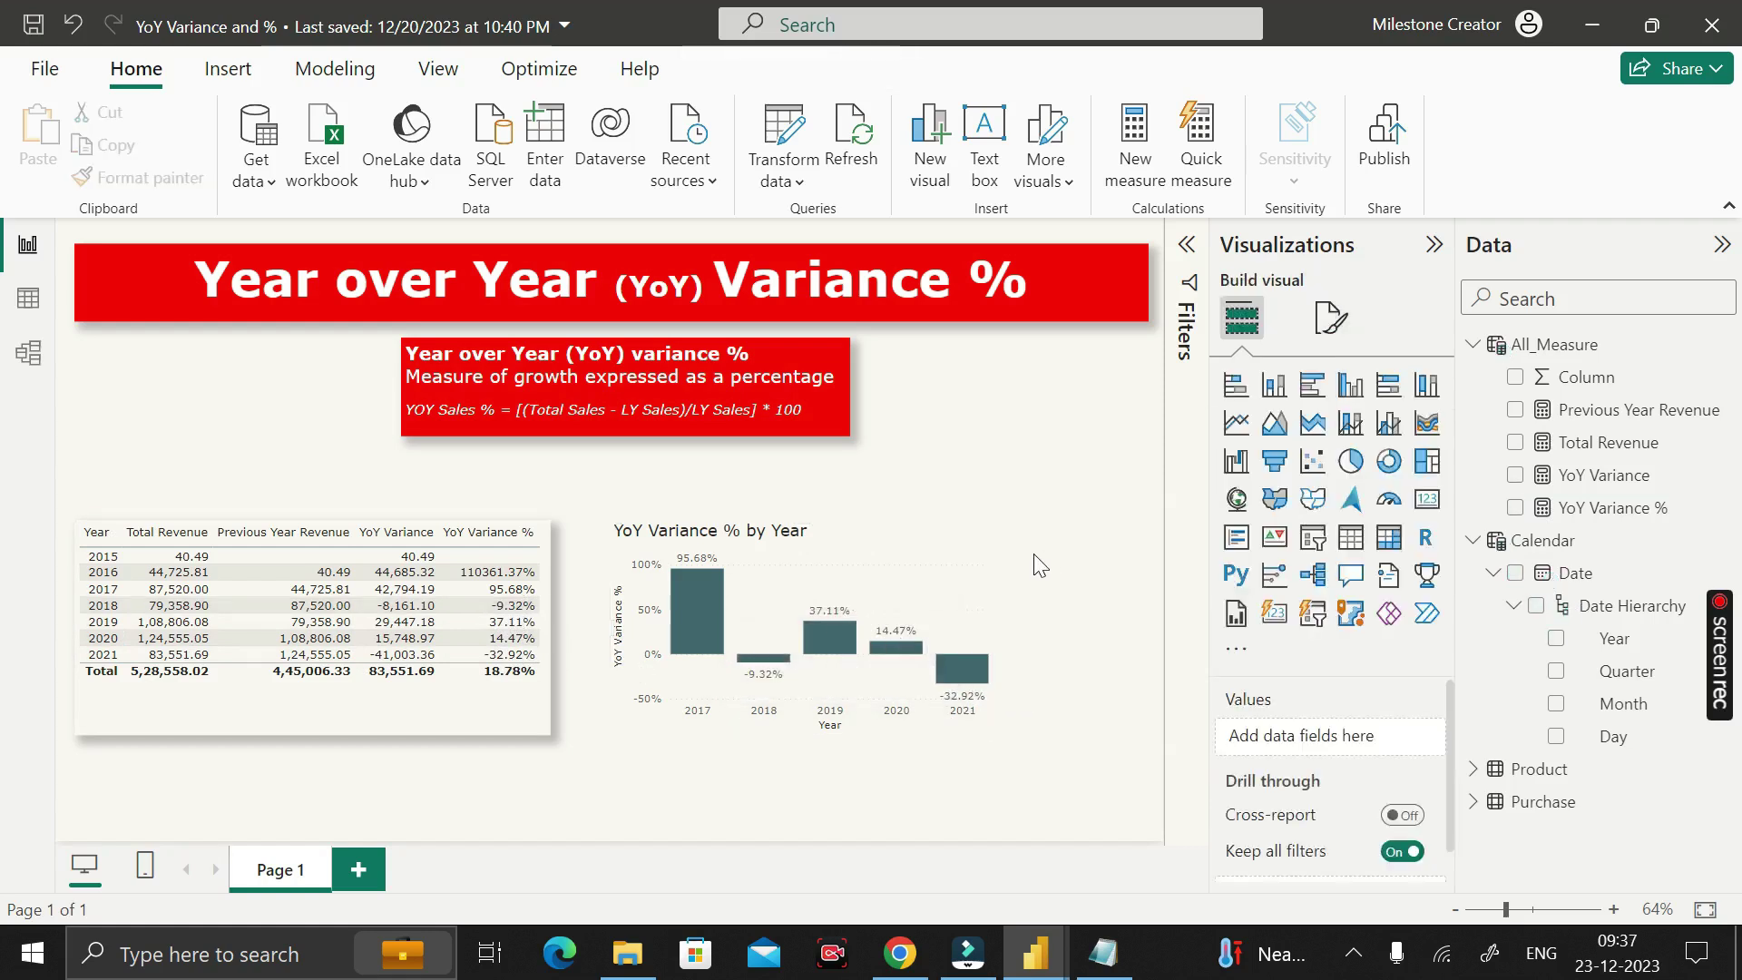
Copy the table visual's formatting onto the column chart with Format painter
click(671, 635)
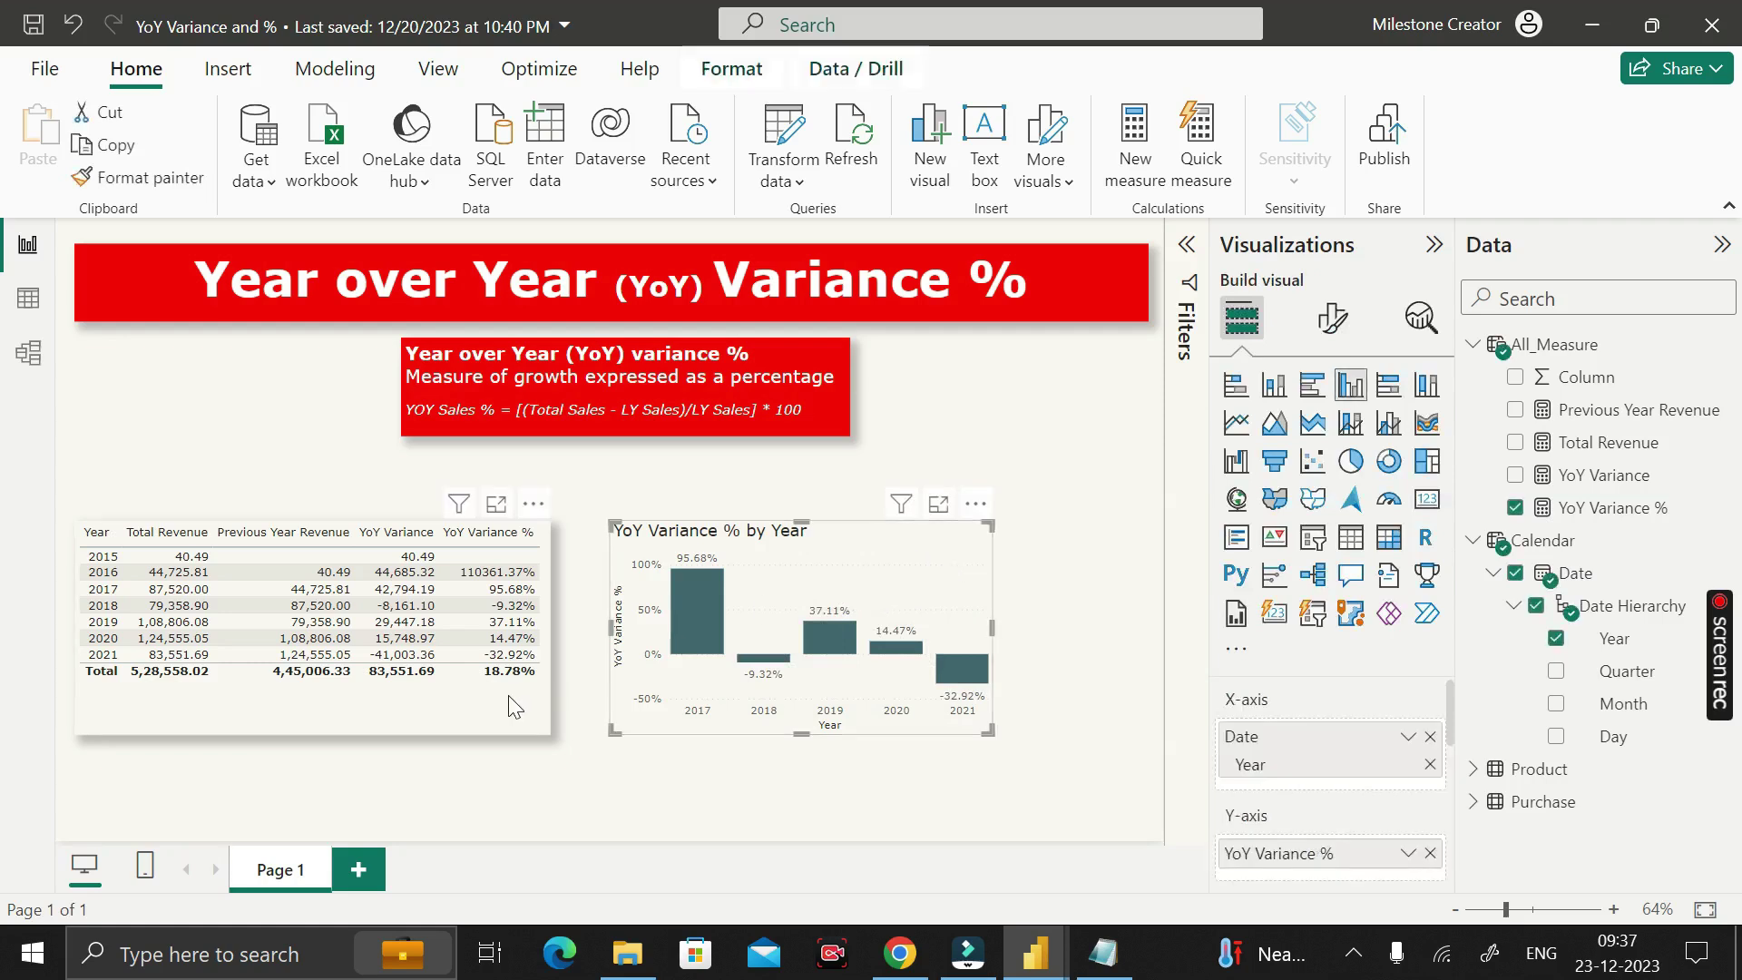
click(508, 707)
click(137, 177)
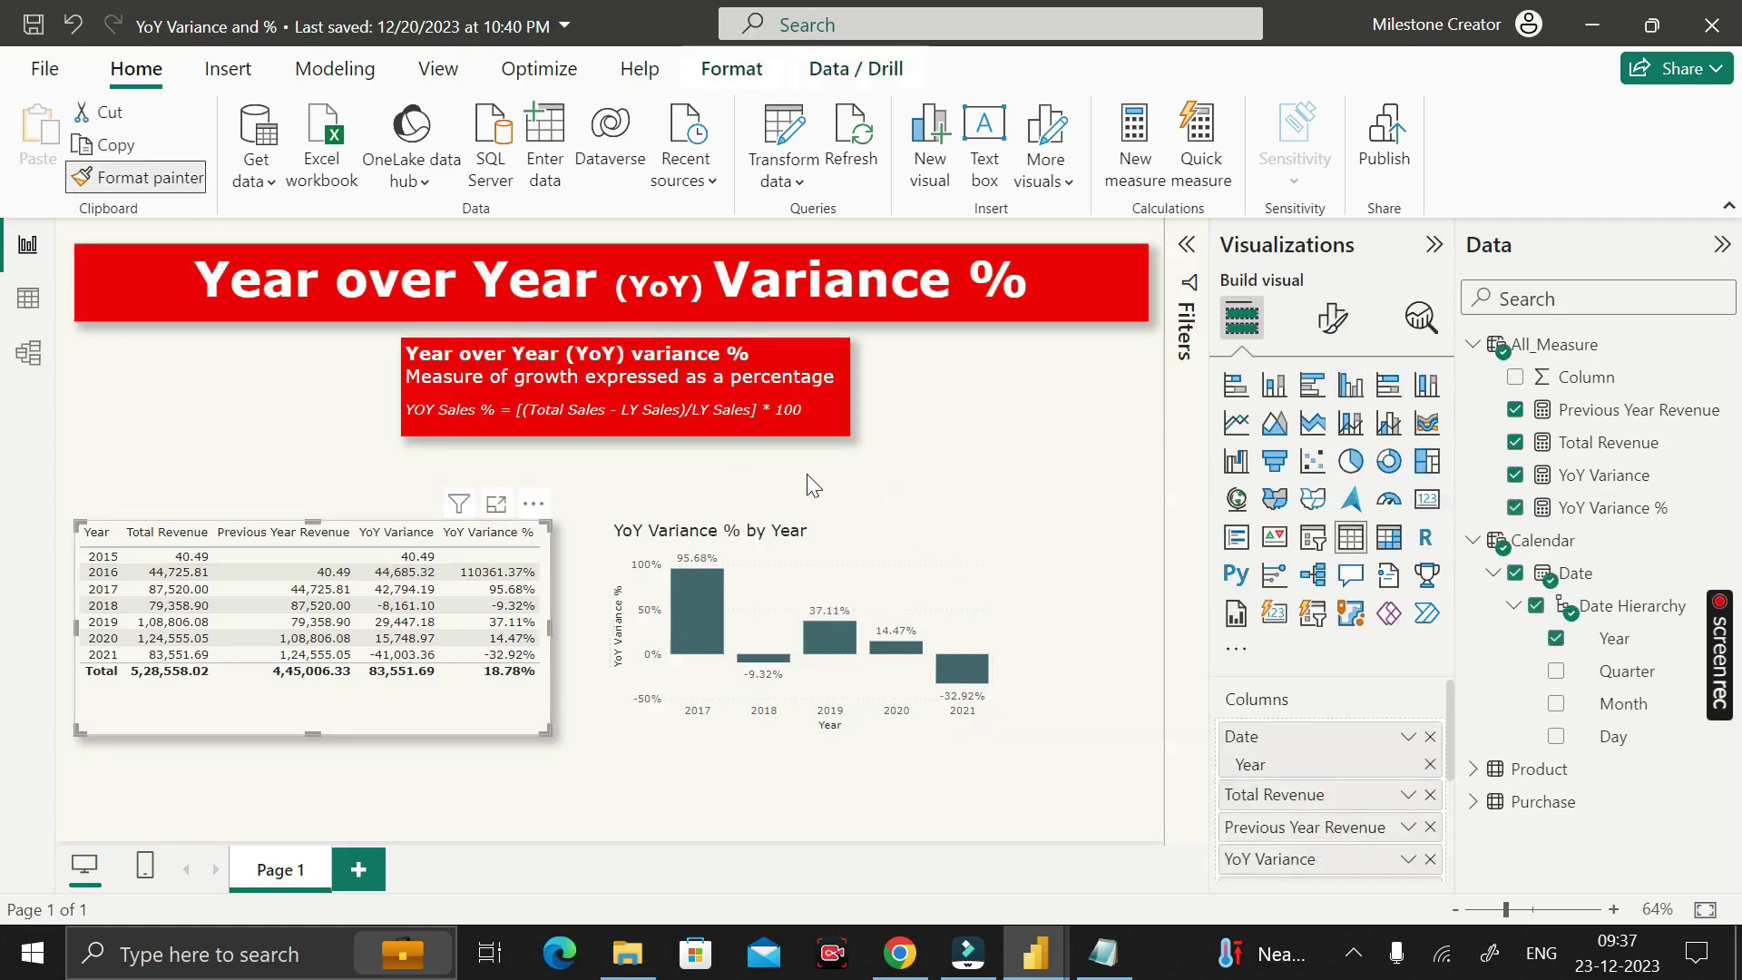
click(989, 581)
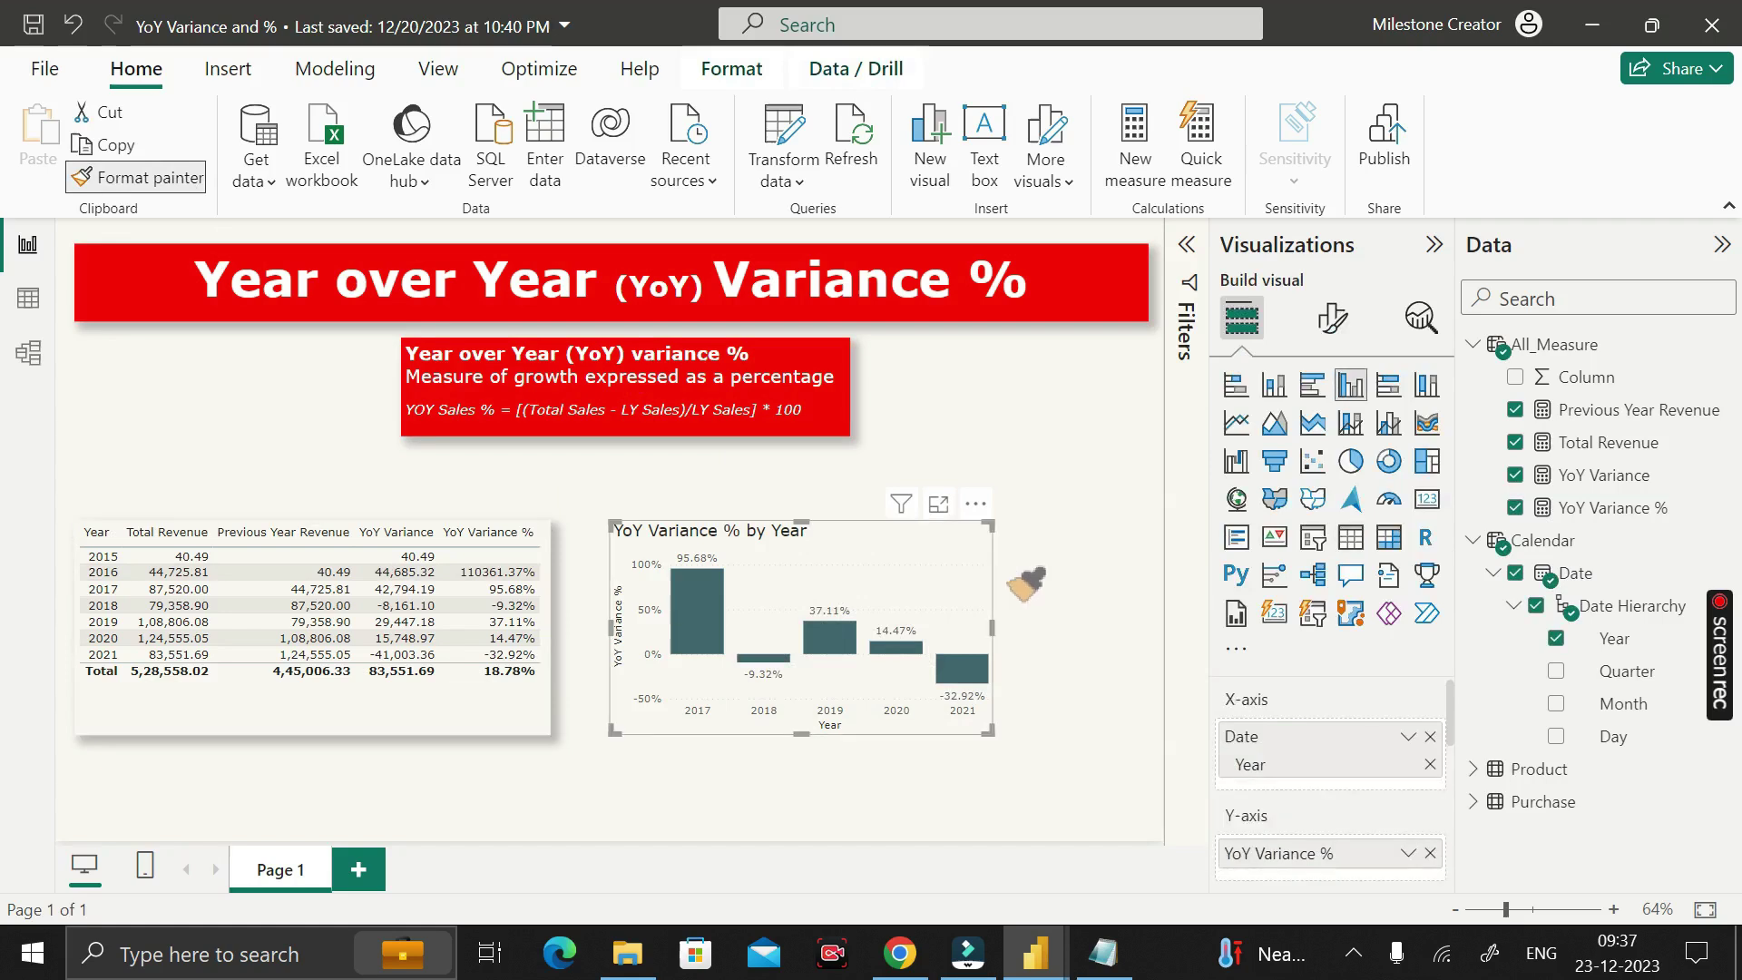
click(1077, 655)
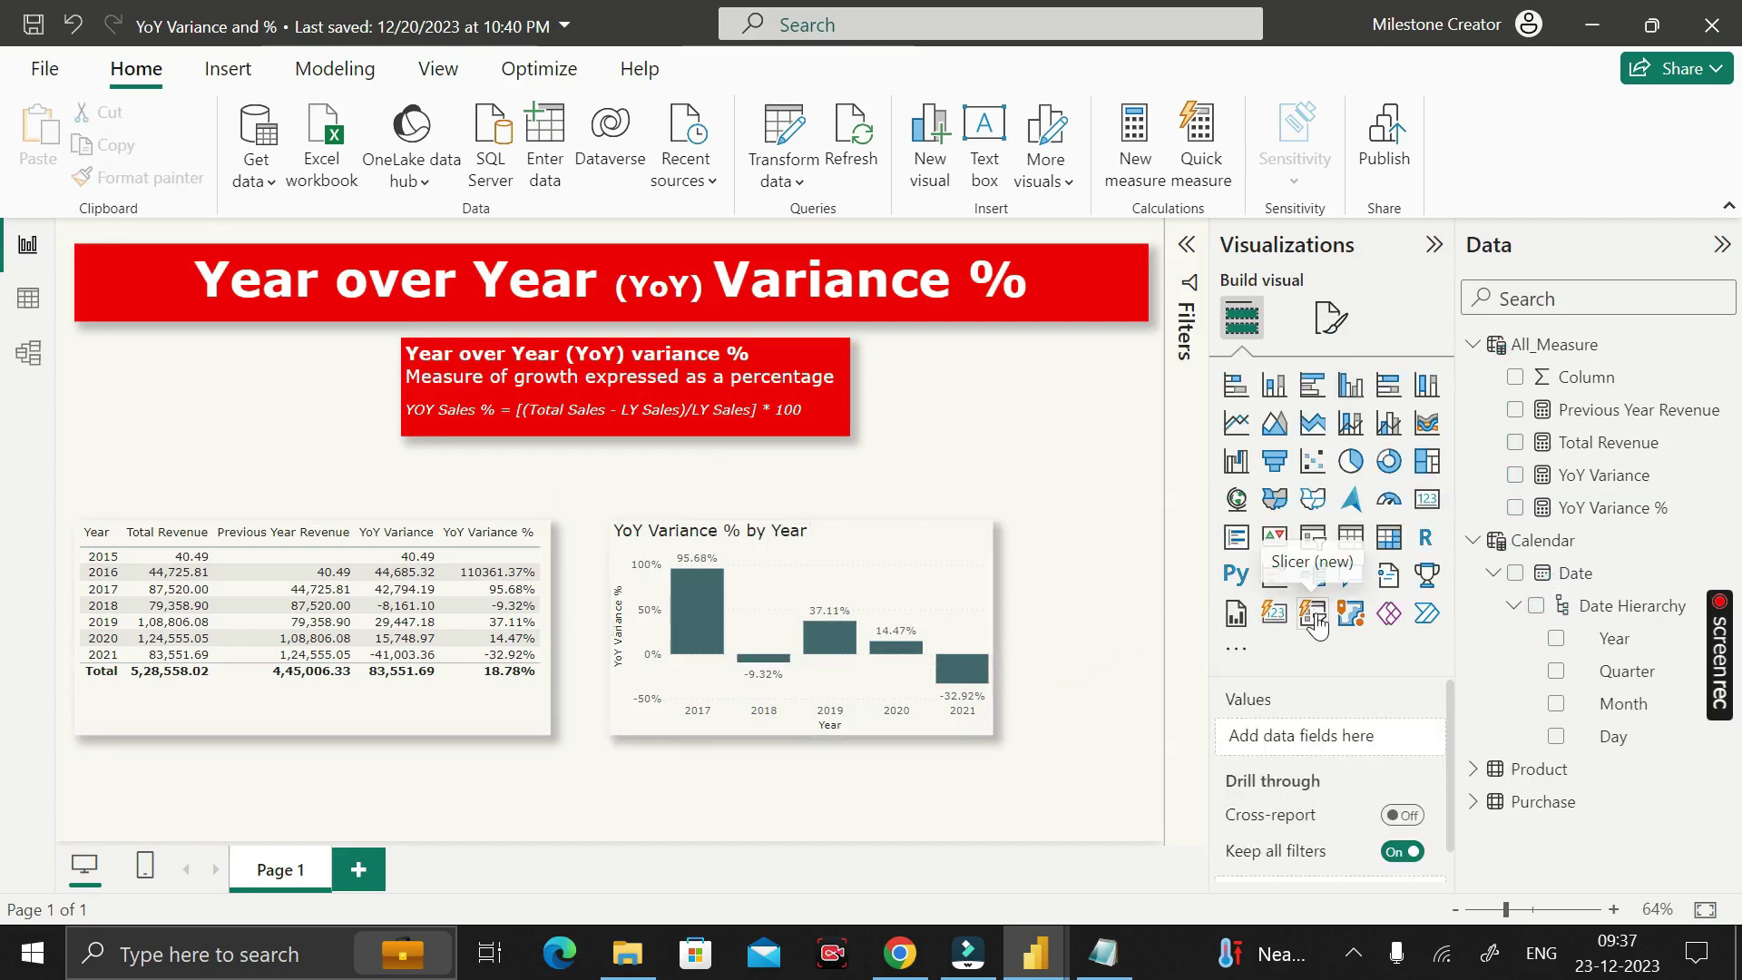
Add a ProductName slicer from the Product table, narrow it, and place it beside the red definition box under the title banner
click(1316, 546)
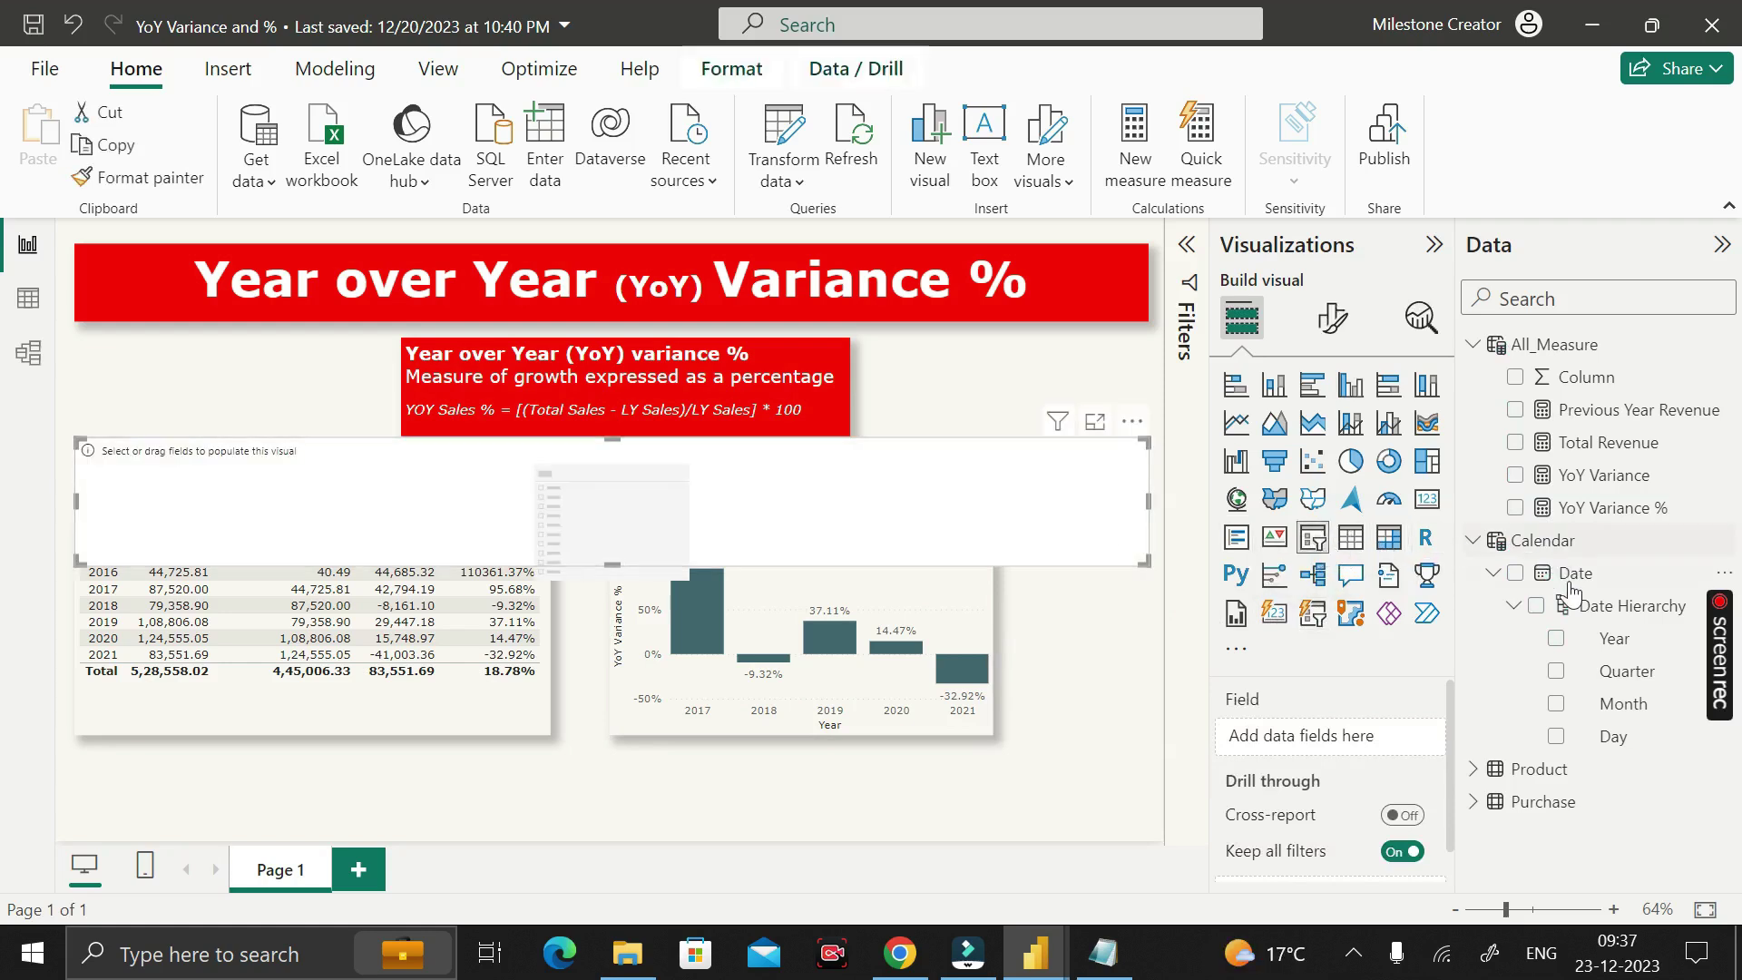
click(1472, 540)
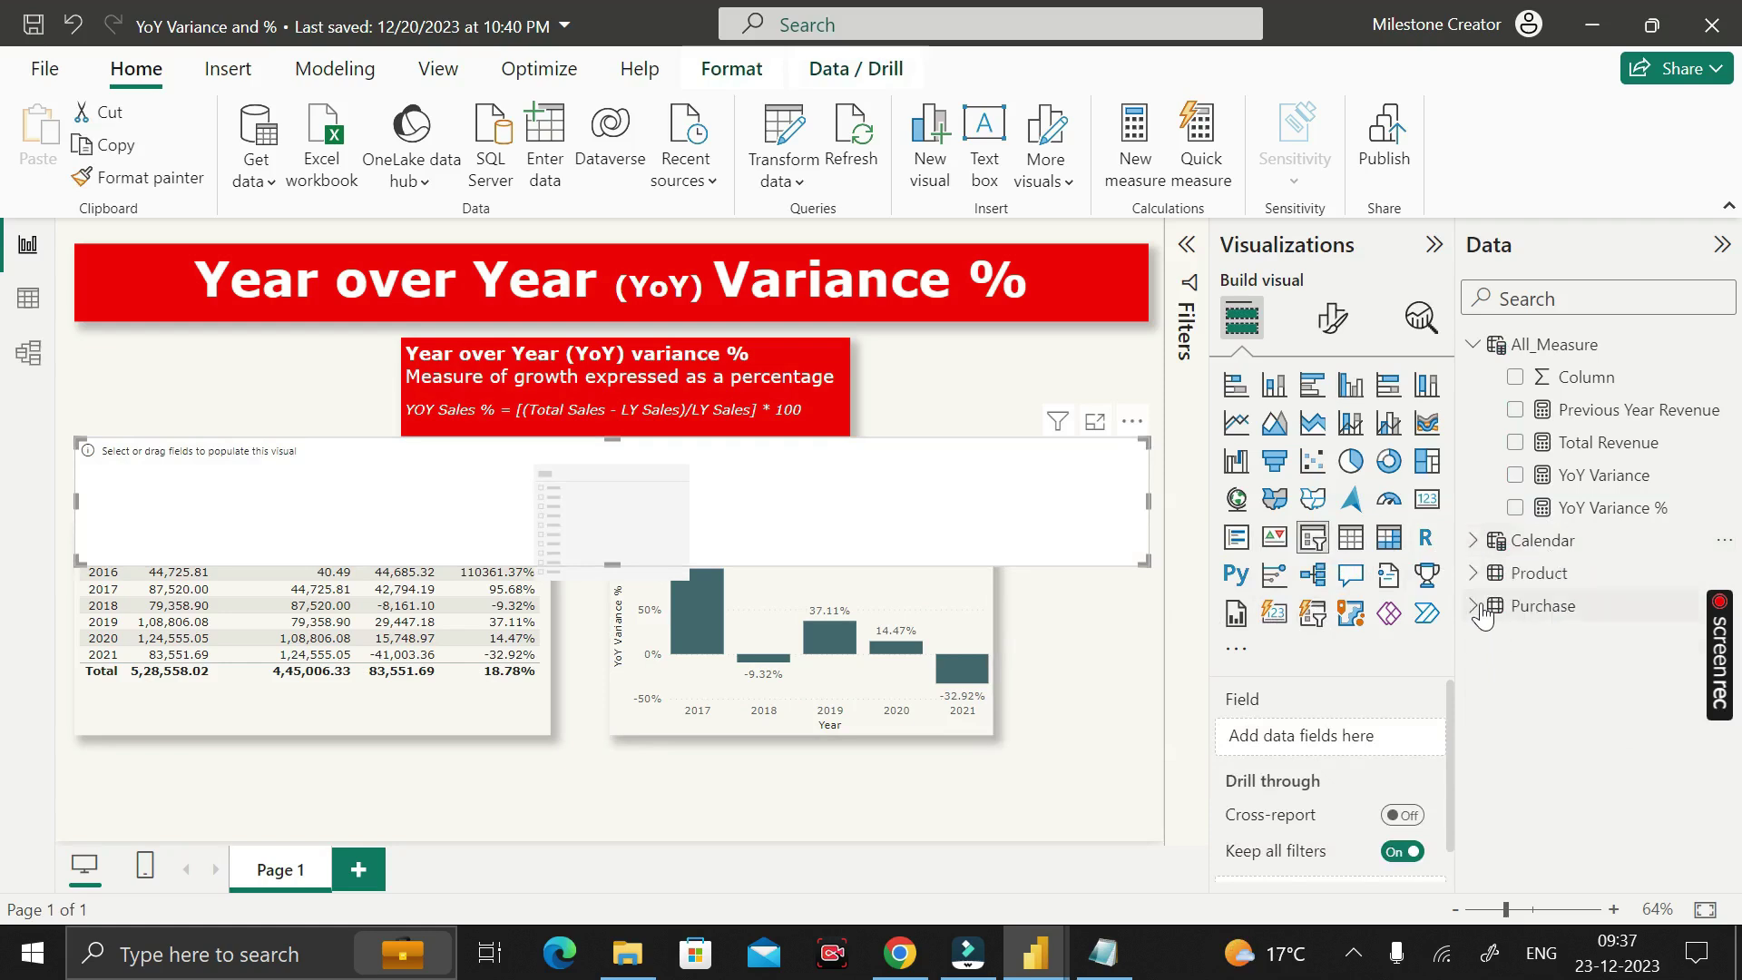
click(1474, 577)
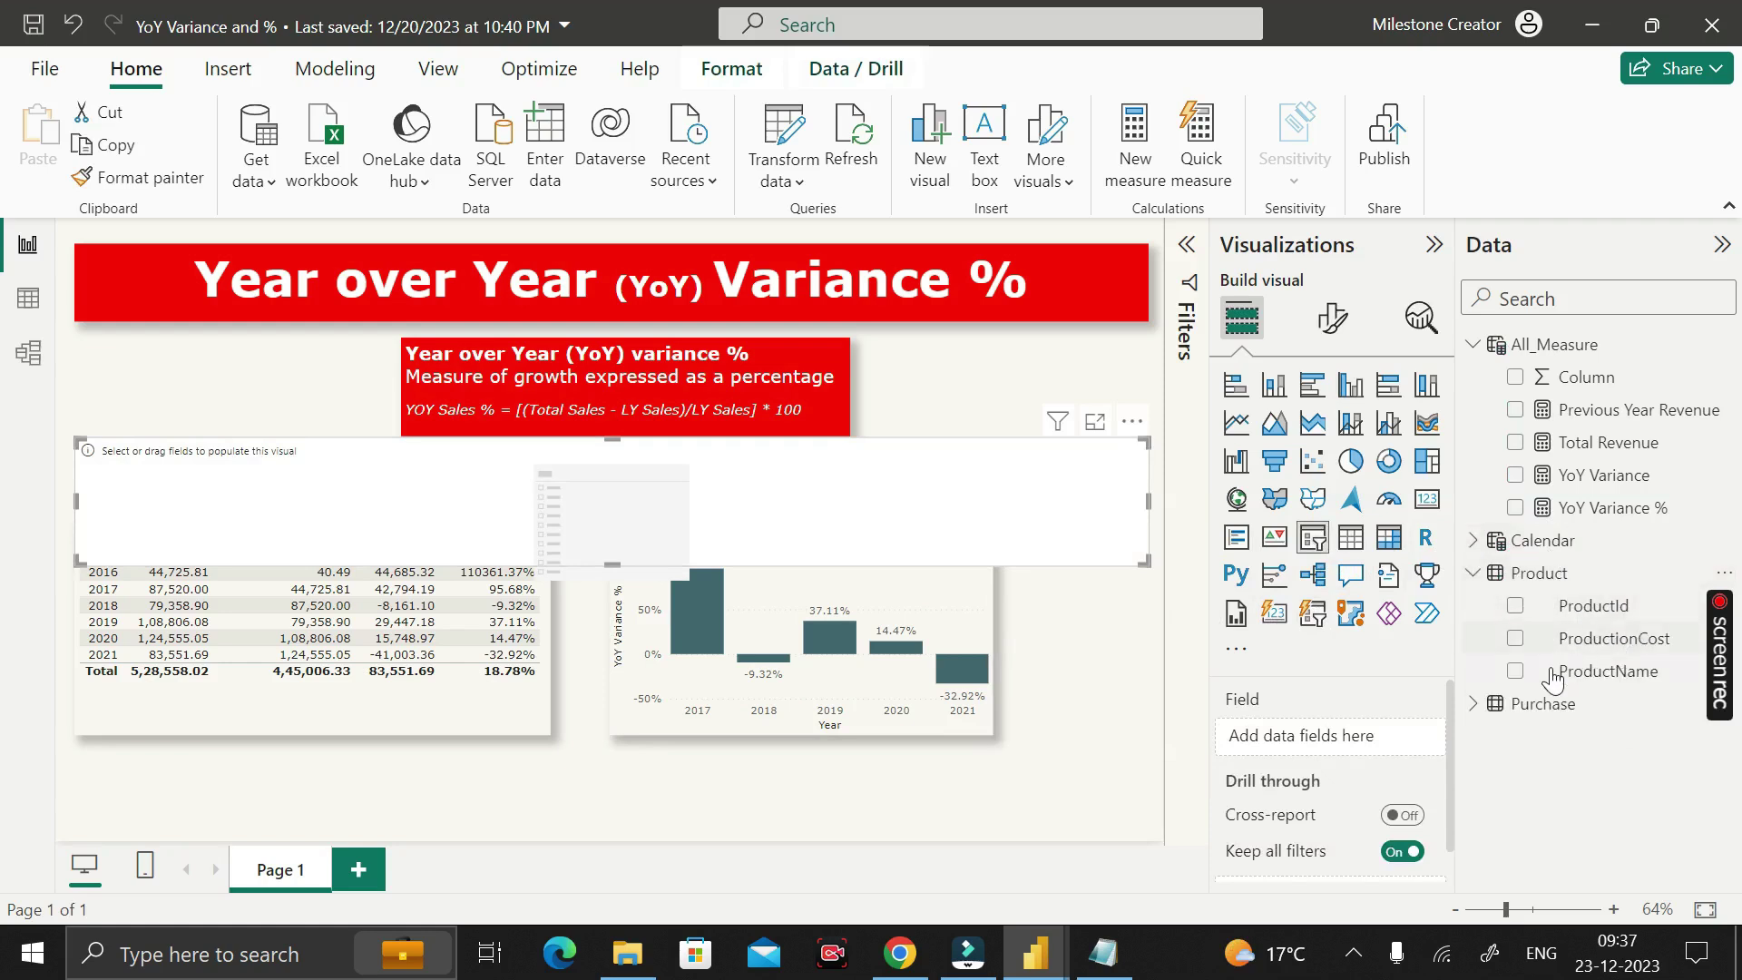
click(1515, 672)
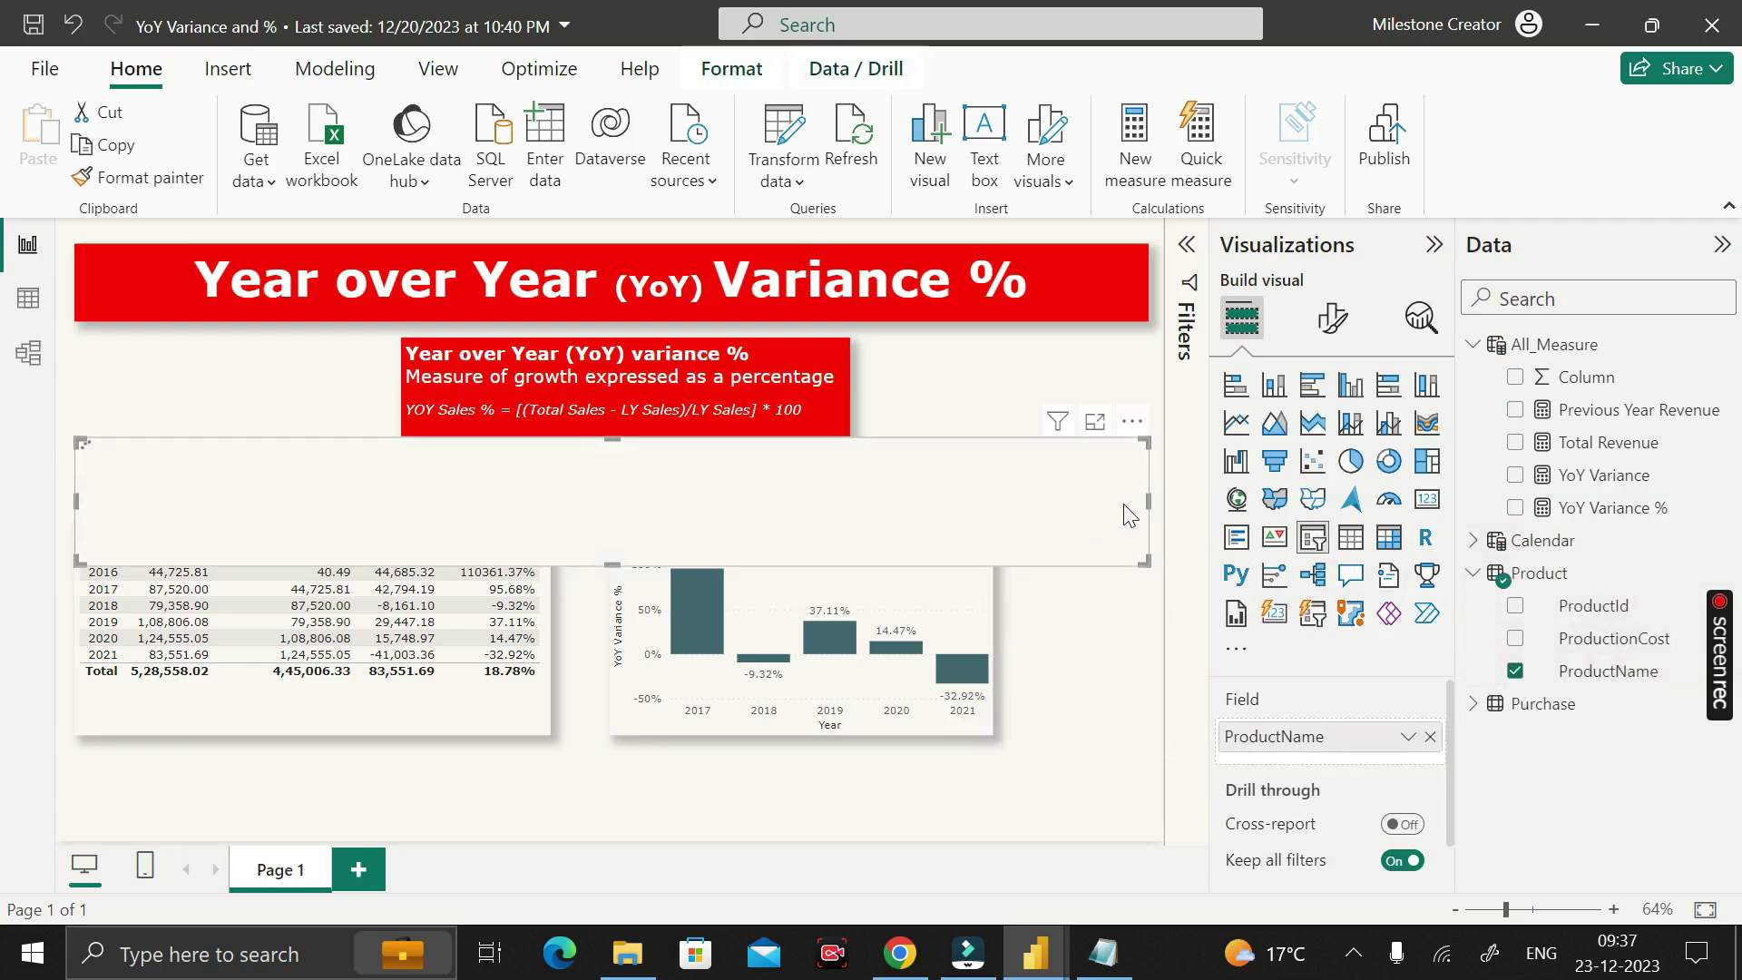
drag(1145, 502, 328, 502)
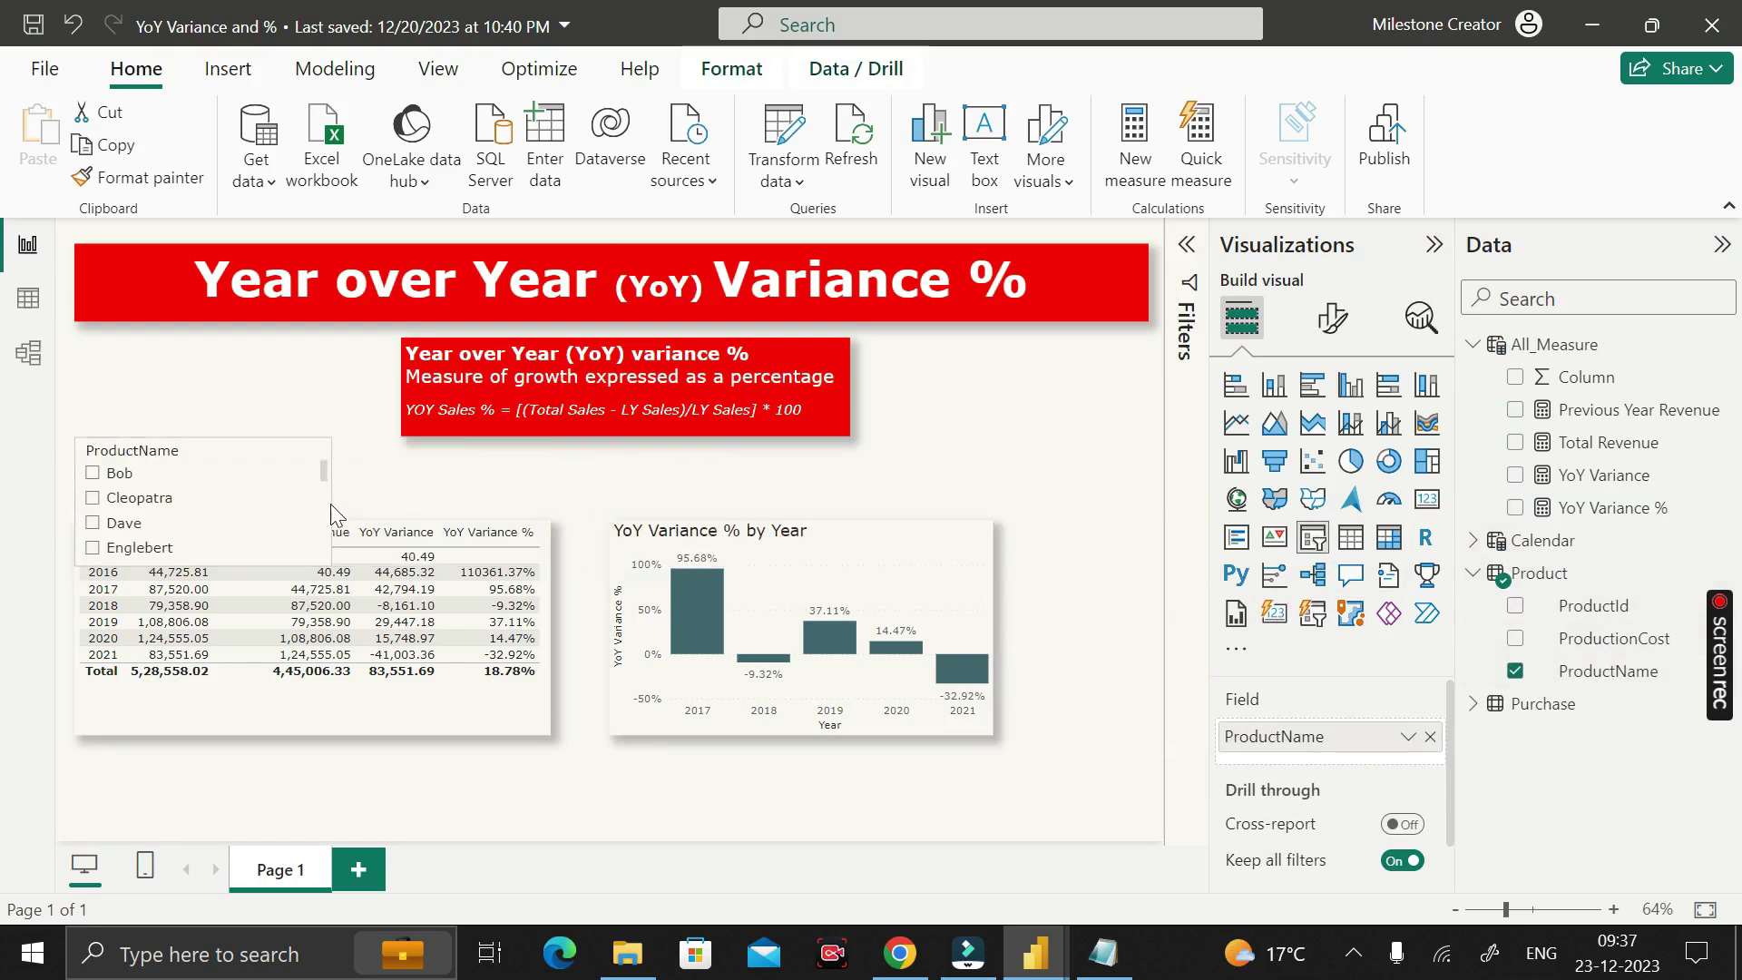
drag(222, 491, 1047, 399)
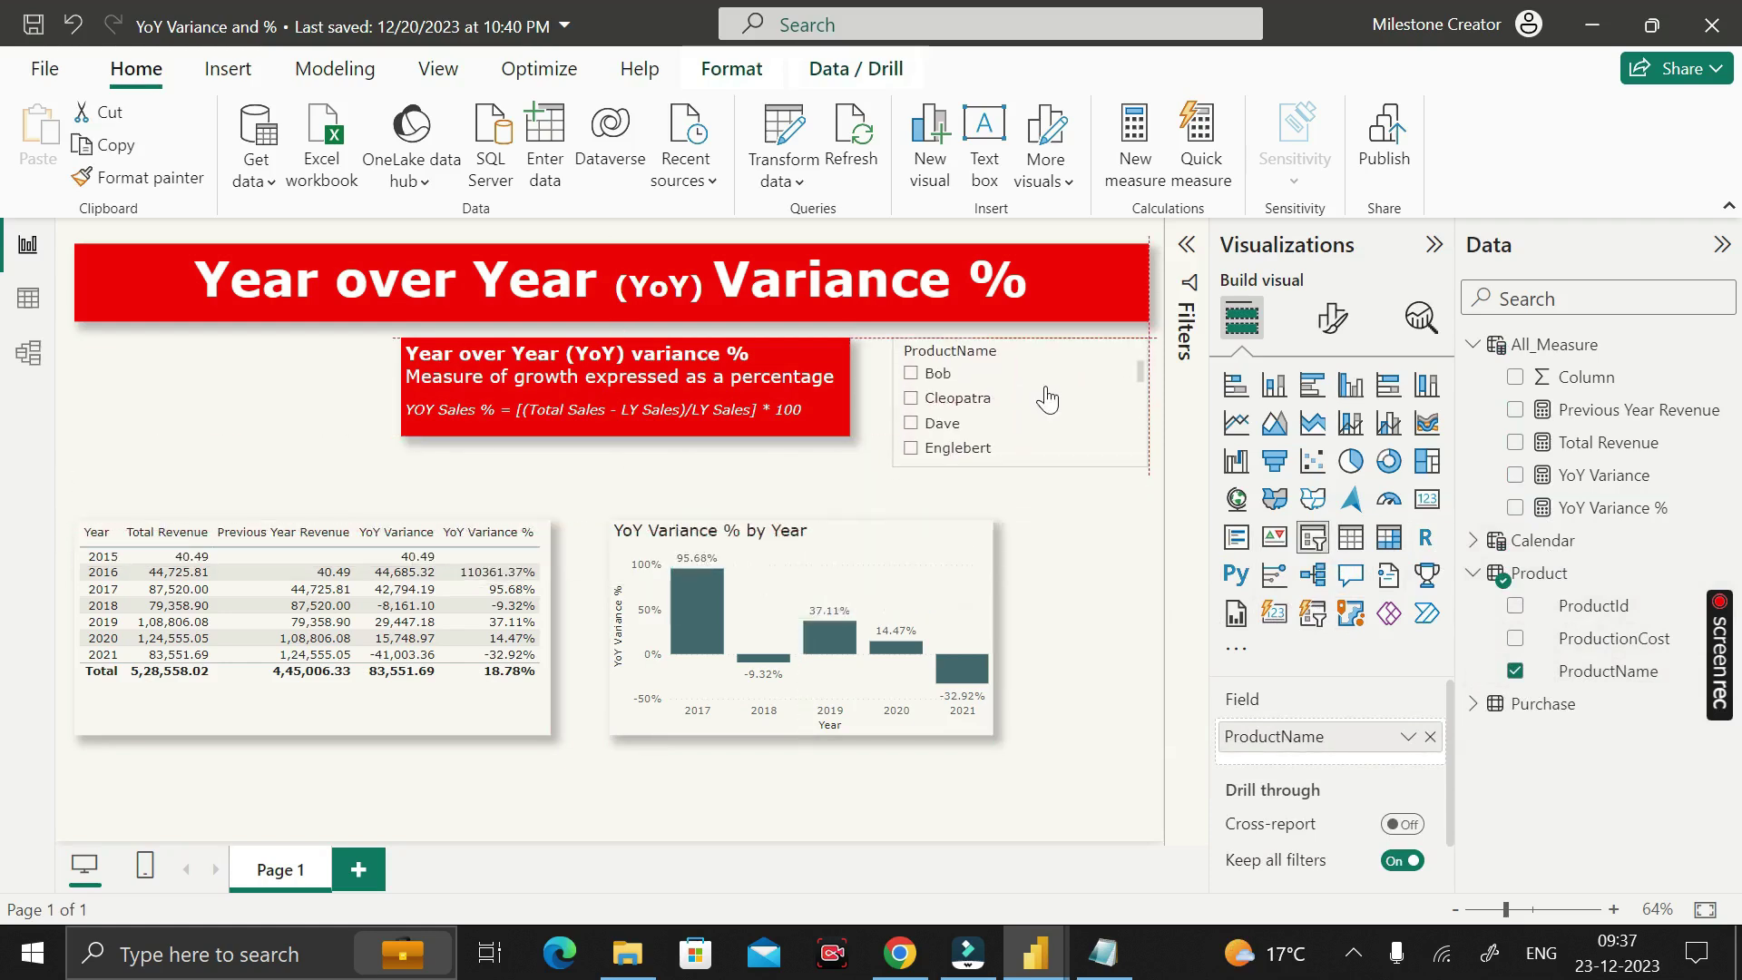
Filter the report by product using the slicer, first for Dave and finally for Cleopatra
click(911, 424)
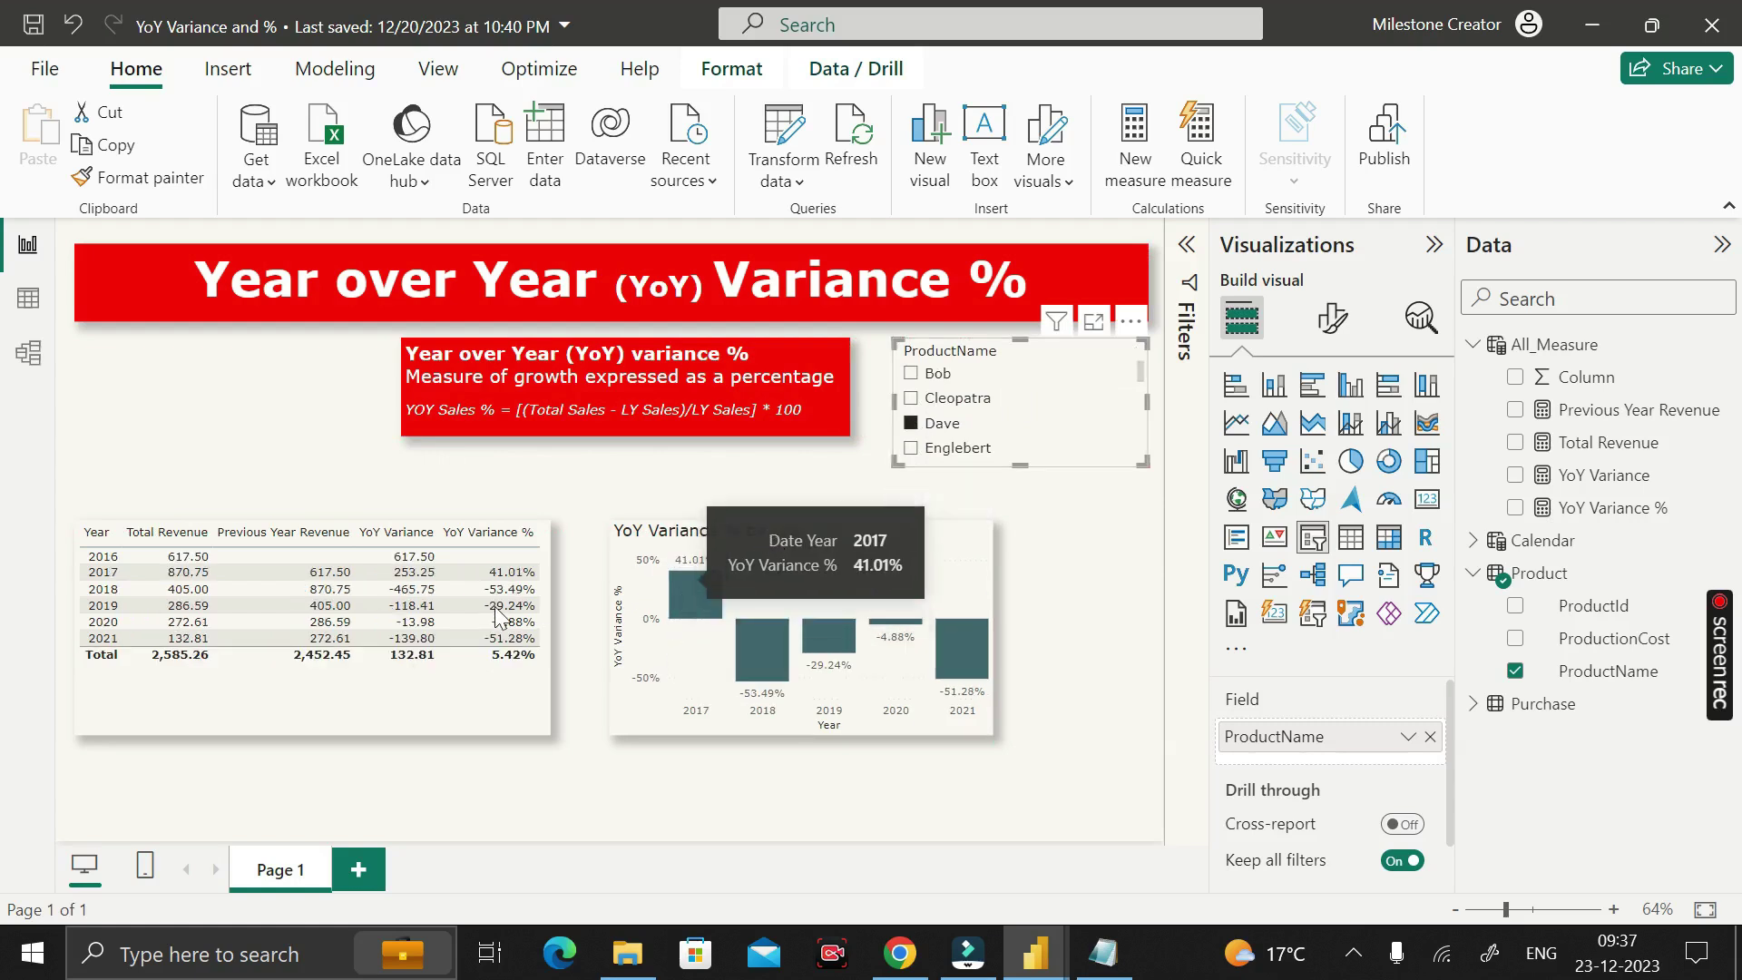
click(911, 398)
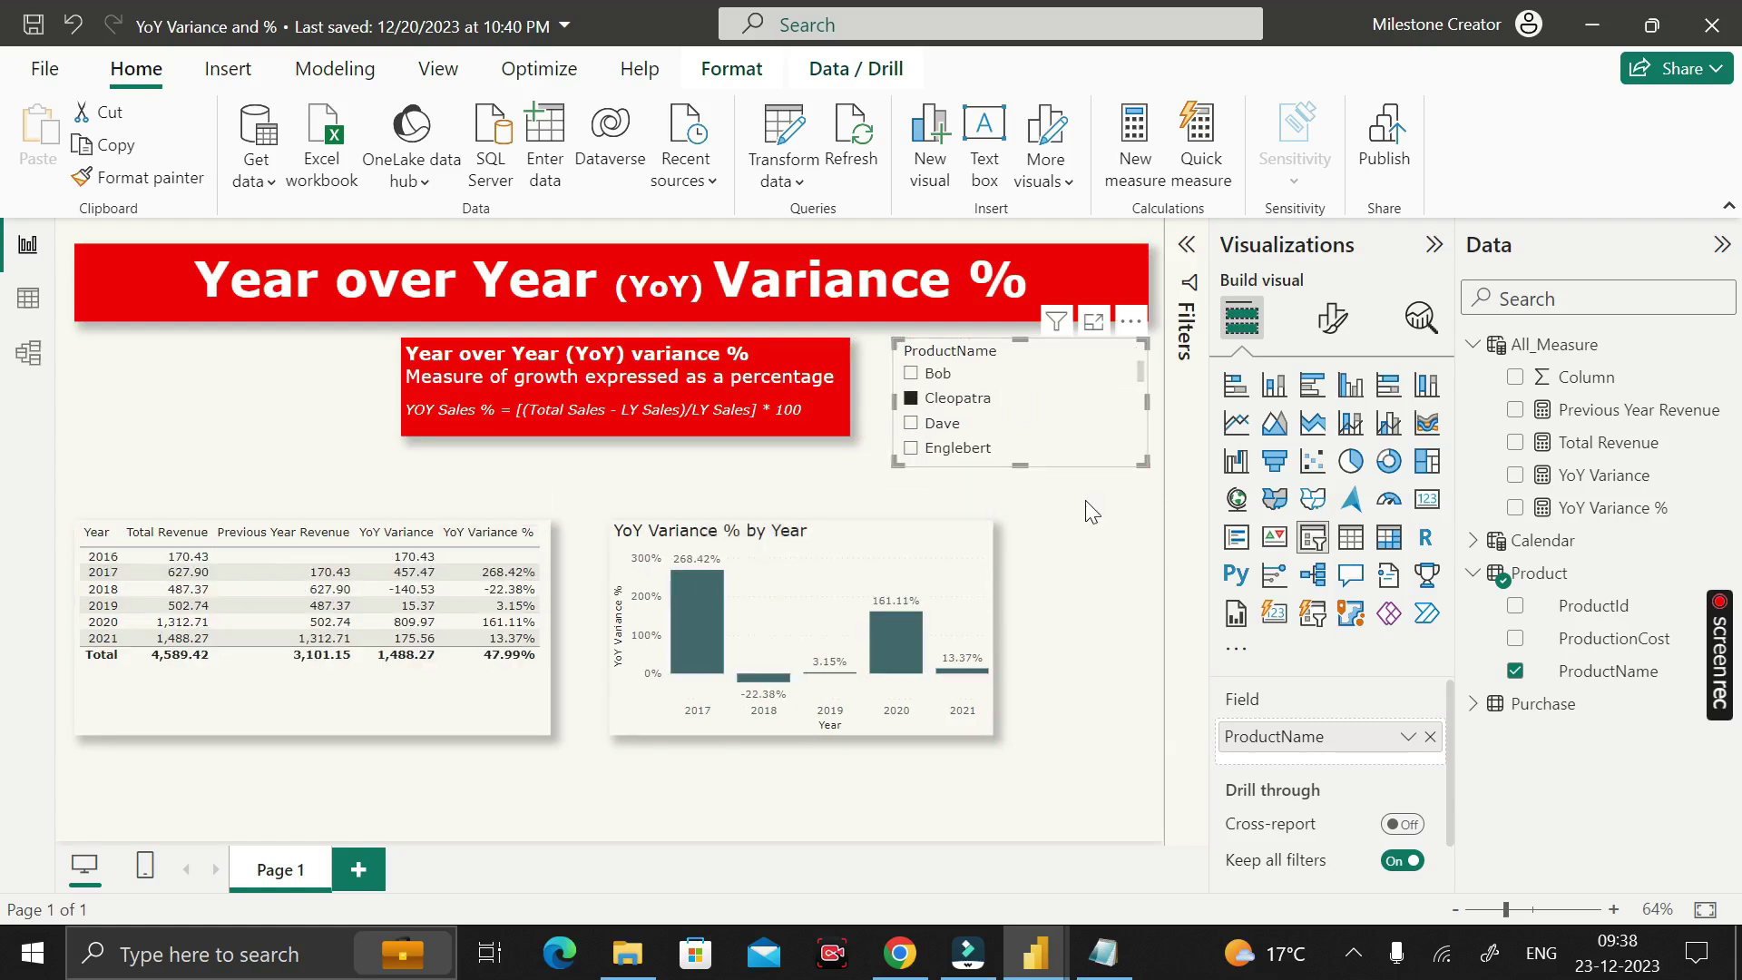